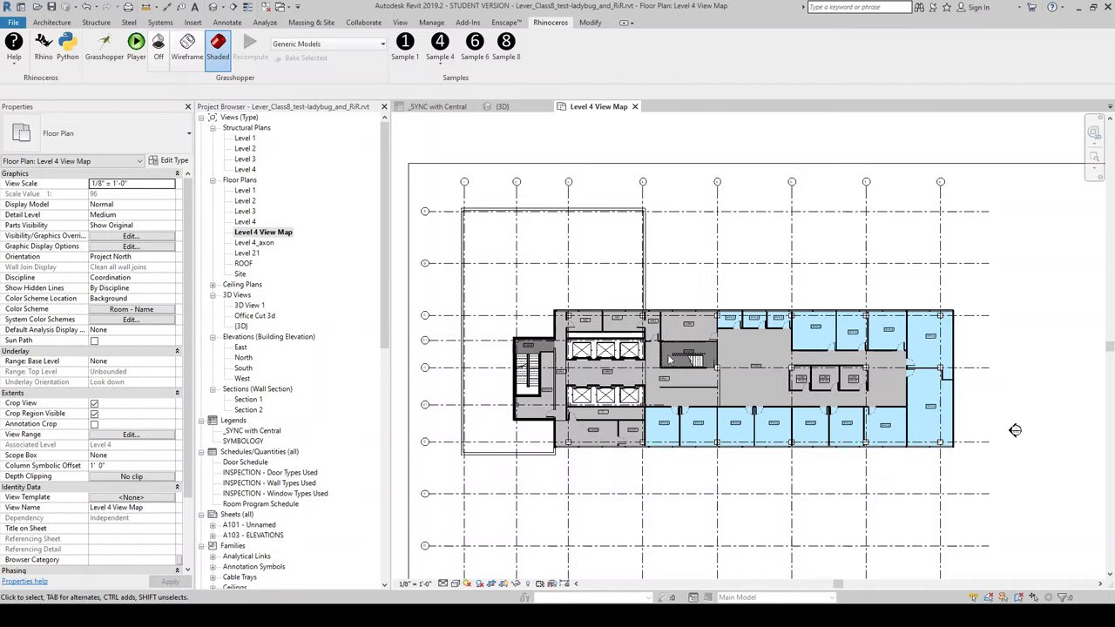
# Inspect the room properties of an OFFICE along the lower side of the Level 4 View Map plan, including its View Score
pyautogui.scroll(3, 617, 328)
pyautogui.scroll(-3, 617, 328)
pyautogui.scroll(1, 719, 325)
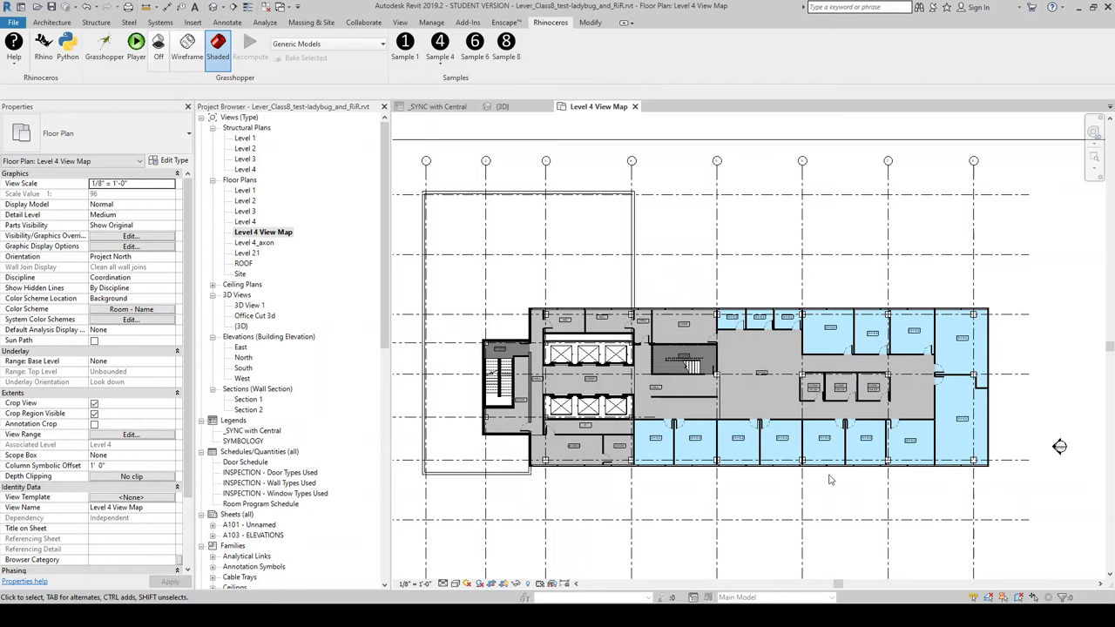
pyautogui.scroll(1, 951, 405)
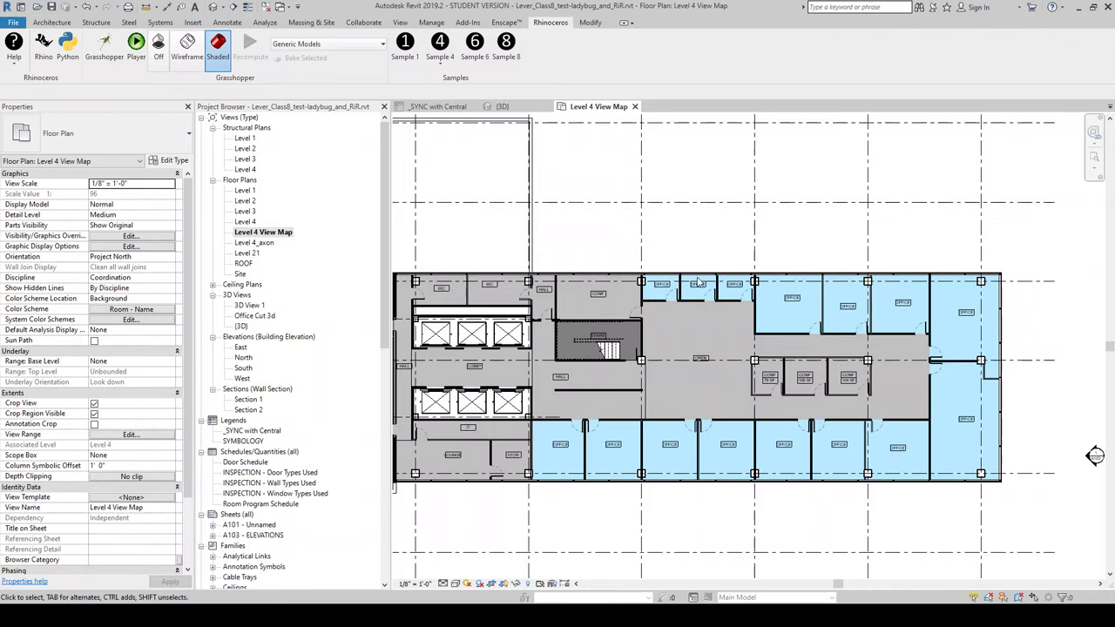
pyautogui.scroll(-2, 692, 261)
pyautogui.scroll(1, 686, 288)
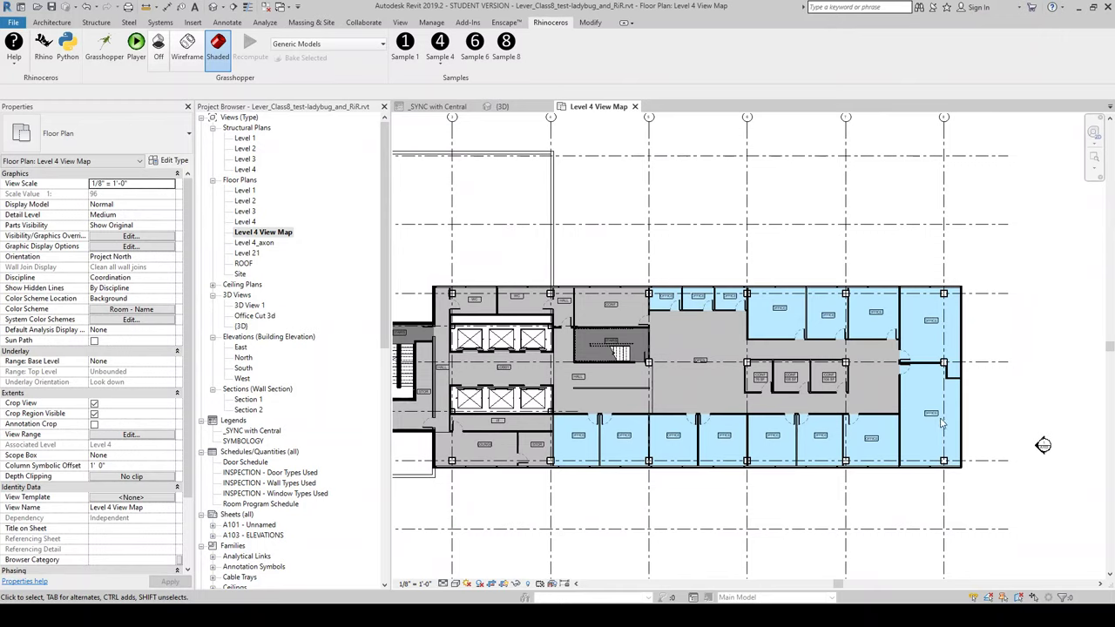
pyautogui.click(680, 453)
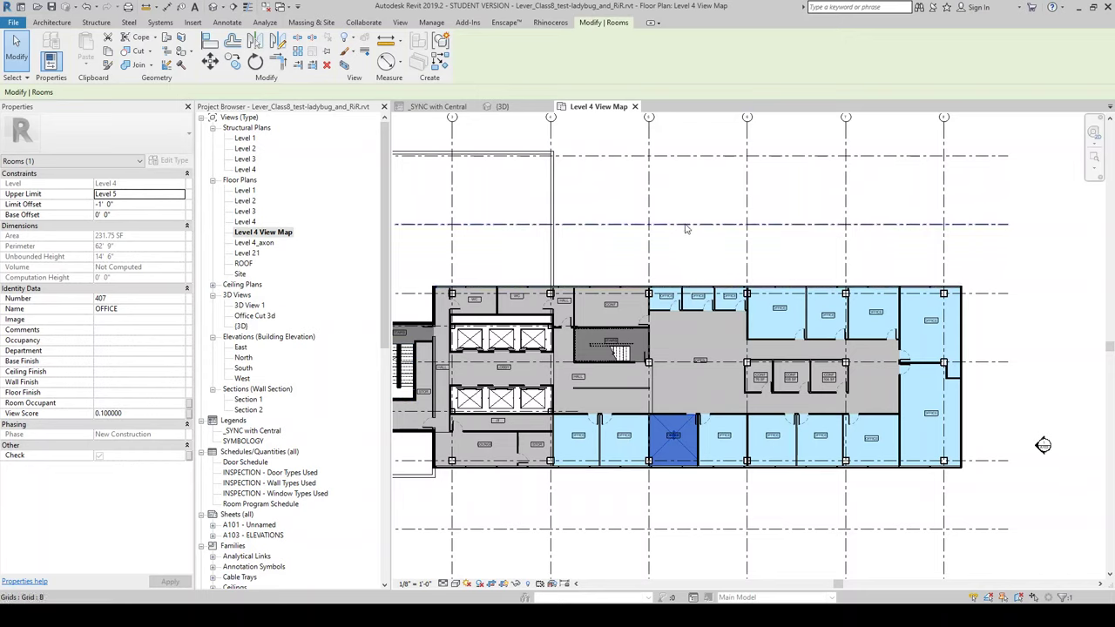
pyautogui.press('Escape')
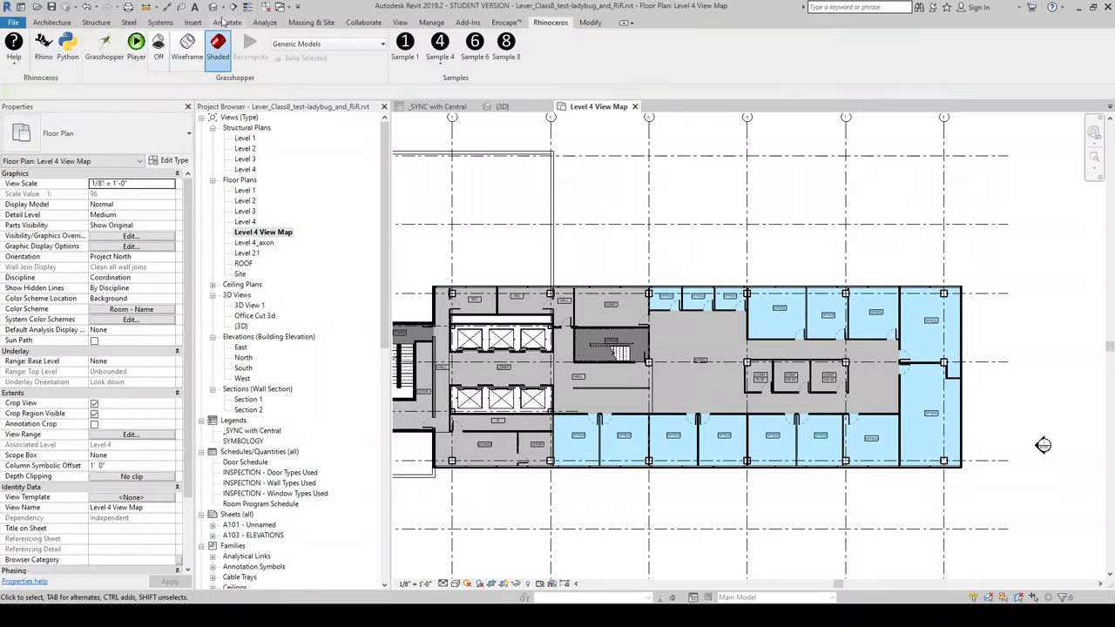
# Review the project parameters list and the category and type options for a new parameter, without adding one
pyautogui.click(433, 23)
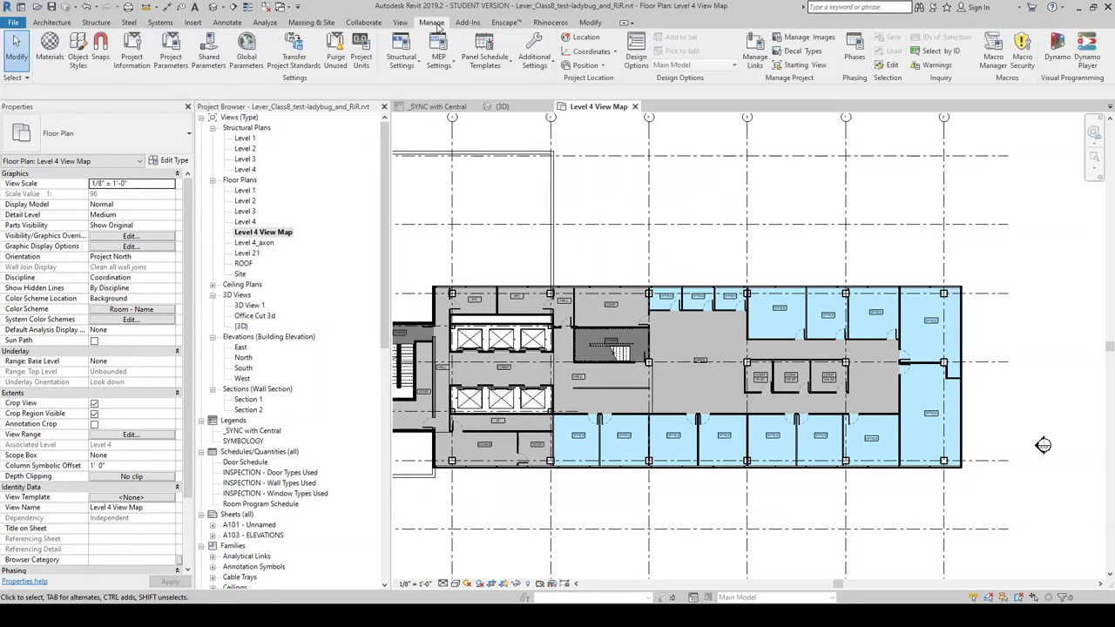
pyautogui.click(171, 52)
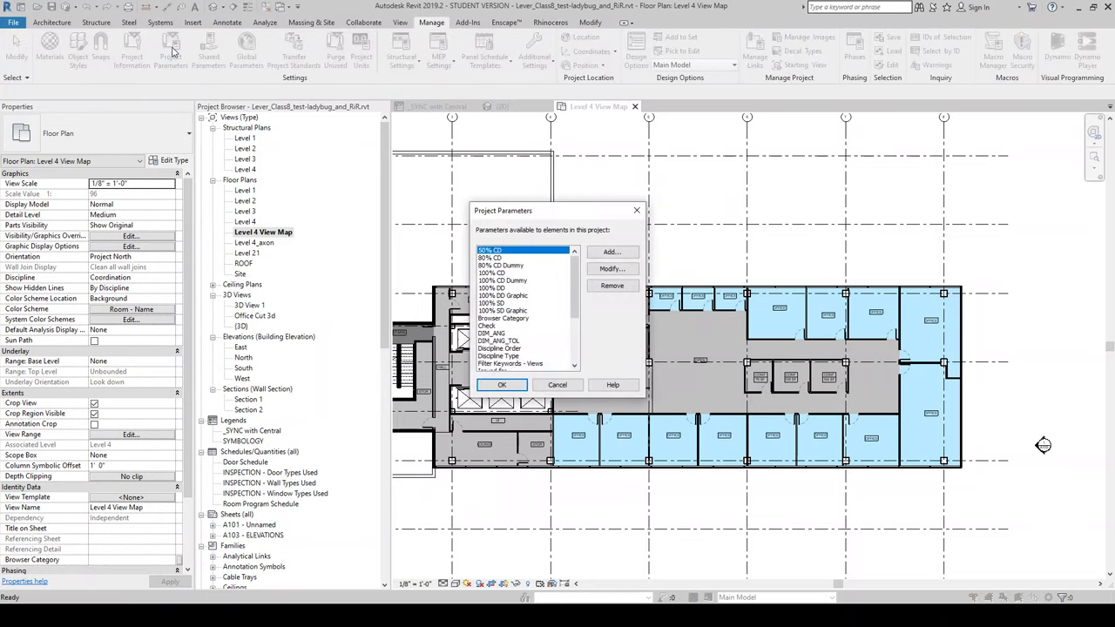
pyautogui.moveTo(575, 270); pyautogui.dragTo(575, 314)
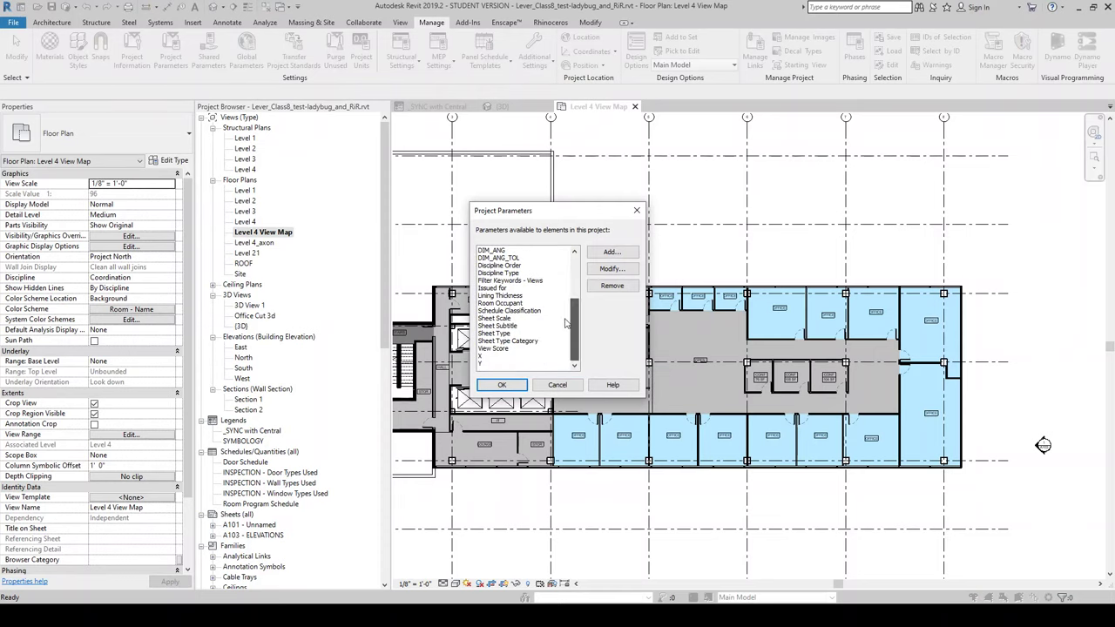
pyautogui.click(612, 252)
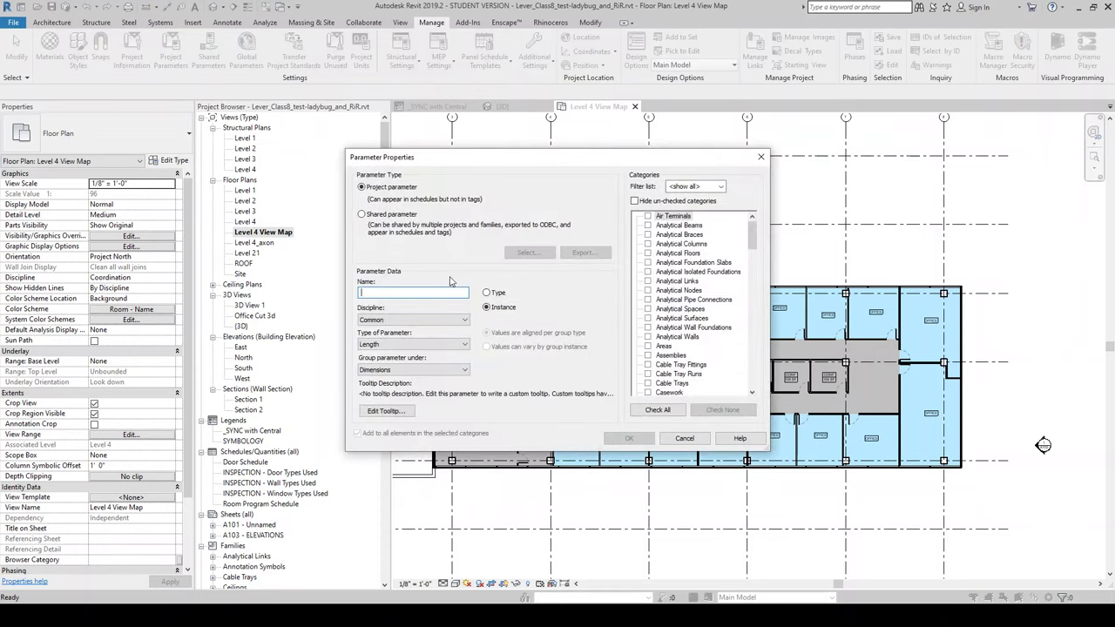
pyautogui.moveTo(754, 228); pyautogui.dragTo(752, 348)
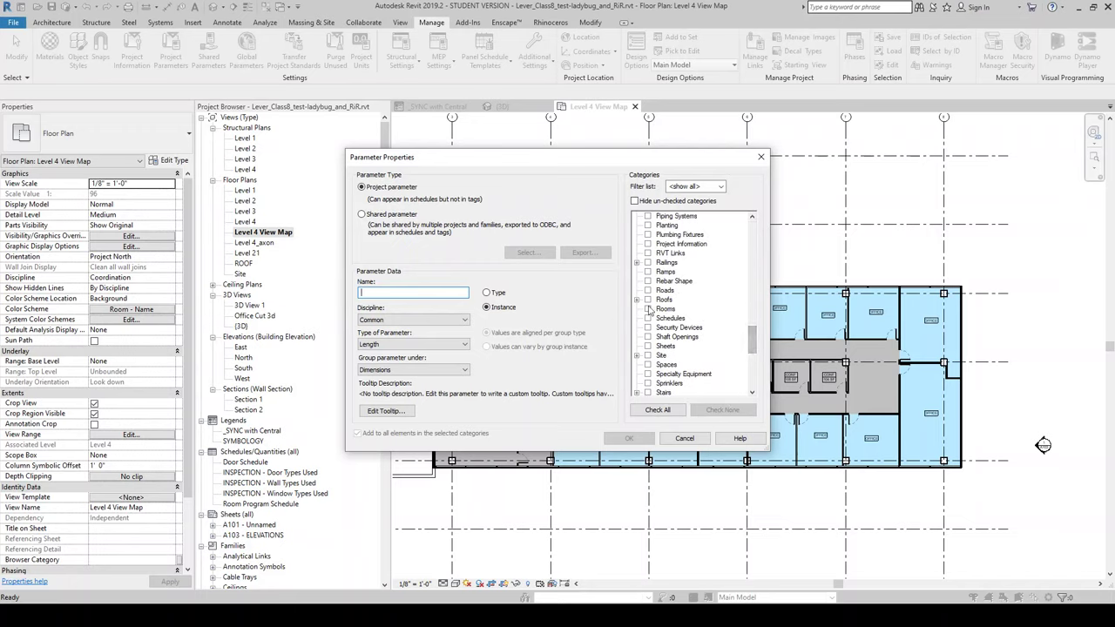
pyautogui.click(421, 345)
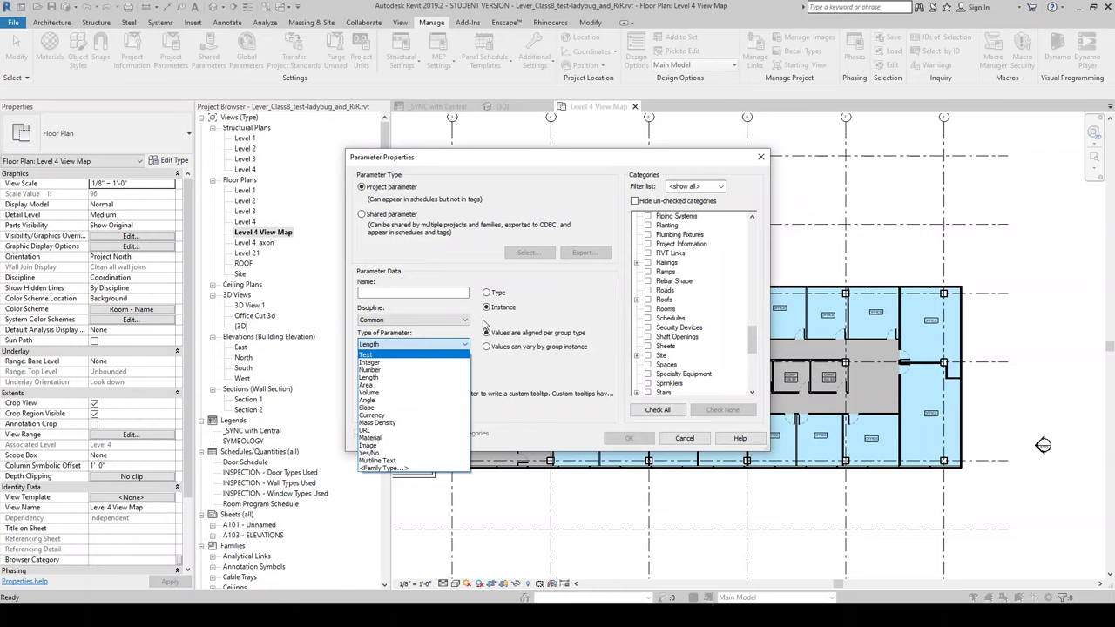
pyautogui.click(484, 324)
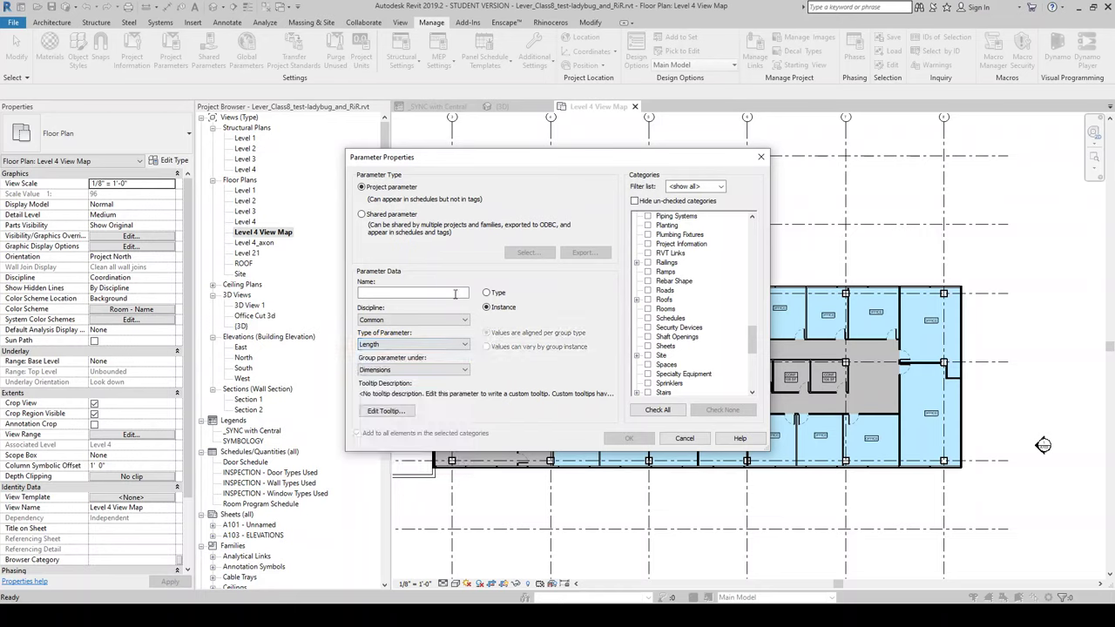
pyautogui.click(684, 438)
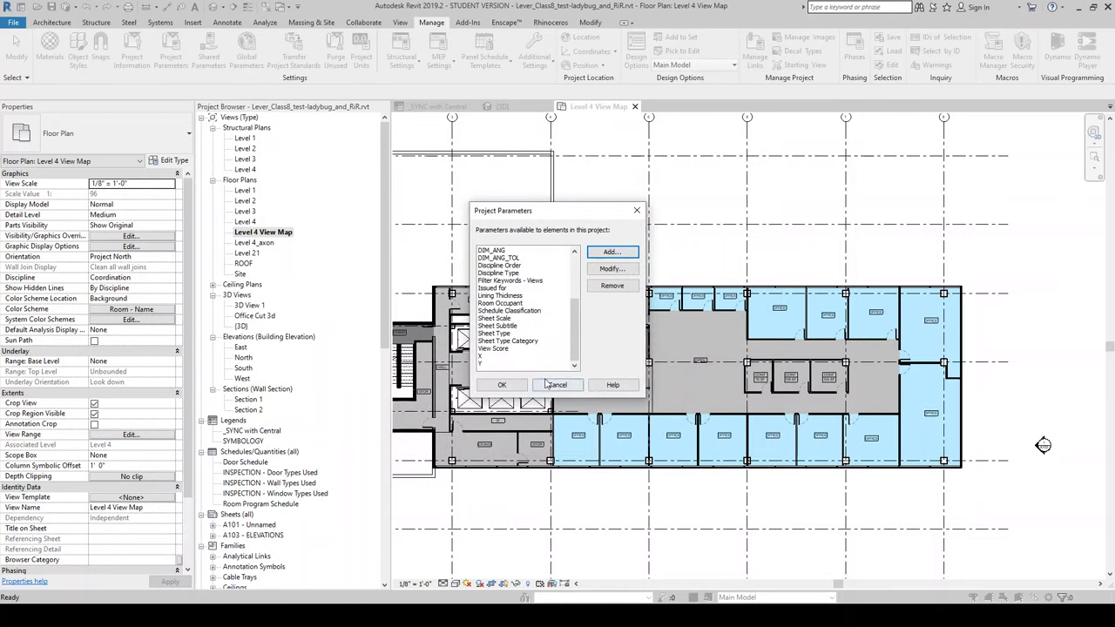
pyautogui.click(556, 386)
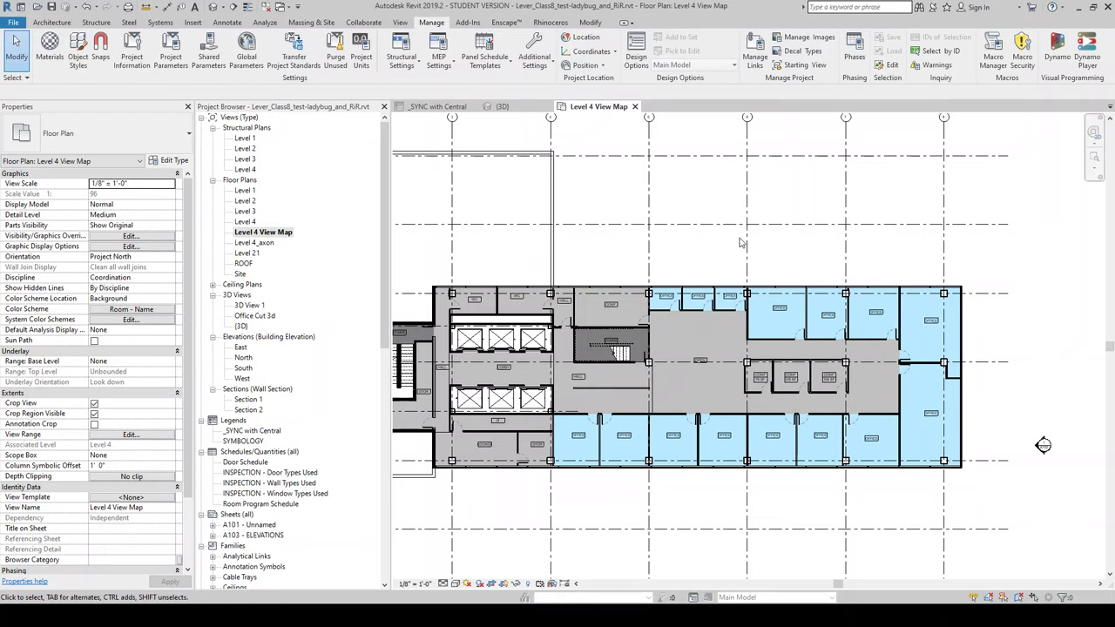
# Show the view filters in the visibility/graphics overrides of Level 4 View Map and select View Score Low
pyautogui.scroll(-2, 656, 233)
pyautogui.scroll(2, 656, 232)
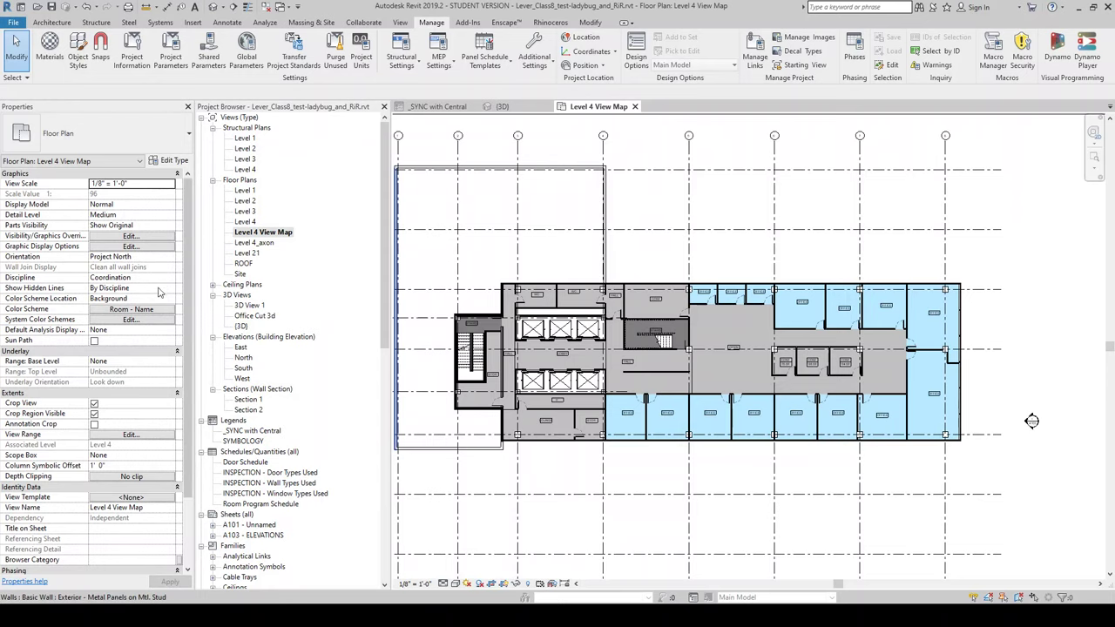
pyautogui.click(137, 237)
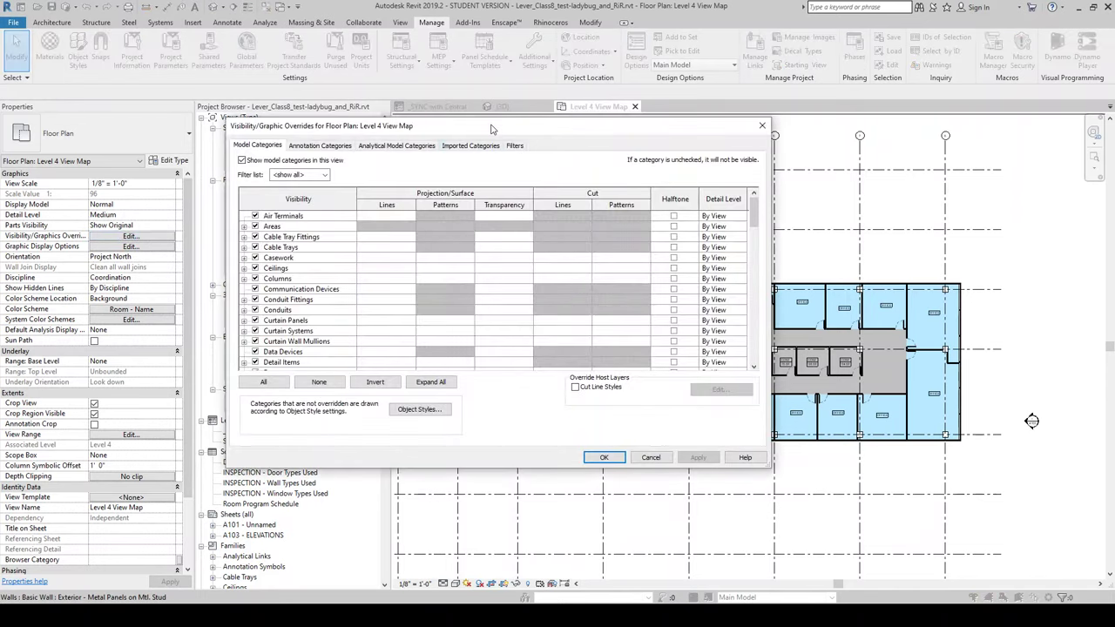
pyautogui.moveTo(491, 129); pyautogui.dragTo(712, 163)
pyautogui.click(734, 180)
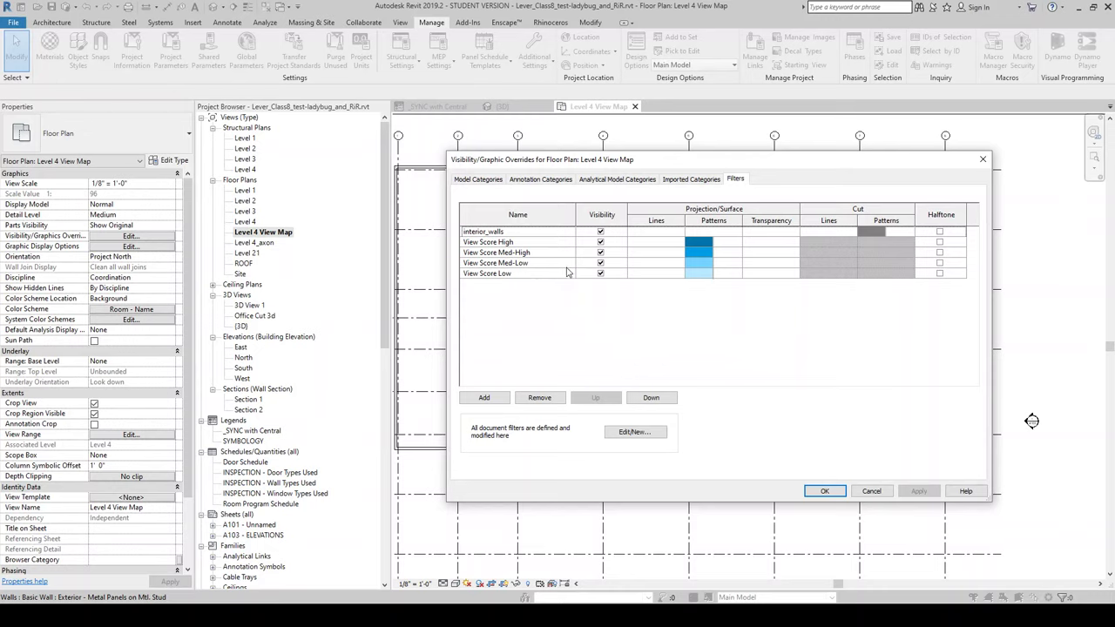
pyautogui.click(523, 273)
# Review the rules of the View Score Low, Med-Low, Med-High and High filters and the categories of the Low filter
pyautogui.click(634, 432)
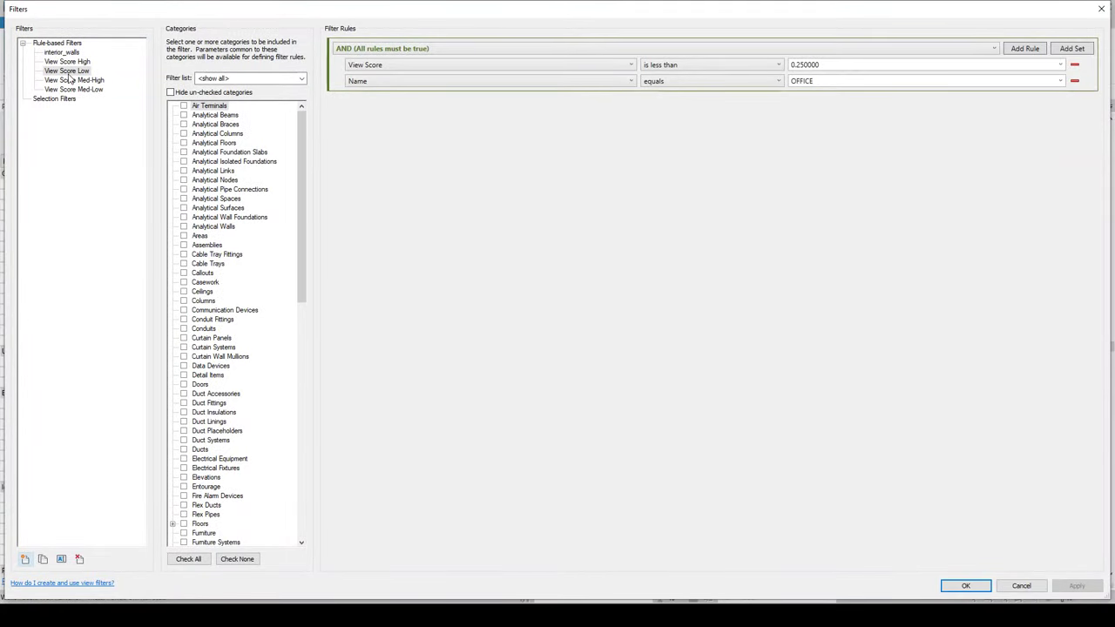
pyautogui.click(69, 72)
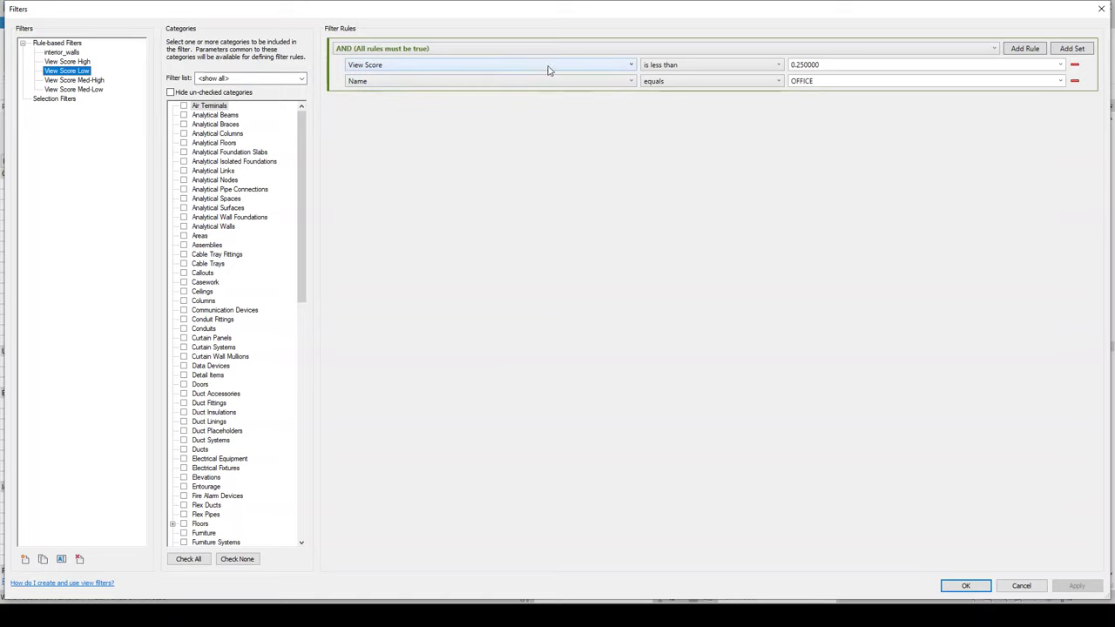
pyautogui.moveTo(300, 127); pyautogui.dragTo(297, 314)
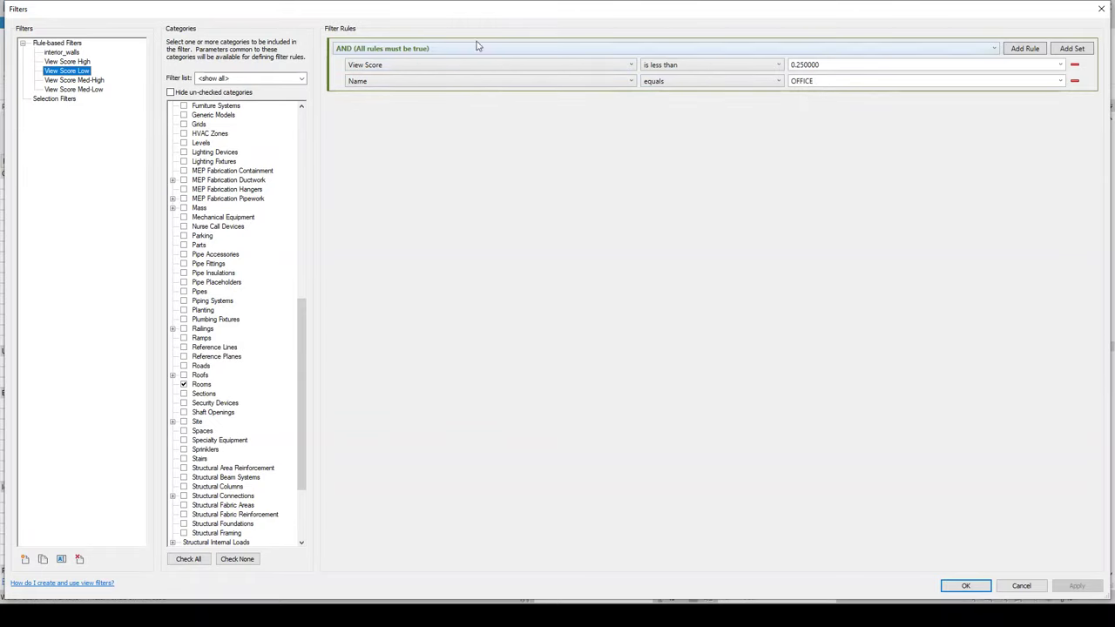
pyautogui.click(77, 91)
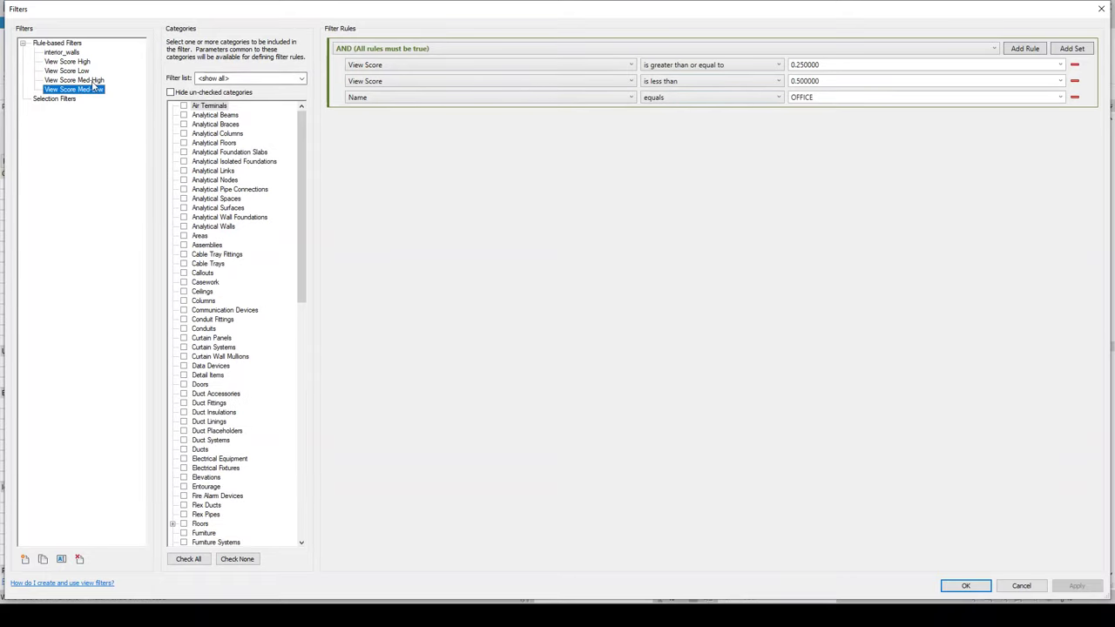
pyautogui.click(83, 80)
pyautogui.click(67, 62)
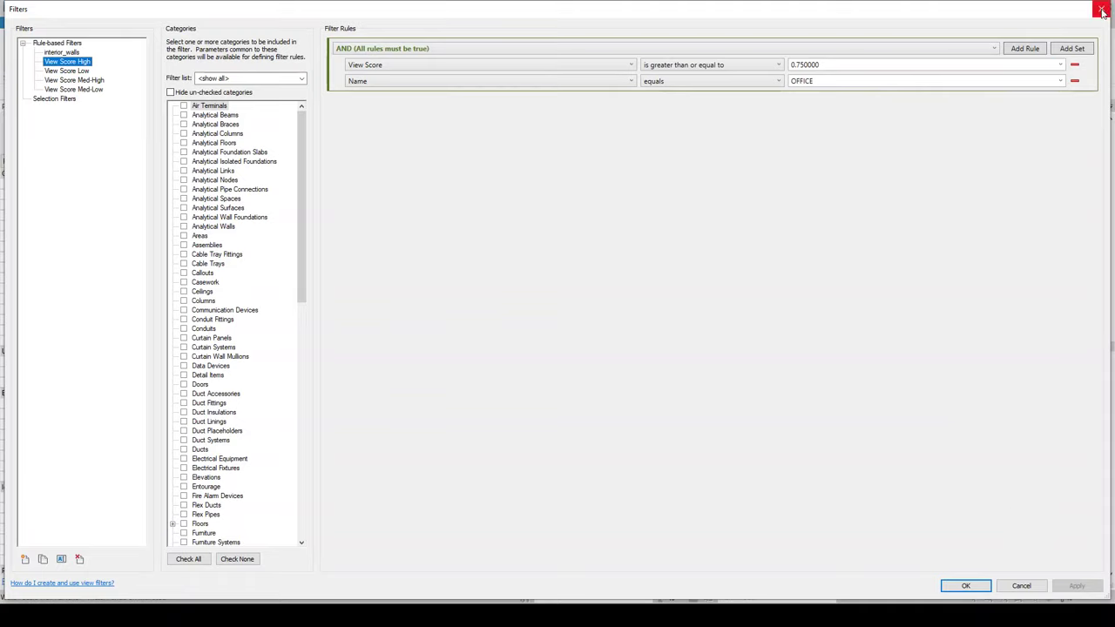
pyautogui.click(963, 585)
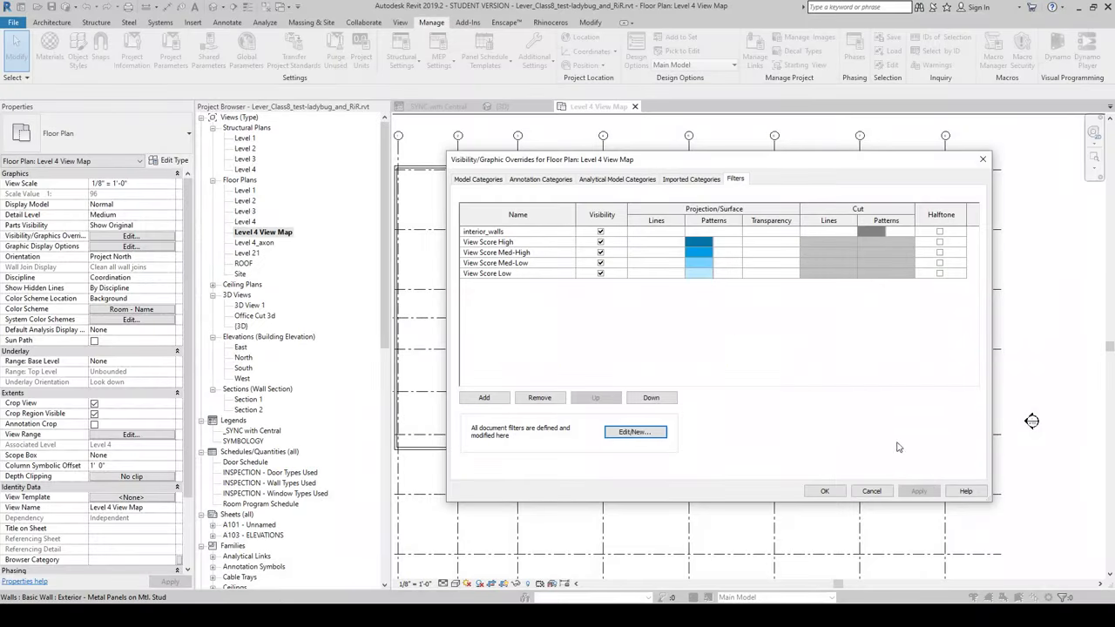
pyautogui.click(821, 493)
pyautogui.click(823, 493)
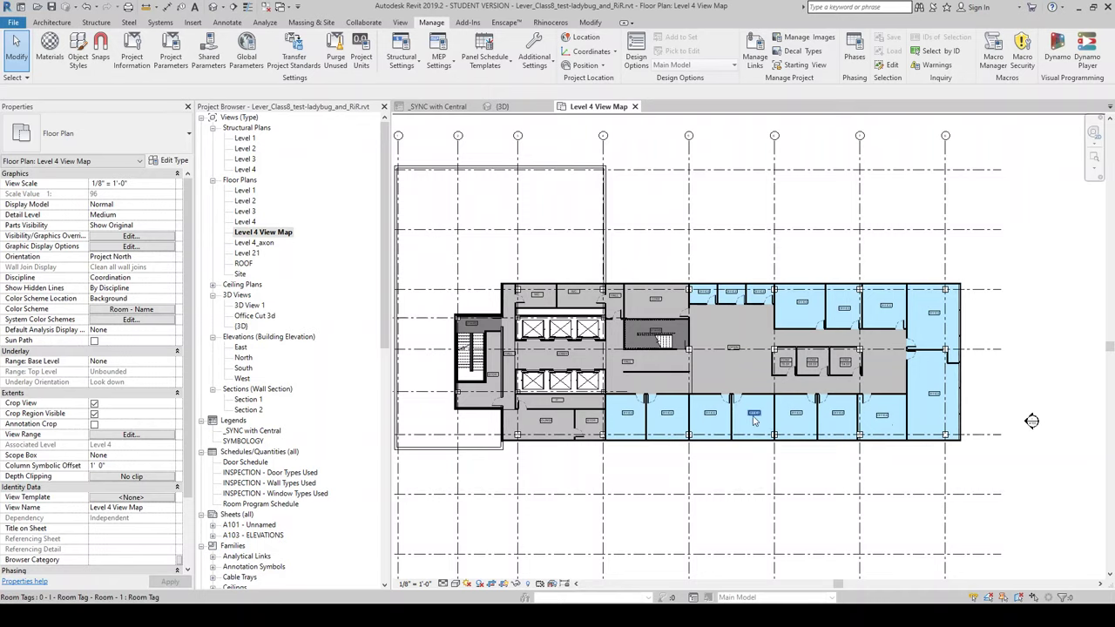
# Launch Rhino from within Revit and move its window so the office floor plan stays partly in view
pyautogui.scroll(3, 752, 415)
pyautogui.scroll(-2, 810, 418)
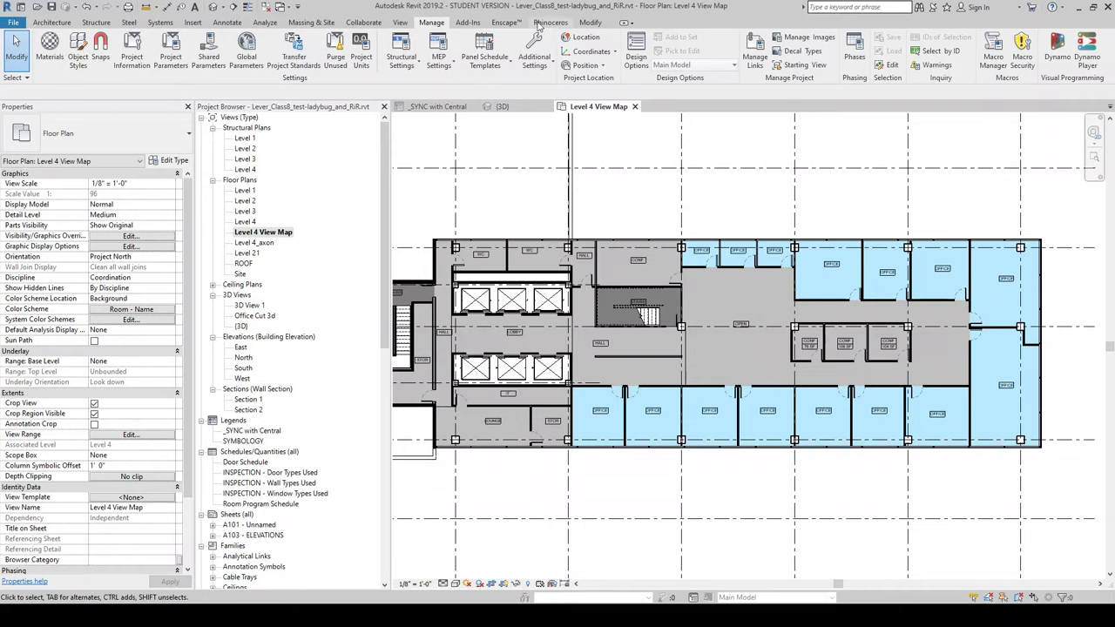
pyautogui.click(467, 23)
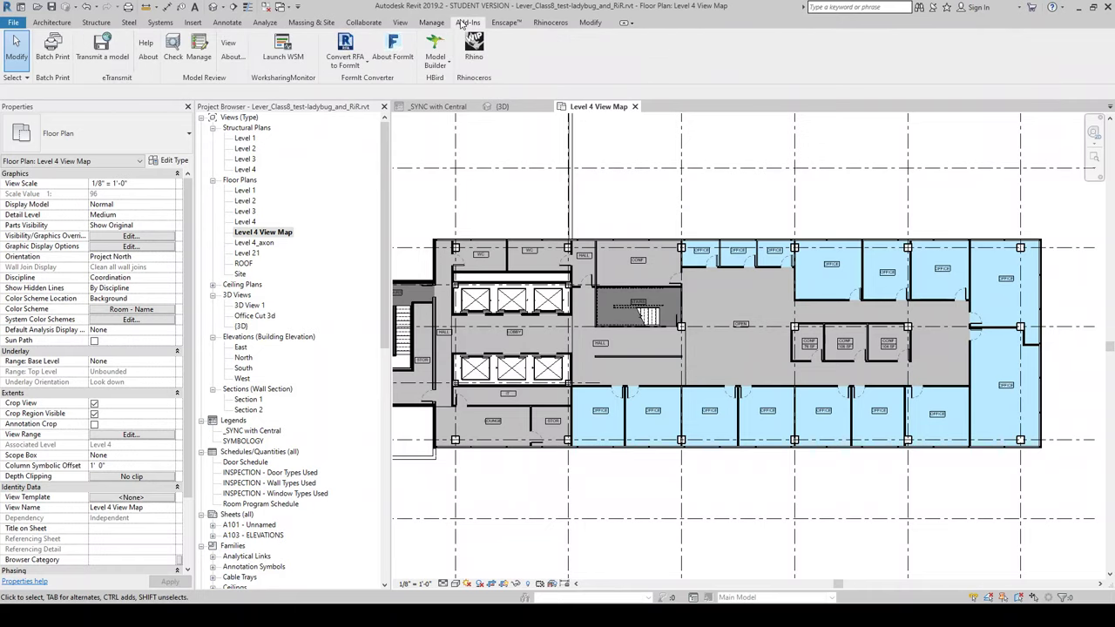
pyautogui.click(550, 22)
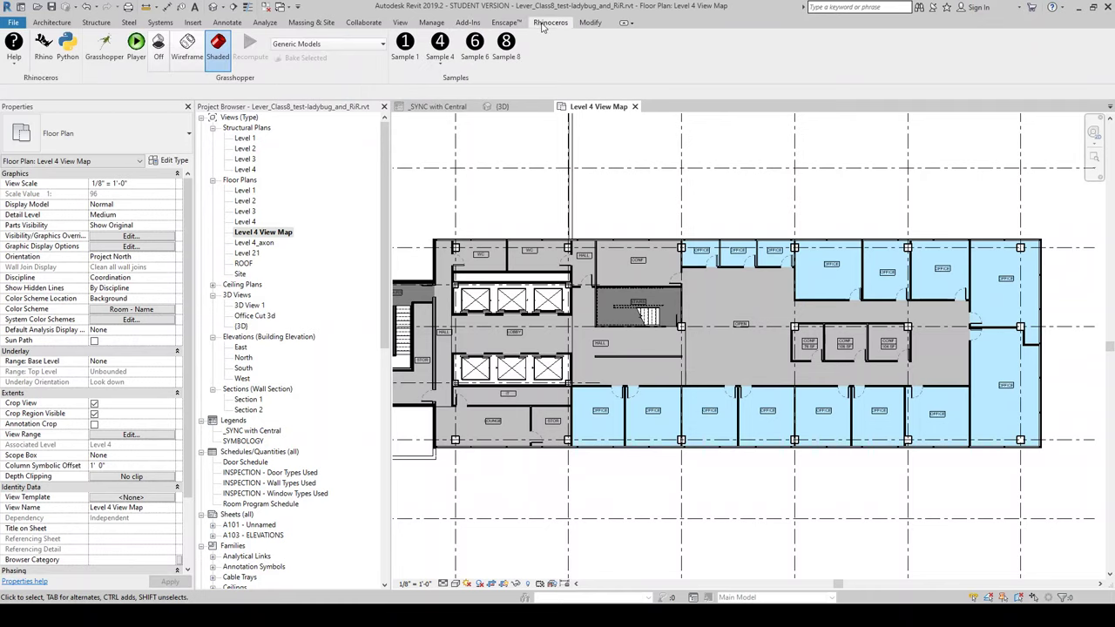
pyautogui.click(49, 49)
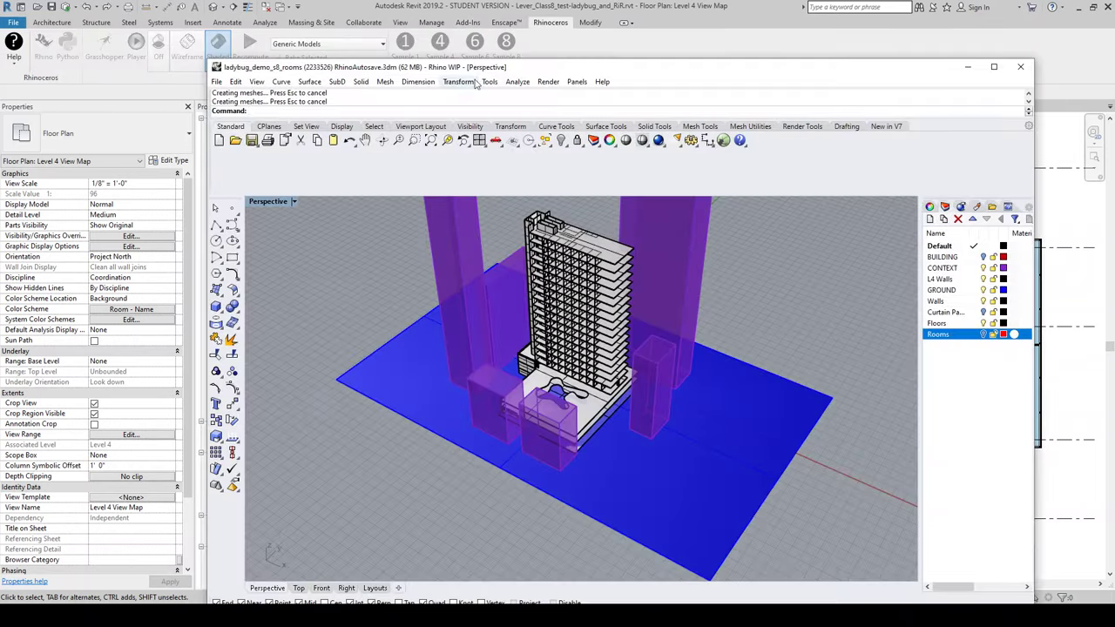
pyautogui.moveTo(503, 67); pyautogui.dragTo(354, 24)
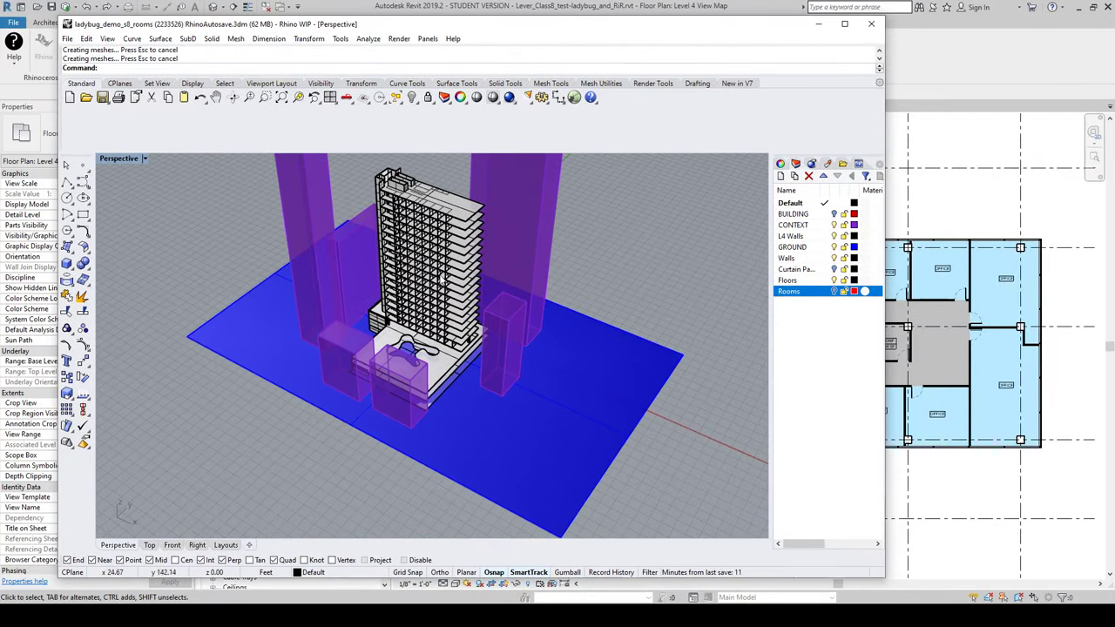
# Hide the Walls and Floors layers of the tower model and select the L4 Walls layer
pyautogui.moveTo(443, 279); pyautogui.dragTo(475, 276, button='right')
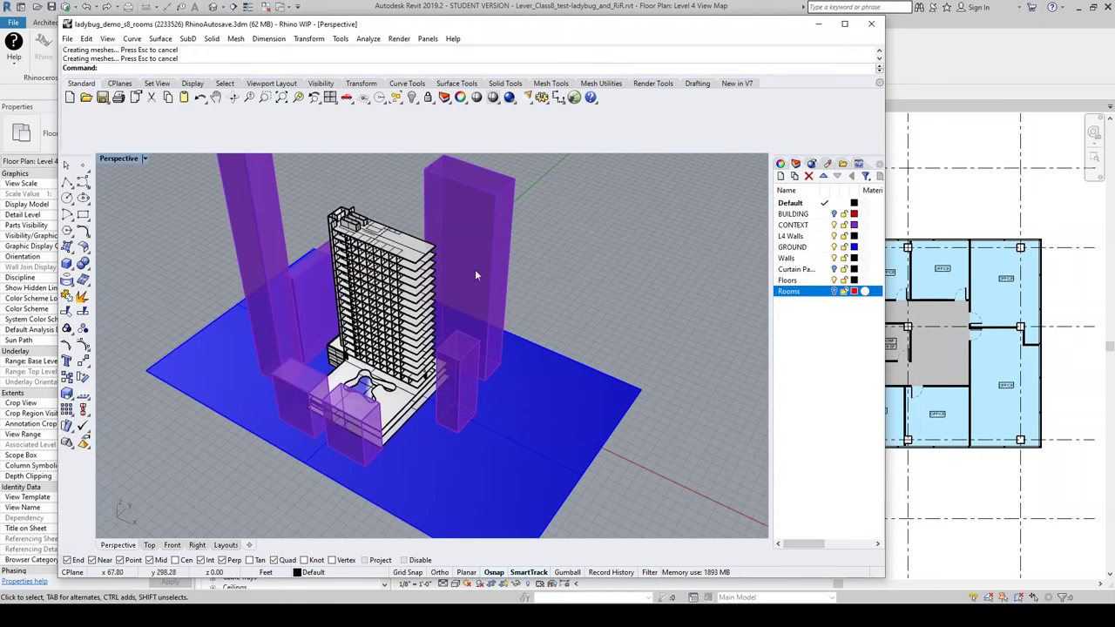
pyautogui.scroll(4, 338, 317)
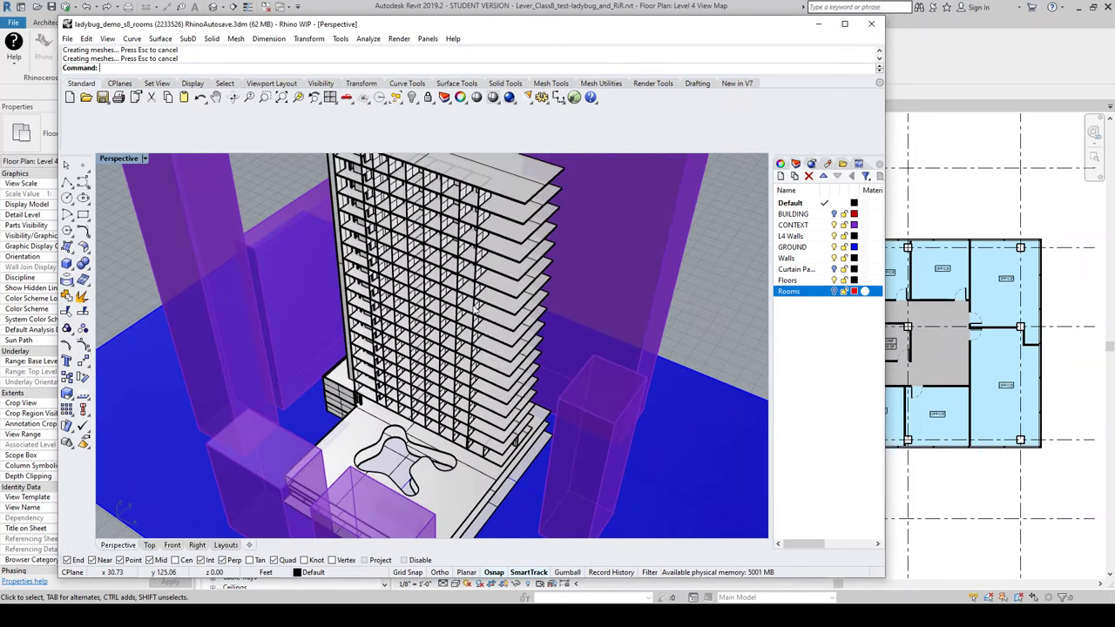
pyautogui.scroll(-2, 486, 310)
pyautogui.moveTo(561, 338); pyautogui.dragTo(592, 332, button='right')
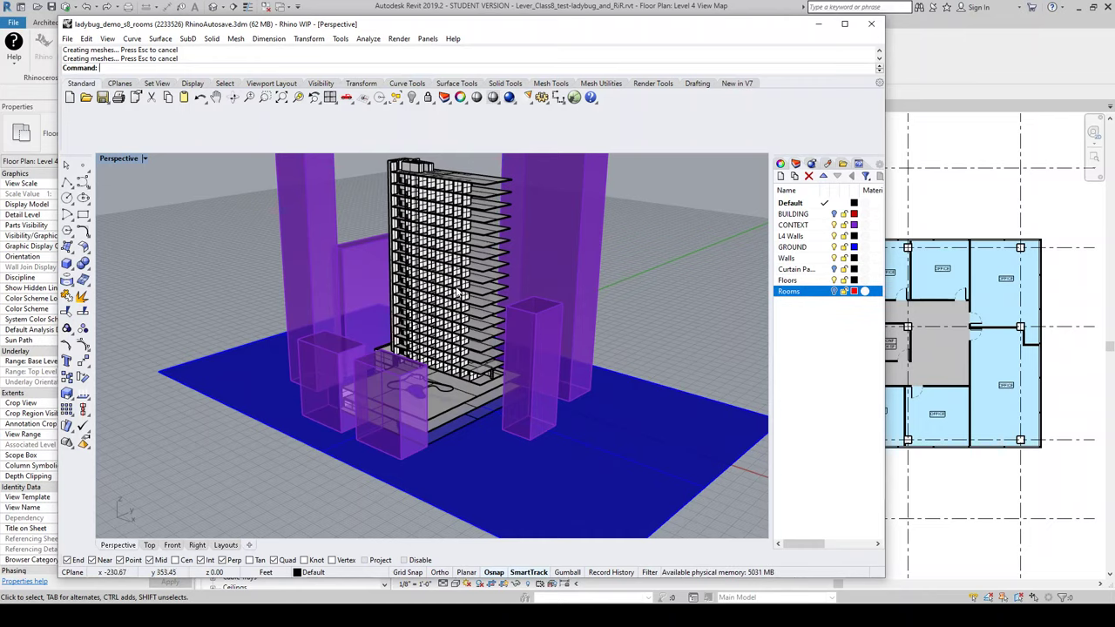
pyautogui.click(833, 258)
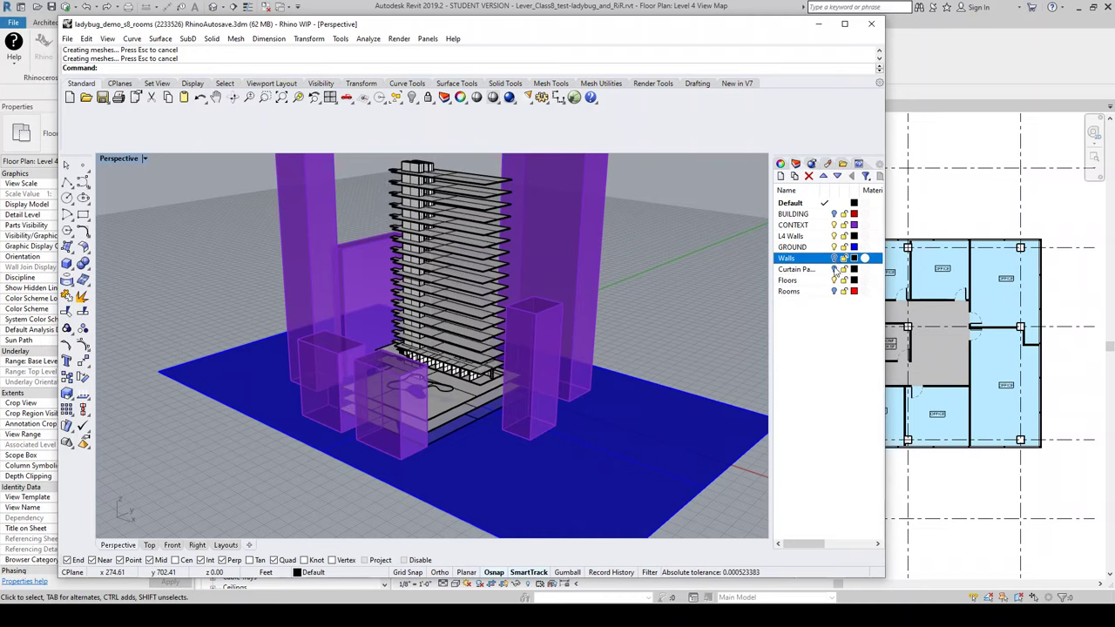
pyautogui.click(834, 281)
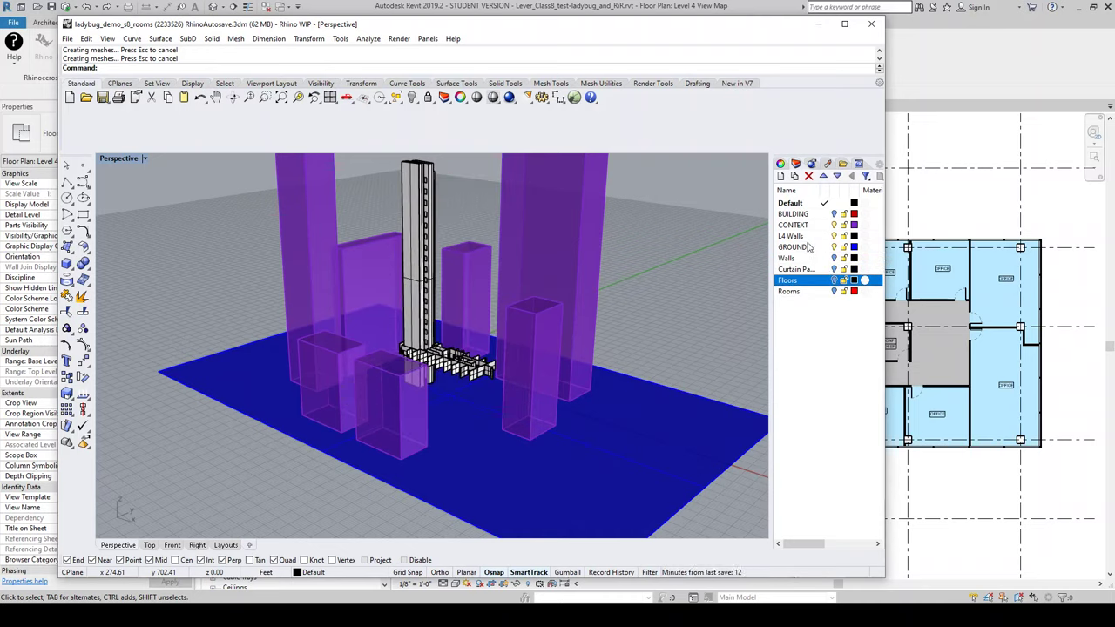
pyautogui.click(793, 236)
pyautogui.scroll(5, 478, 226)
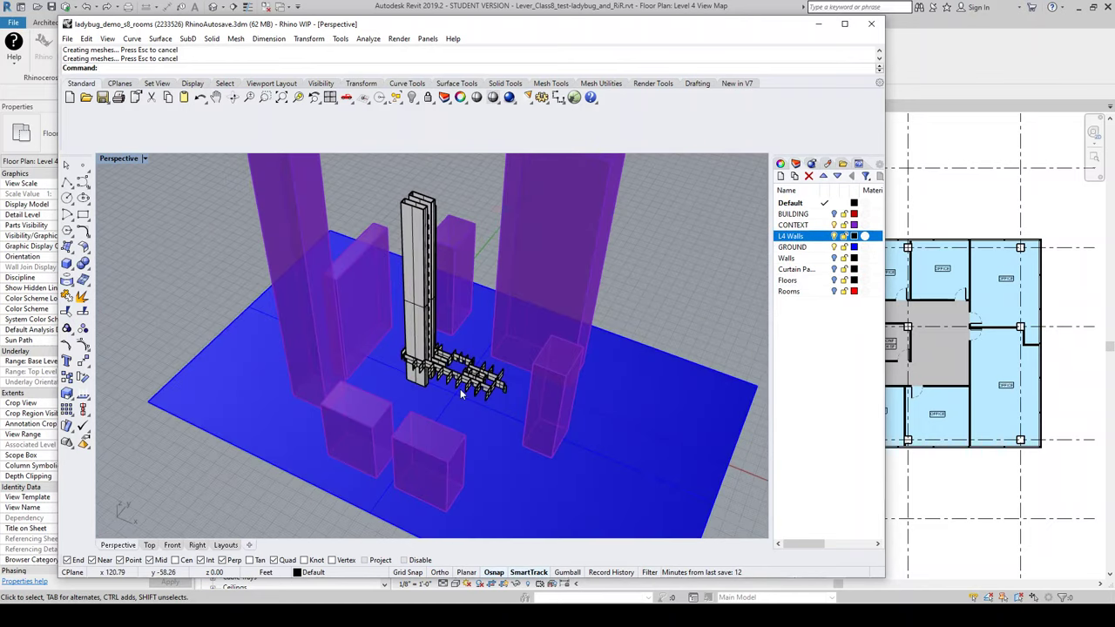
# Examine the tower's Level 4 walls against the core and the surrounding context buildings from several angles
pyautogui.scroll(-5, 459, 312)
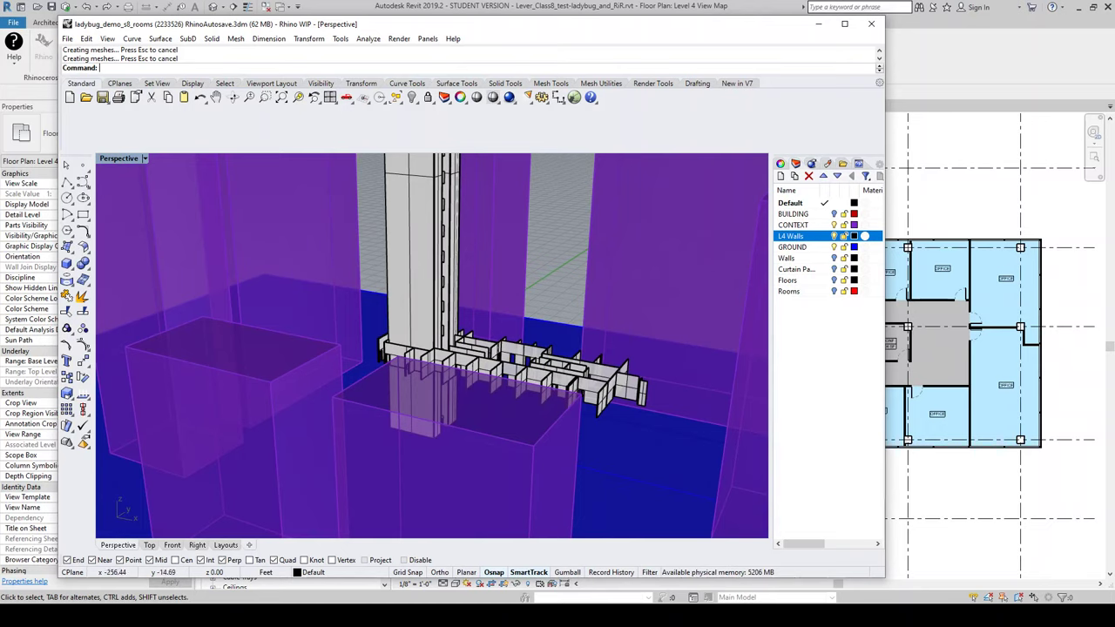
pyautogui.scroll(-5, 519, 317)
pyautogui.moveTo(523, 353); pyautogui.dragTo(616, 379, button='right')
pyautogui.scroll(3, 617, 379)
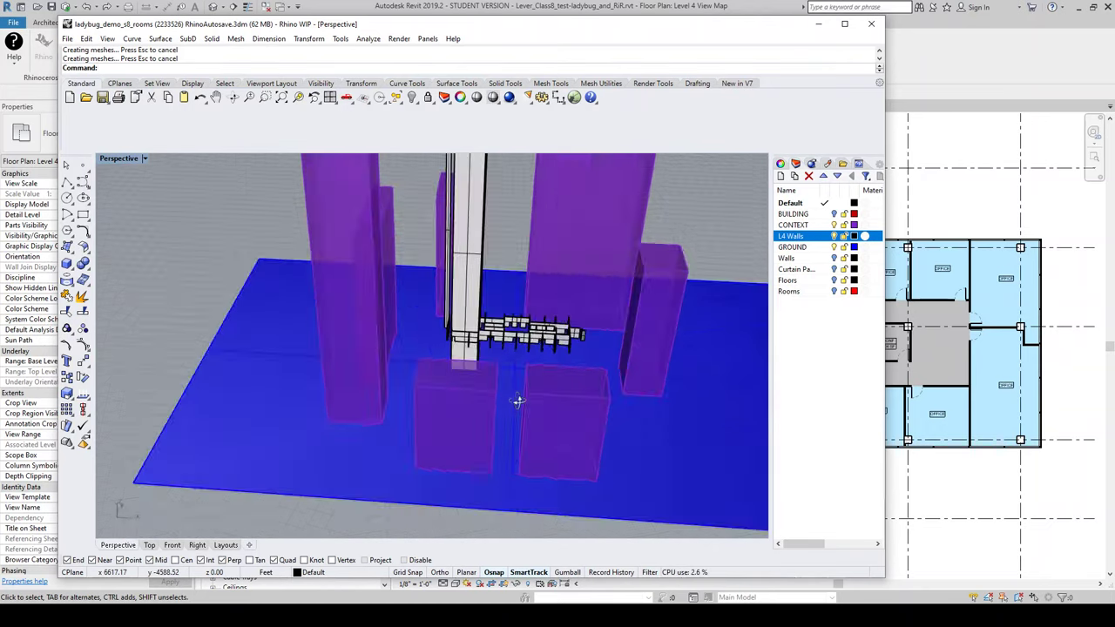
pyautogui.moveTo(517, 398); pyautogui.dragTo(467, 405, button='right')
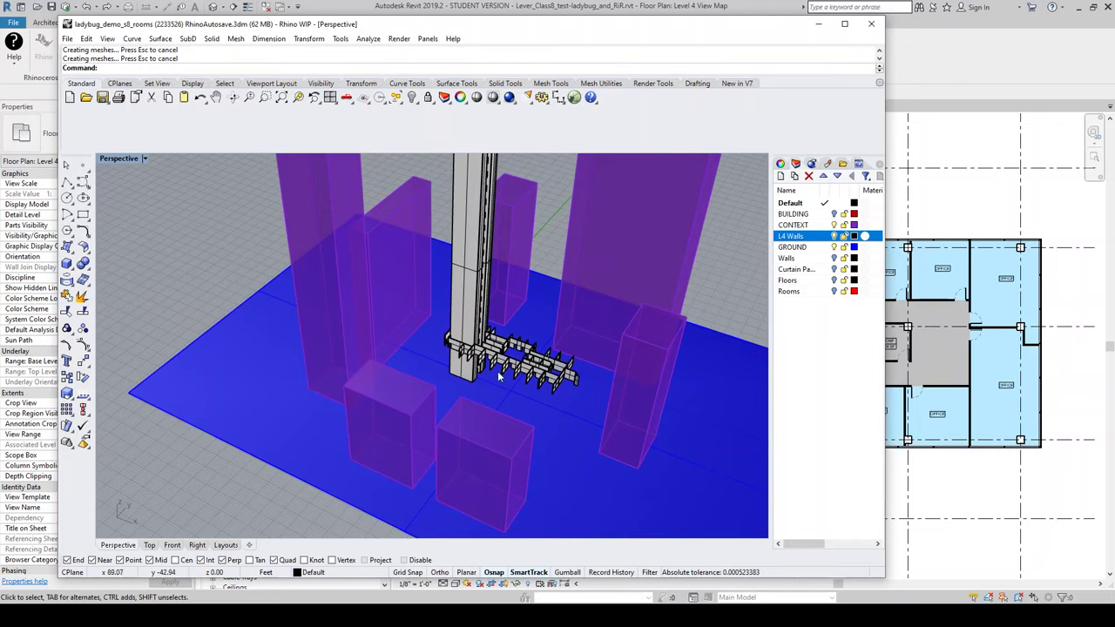
pyautogui.moveTo(442, 398); pyautogui.dragTo(557, 335, button='right')
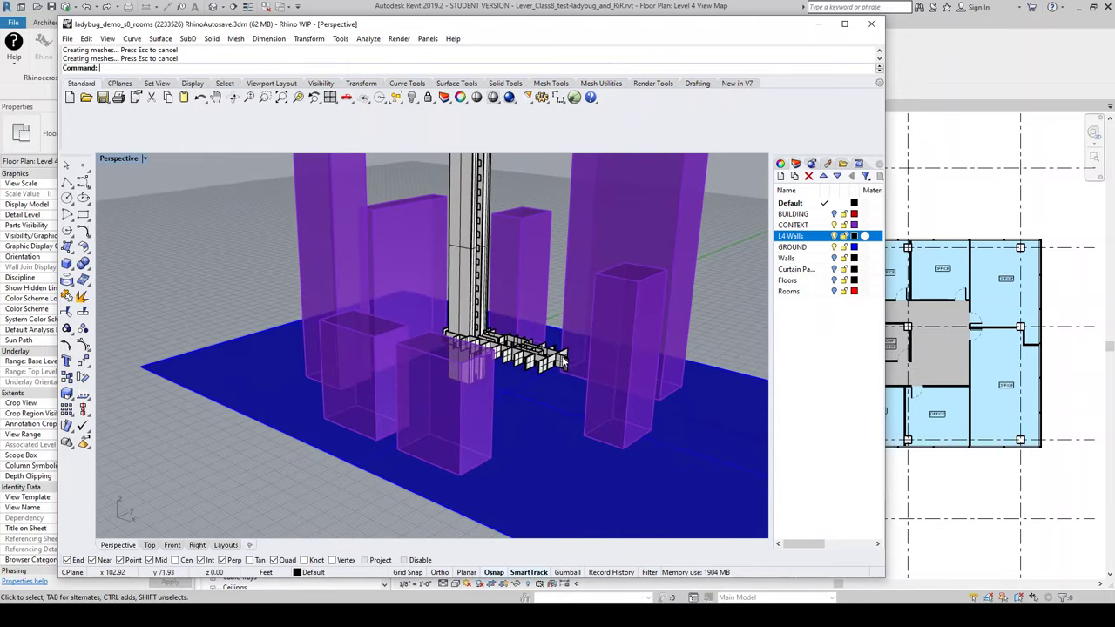
# Launch Grasshopper from Rhino, show its Revit components and widen the window until the component categories show their full names
pyautogui.click(574, 99)
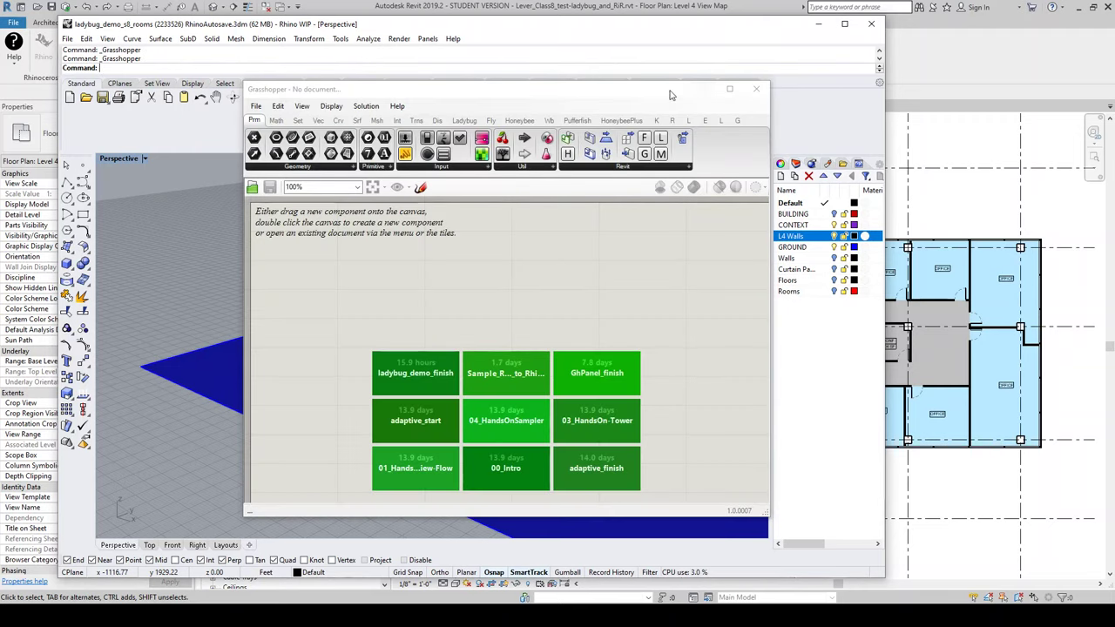
pyautogui.moveTo(625, 96); pyautogui.dragTo(615, 99)
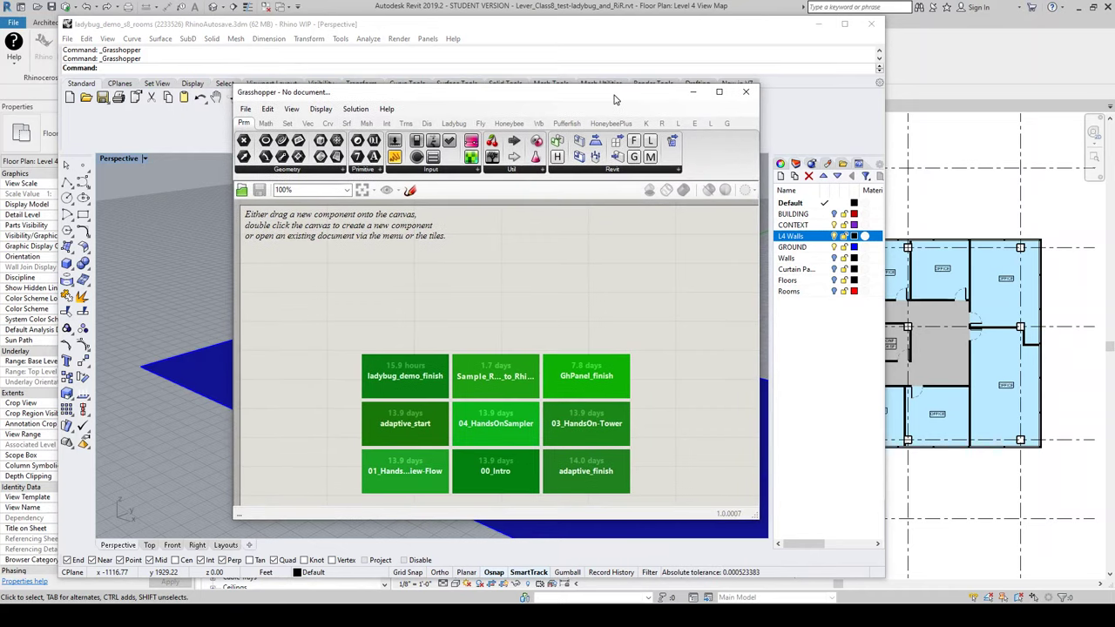
pyautogui.click(661, 123)
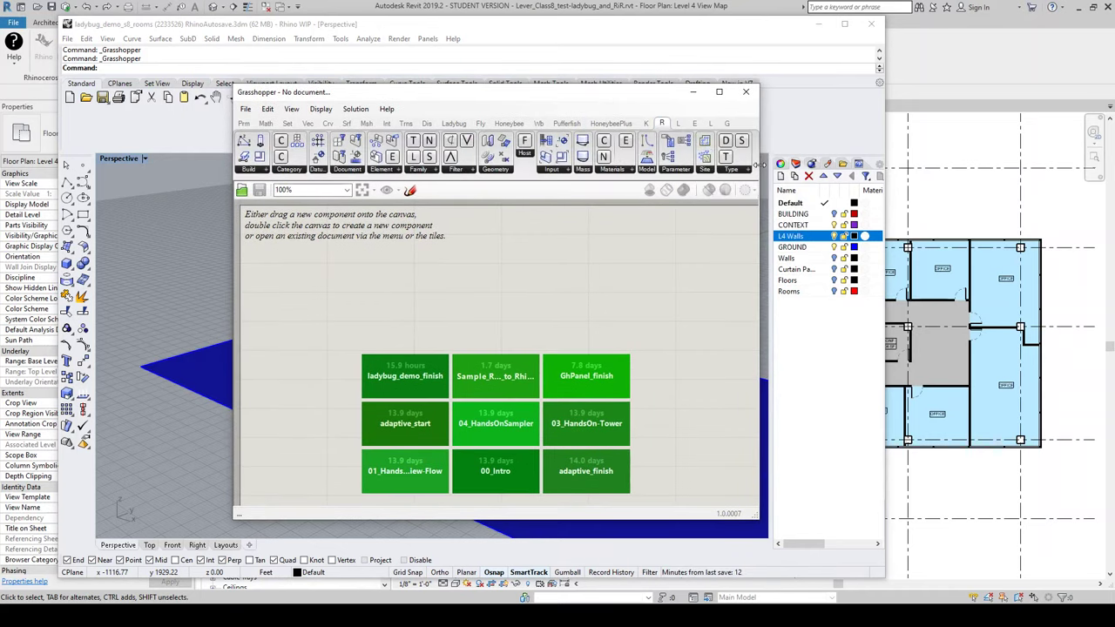
pyautogui.moveTo(760, 165); pyautogui.dragTo(956, 164)
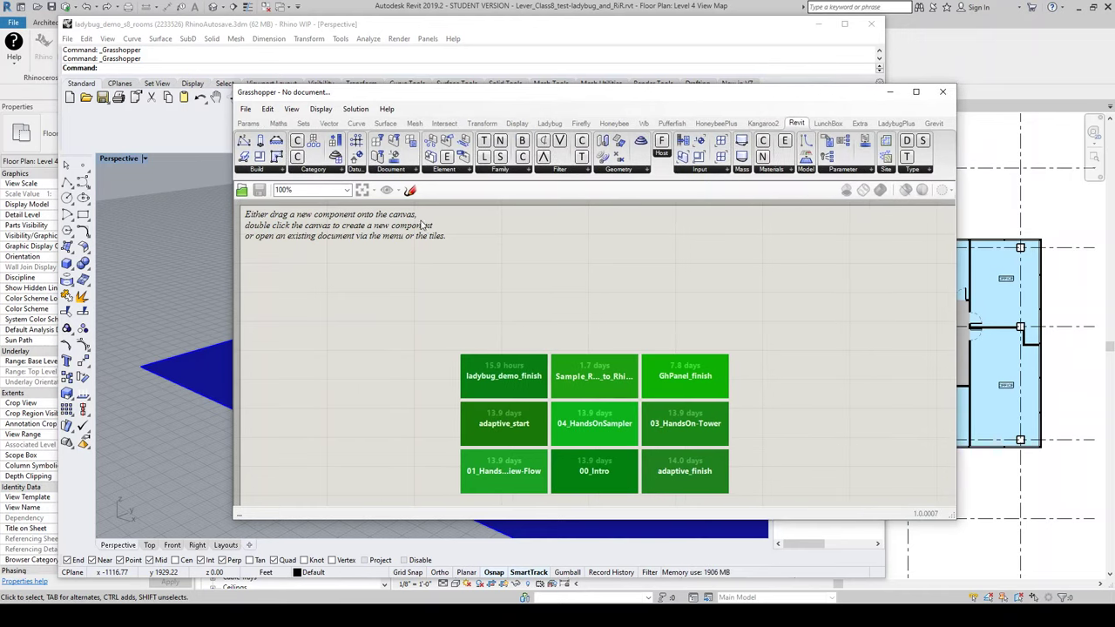
# Find the category picker among the Revit components and place a Model.CategoriesPicker on the empty canvas
pyautogui.click(330, 172)
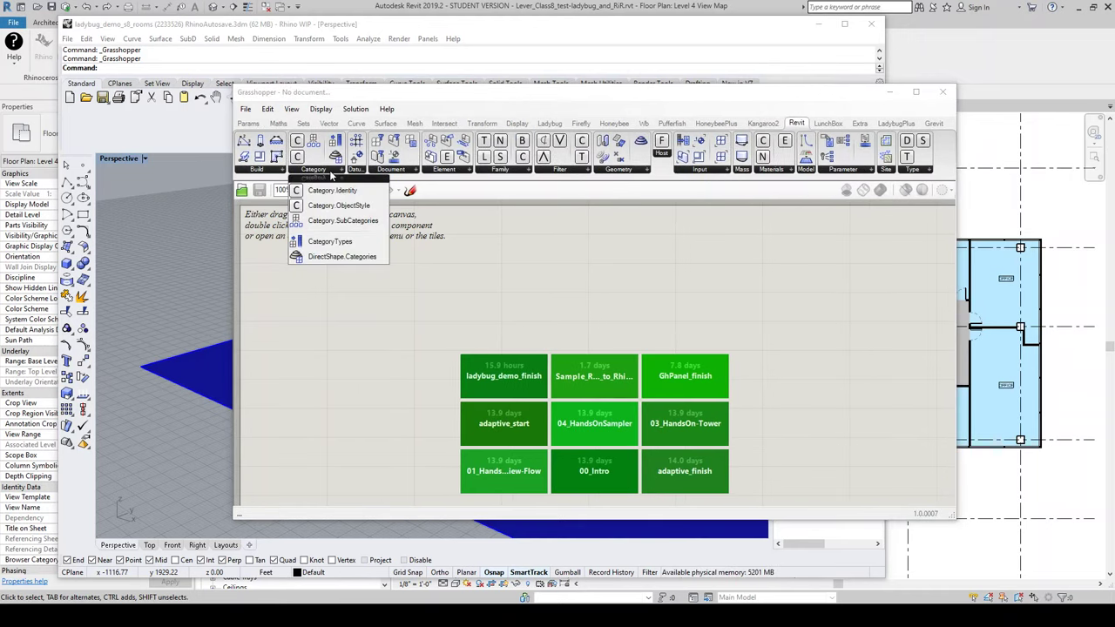
pyautogui.doubleClick(375, 322)
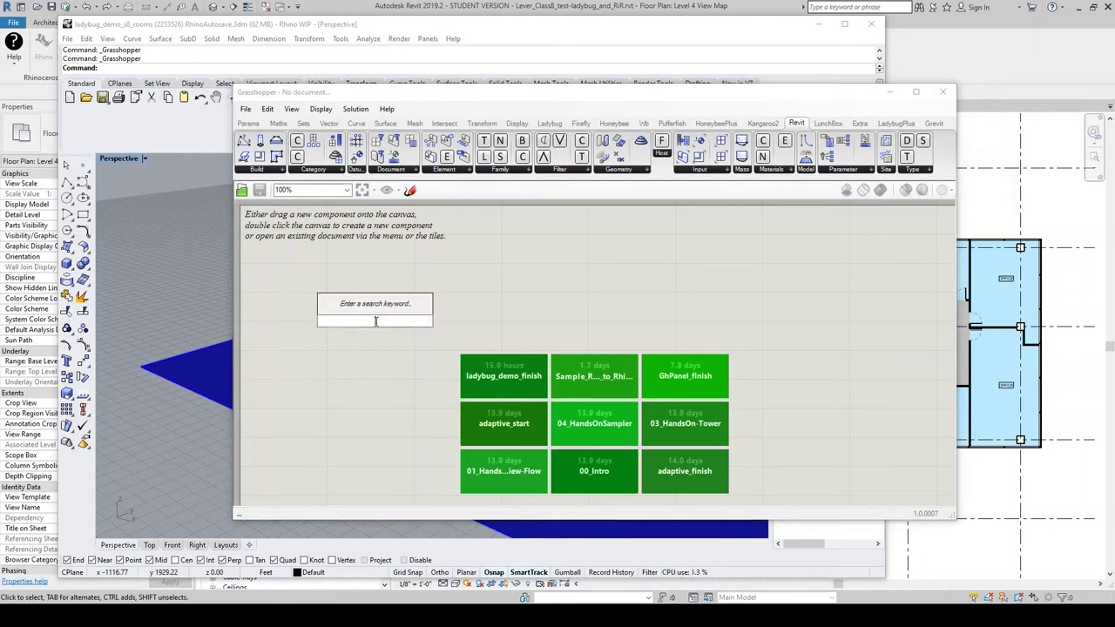
pyautogui.write('cate')
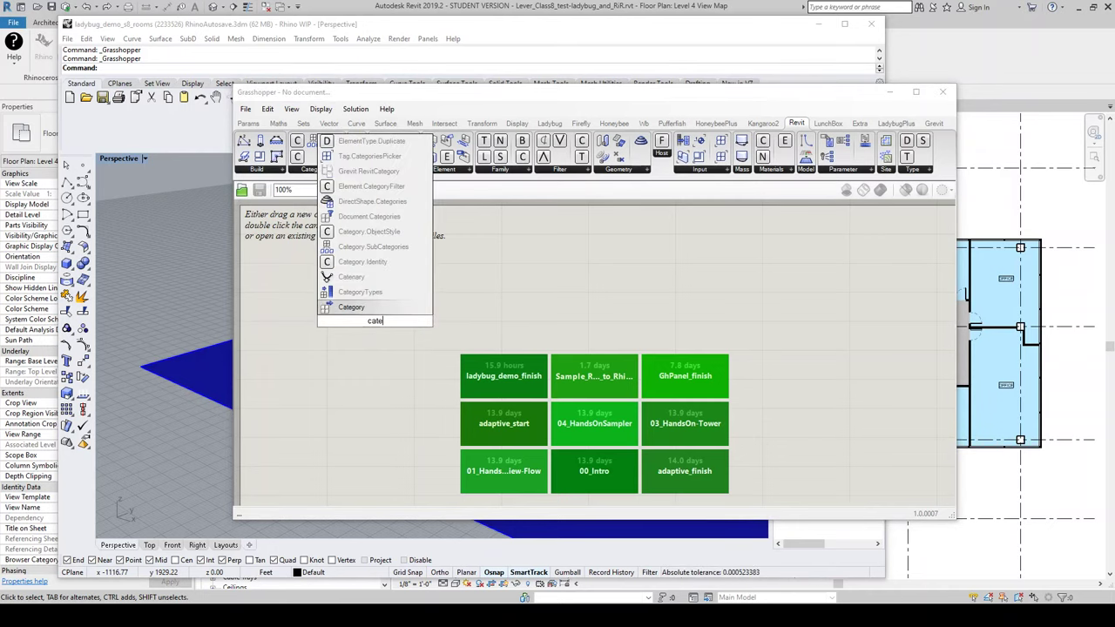
pyautogui.write('gory pick')
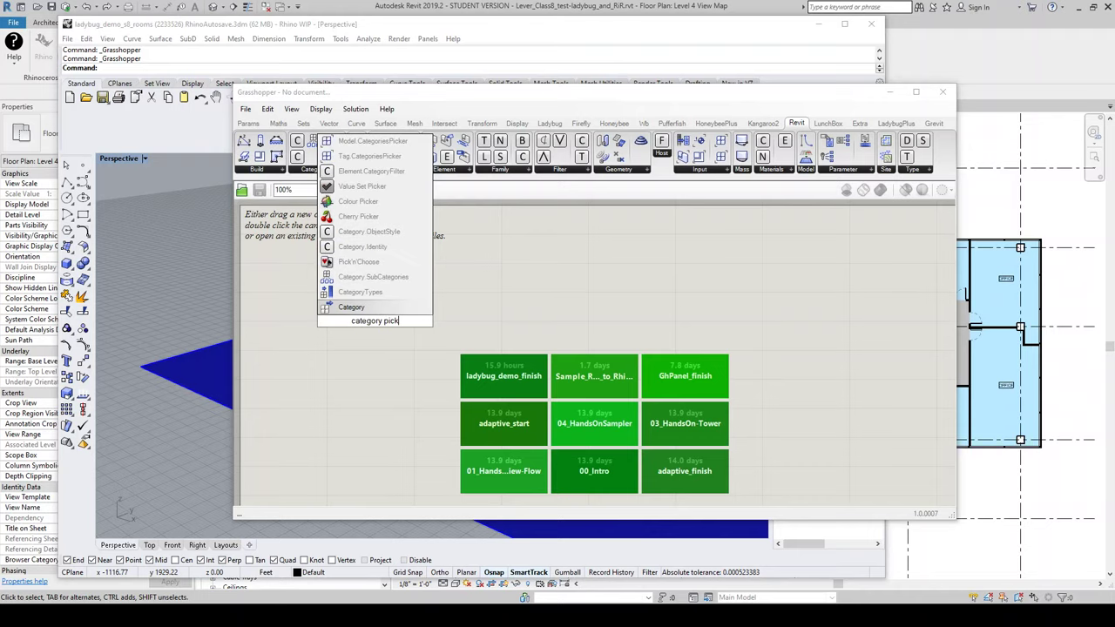
pyautogui.click(401, 143)
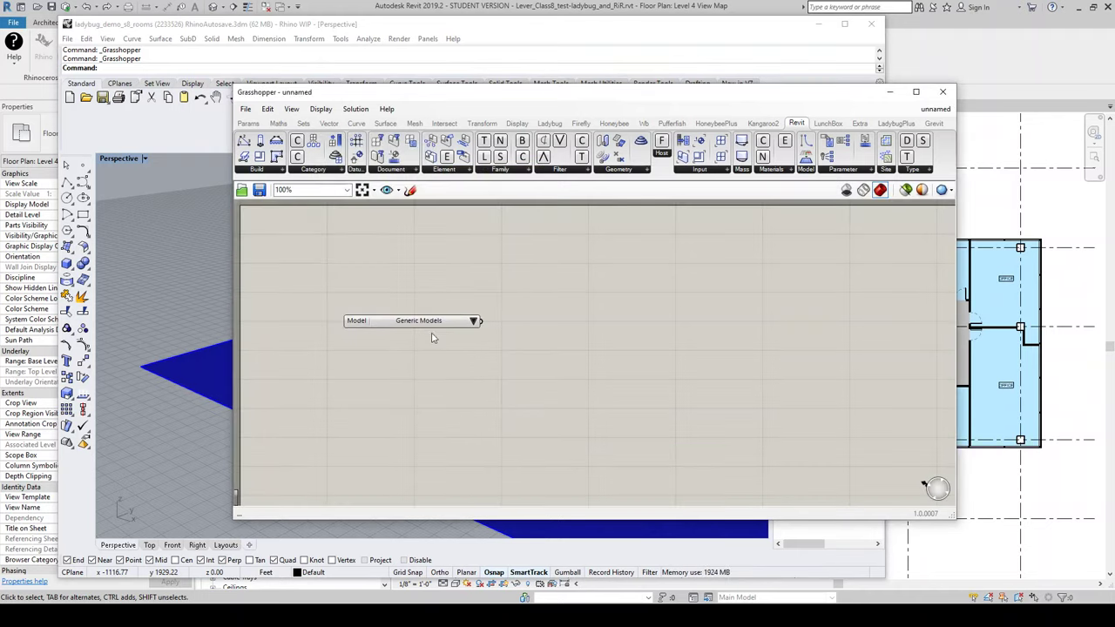
# Set the model category picker to Rooms
pyautogui.click(468, 325)
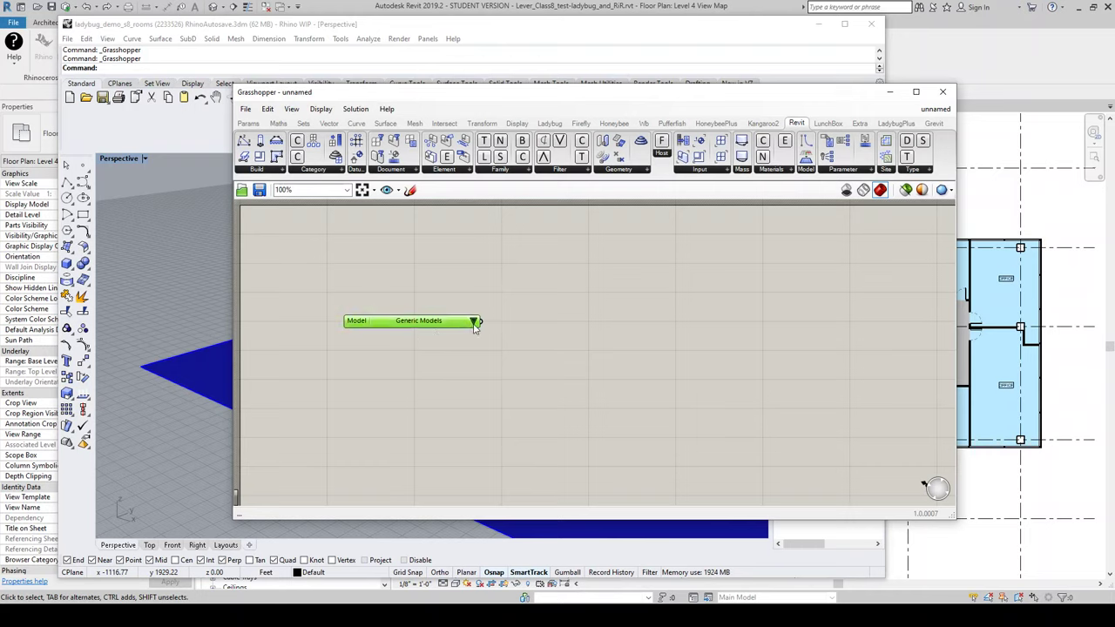
pyautogui.click(474, 322)
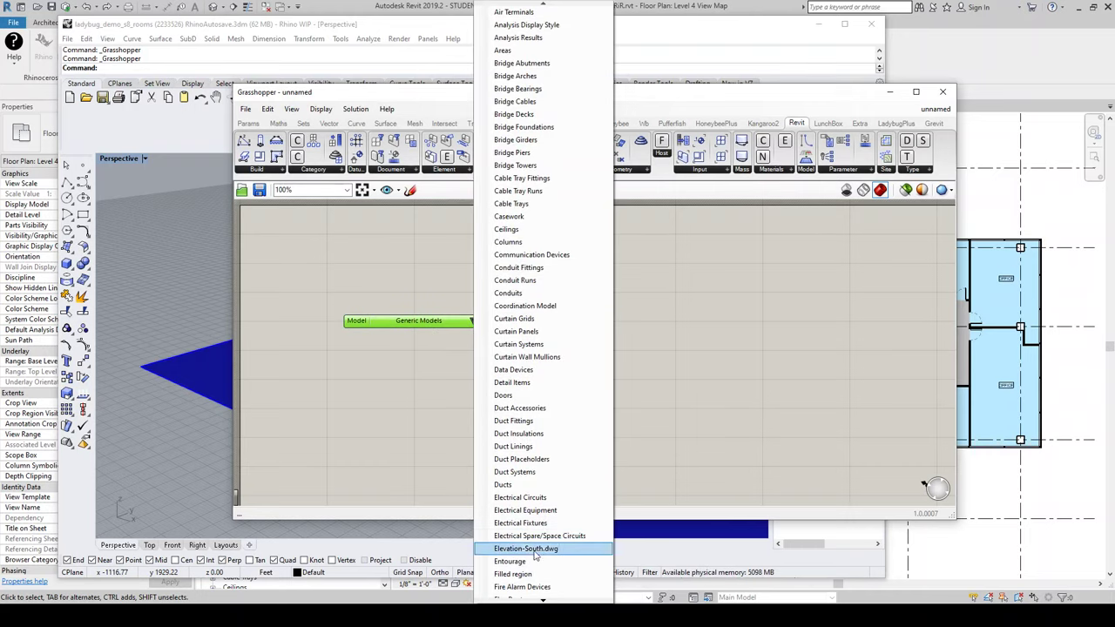
pyautogui.scroll(-5, 542, 601)
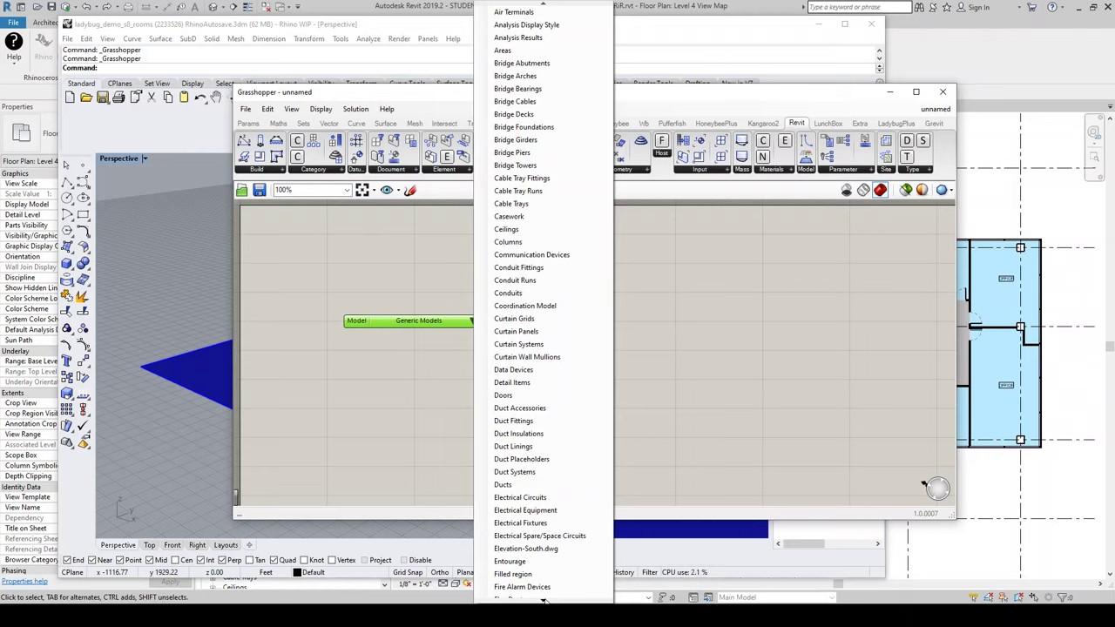
pyautogui.scroll(-6, 543, 601)
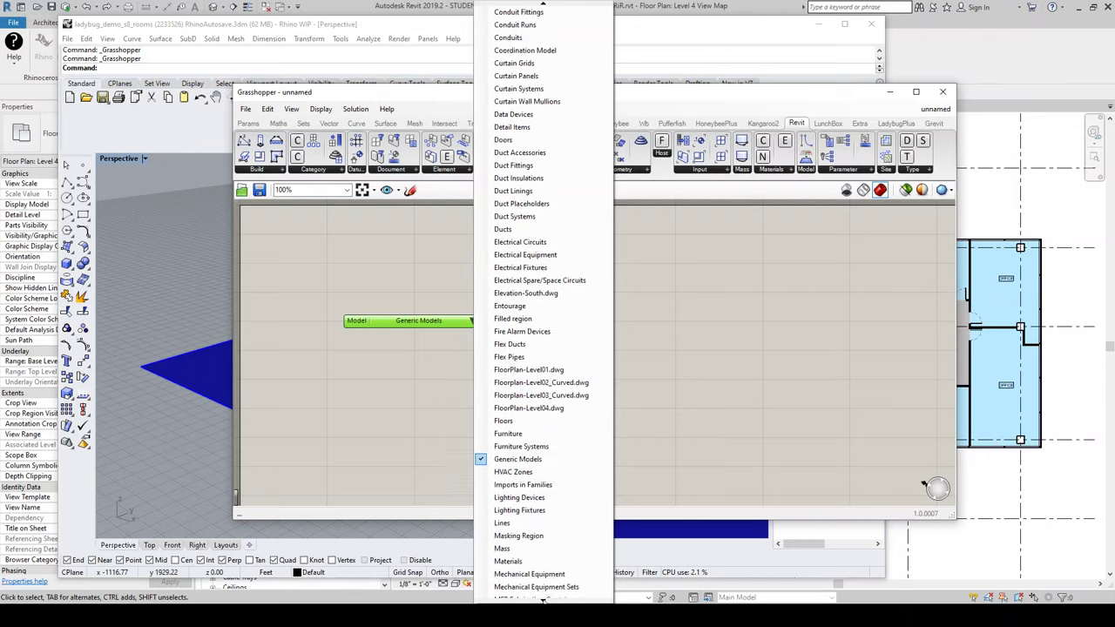
pyautogui.scroll(-7, 542, 601)
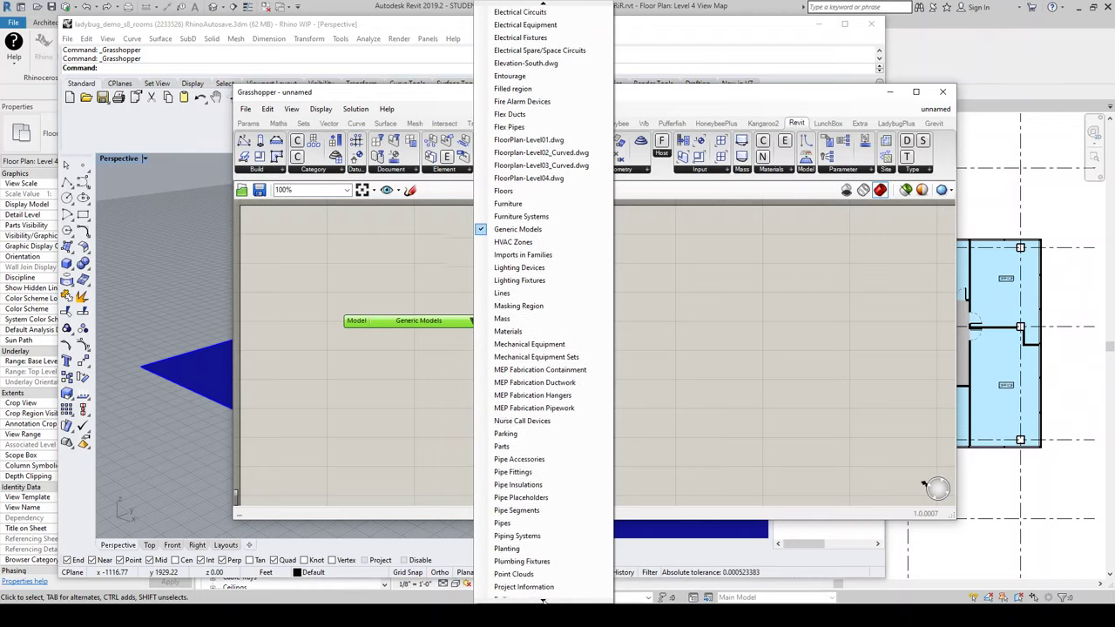
pyautogui.click(523, 511)
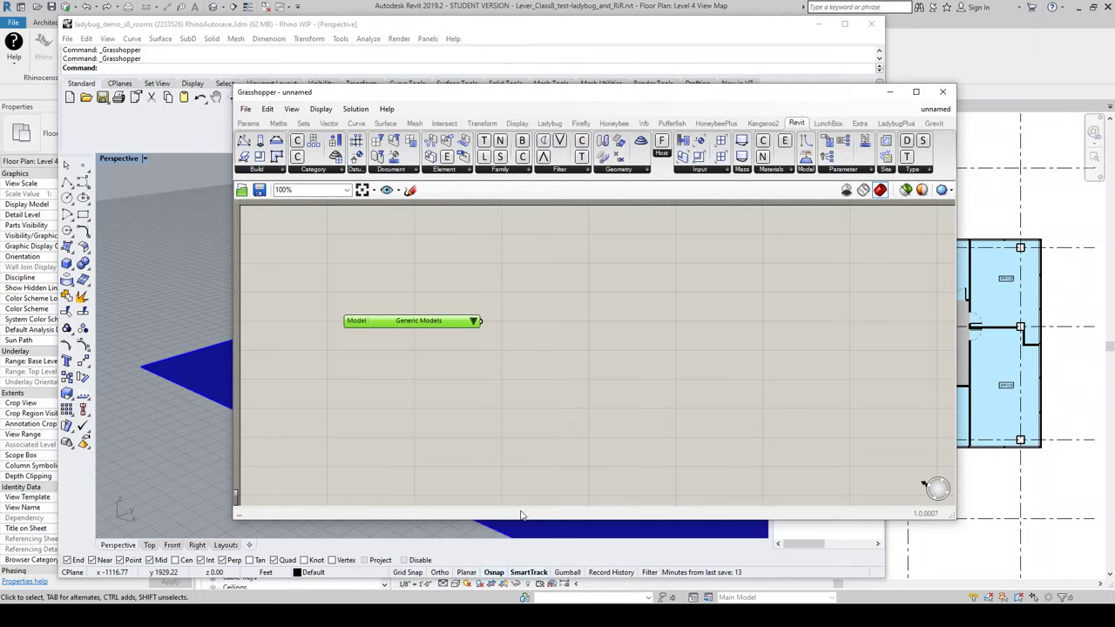
# Add an Element.CategoryFilter component beside the picker and connect the Rooms category to its Categories input
pyautogui.doubleClick(563, 312)
pyautogui.write('category')
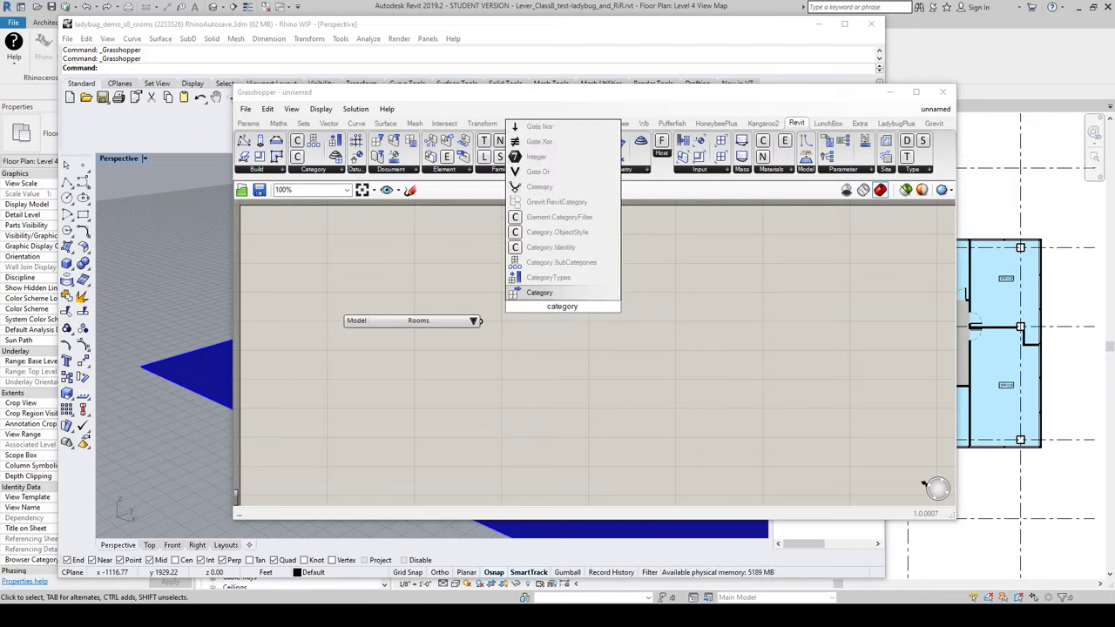
pyautogui.write(' filter')
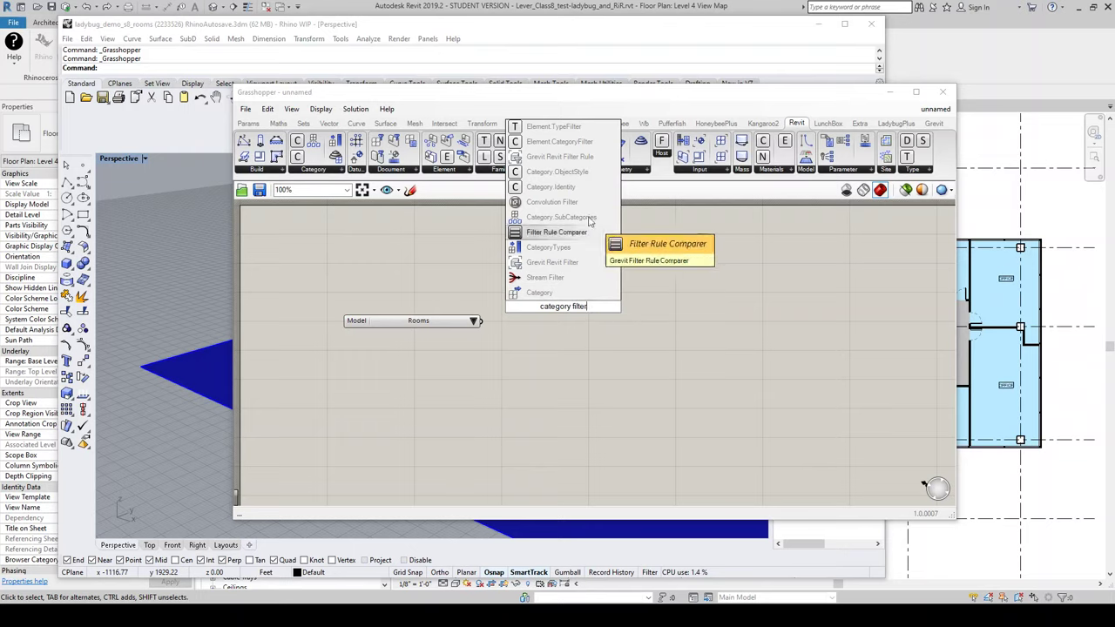
pyautogui.click(590, 147)
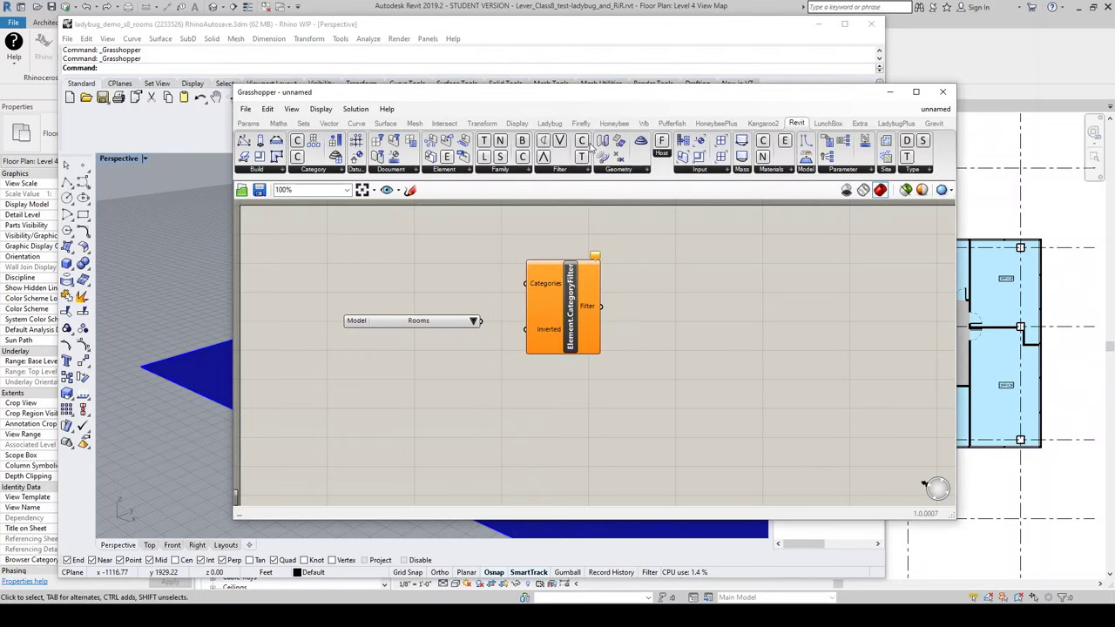
pyautogui.moveTo(570, 309); pyautogui.dragTo(576, 340)
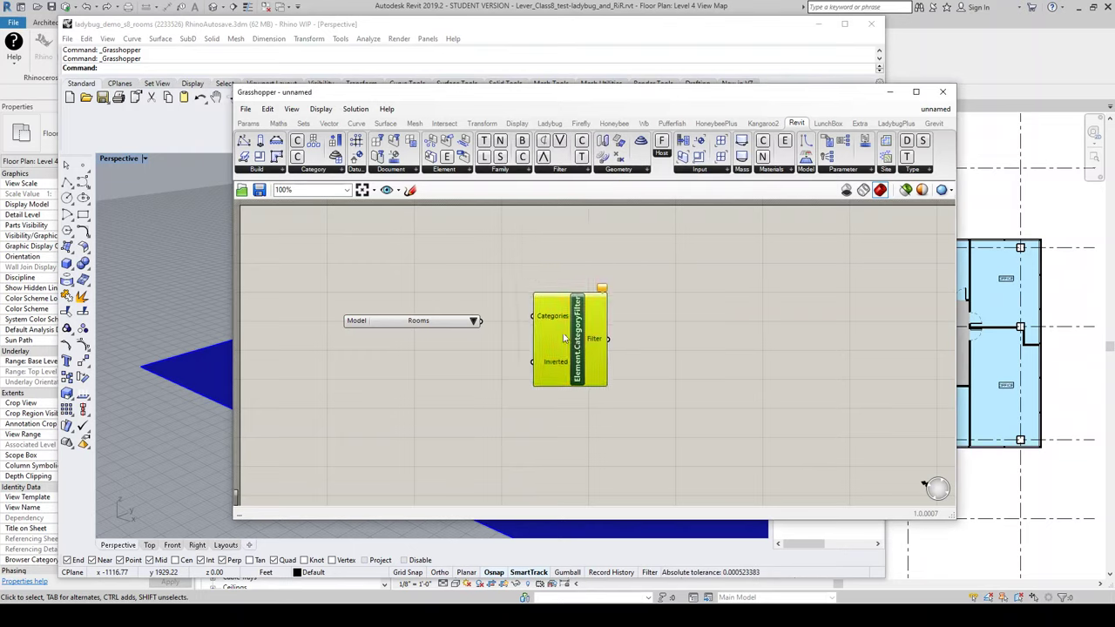
pyautogui.click(488, 330)
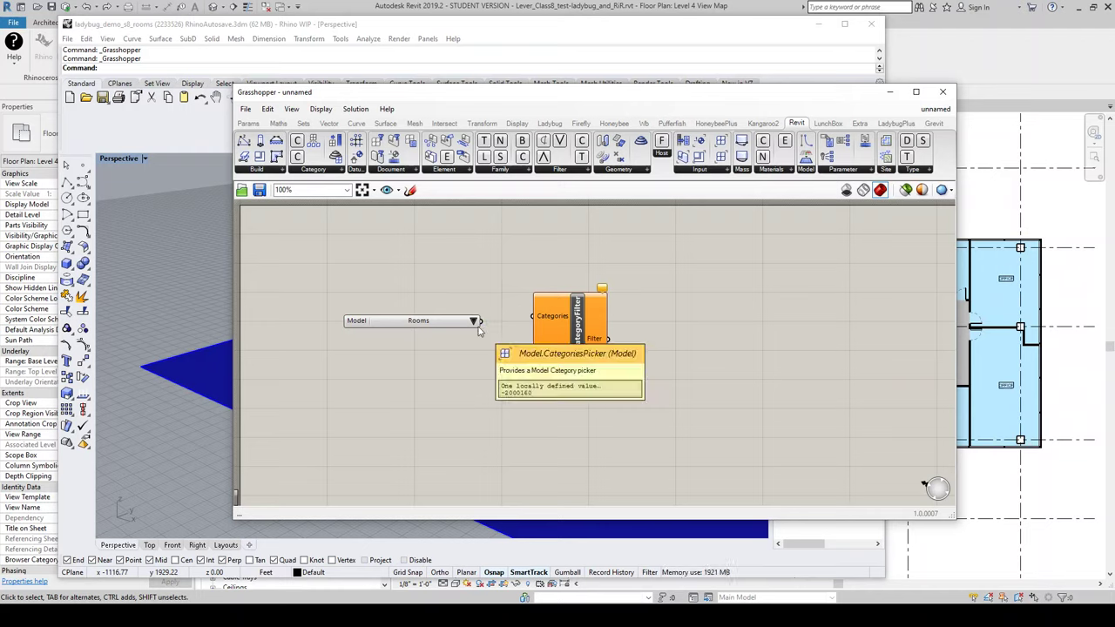
pyautogui.moveTo(481, 322); pyautogui.dragTo(532, 316)
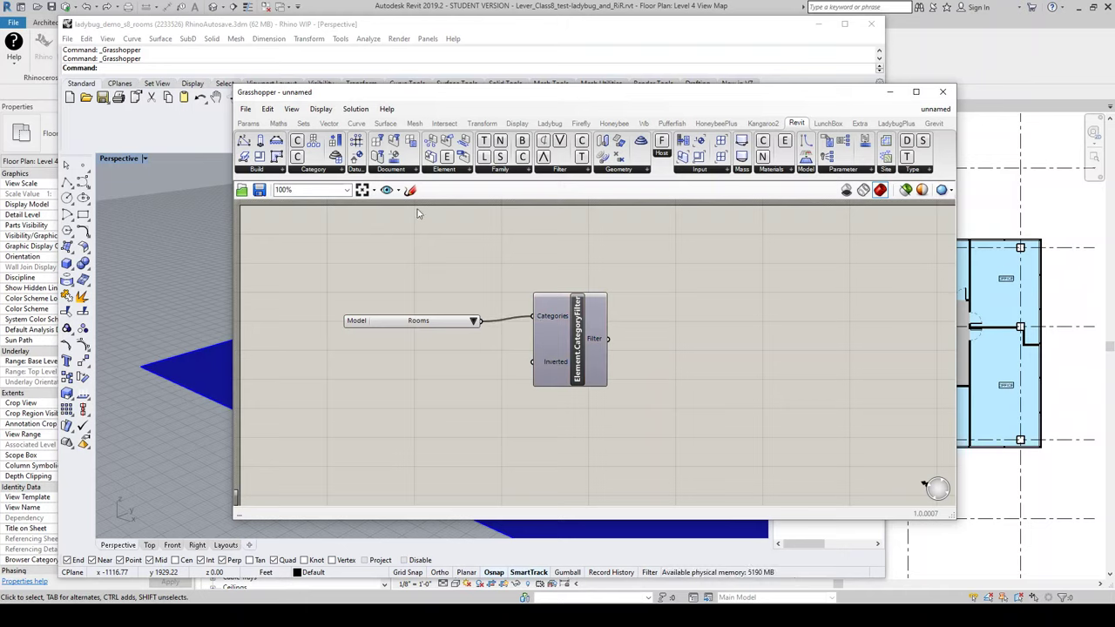
# Place a Document.Elements component beside the category filter and connect the Filter output to its Filter input
pyautogui.click(407, 170)
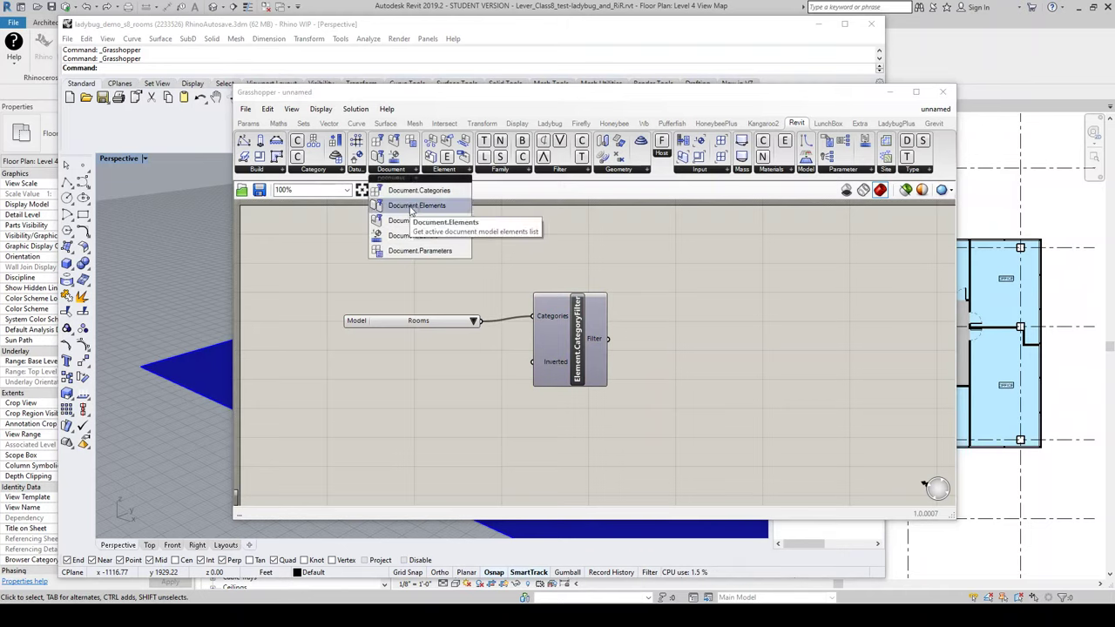
pyautogui.moveTo(411, 209); pyautogui.dragTo(678, 347)
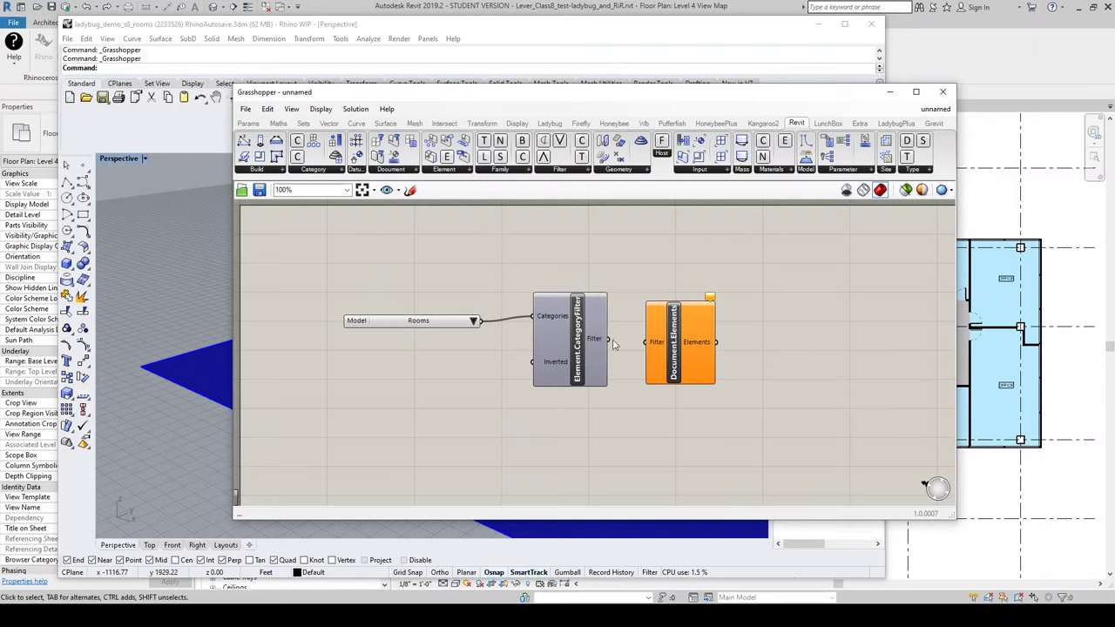
pyautogui.moveTo(609, 340); pyautogui.dragTo(641, 346)
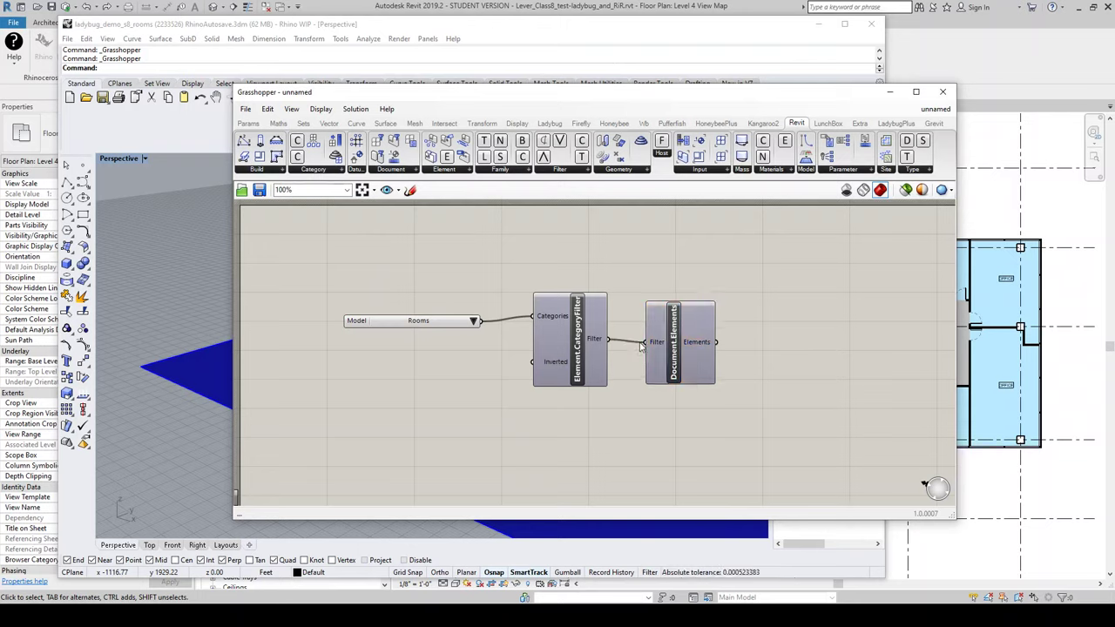
# Add a Panel beside Document.Elements and connect the Elements output to it
pyautogui.doubleClick(675, 260)
pyautogui.write('Panel')
pyautogui.press('Return')
pyautogui.moveTo(676, 262); pyautogui.dragTo(875, 305)
pyautogui.moveTo(717, 343); pyautogui.dragTo(958, 366)
pyautogui.scroll(-2, 798, 305)
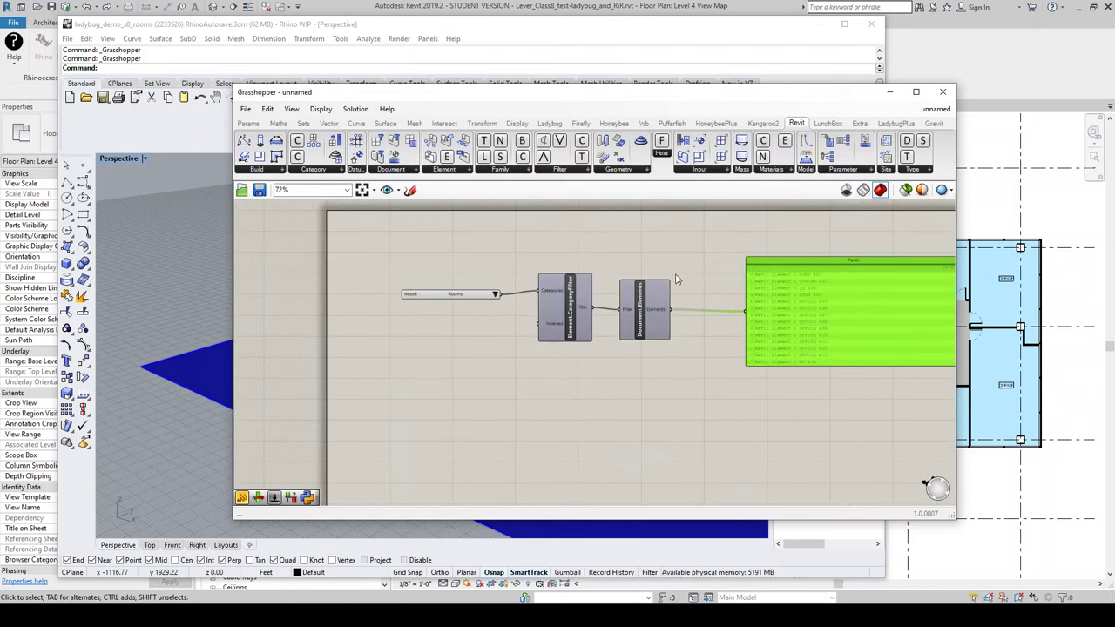
# Read through the room elements listed in the panel, down to the last entry, and make the panel narrower
pyautogui.scroll(-2, 832, 307)
pyautogui.scroll(3, 831, 307)
pyautogui.moveTo(872, 293); pyautogui.dragTo(853, 370)
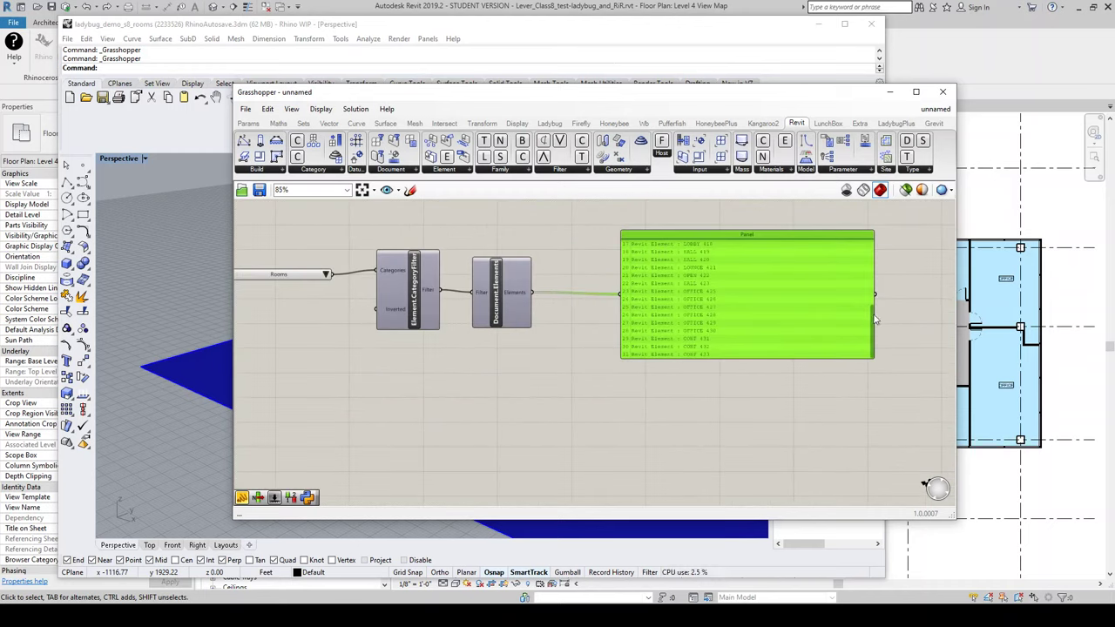
pyautogui.moveTo(875, 313); pyautogui.dragTo(754, 305)
pyautogui.scroll(2, 772, 356)
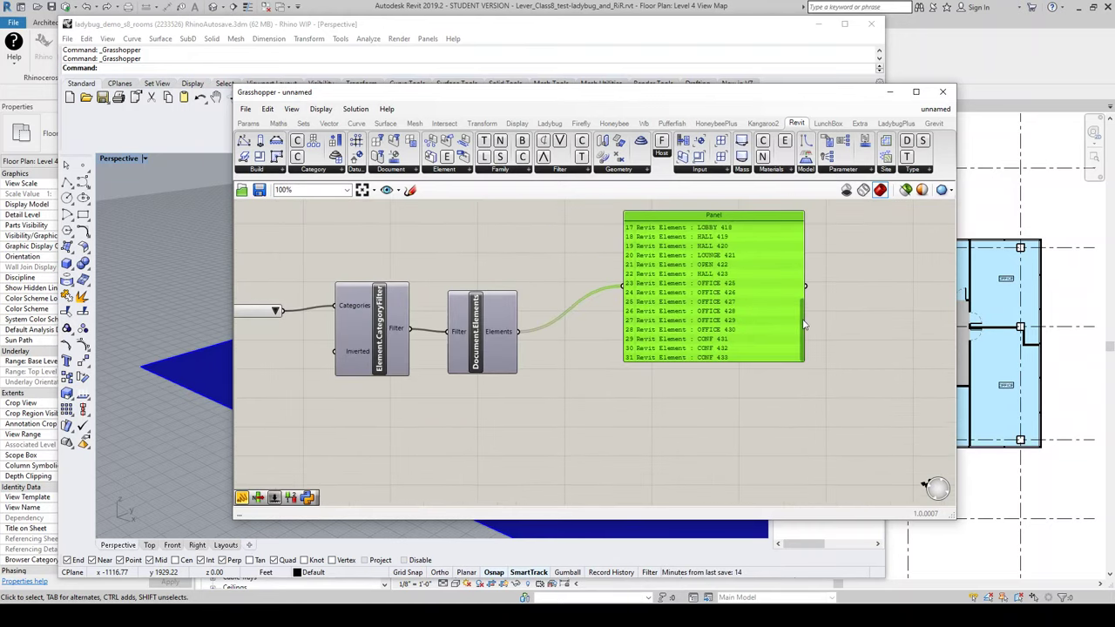
pyautogui.scroll(3, 803, 324)
pyautogui.scroll(-3, 803, 324)
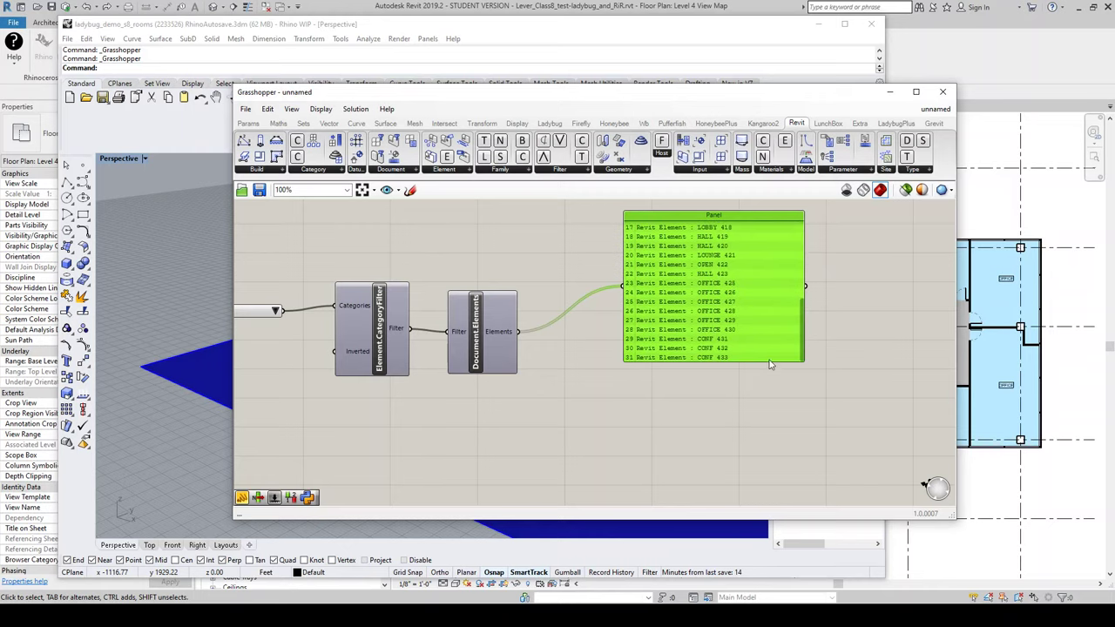
pyautogui.click(747, 418)
pyautogui.moveTo(872, 225); pyautogui.dragTo(947, 184, button='right')
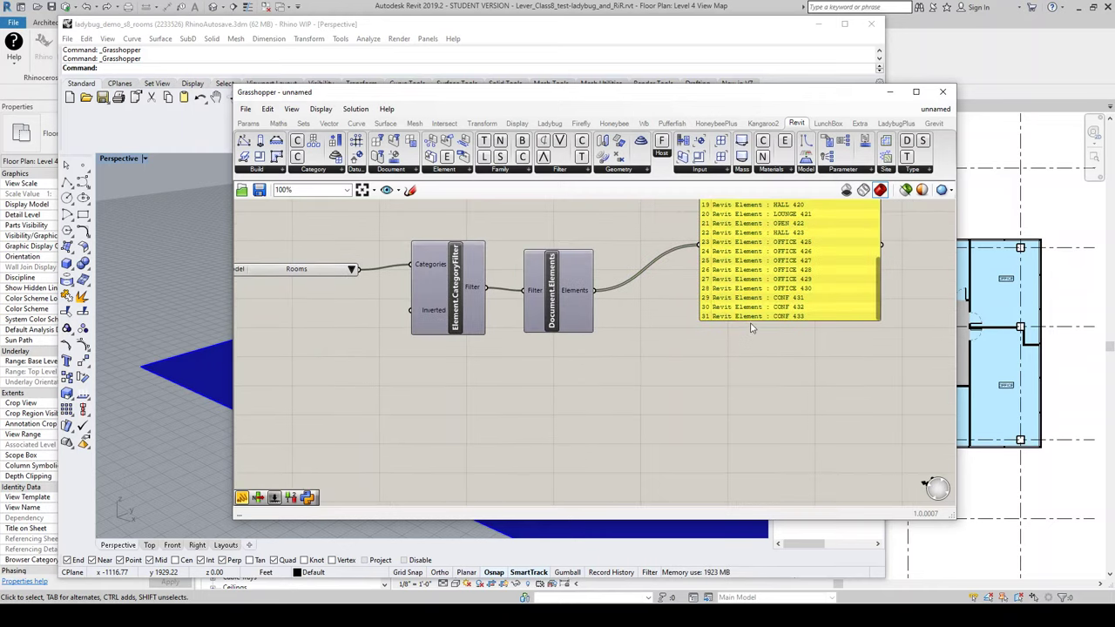
pyautogui.doubleClick(682, 398)
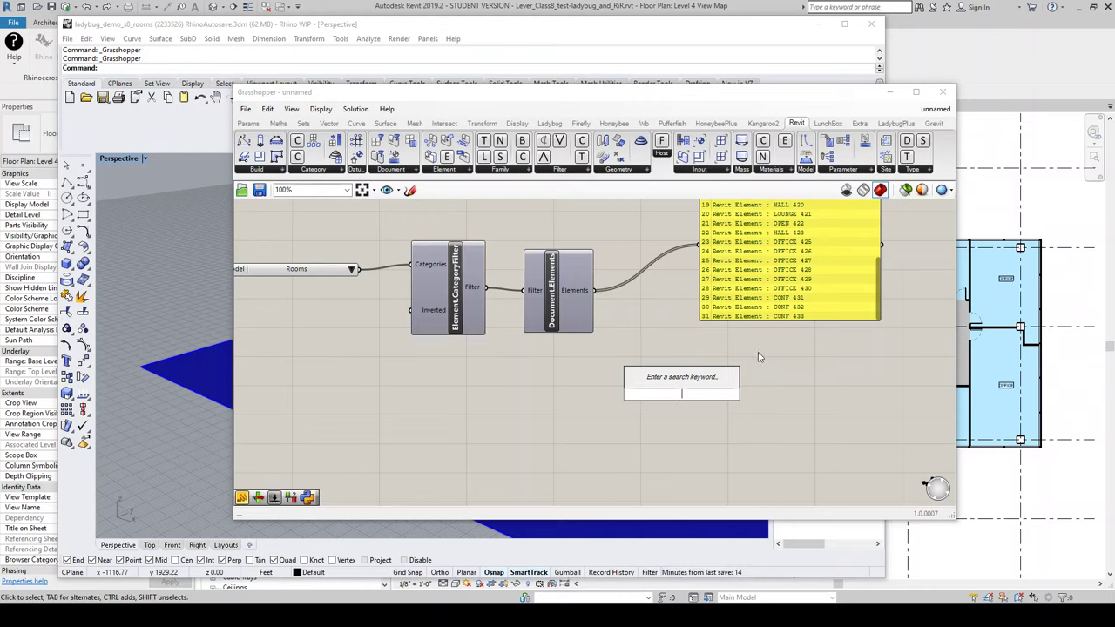
pyautogui.write('paramete')
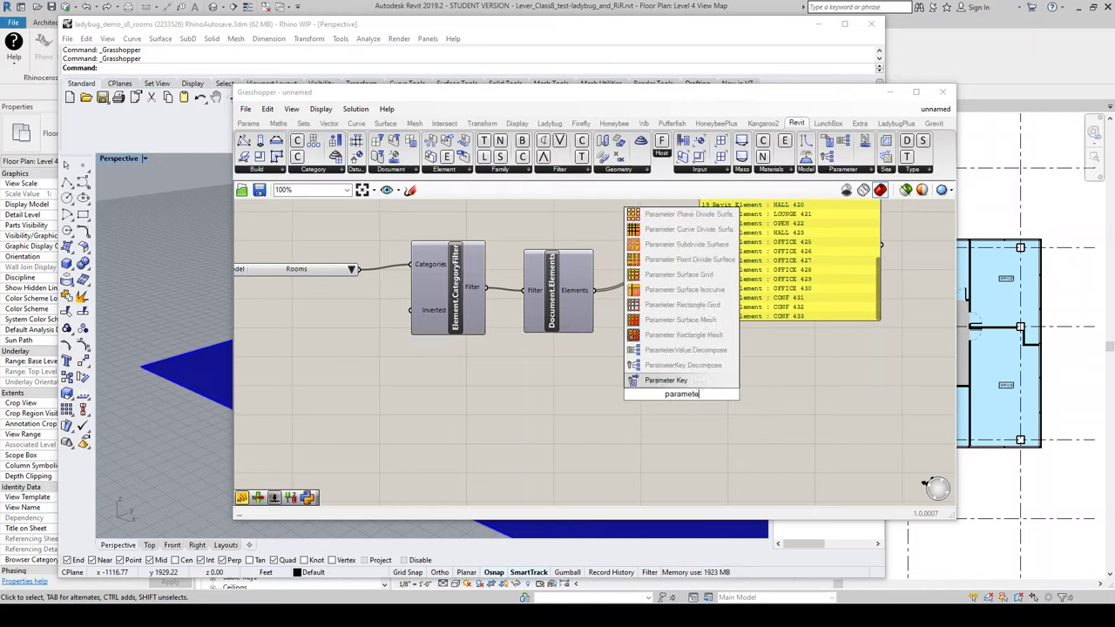
pyautogui.write('r get')
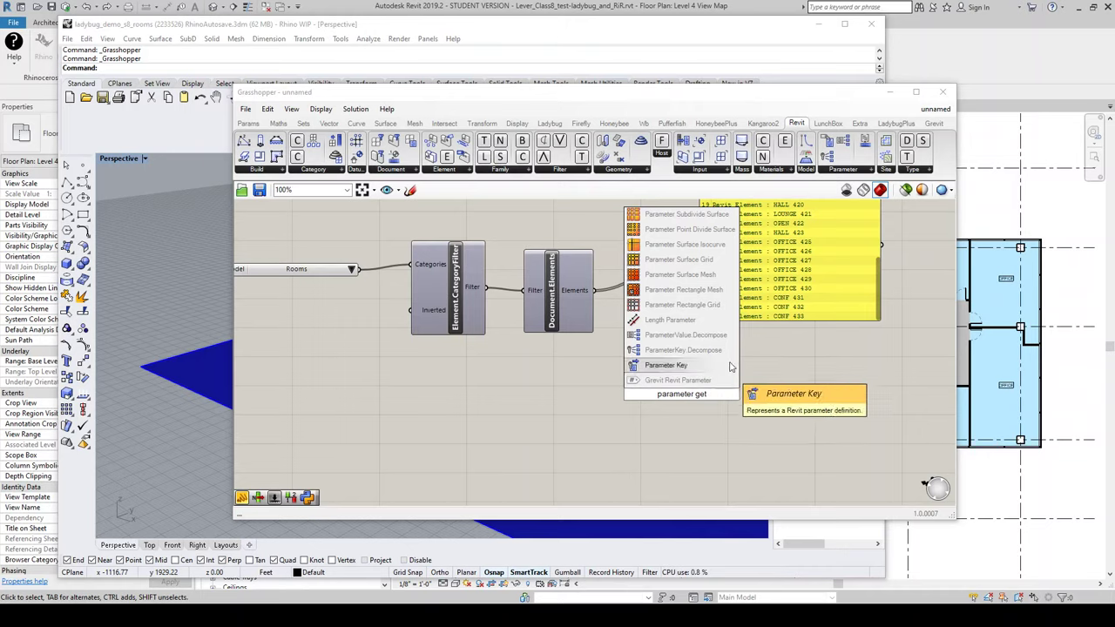
pyautogui.click(803, 394)
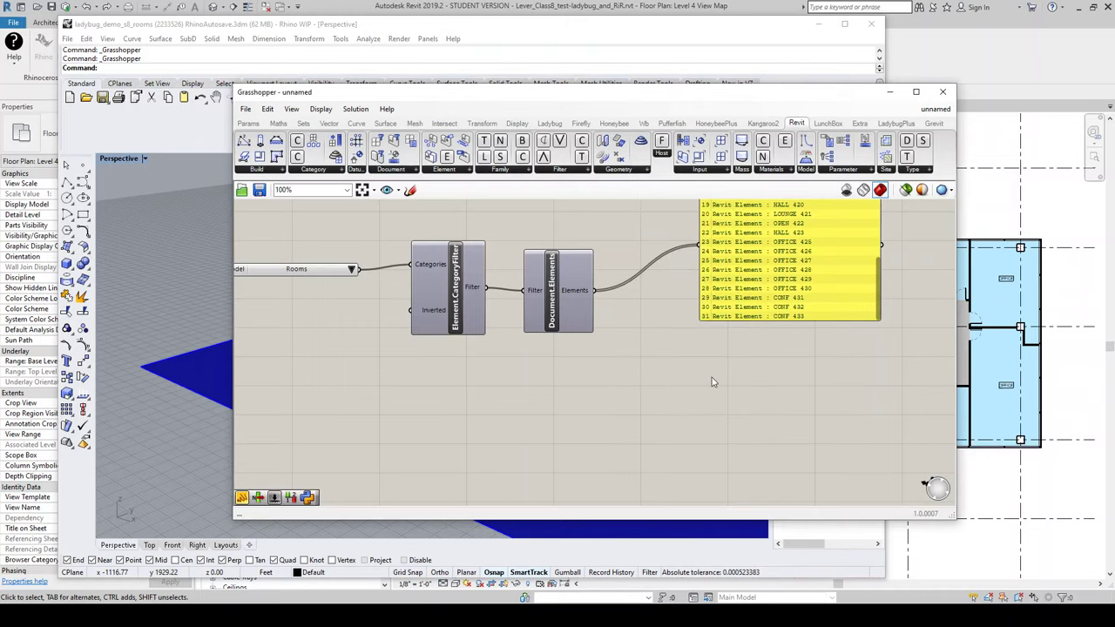
# Place an Element.ParameterGet component below the room list panel and connect the Document.Elements output to its Element input
pyautogui.doubleClick(704, 377)
pyautogui.write('para')
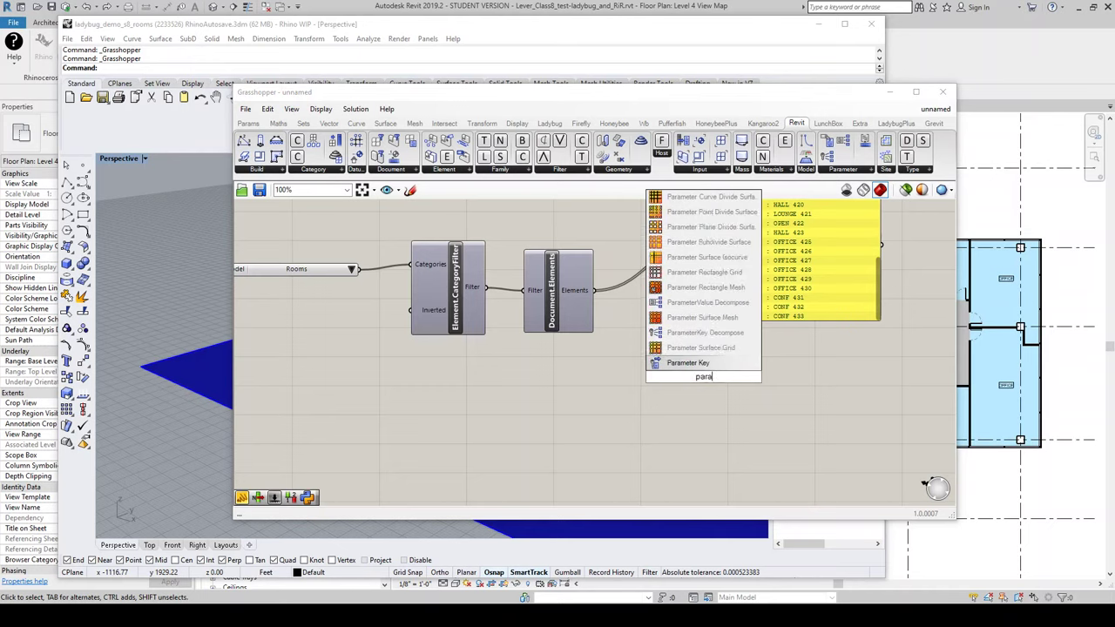
pyautogui.write('meterget')
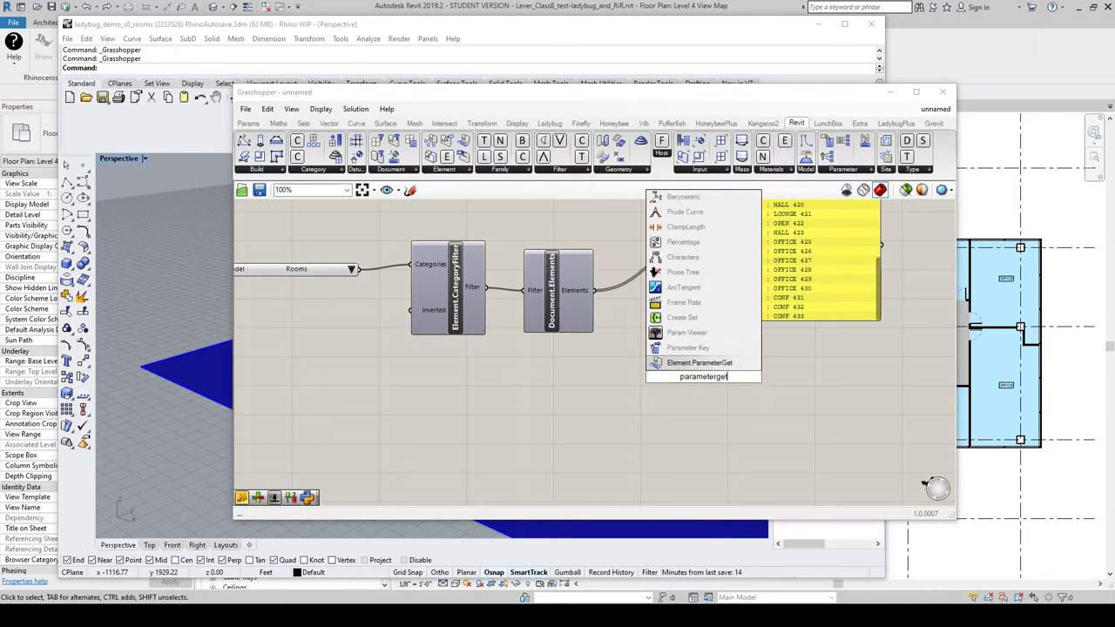
pyautogui.click(700, 363)
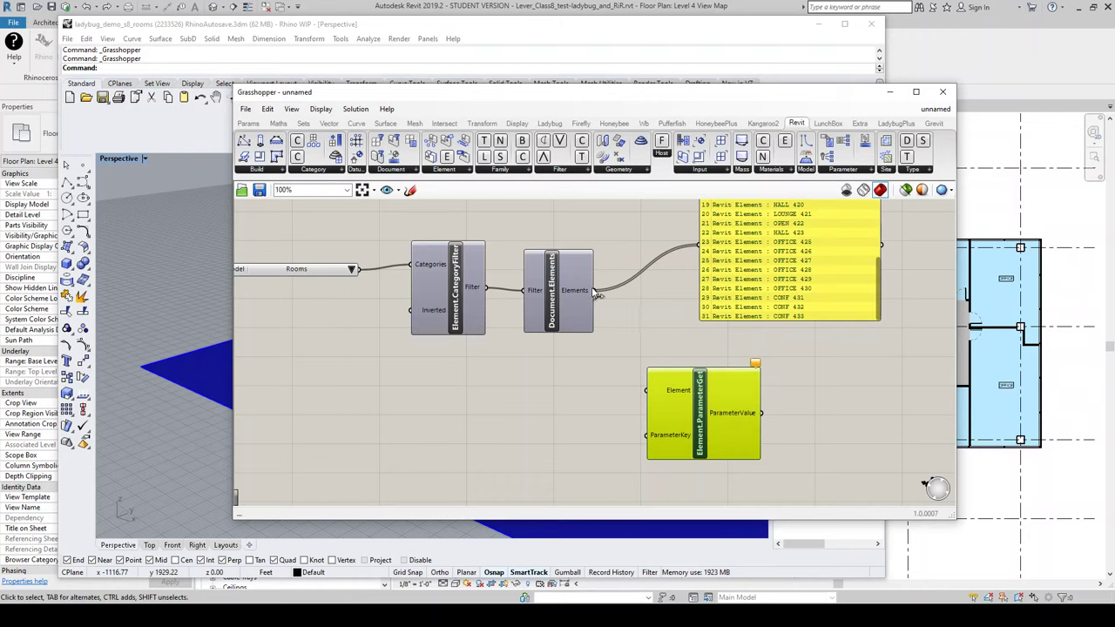
pyautogui.moveTo(595, 292); pyautogui.dragTo(646, 391)
# Add a Panel containing "Name" beside Element.ParameterGet and connect it to the ParameterKey input
pyautogui.doubleClick(521, 427)
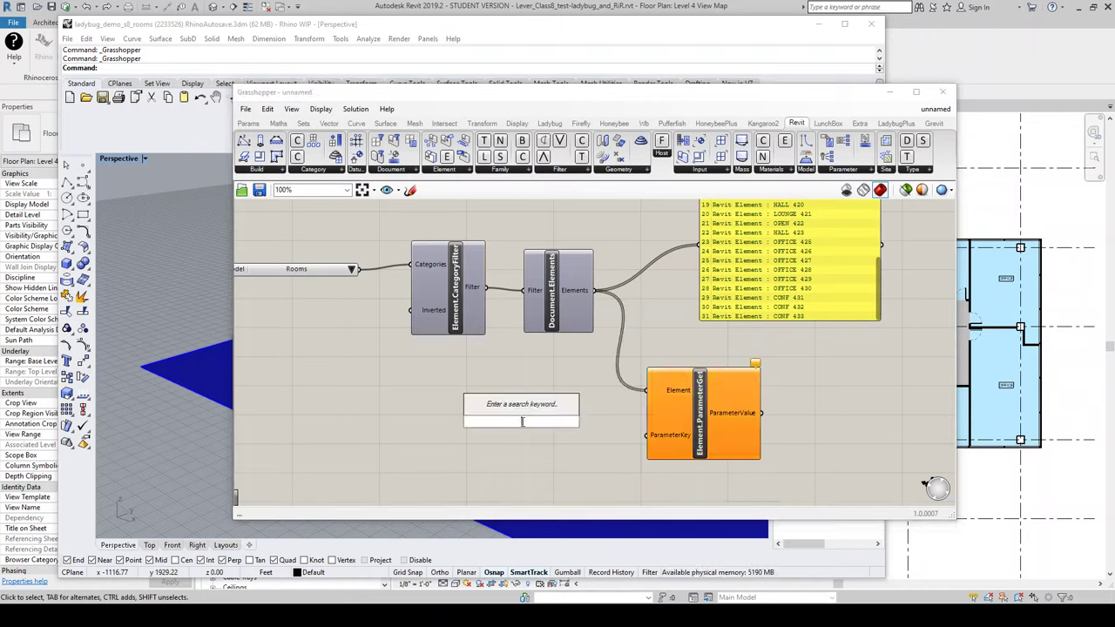
pyautogui.write('panel')
pyautogui.press('Return')
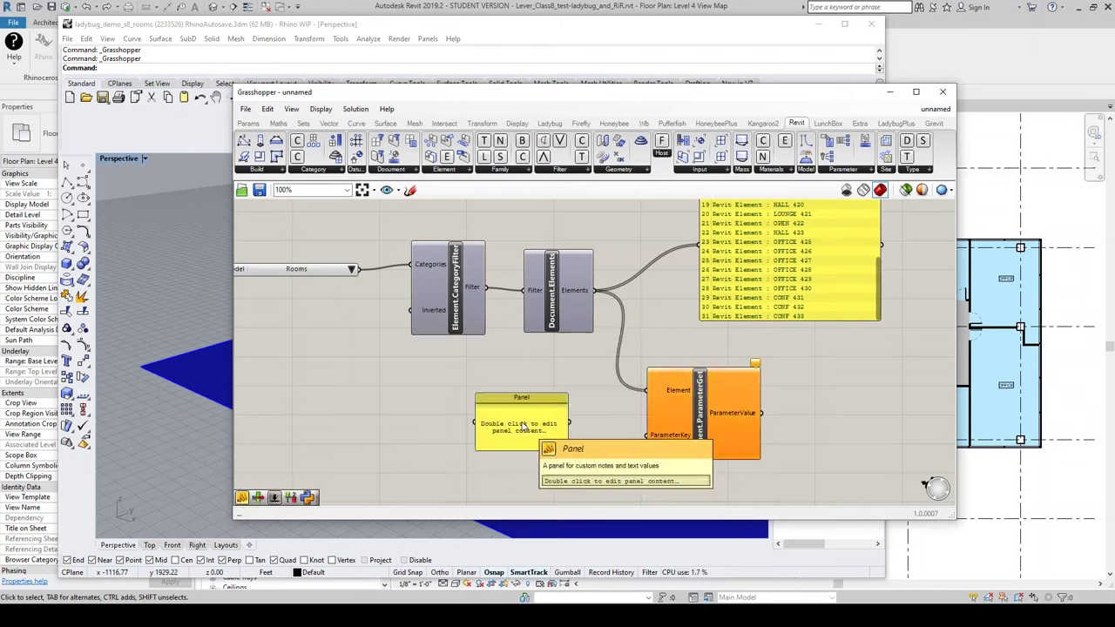
pyautogui.doubleClick(522, 424)
pyautogui.write('Na')
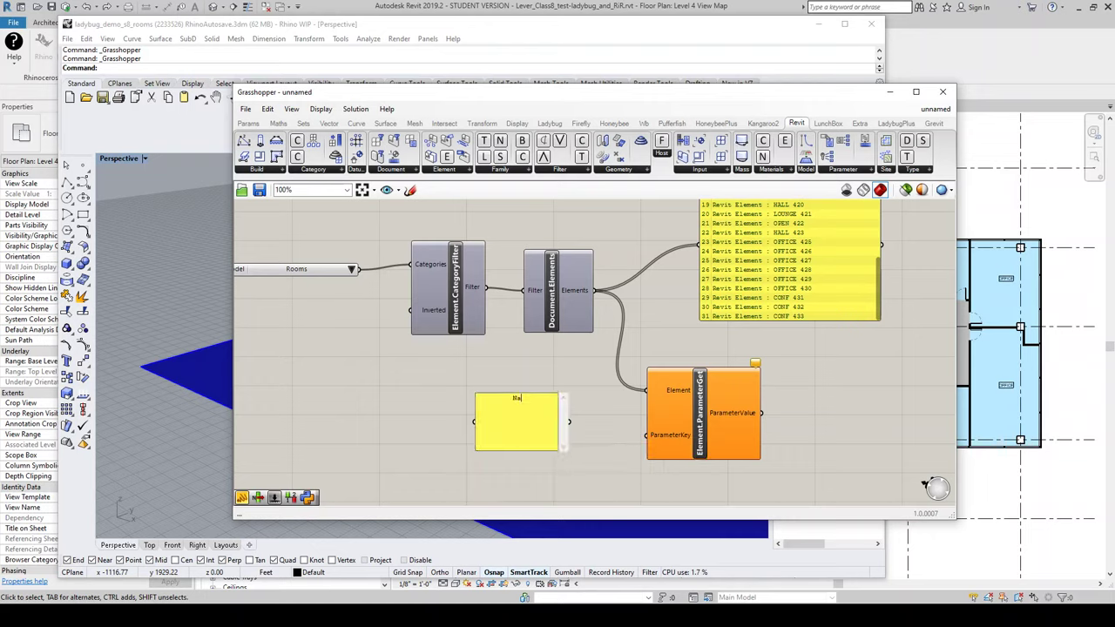
pyautogui.write('me')
pyautogui.click(564, 430)
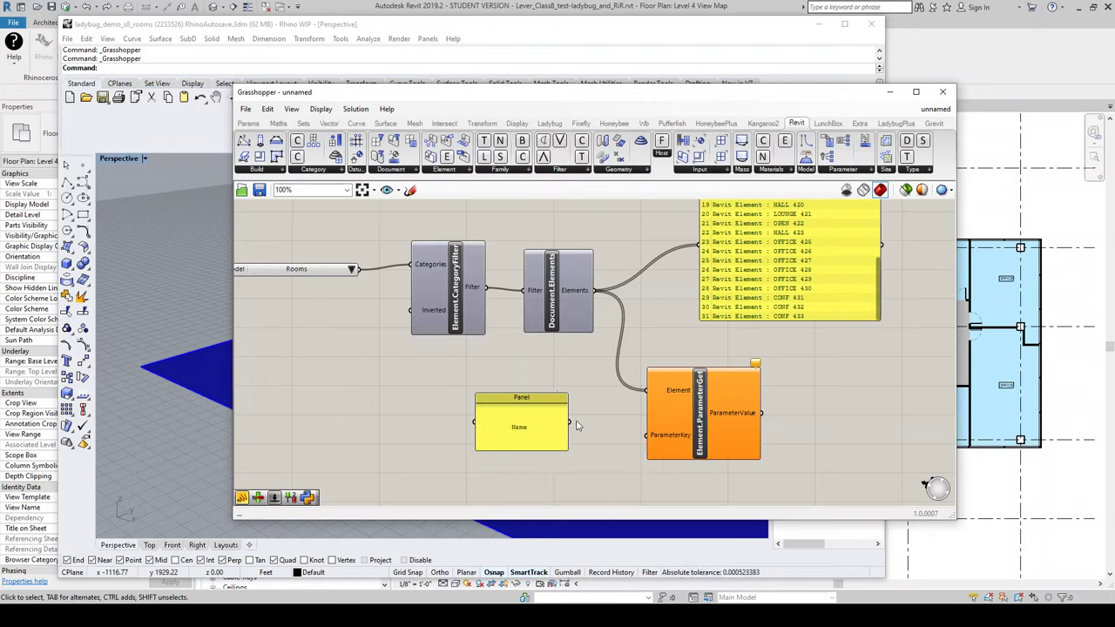
pyautogui.moveTo(571, 425); pyautogui.dragTo(649, 443)
# Move the room list panel past Element.ParameterGet, replace its source with the ParameterValue output, and read the listed values
pyautogui.scroll(-2, 580, 425)
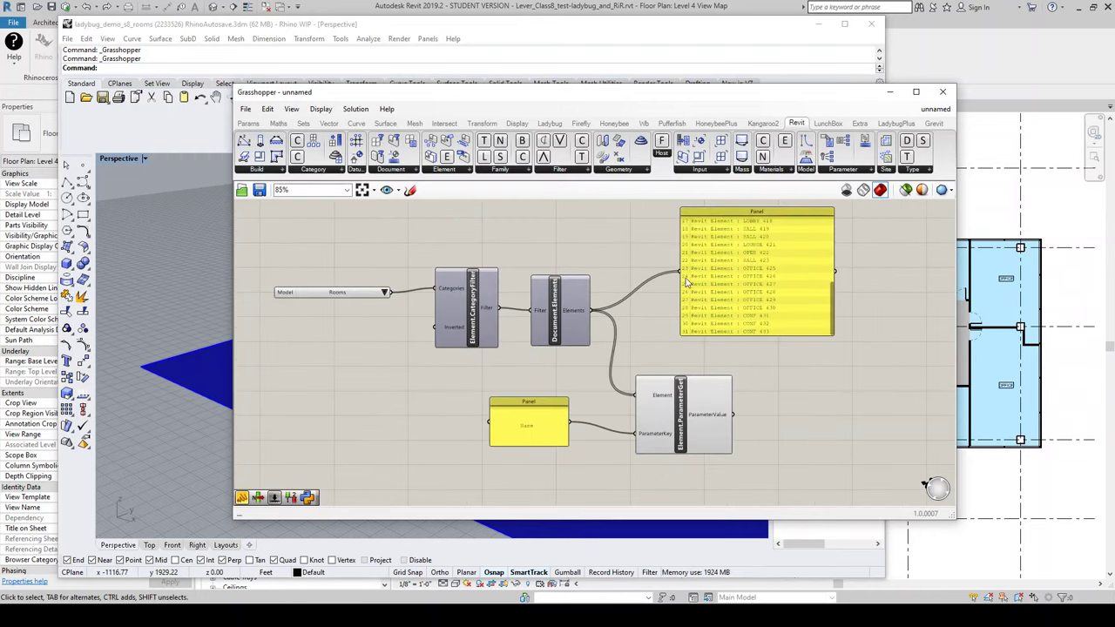
pyautogui.moveTo(684, 271); pyautogui.dragTo(801, 315)
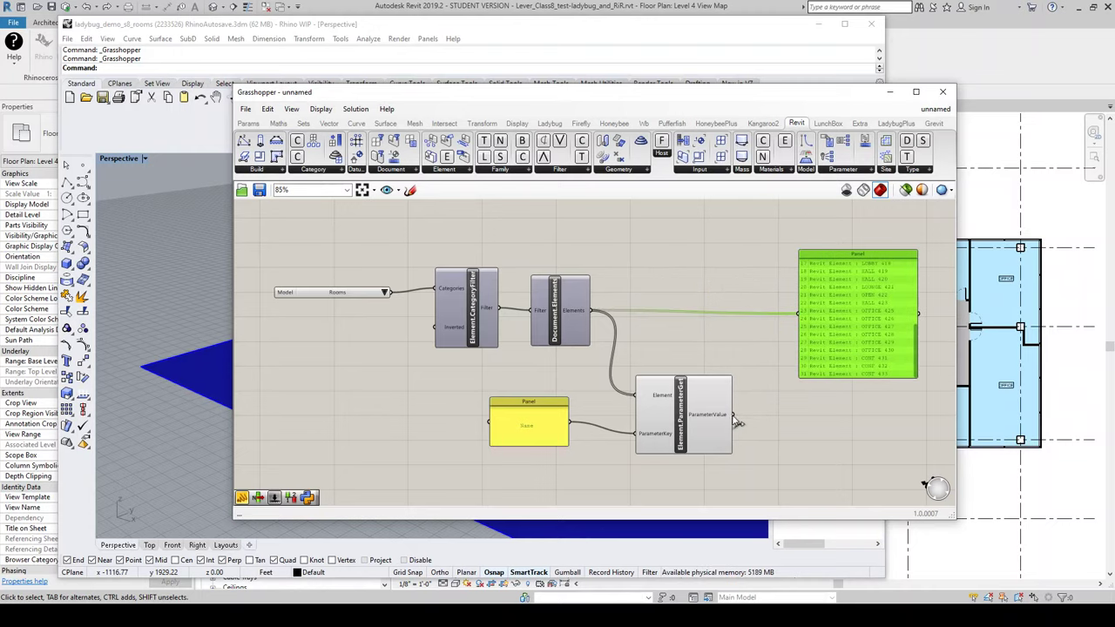
pyautogui.moveTo(734, 415); pyautogui.dragTo(799, 315)
pyautogui.scroll(-2, 731, 348)
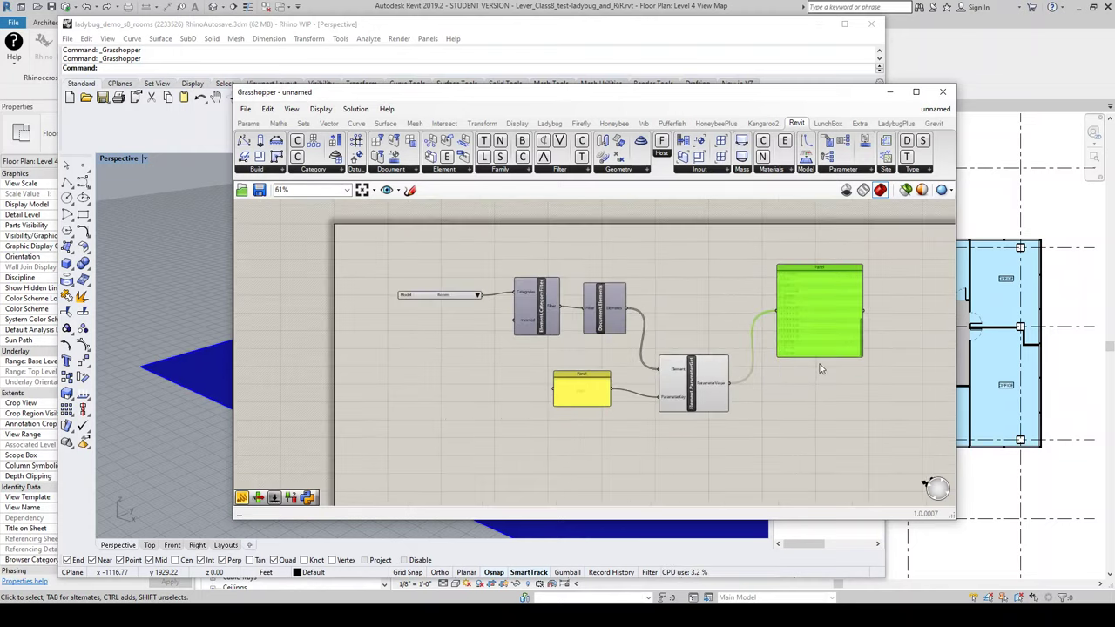
pyautogui.scroll(2, 755, 424)
pyautogui.scroll(3, 762, 366)
pyautogui.scroll(-1, 697, 288)
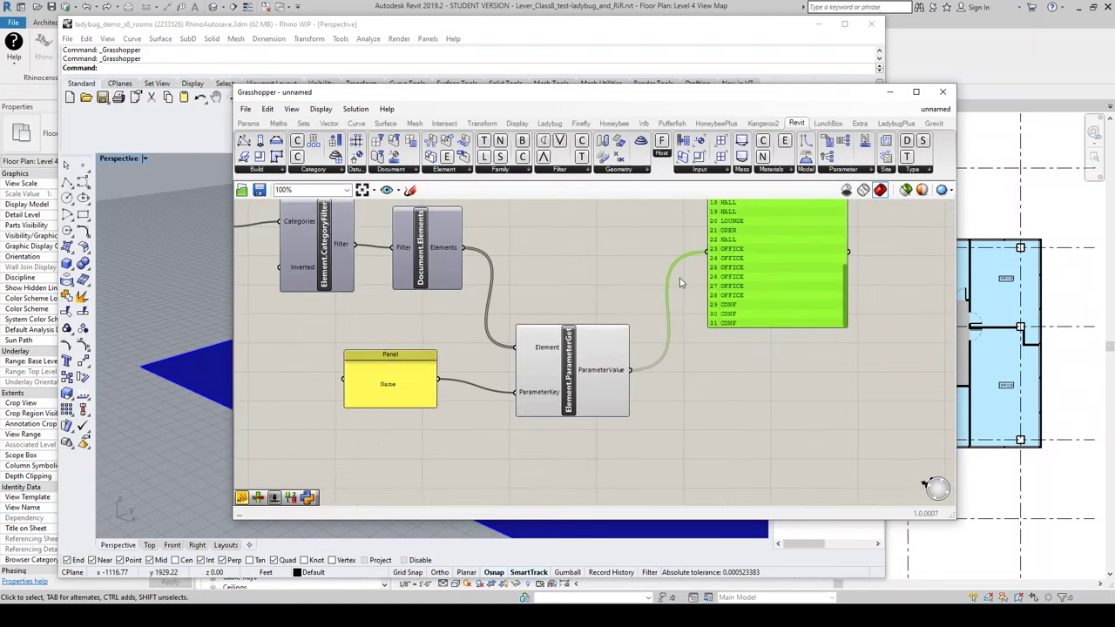
pyautogui.scroll(2, 728, 340)
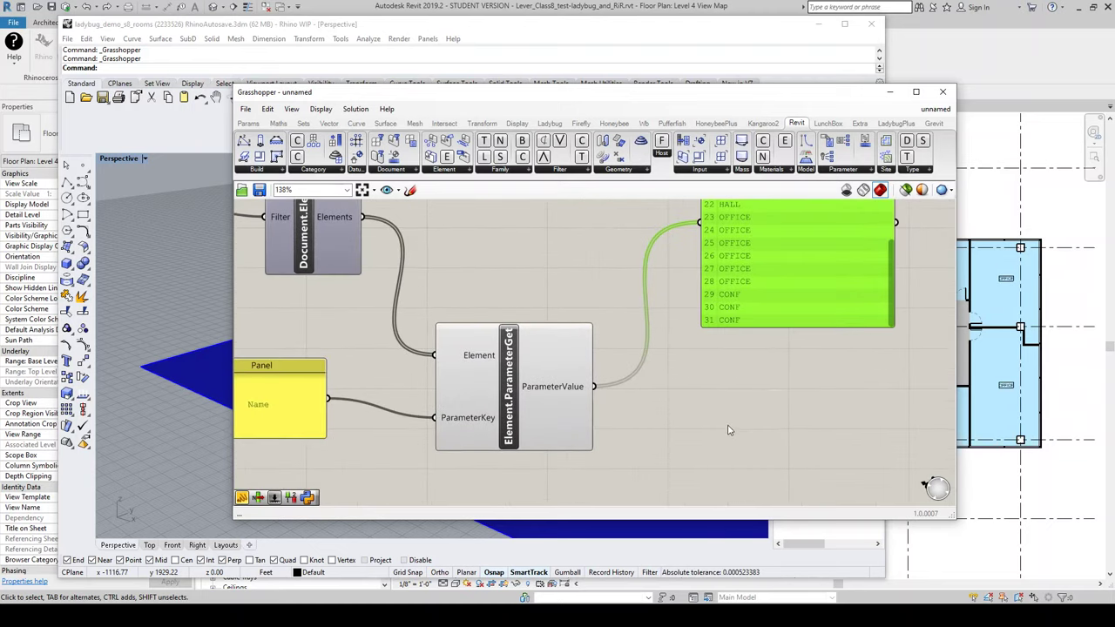
pyautogui.scroll(-3, 730, 430)
pyautogui.scroll(1, 711, 355)
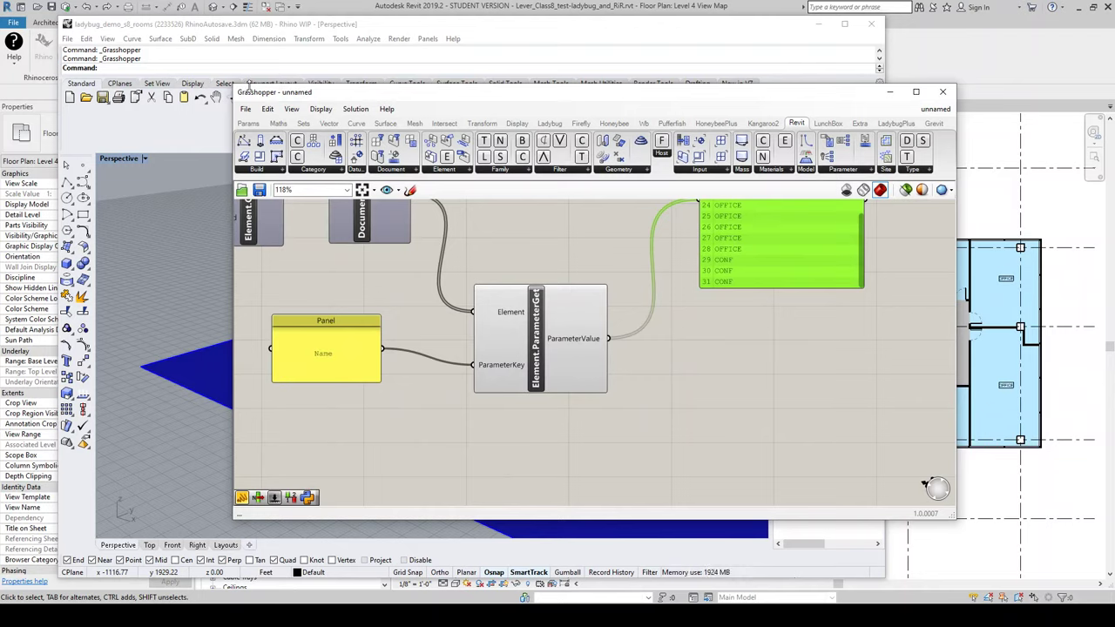
# Place an Evaluate component from the Maths components below the ParameterValue panel
pyautogui.click(278, 122)
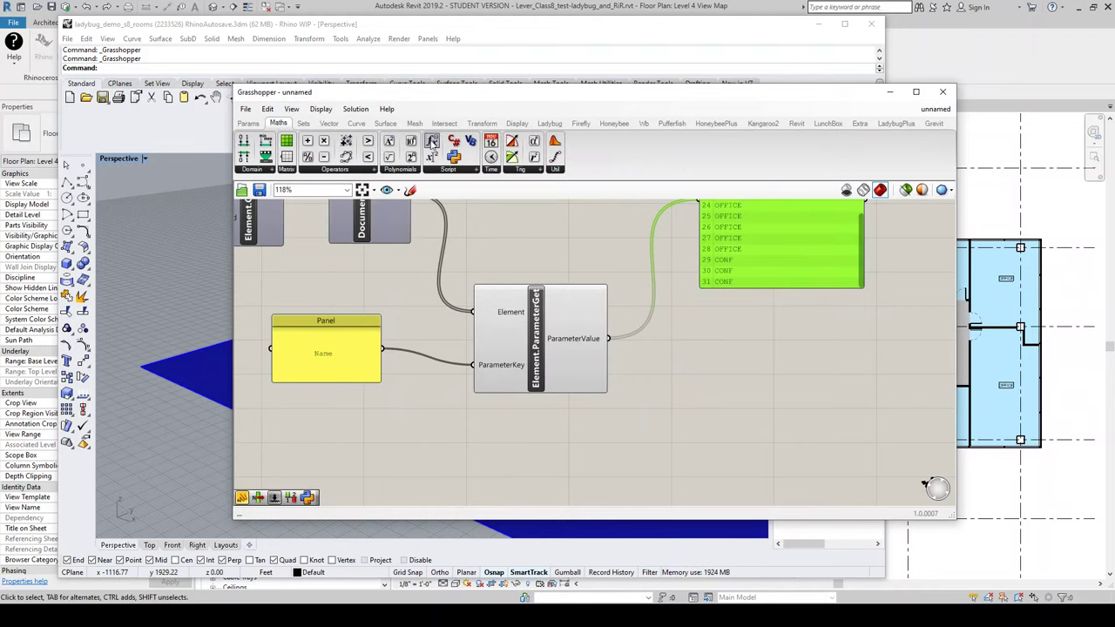
pyautogui.click(789, 407)
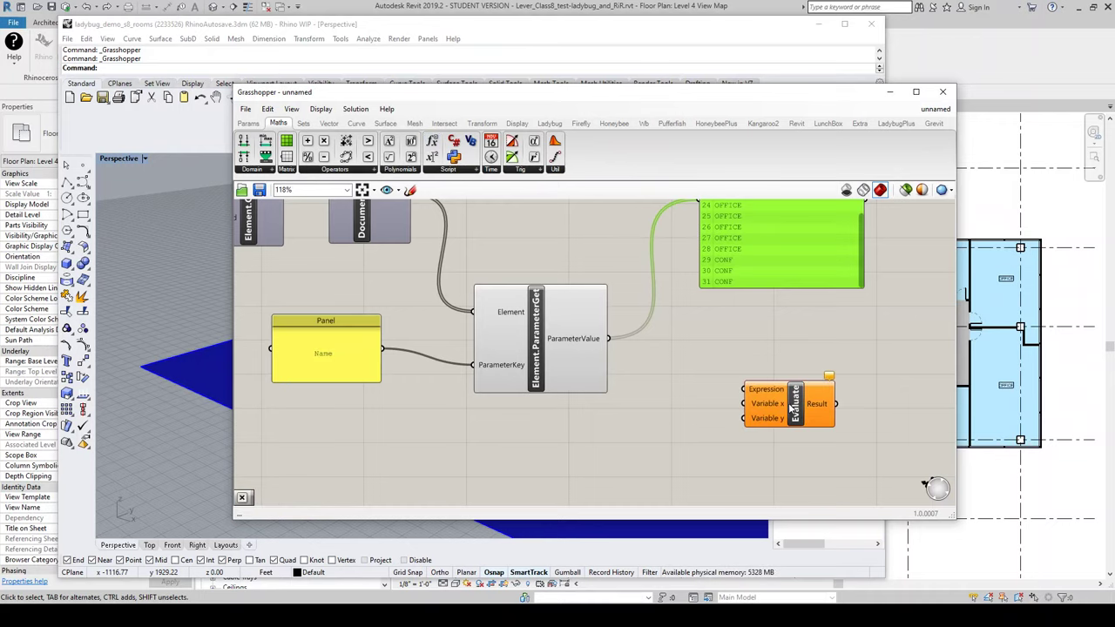
pyautogui.click(799, 399)
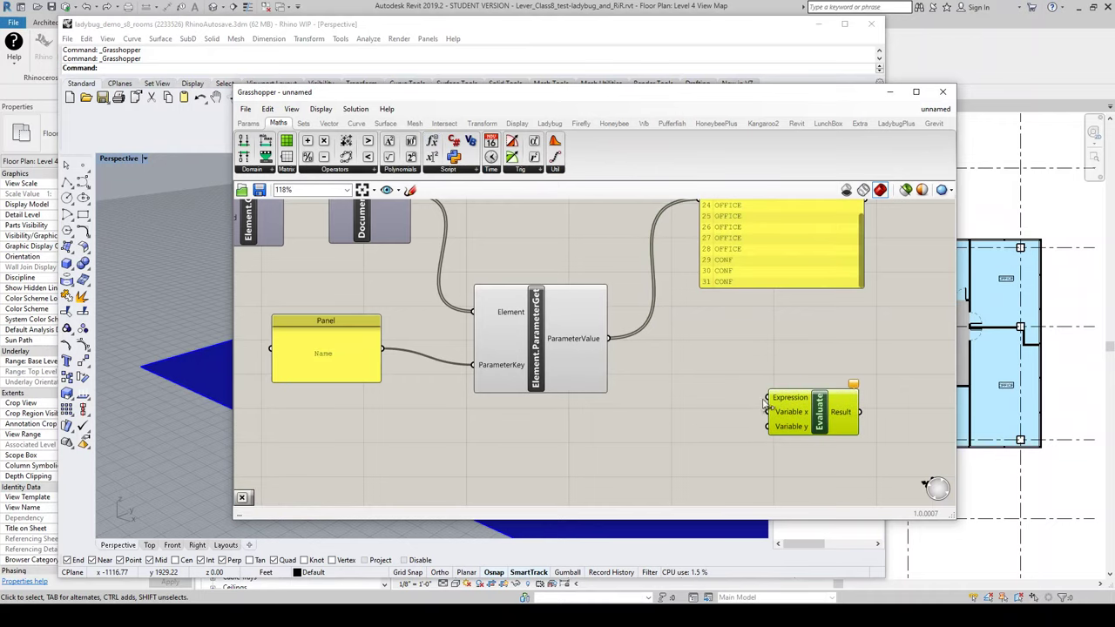
# Remove both variable inputs from the Evaluate component and add two new inputs, x and y
pyautogui.scroll(-3, 757, 403)
pyautogui.scroll(5, 758, 404)
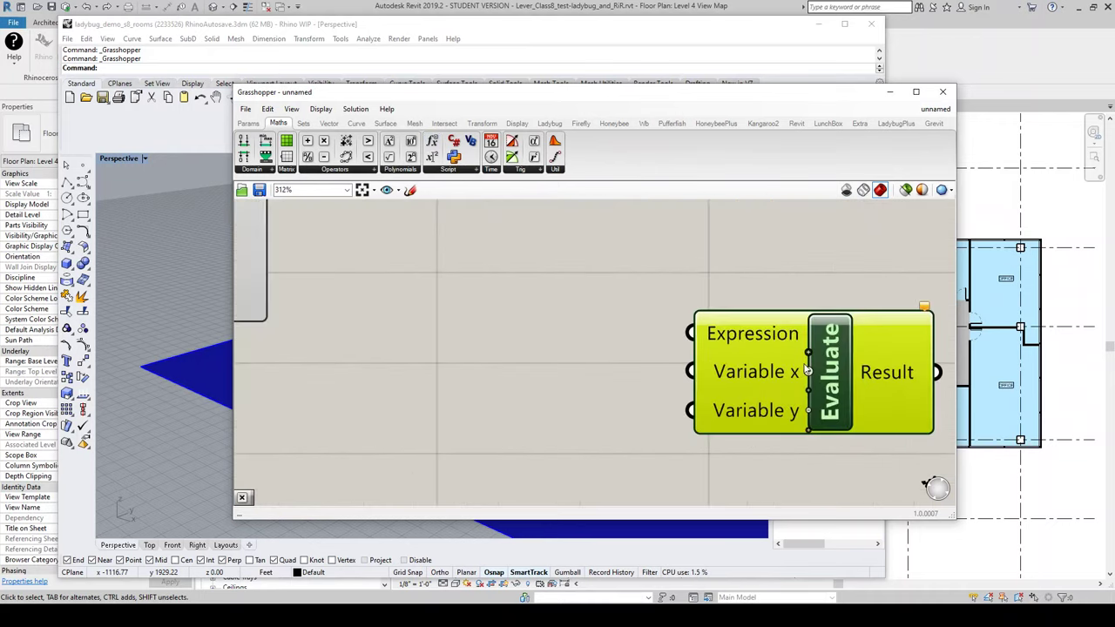
pyautogui.click(809, 371)
pyautogui.click(809, 392)
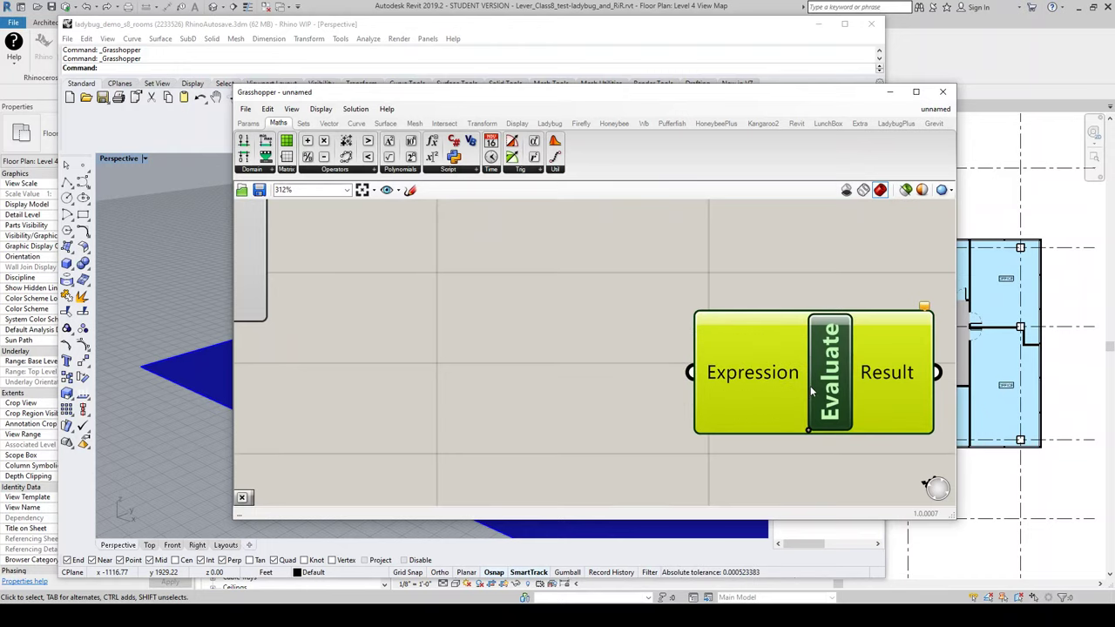
pyautogui.click(809, 429)
pyautogui.click(809, 430)
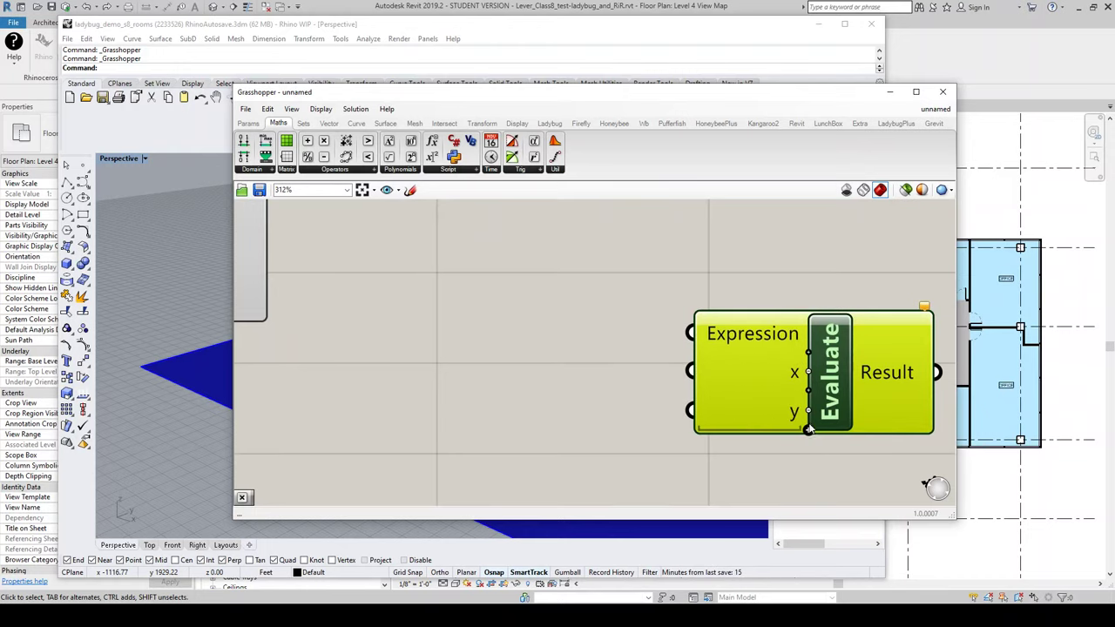
pyautogui.scroll(-2, 817, 379)
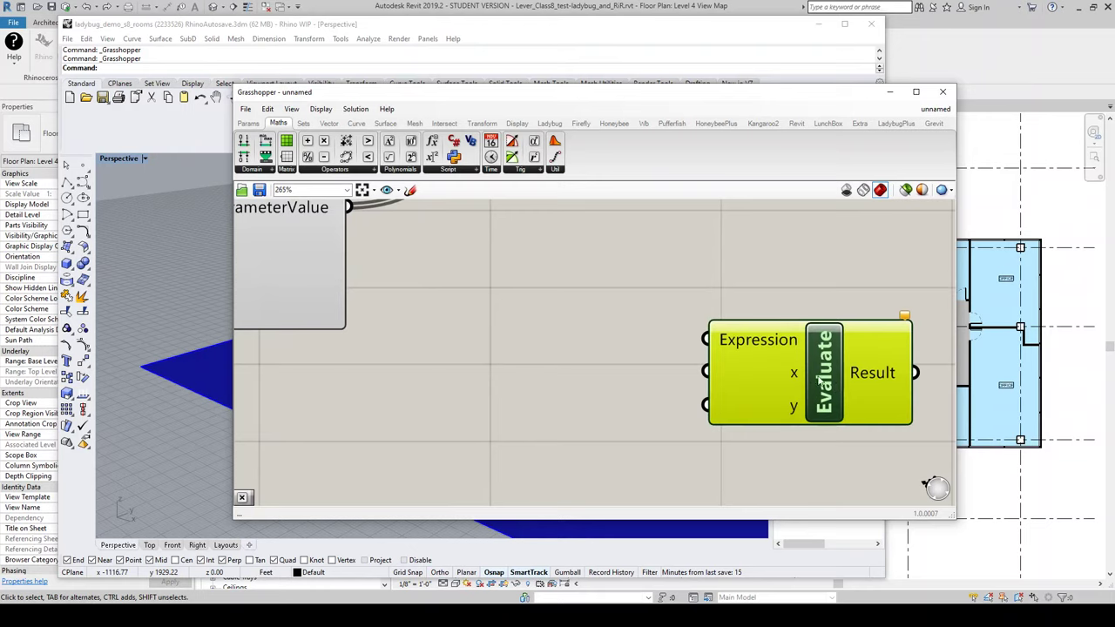
pyautogui.scroll(-3, 712, 416)
# Open the Evaluate component's Expression Designer and look through the expression function list for a text-matching function
pyautogui.moveTo(786, 407); pyautogui.dragTo(728, 409)
pyautogui.doubleClick(728, 409)
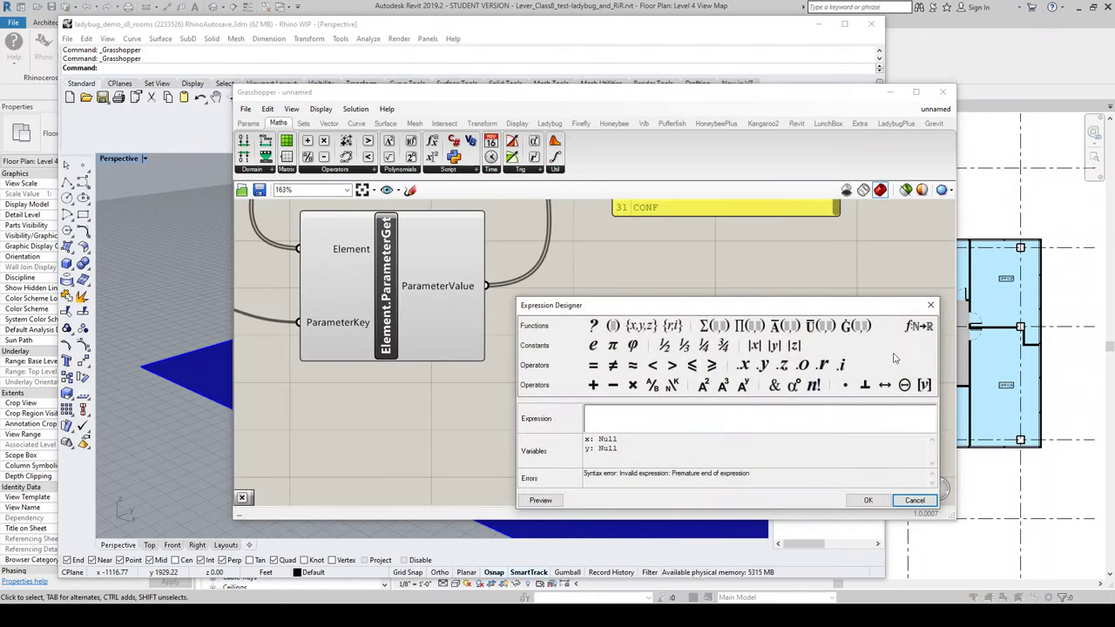
pyautogui.click(919, 329)
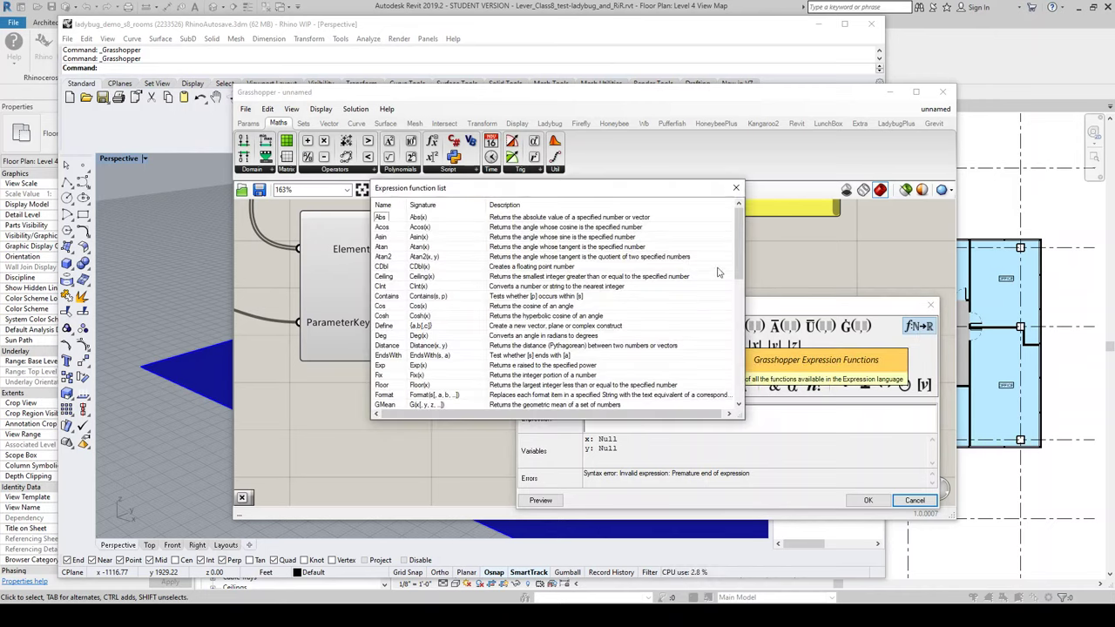
pyautogui.scroll(-5, 719, 262)
pyautogui.scroll(5, 719, 253)
pyautogui.scroll(-3, 720, 253)
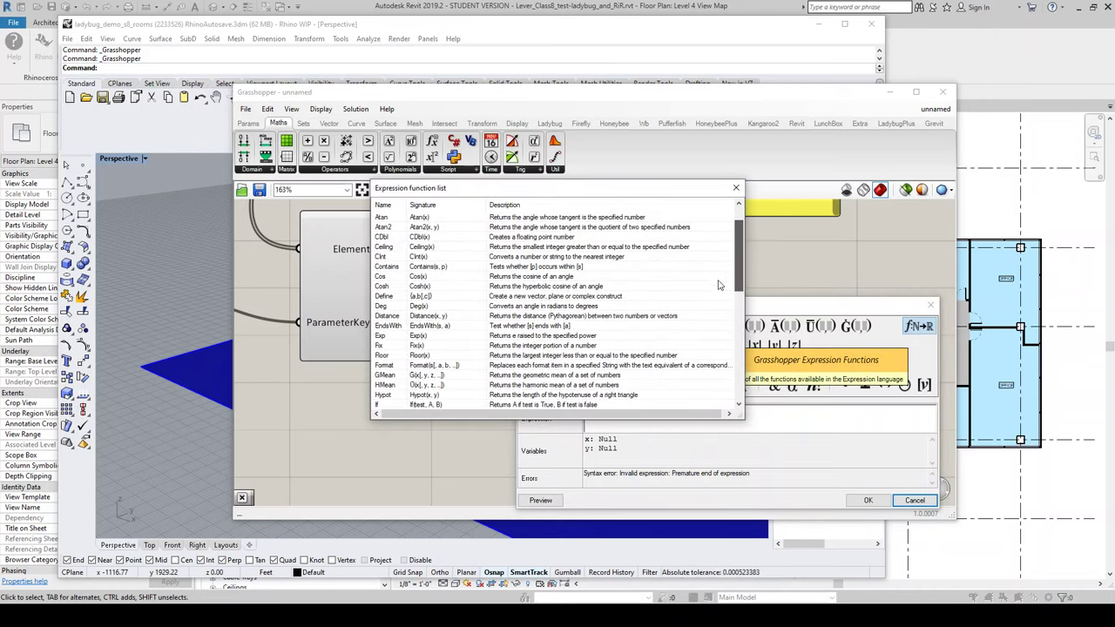
pyautogui.scroll(3, 714, 262)
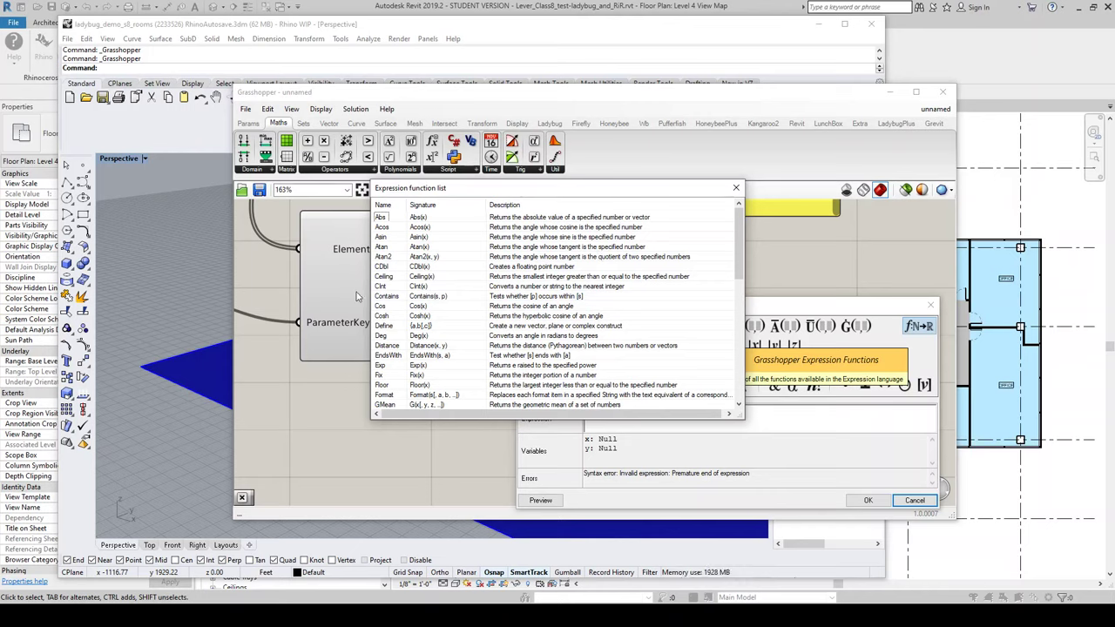
pyautogui.click(736, 188)
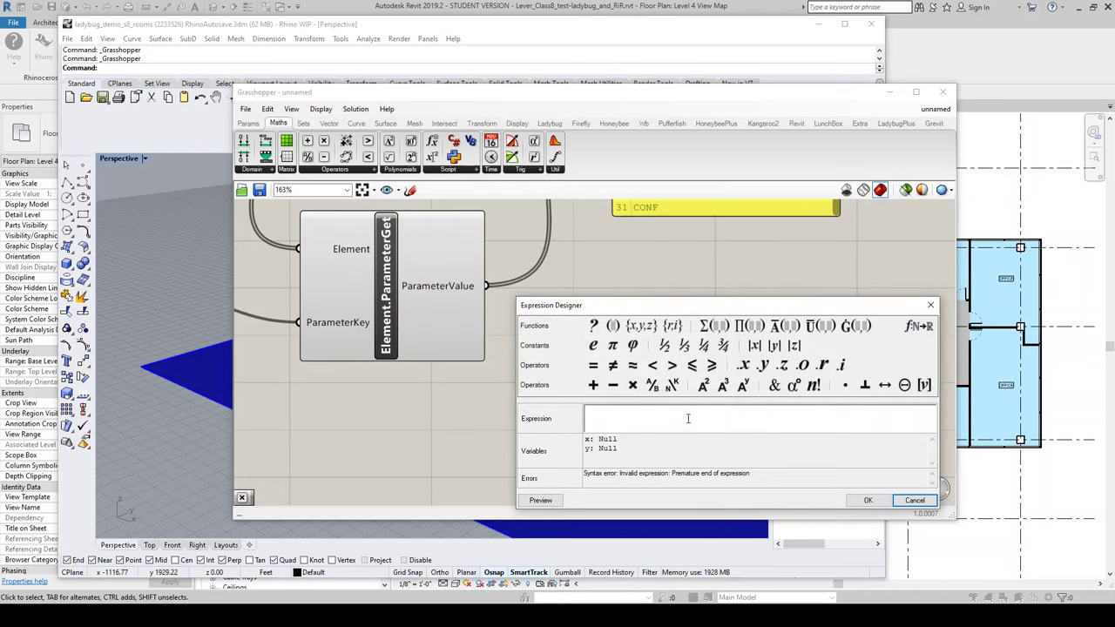
# Set the Evaluate expression to Contains(x,y) and accept it
pyautogui.click(692, 413)
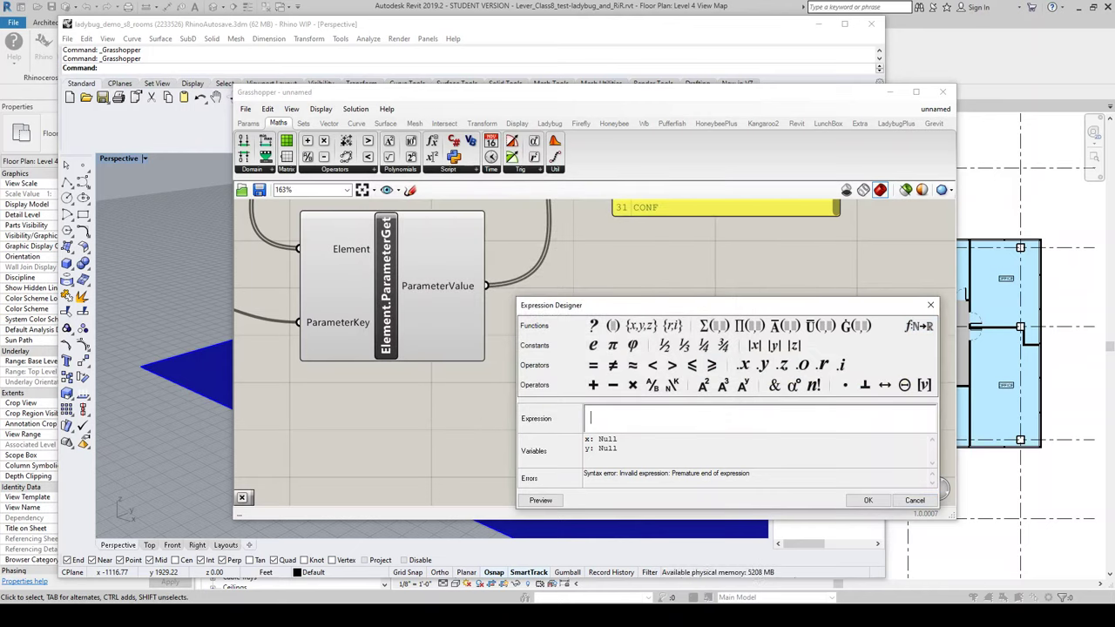
pyautogui.write('Contains (')
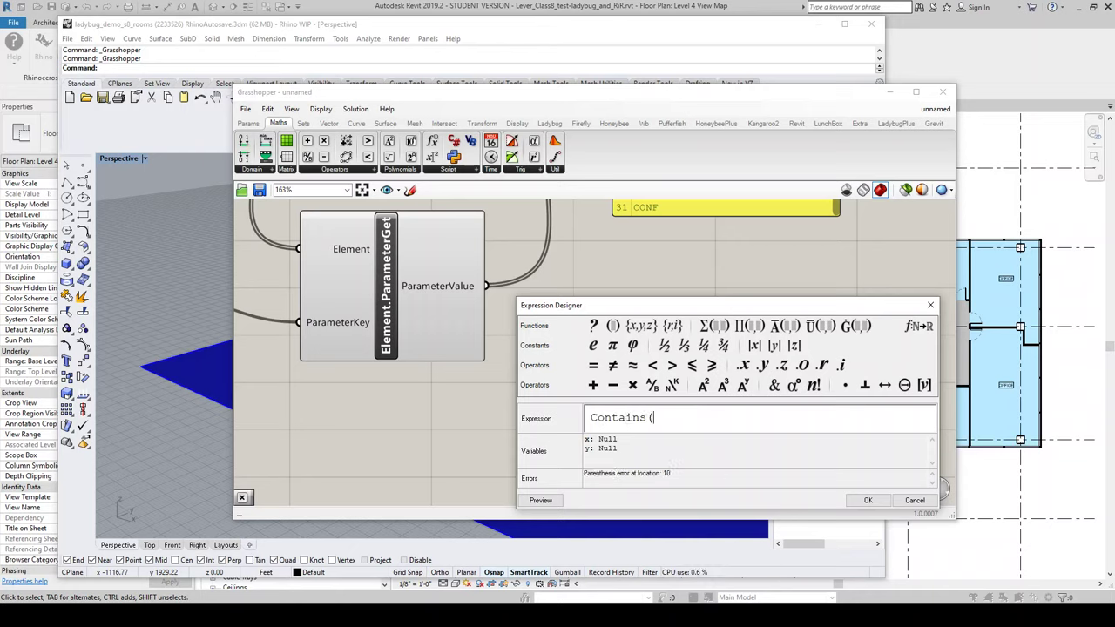
pyautogui.write('x,y)')
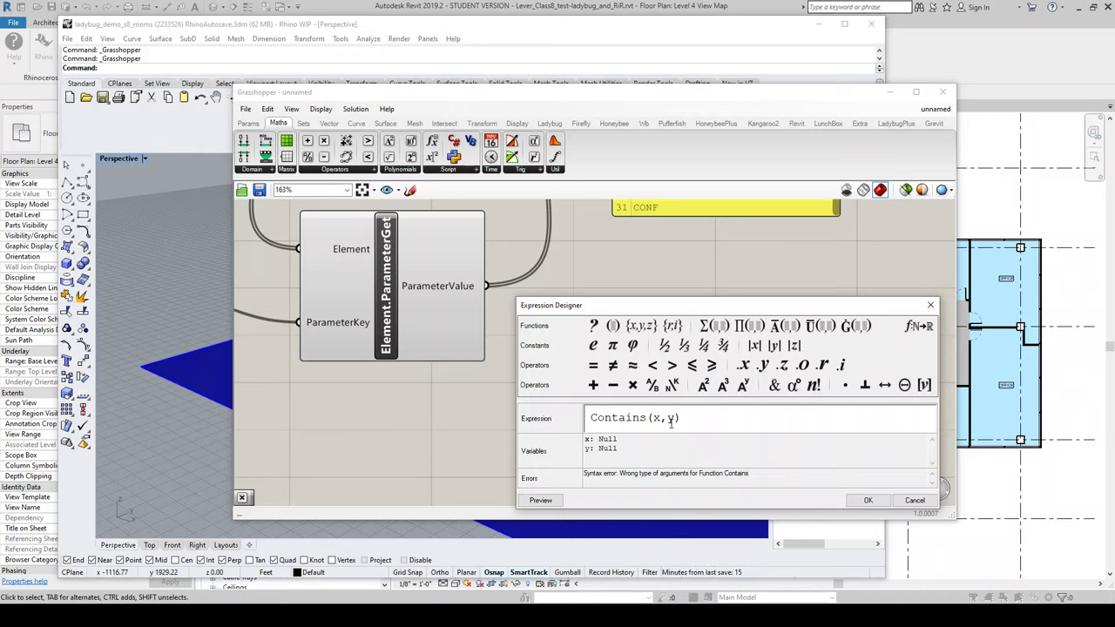
pyautogui.click(868, 500)
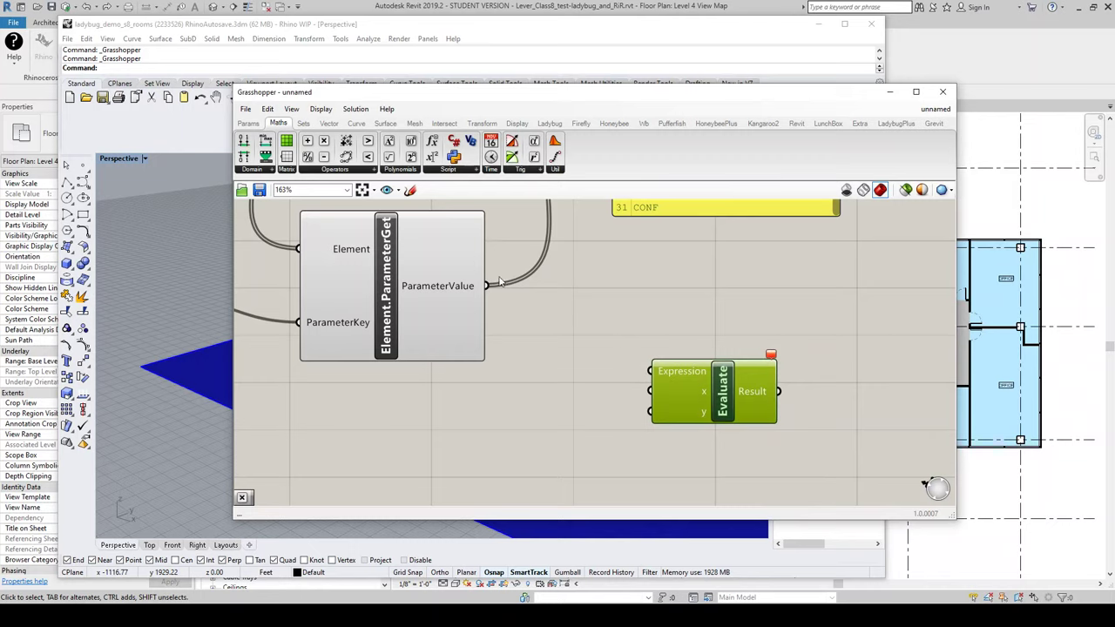
# Feed ParameterValue into the Evaluate component's x input and a new panel containing OFFICE into its y input
pyautogui.moveTo(489, 287); pyautogui.dragTo(646, 394)
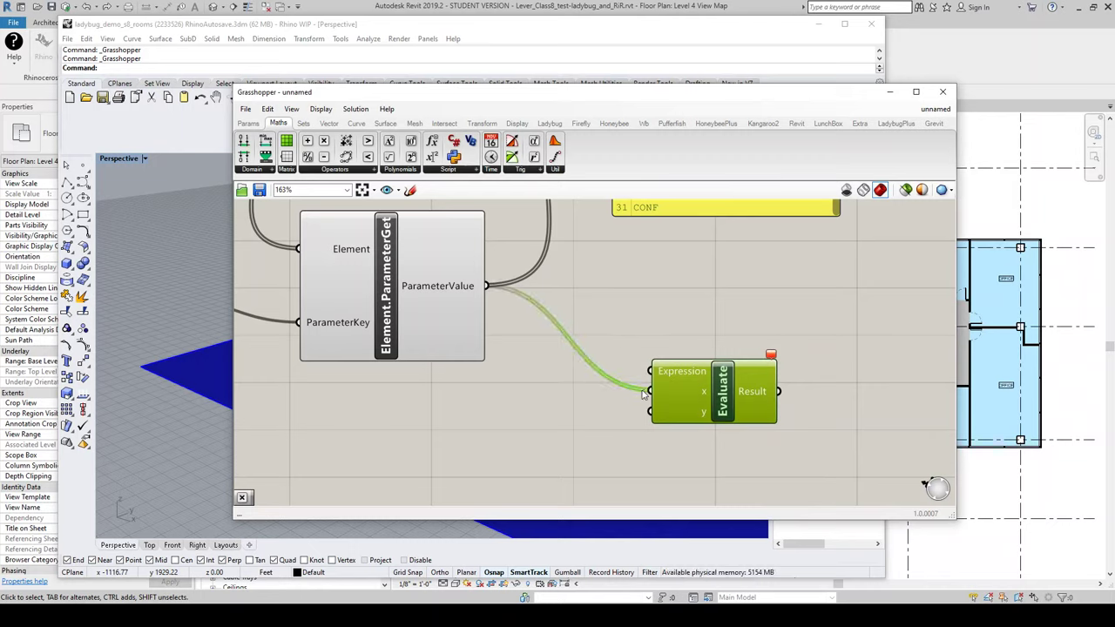
pyautogui.doubleClick(503, 400)
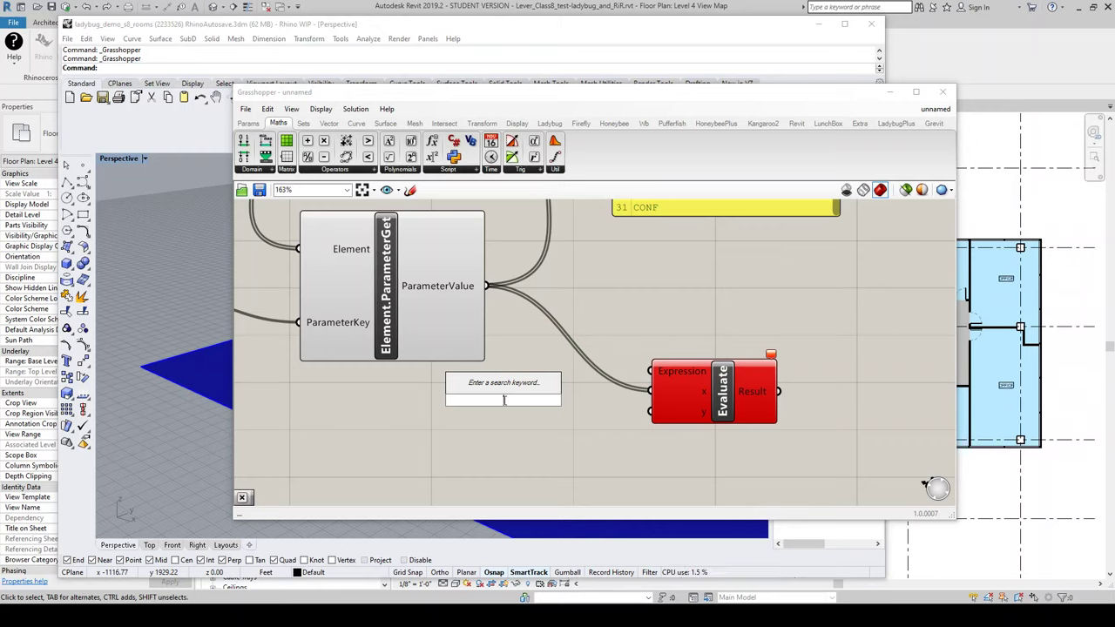
pyautogui.write('panel')
pyautogui.press('Return')
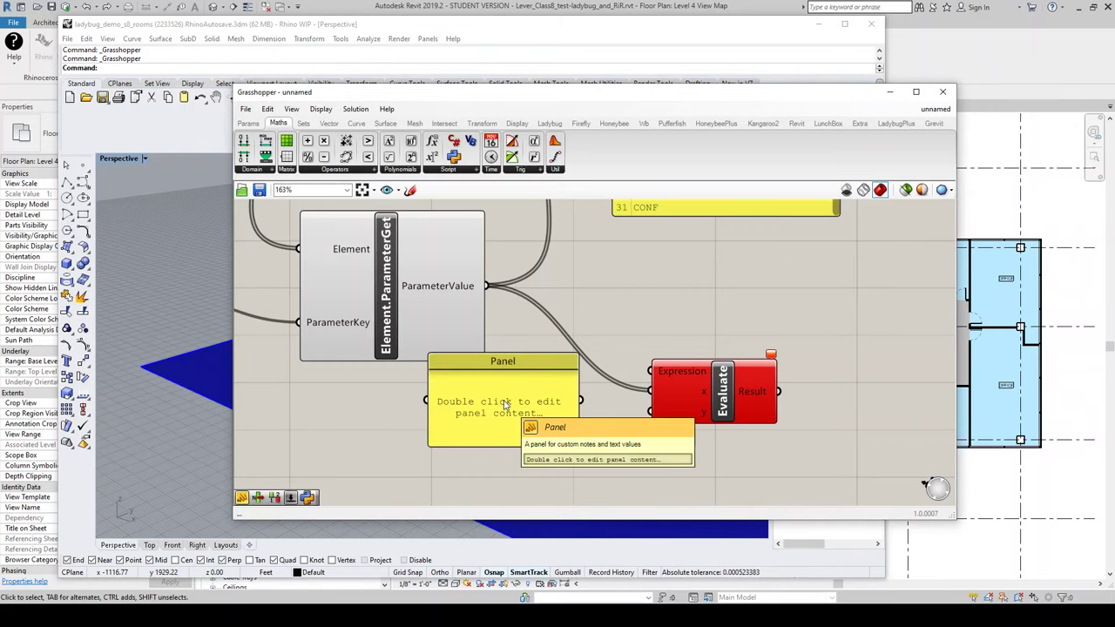
pyautogui.doubleClick(501, 402)
pyautogui.write('OFFICE')
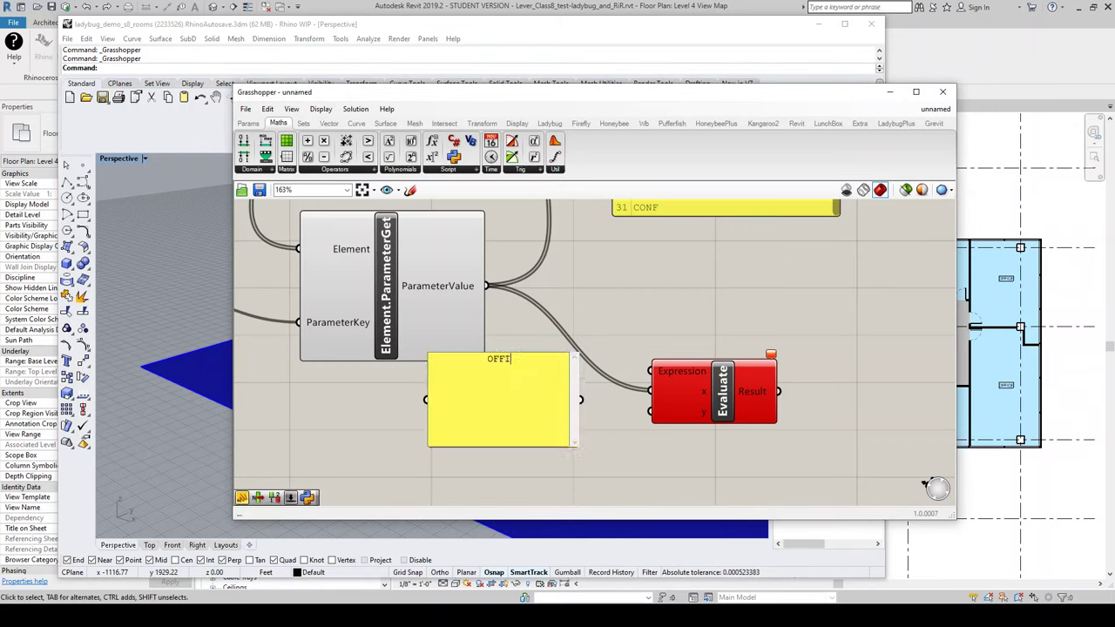
pyautogui.click(631, 296)
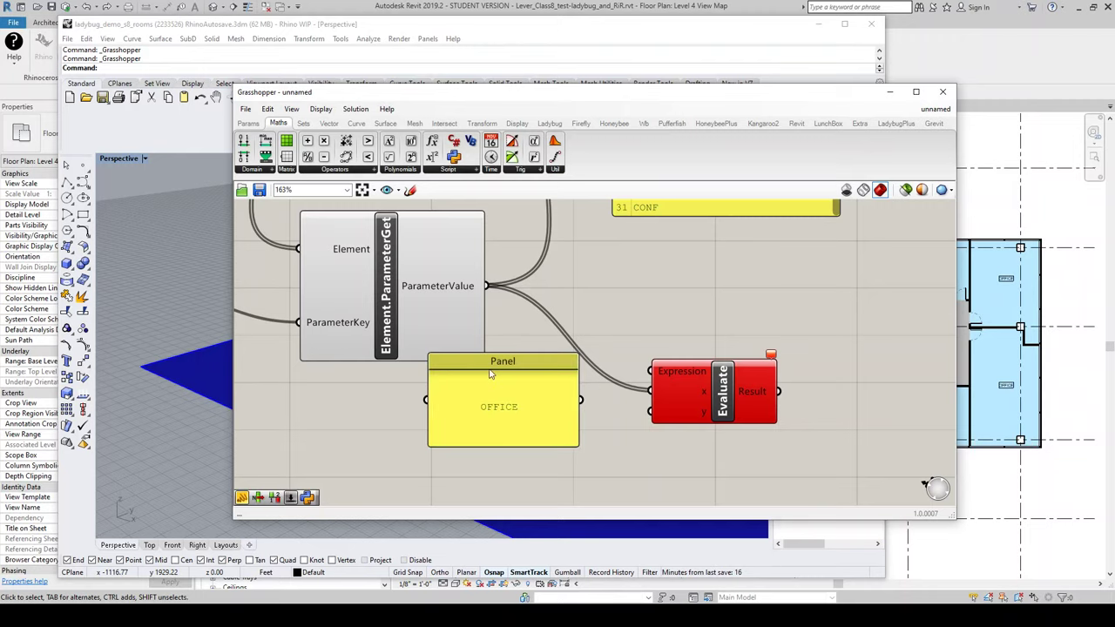
pyautogui.moveTo(494, 374); pyautogui.dragTo(498, 410)
pyautogui.moveTo(573, 433); pyautogui.dragTo(649, 391)
pyautogui.scroll(-4, 598, 383)
pyautogui.scroll(3, 599, 383)
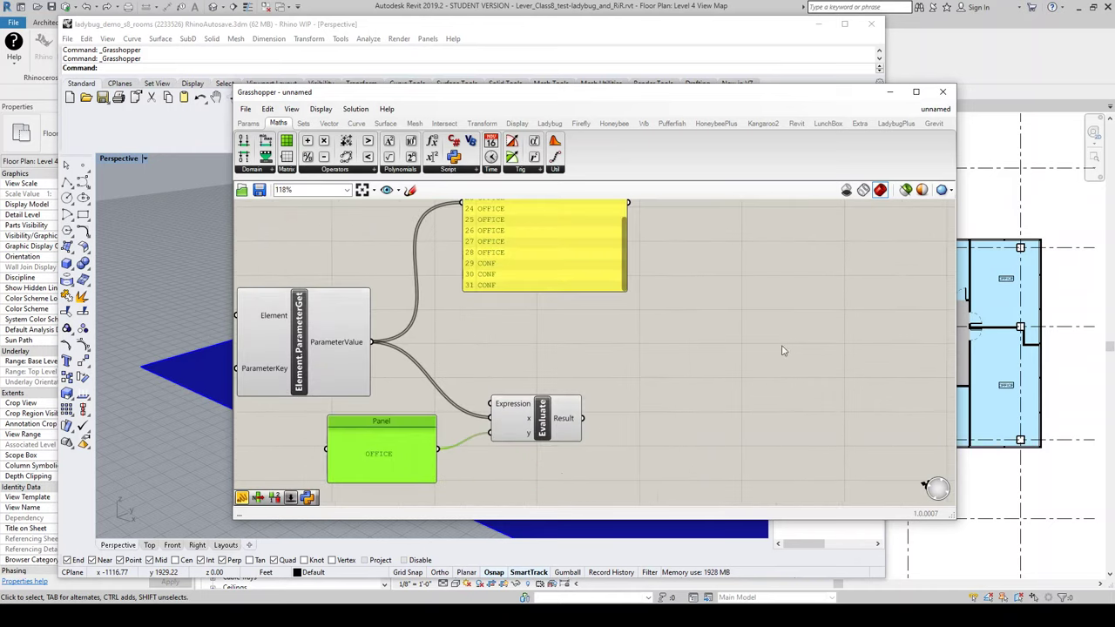
# Connect the Evaluate Result output to the room-name panel and look through the list of True/False values
pyautogui.scroll(-1, 579, 410)
pyautogui.moveTo(579, 435); pyautogui.dragTo(669, 331)
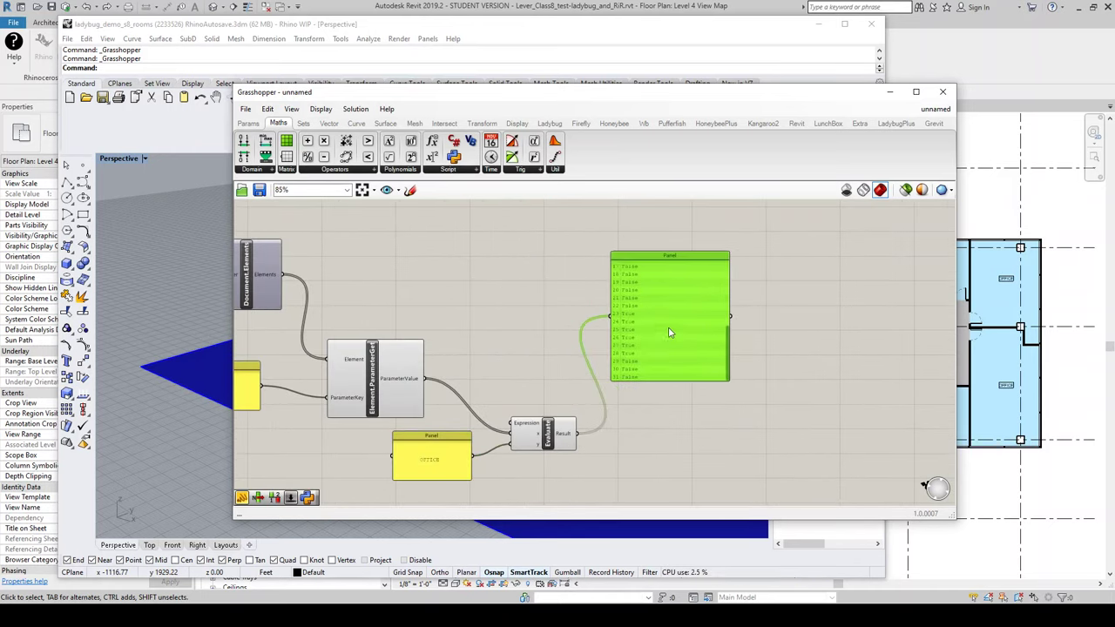
pyautogui.scroll(2, 598, 472)
pyautogui.scroll(-2, 659, 412)
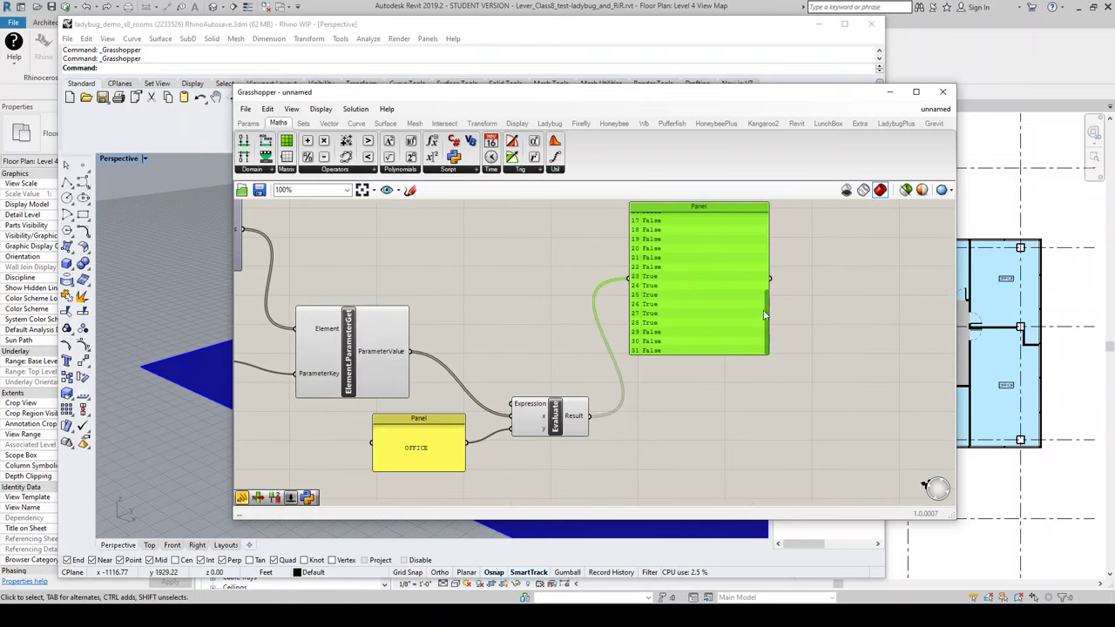
pyautogui.moveTo(769, 311); pyautogui.dragTo(775, 213)
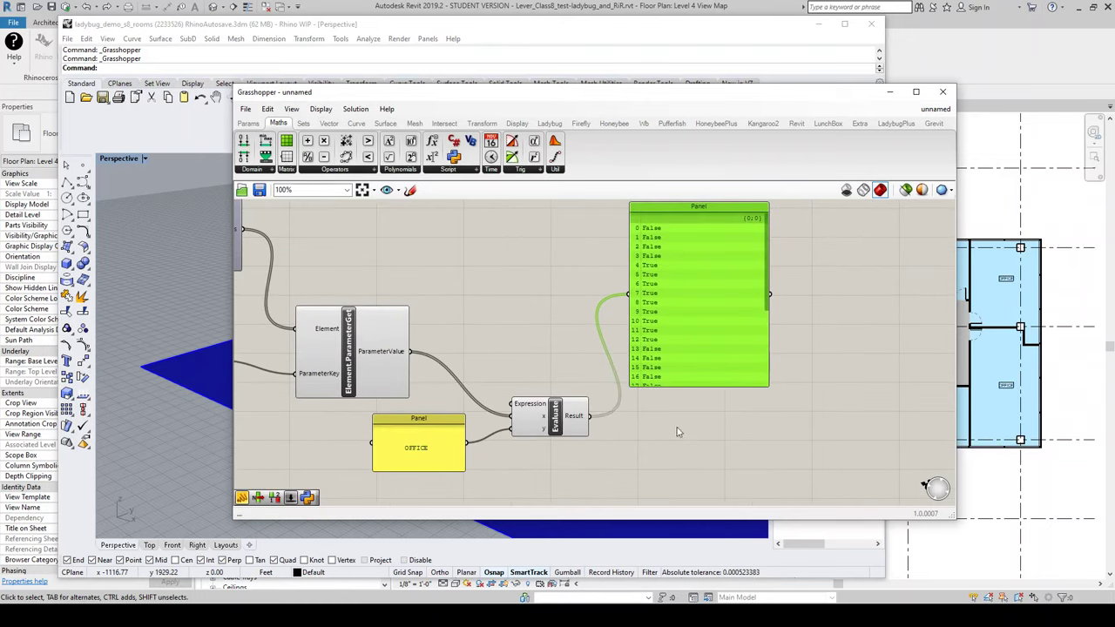
# Shrink the OFFICE panel to a compact height and tidy its position beside the Evaluate component
pyautogui.moveTo(441, 449); pyautogui.dragTo(426, 452)
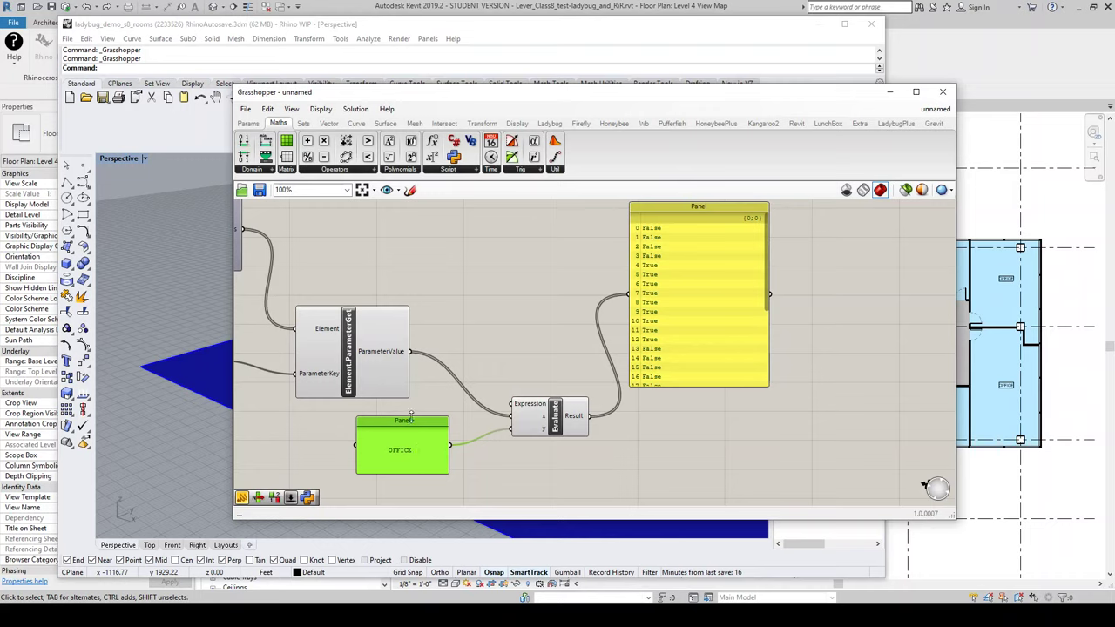
pyautogui.moveTo(406, 417); pyautogui.dragTo(413, 443)
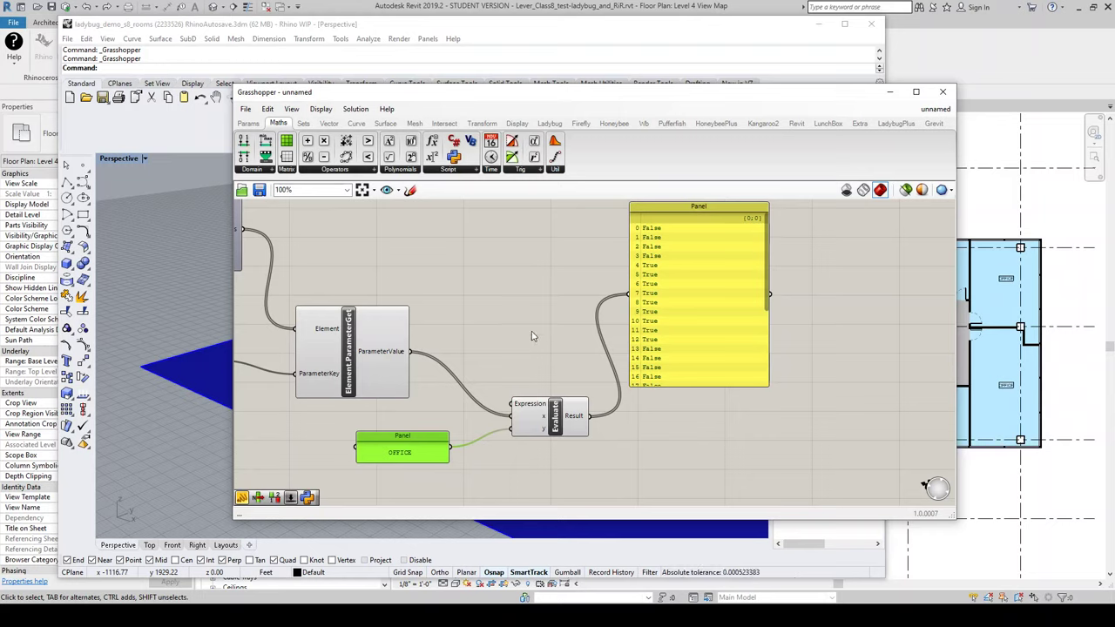
pyautogui.moveTo(558, 420); pyautogui.dragTo(553, 422)
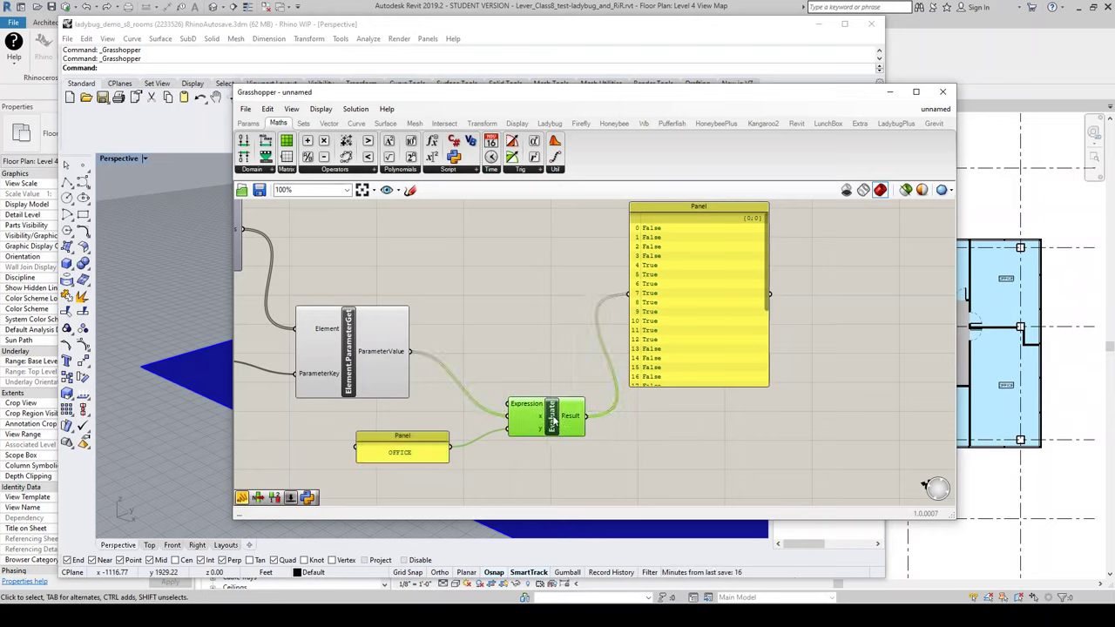
# Add a Dispatch component, with the Document.Elements output as its List and the Evaluate Result as its Dispatch pattern
pyautogui.doubleClick(559, 353)
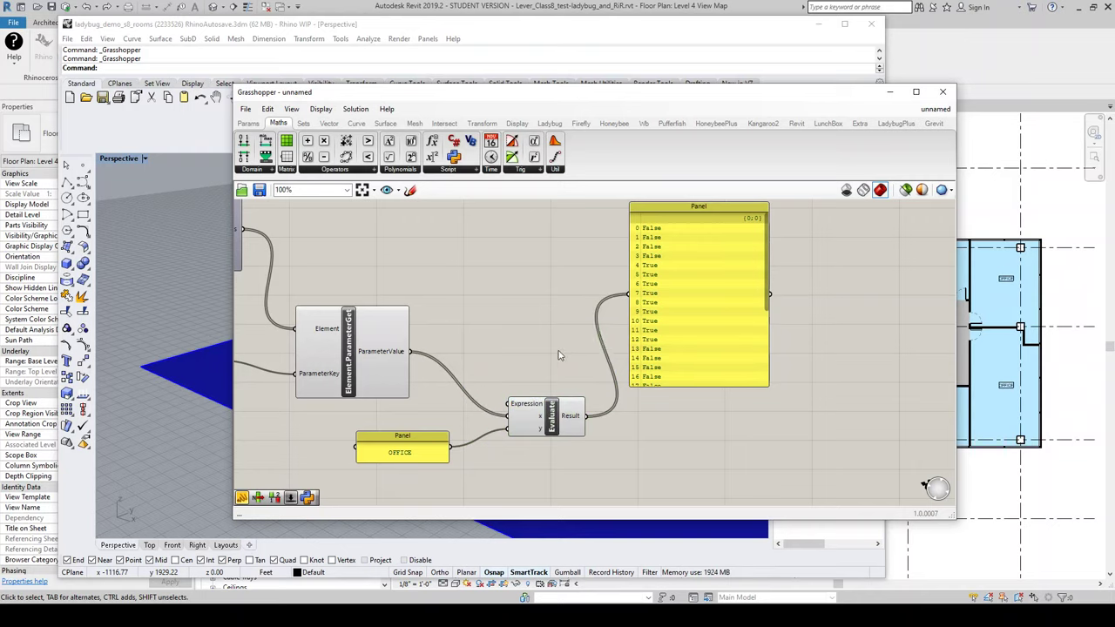
pyautogui.write('dispat')
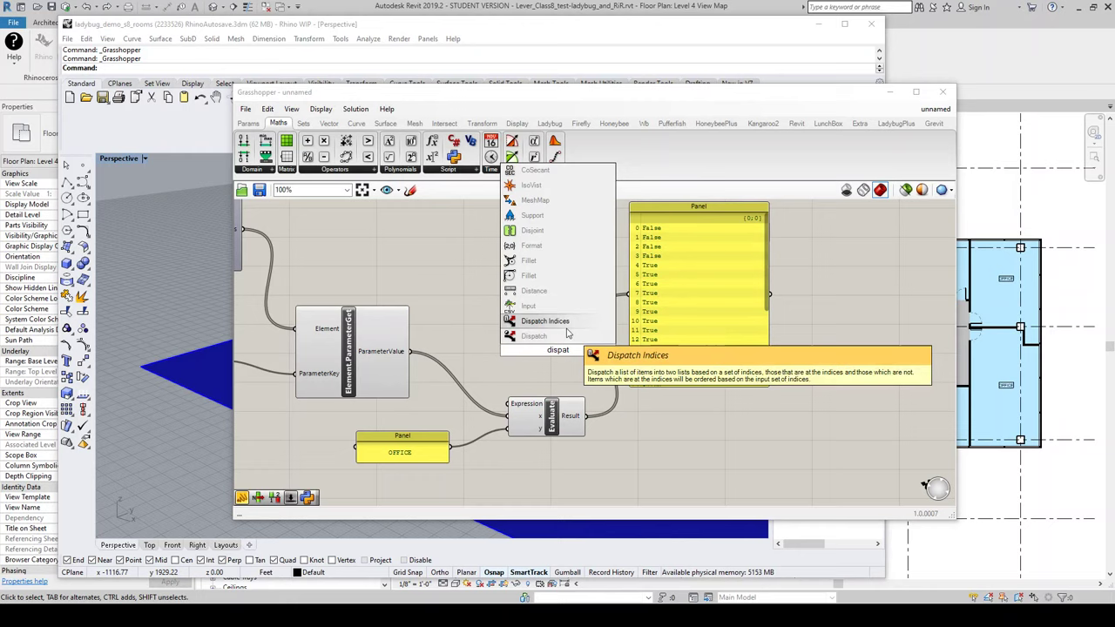
pyautogui.click(568, 337)
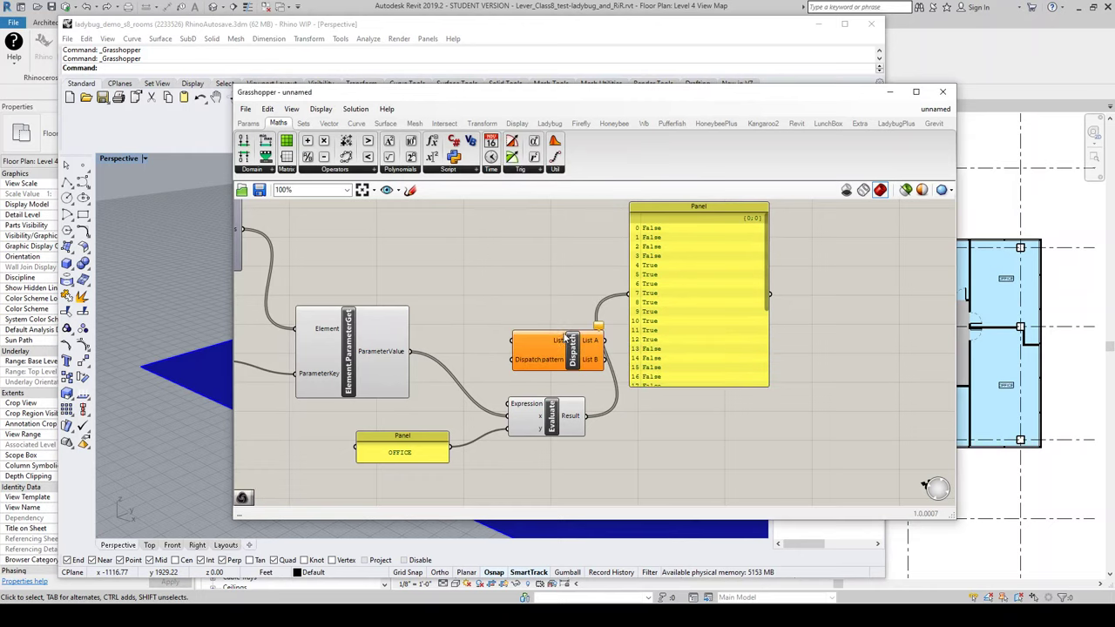
pyautogui.moveTo(578, 357); pyautogui.dragTo(739, 419)
pyautogui.scroll(-3, 739, 419)
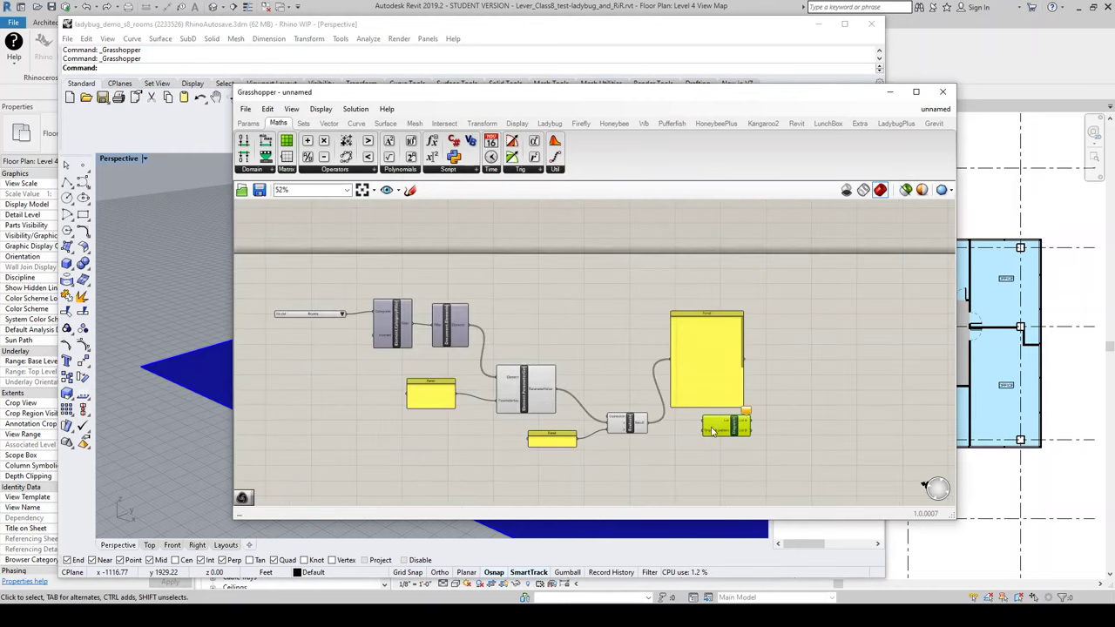
pyautogui.scroll(1, 695, 413)
pyautogui.moveTo(377, 288); pyautogui.dragTo(702, 423)
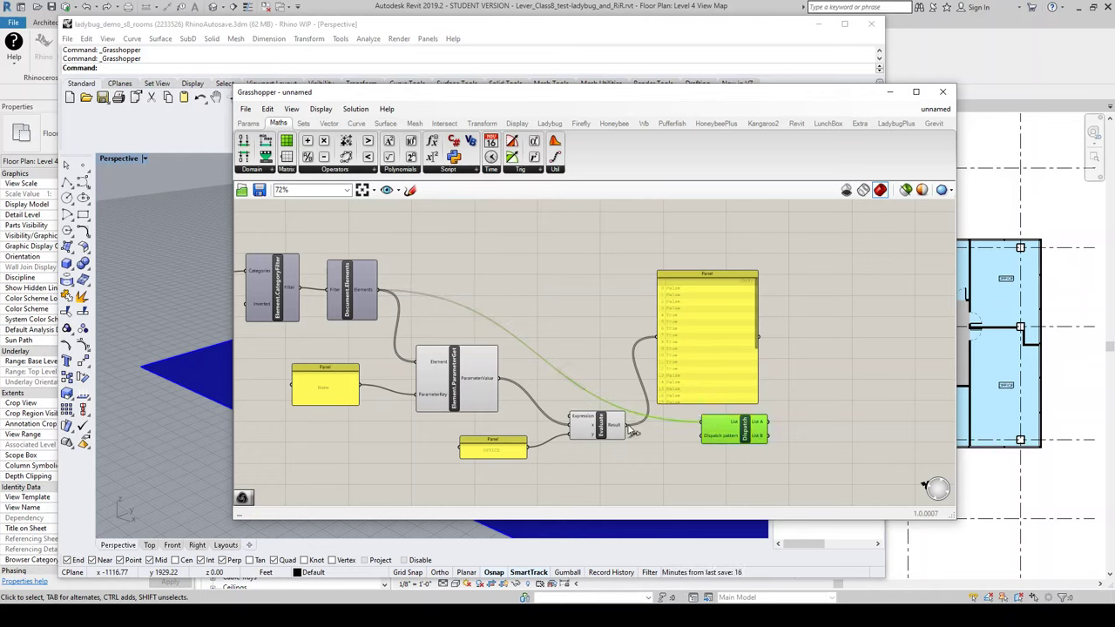
# Move Dispatch above Evaluate, connect List A to the output panel and check which rooms it lists
pyautogui.moveTo(725, 433); pyautogui.dragTo(698, 334)
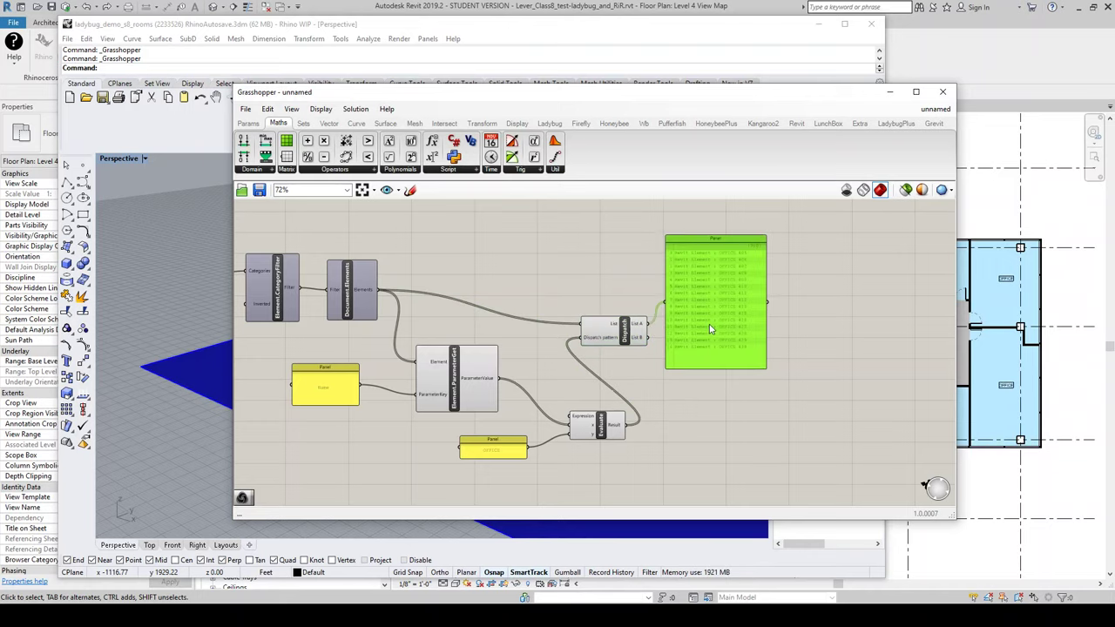
pyautogui.scroll(3, 764, 274)
pyautogui.scroll(-1, 735, 297)
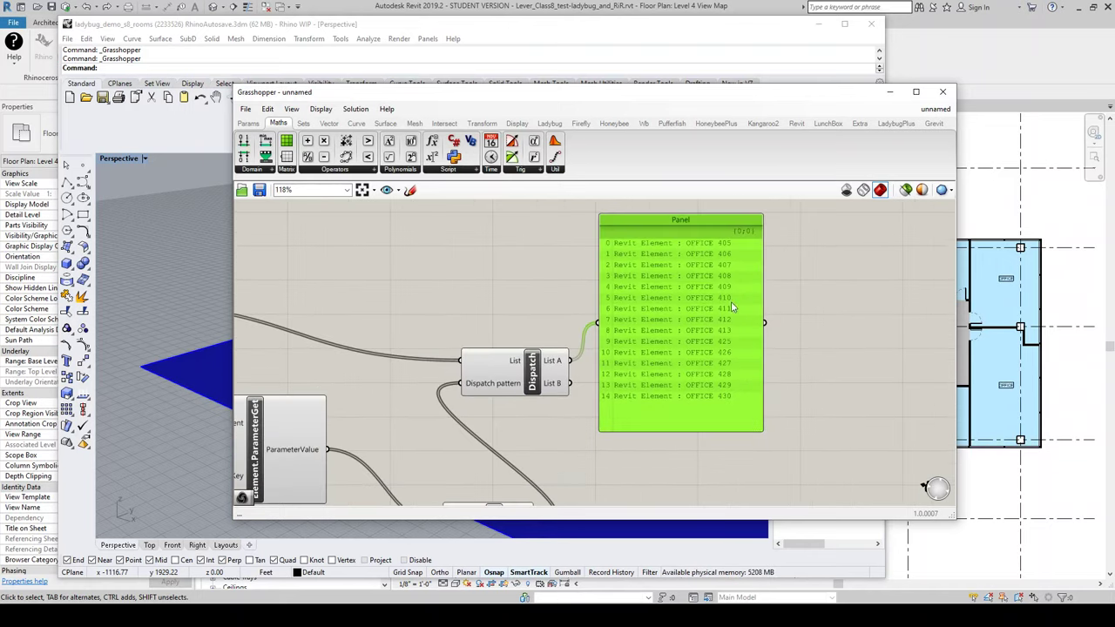
pyautogui.scroll(-3, 731, 304)
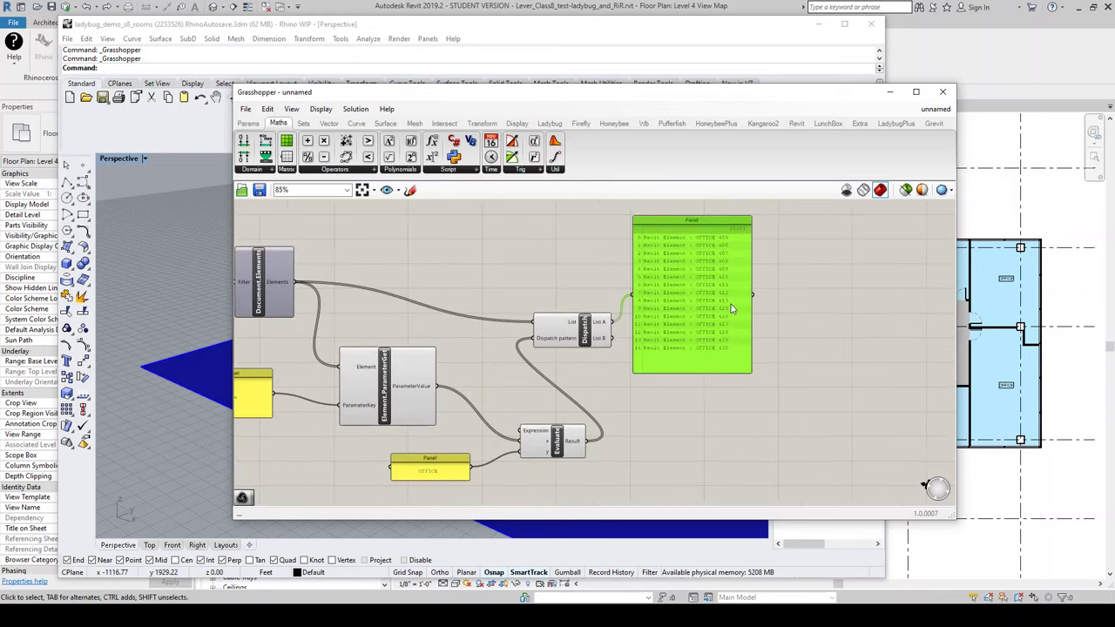
# Reposition Dispatch slightly and move the output panel farther from it to make room for another component
pyautogui.scroll(2, 730, 304)
pyautogui.click(580, 346)
pyautogui.moveTo(579, 346); pyautogui.dragTo(598, 344)
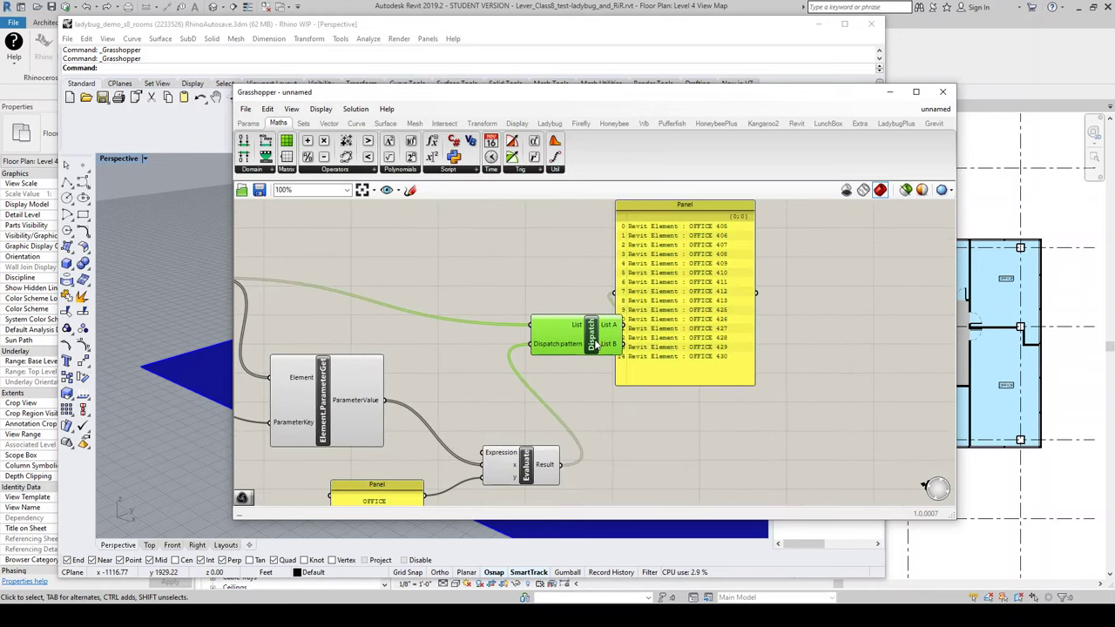
pyautogui.moveTo(664, 354); pyautogui.dragTo(818, 344)
pyautogui.scroll(-2, 638, 276)
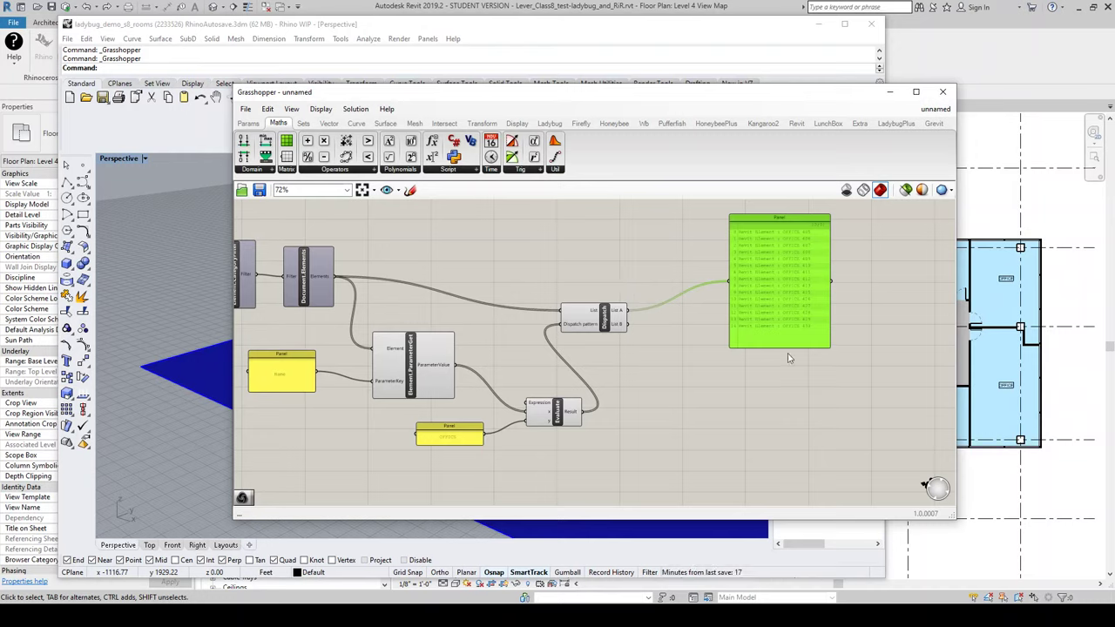
# Add an Element.Geometry component, feed Dispatch's List A into its Element input and show its Geometry output in the panel
pyautogui.doubleClick(662, 338)
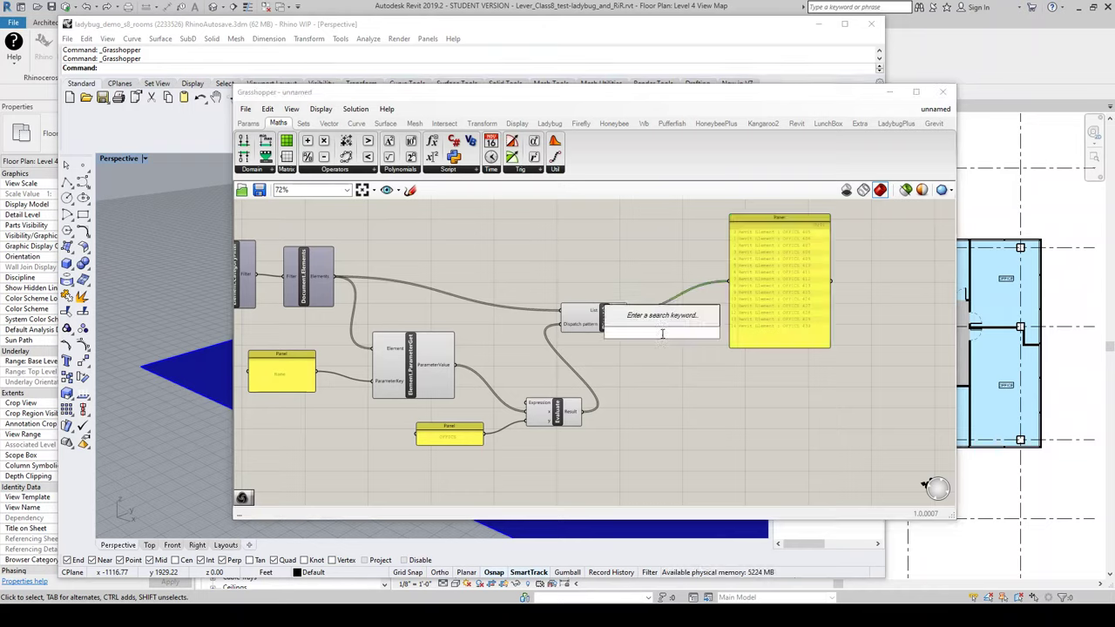
pyautogui.write('element')
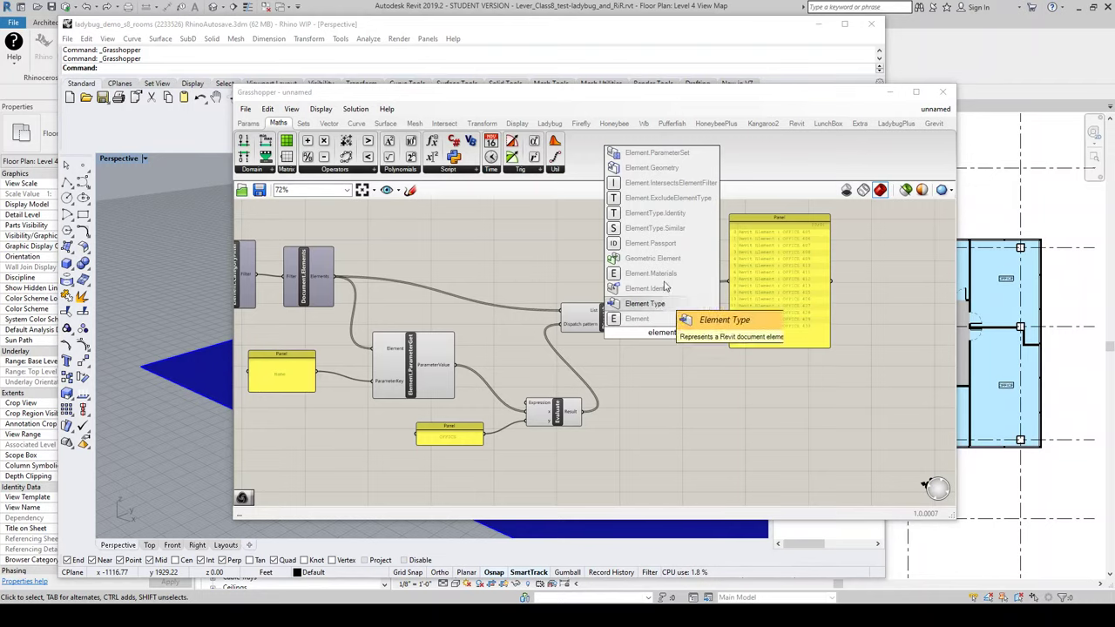
pyautogui.click(651, 167)
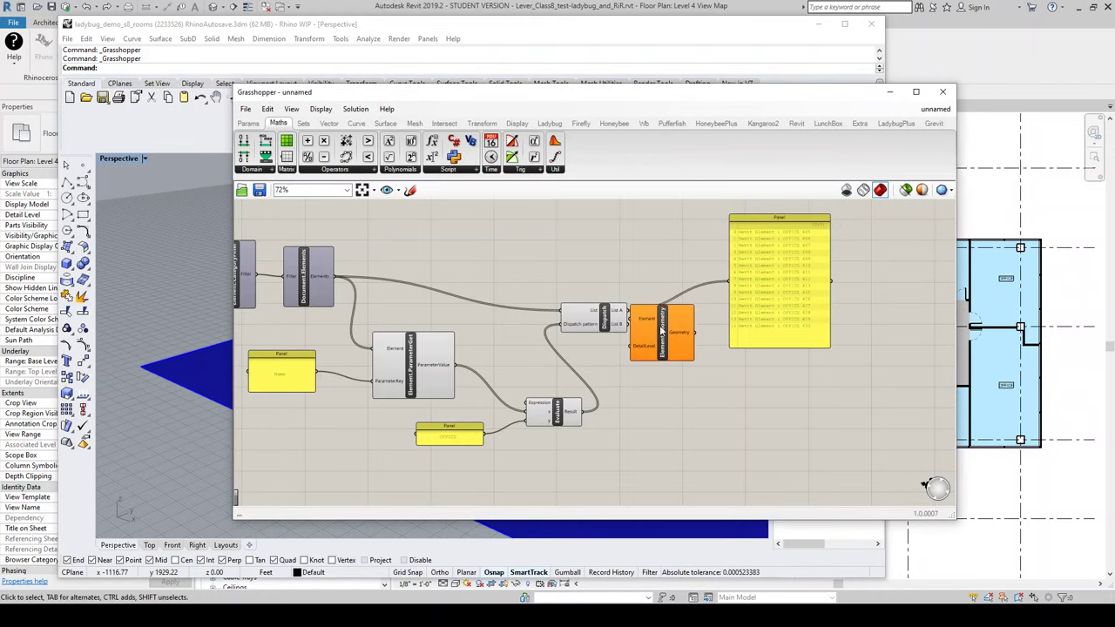
pyautogui.moveTo(662, 332); pyautogui.dragTo(689, 354)
pyautogui.moveTo(626, 324); pyautogui.dragTo(662, 348)
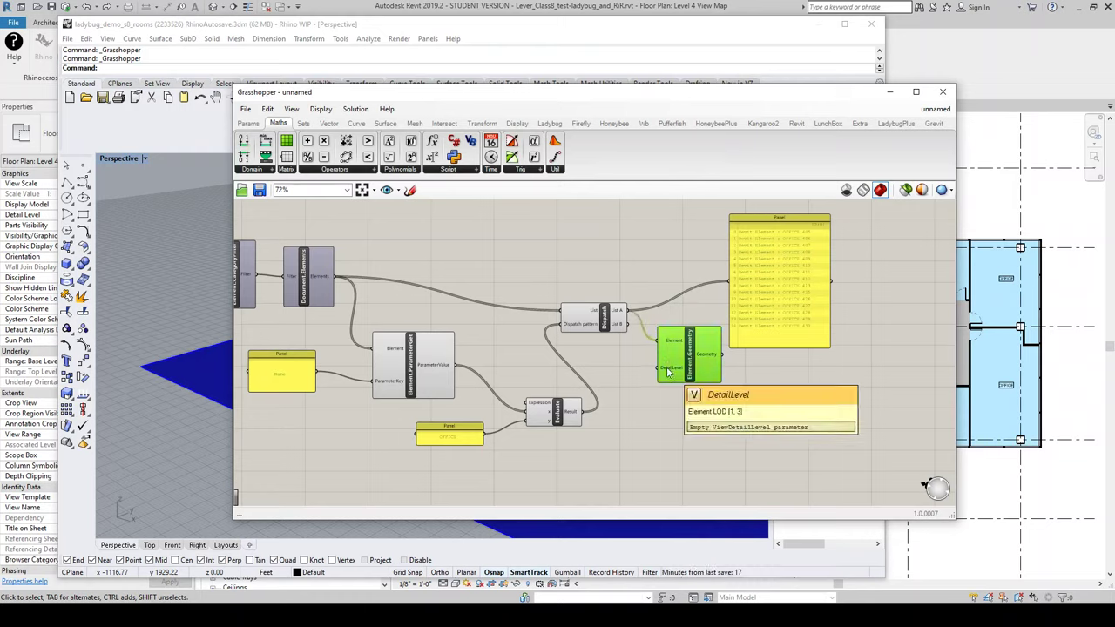
pyautogui.click(668, 418)
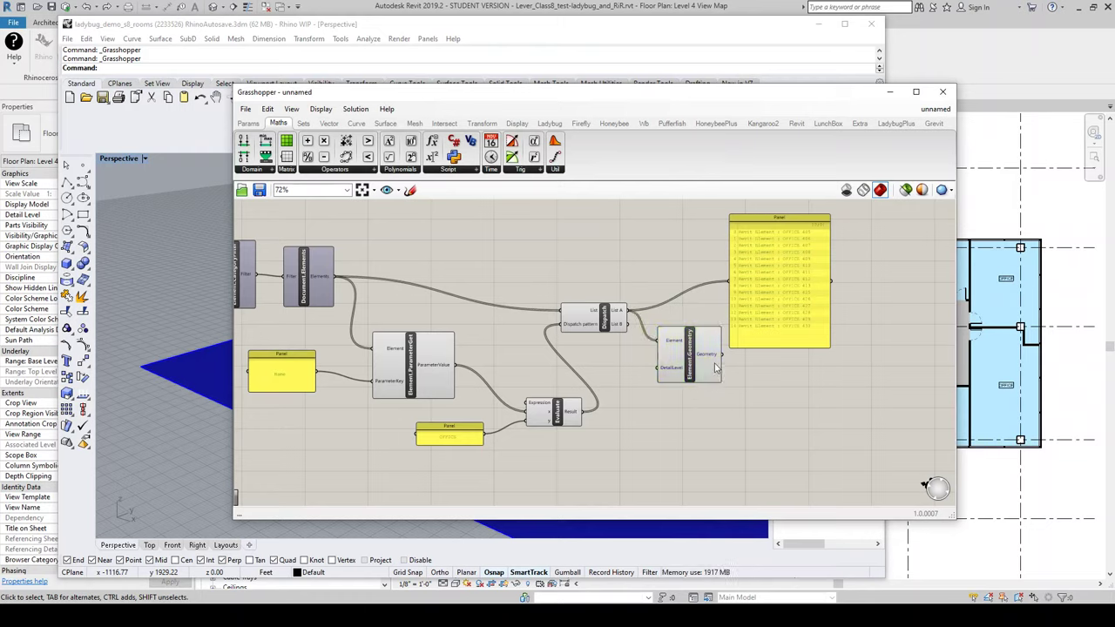
pyautogui.moveTo(721, 353); pyautogui.dragTo(734, 287)
pyautogui.click(732, 280)
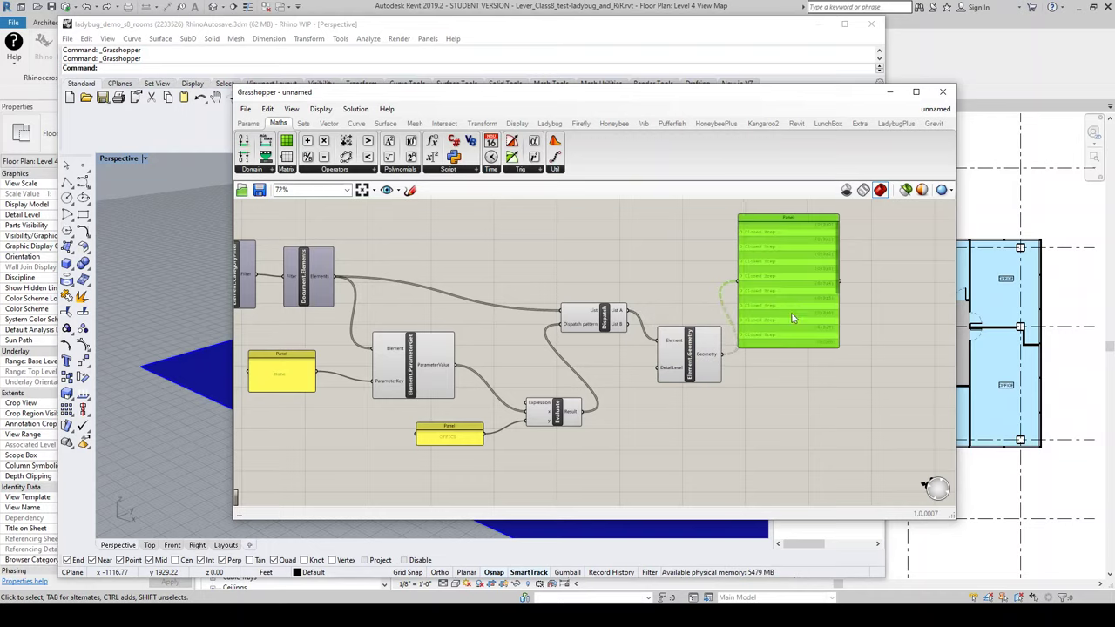
# Move the Grasshopper window aside and examine the office geometry in the Rhino Perspective view, highlighting the Element.Geometry output
pyautogui.moveTo(671, 96); pyautogui.dragTo(1008, 119)
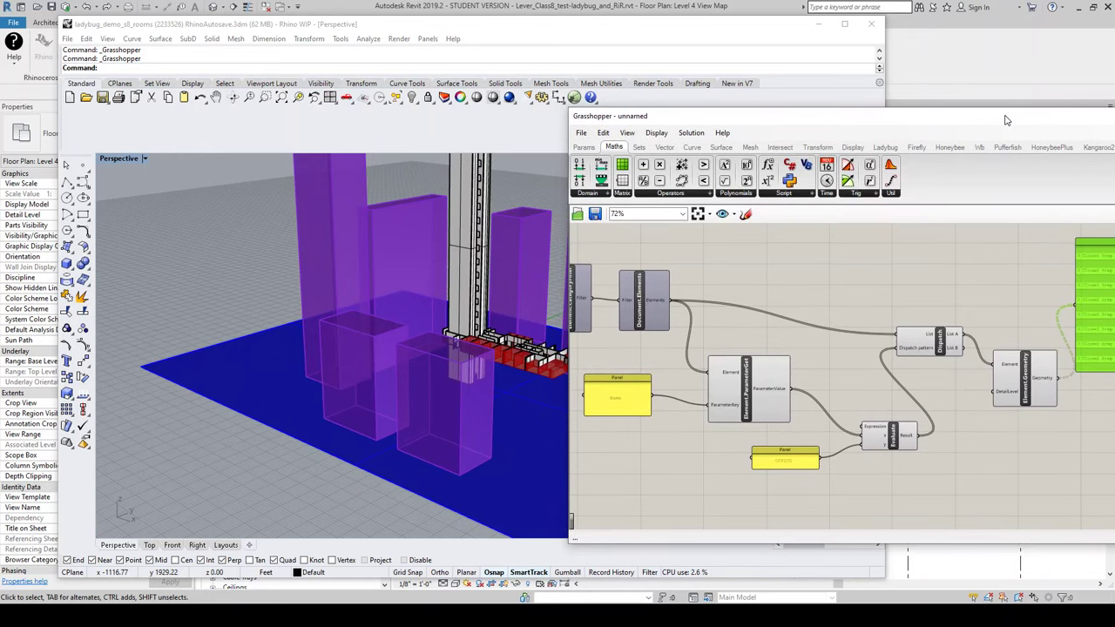
pyautogui.scroll(5, 527, 342)
pyautogui.moveTo(512, 350); pyautogui.dragTo(329, 376, button='right')
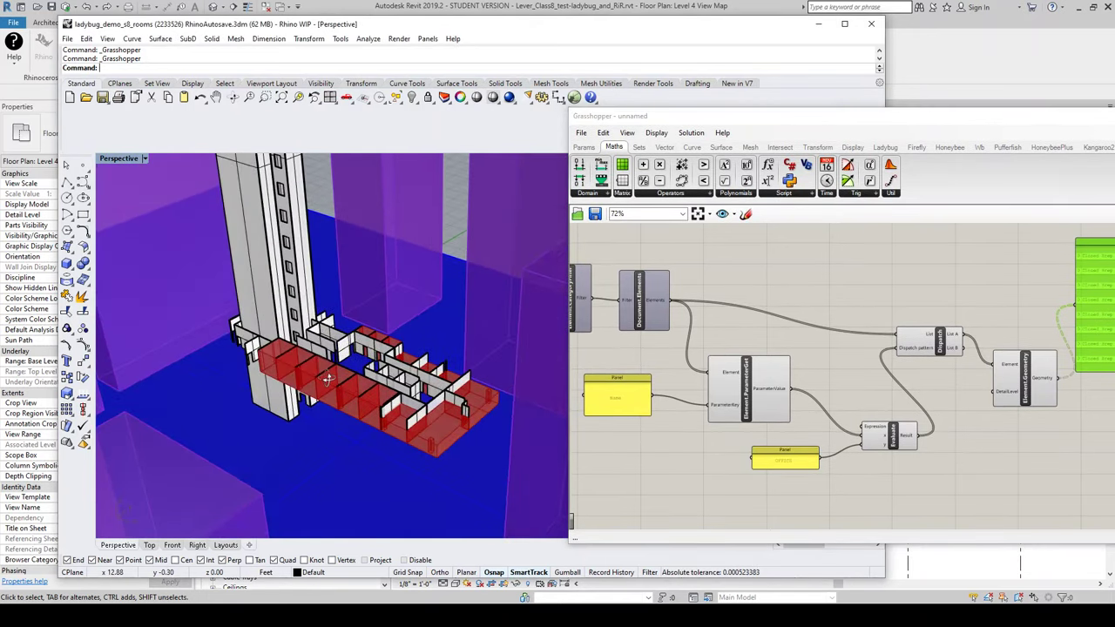
pyautogui.scroll(-3, 758, 309)
pyautogui.scroll(4, 1002, 353)
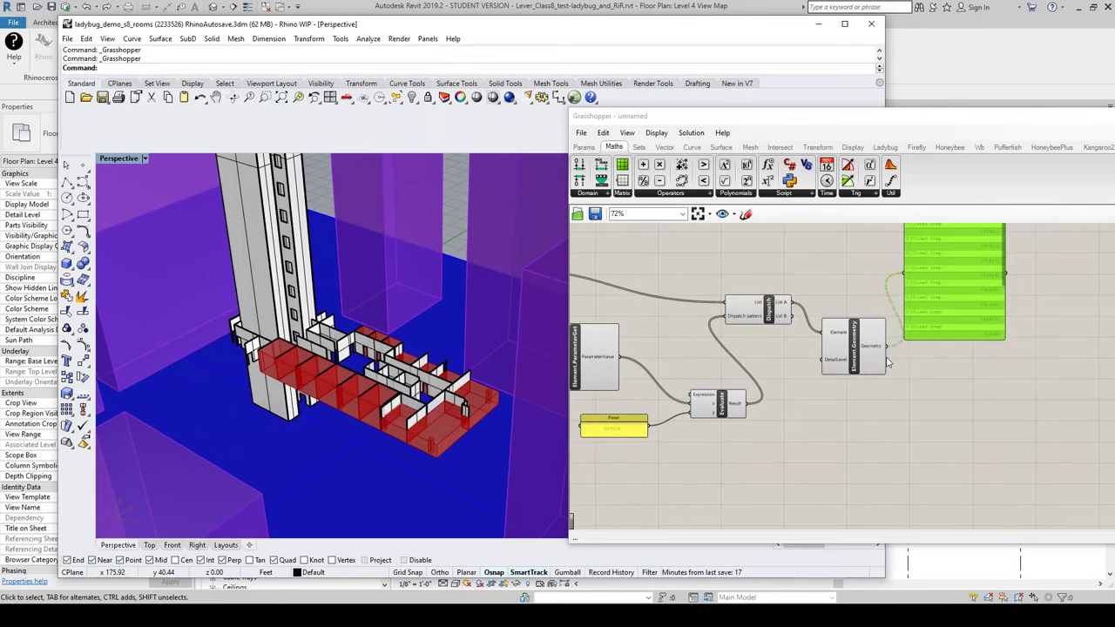
pyautogui.click(843, 333)
pyautogui.scroll(2, 849, 353)
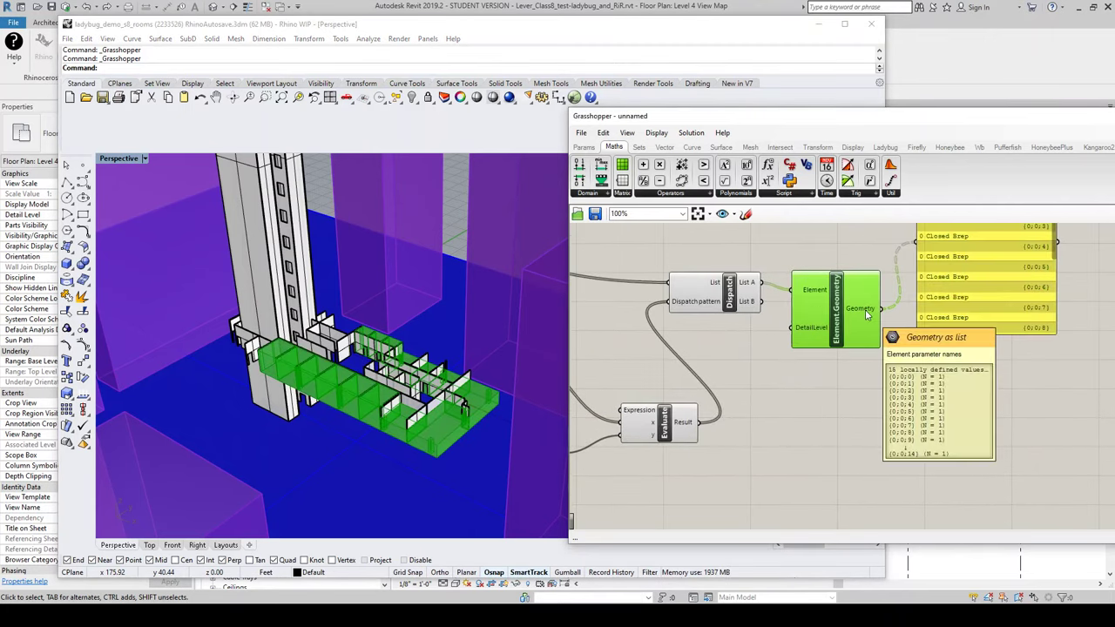
# Add an Area component below Element.Geometry and connect the Geometry output to its Geometry input
pyautogui.click(867, 389)
pyautogui.doubleClick(866, 389)
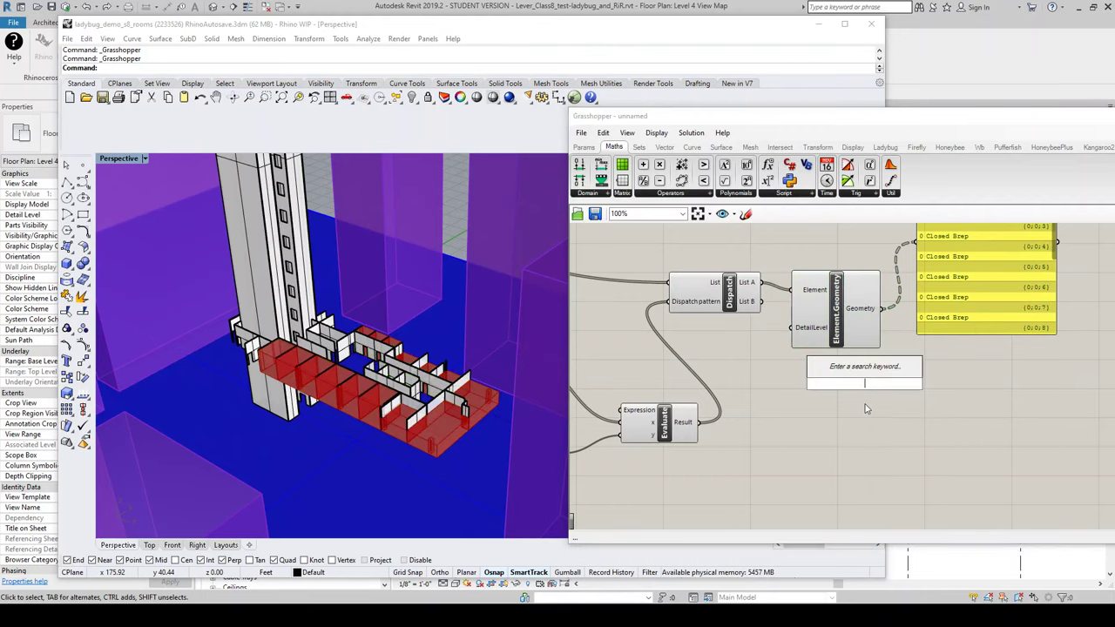
pyautogui.write('area')
pyautogui.press('Return')
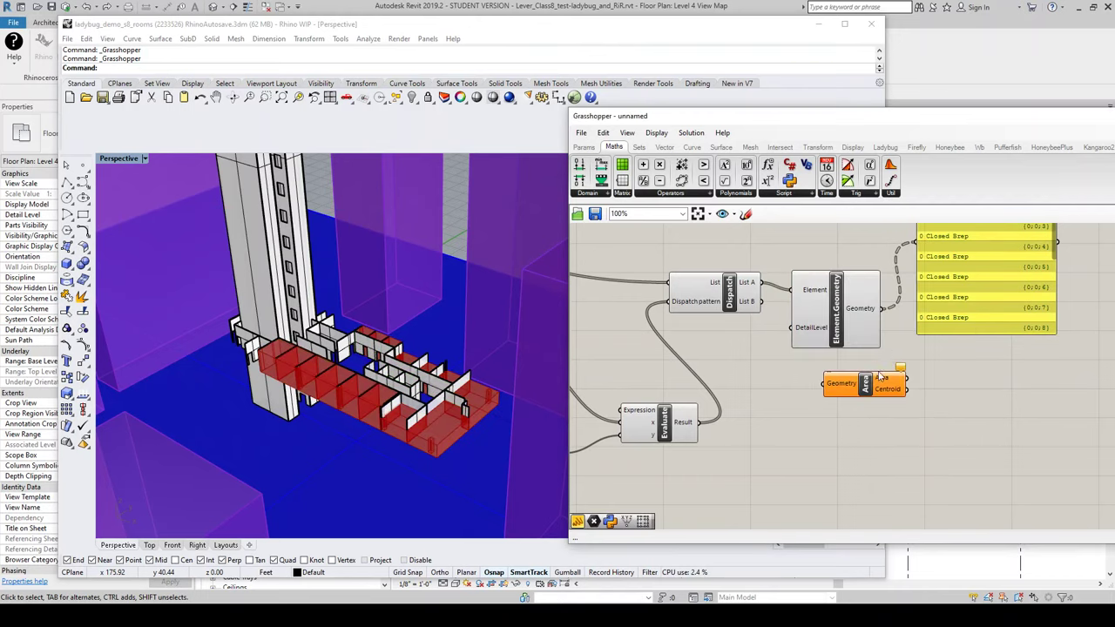
pyautogui.moveTo(882, 308); pyautogui.dragTo(900, 370)
pyautogui.scroll(-1, 805, 355)
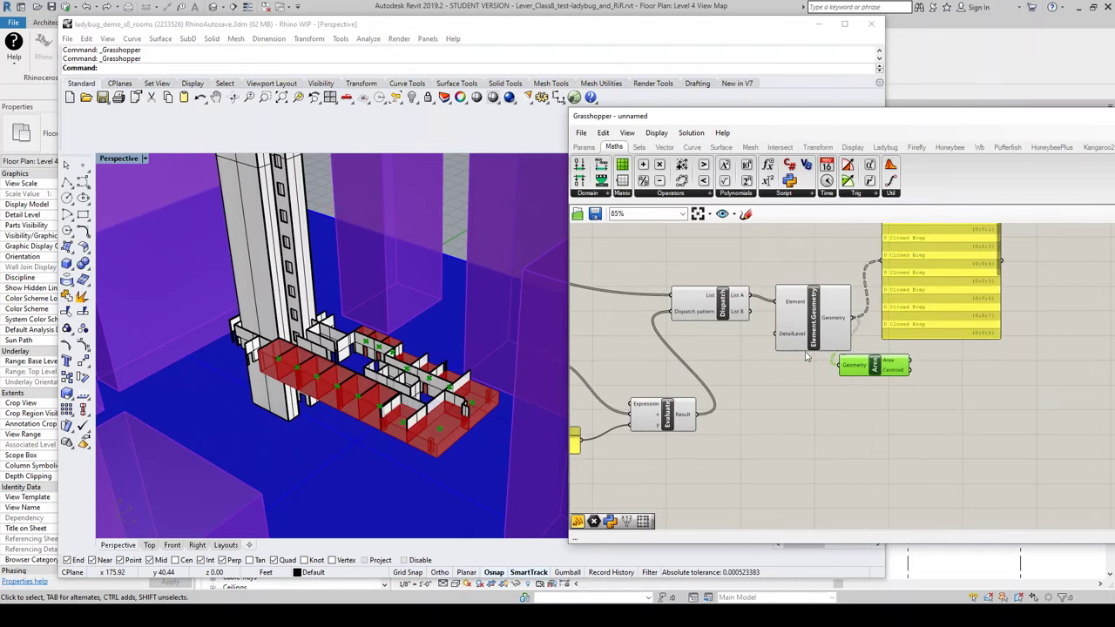
# Move the output panel farther aside and place the Area component directly beside Element.Geometry's output
pyautogui.scroll(3, 916, 369)
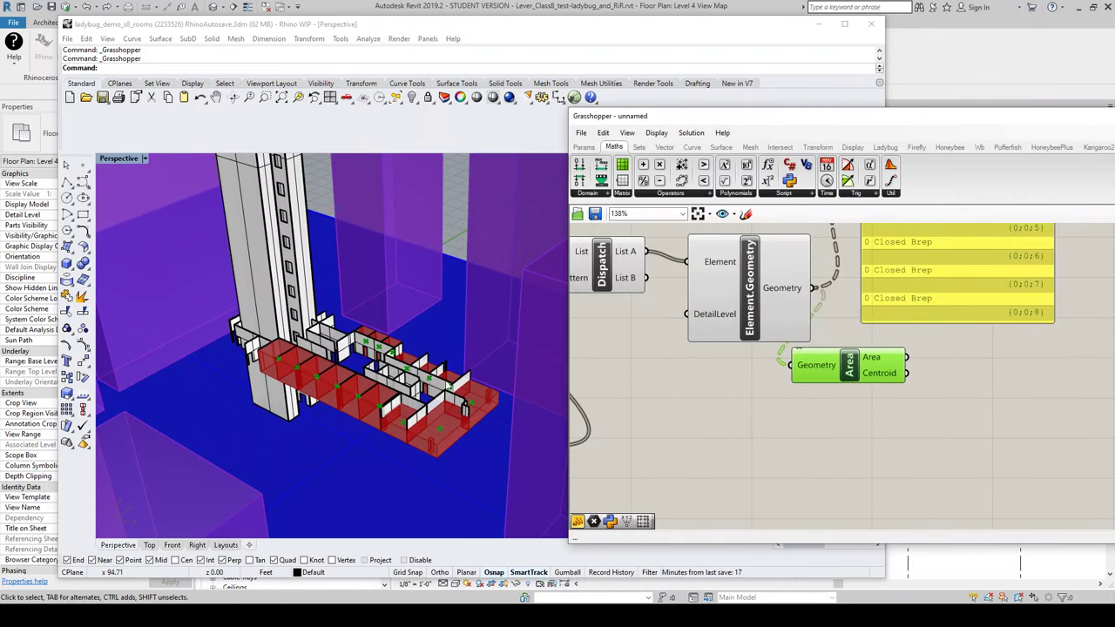
pyautogui.moveTo(854, 357); pyautogui.dragTo(815, 377, button='right')
pyautogui.moveTo(858, 331); pyautogui.dragTo(978, 318)
pyautogui.moveTo(820, 386); pyautogui.dragTo(876, 317)
# Examine the centroid points inside the office rooms in the Rhino Perspective view
pyautogui.scroll(-5, 488, 380)
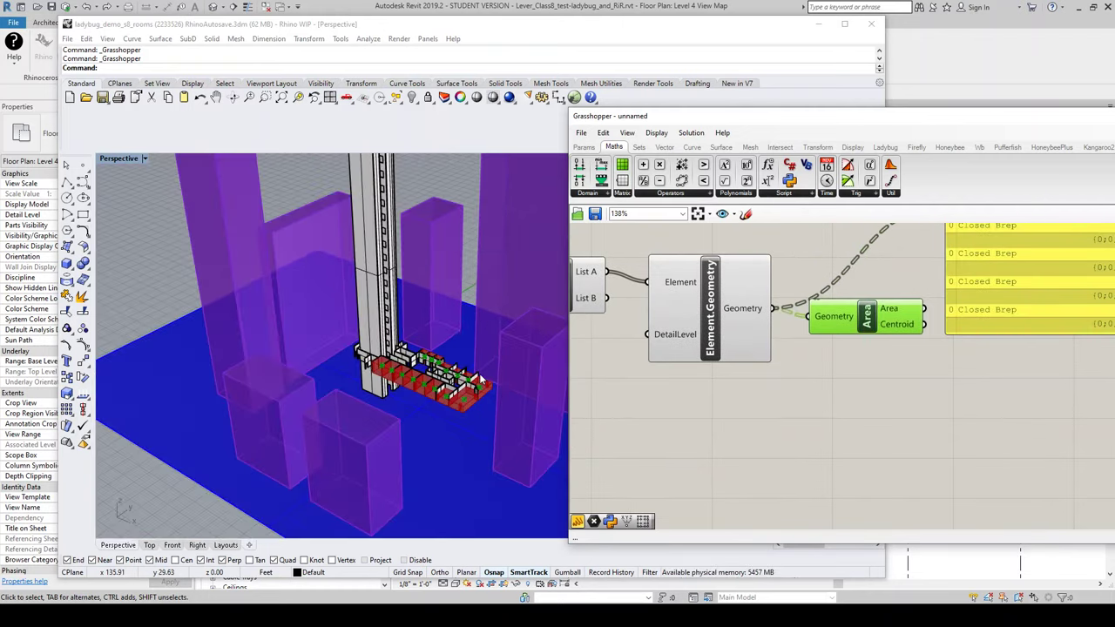
pyautogui.moveTo(481, 384); pyautogui.dragTo(471, 411, button='right')
pyautogui.scroll(10, 406, 403)
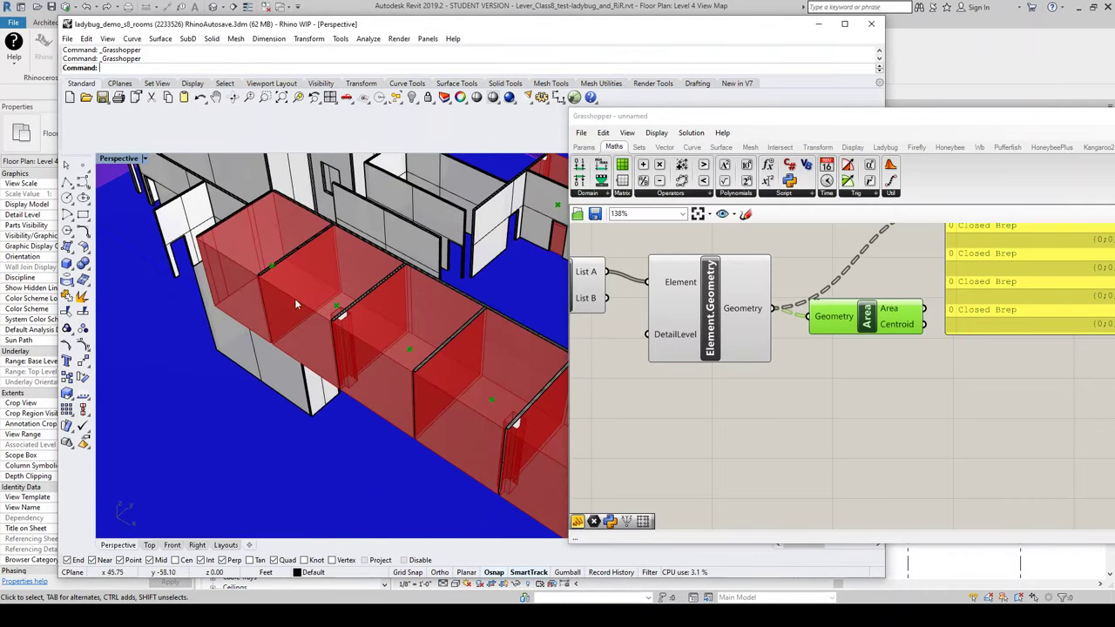
pyautogui.scroll(-5, 254, 277)
pyautogui.moveTo(279, 309); pyautogui.dragTo(306, 344, button='right')
pyautogui.scroll(5, 357, 344)
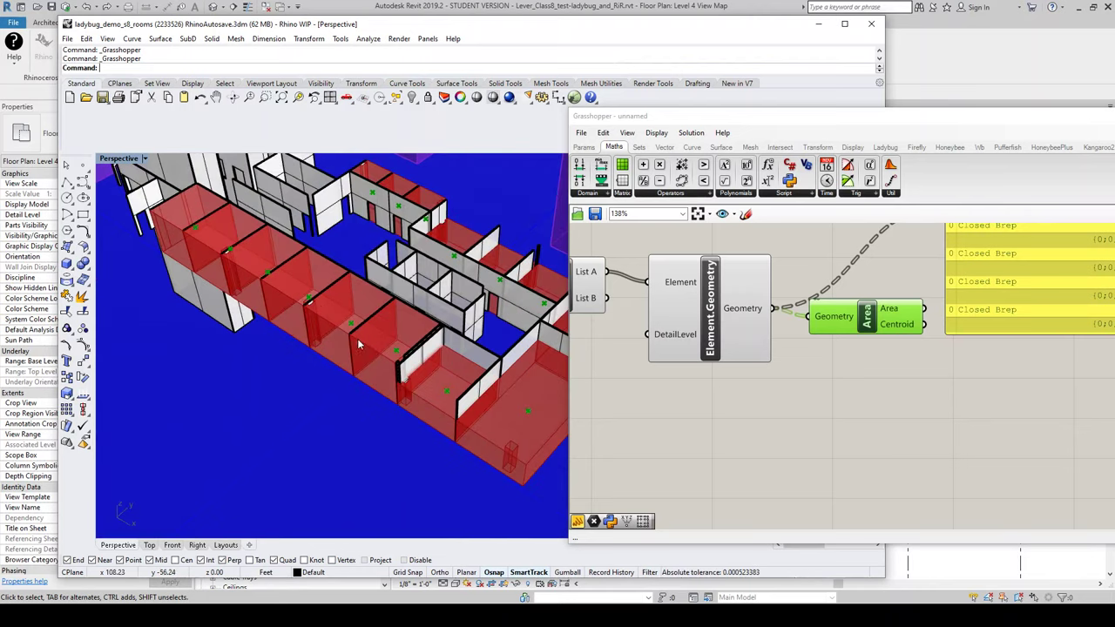
pyautogui.moveTo(338, 392); pyautogui.dragTo(358, 411, button='right')
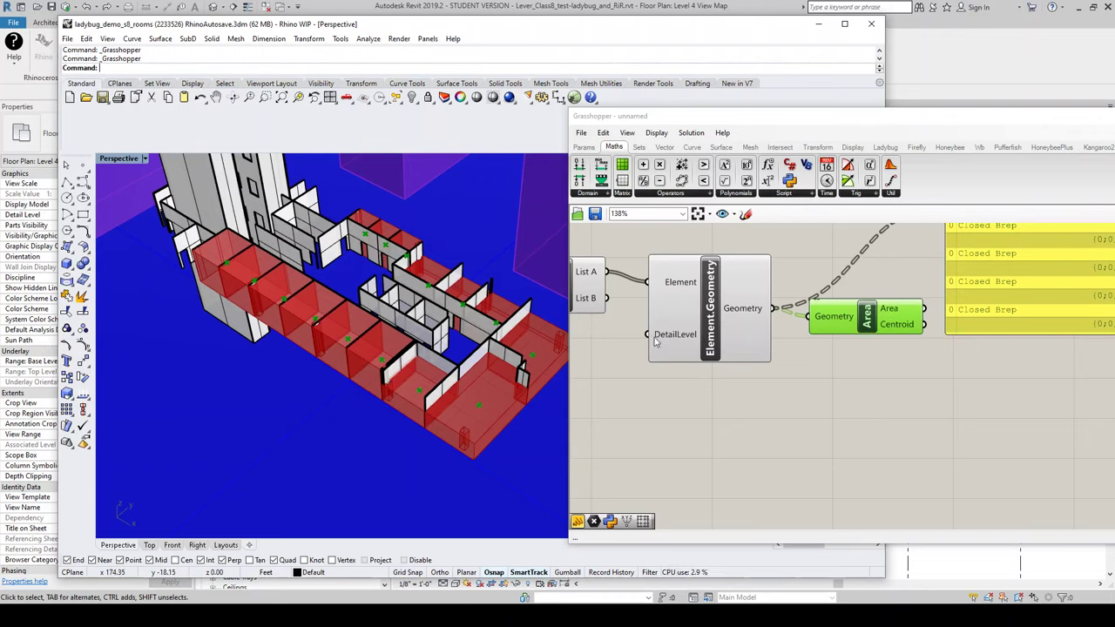
# Nudge the Area component into line and add a Ladybug View Rose component on the far side of the output panel
pyautogui.scroll(-4, 750, 375)
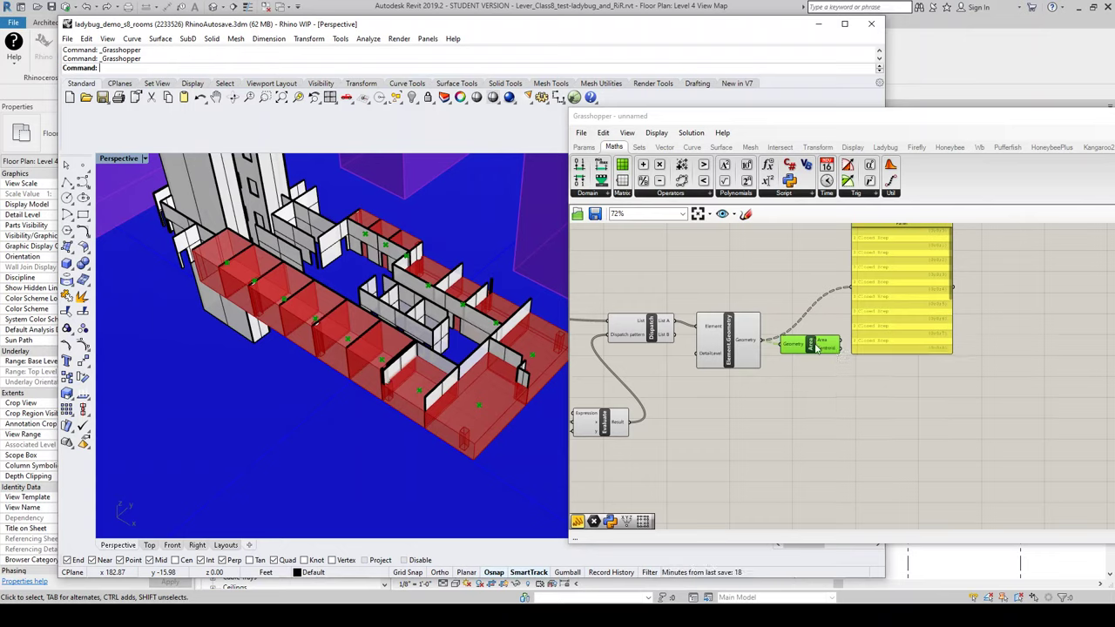
pyautogui.moveTo(814, 349); pyautogui.dragTo(817, 344)
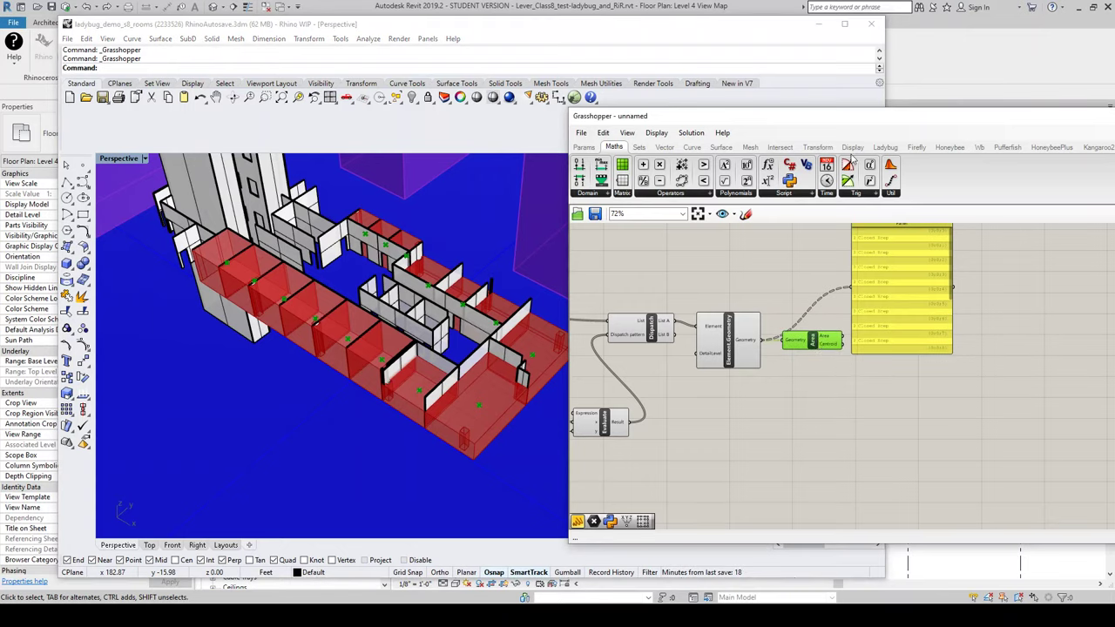
pyautogui.moveTo(979, 122); pyautogui.dragTo(958, 122)
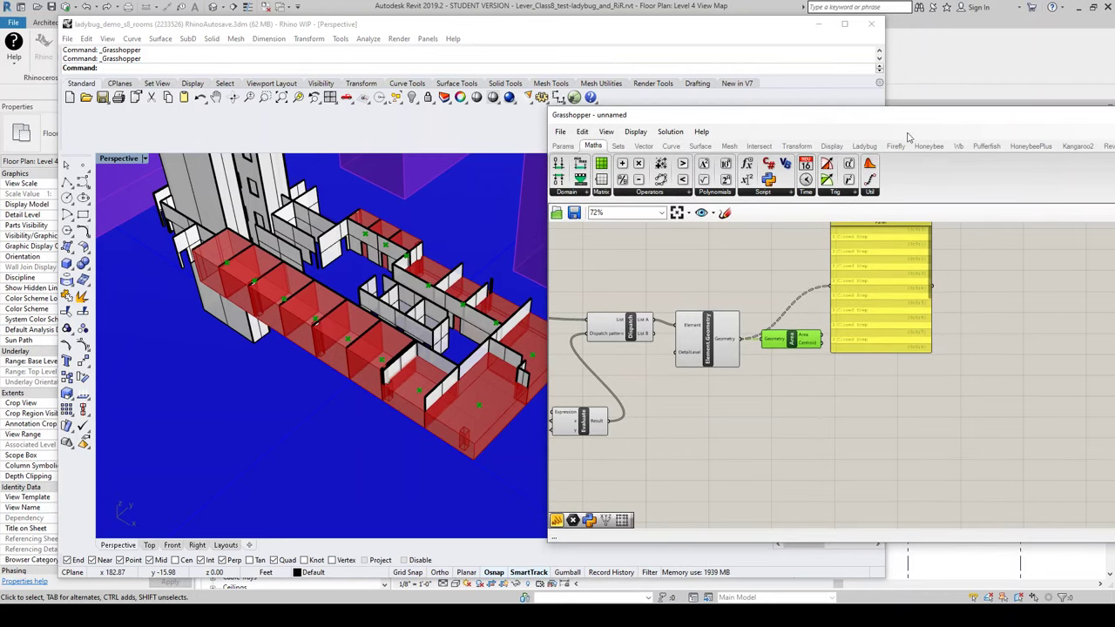
pyautogui.click(871, 145)
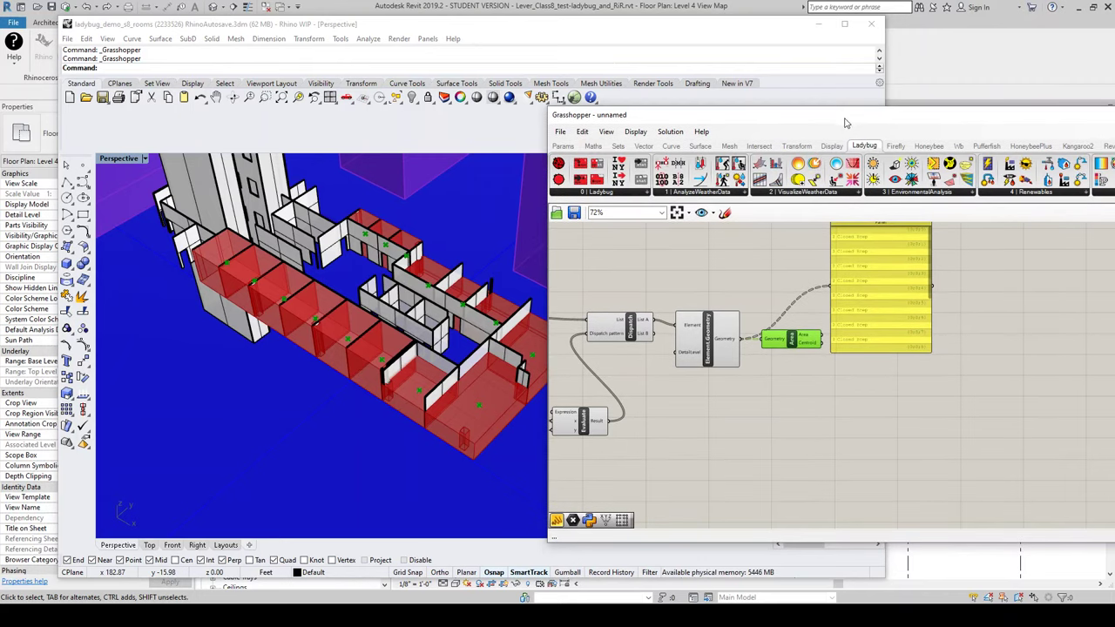
pyautogui.moveTo(849, 121); pyautogui.dragTo(799, 119)
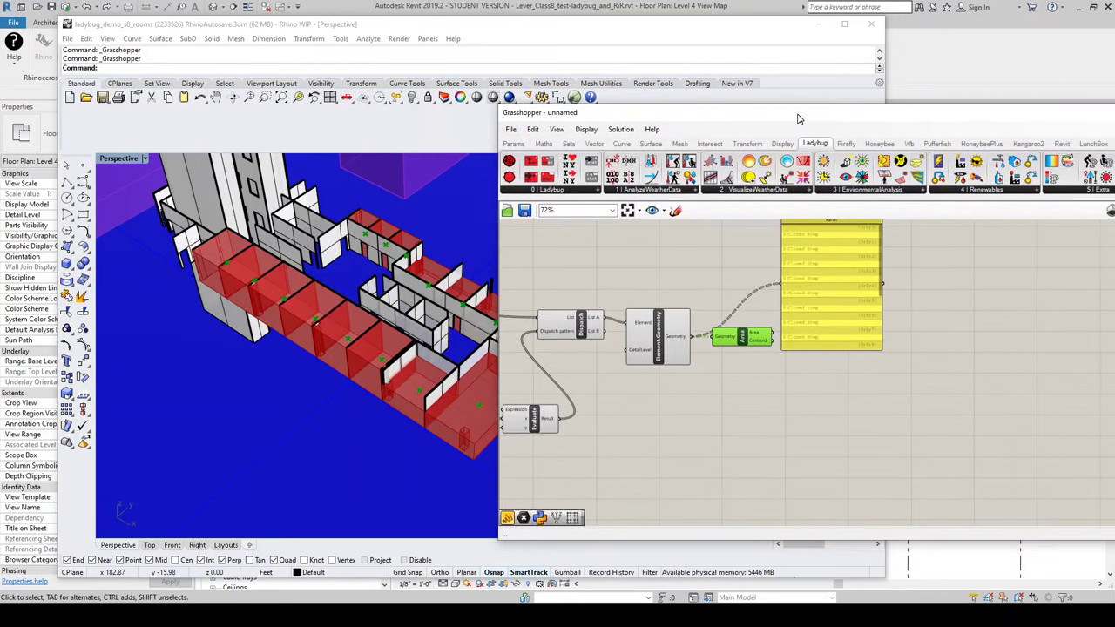
pyautogui.click(850, 189)
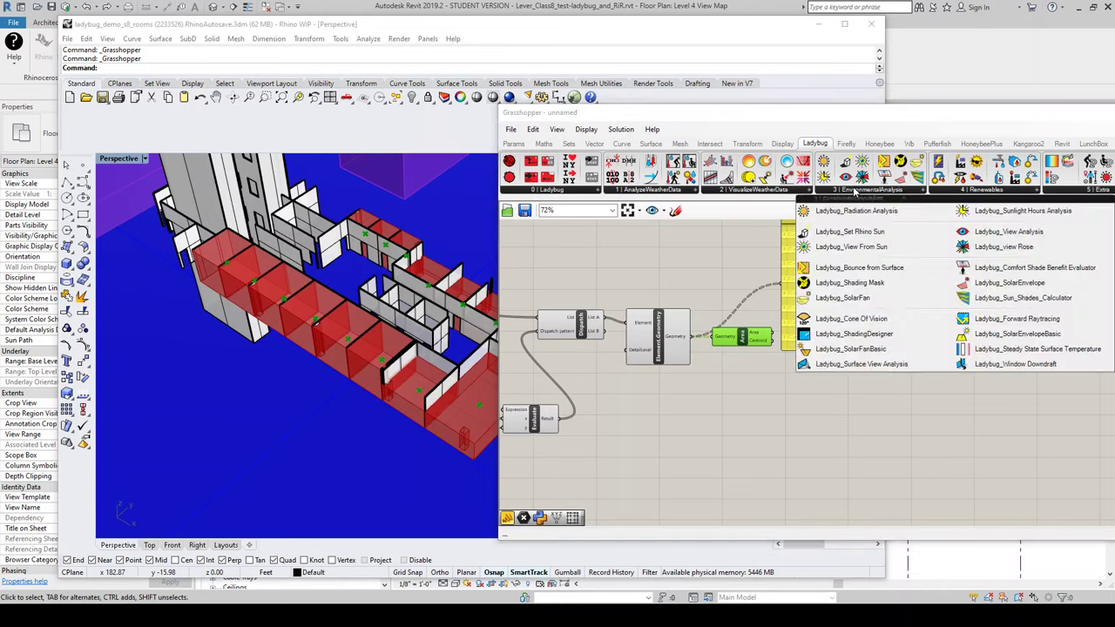
pyautogui.click(1006, 248)
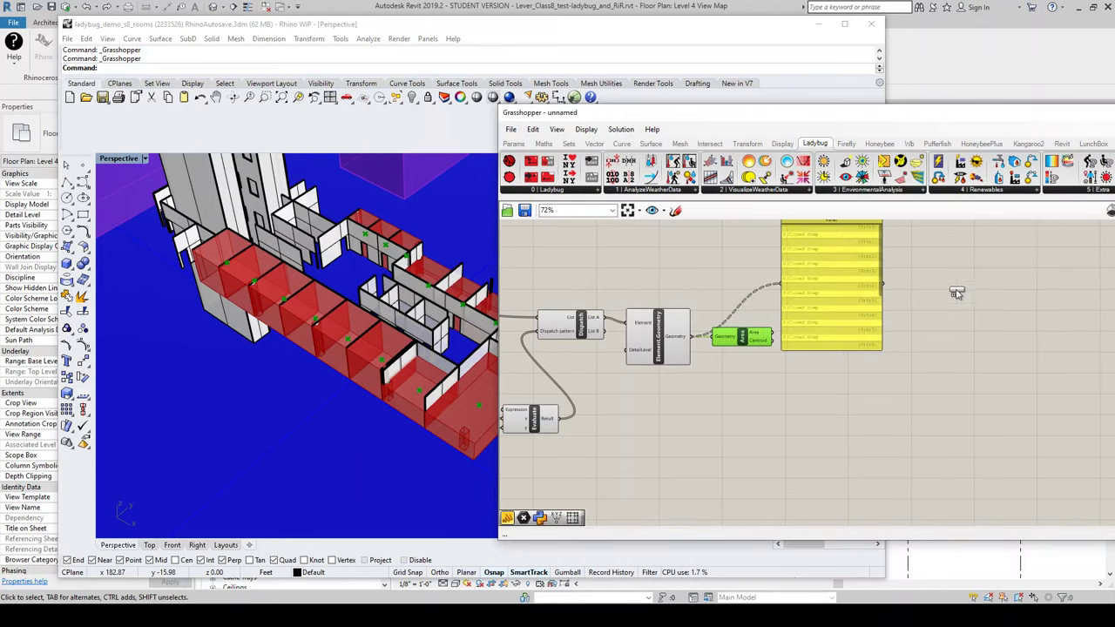
pyautogui.click(919, 340)
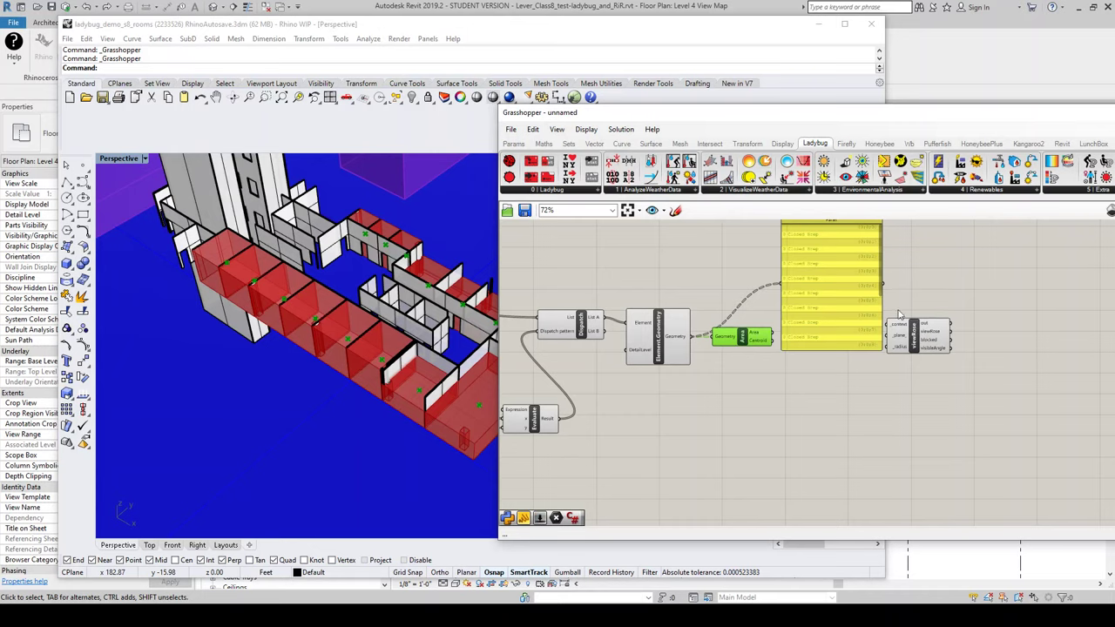
# Move the output panel below the Area component, reposition viewRose in the free space and check its output descriptions
pyautogui.scroll(-1, 801, 403)
pyautogui.scroll(1, 856, 375)
pyautogui.moveTo(855, 374); pyautogui.dragTo(871, 327)
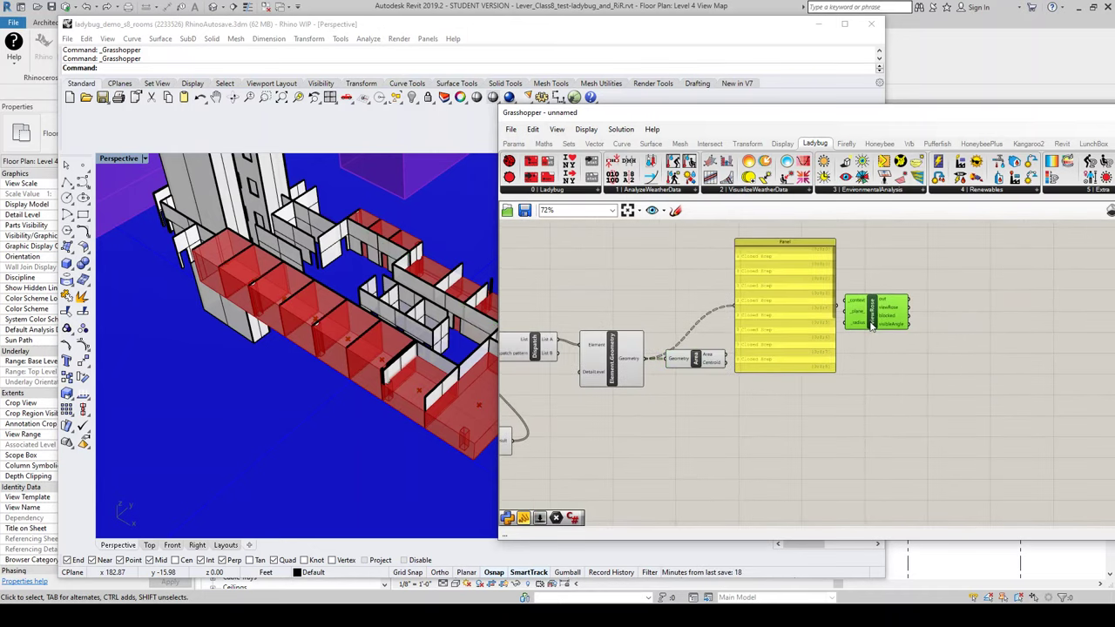
pyautogui.moveTo(797, 327); pyautogui.dragTo(783, 464)
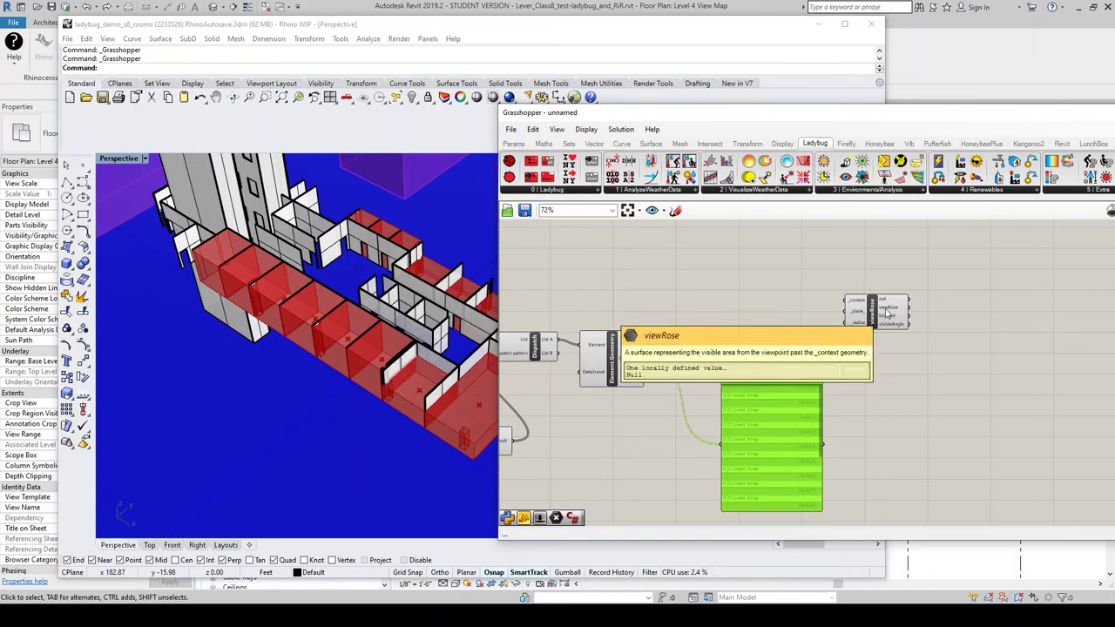
pyautogui.moveTo(879, 320)
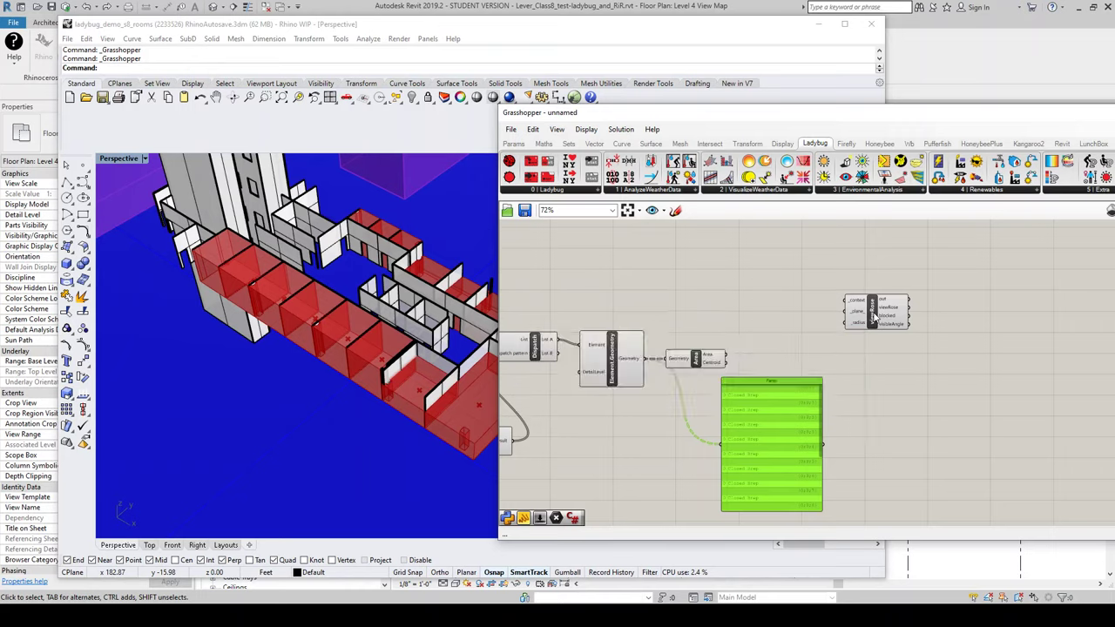
pyautogui.moveTo(874, 321); pyautogui.dragTo(866, 320)
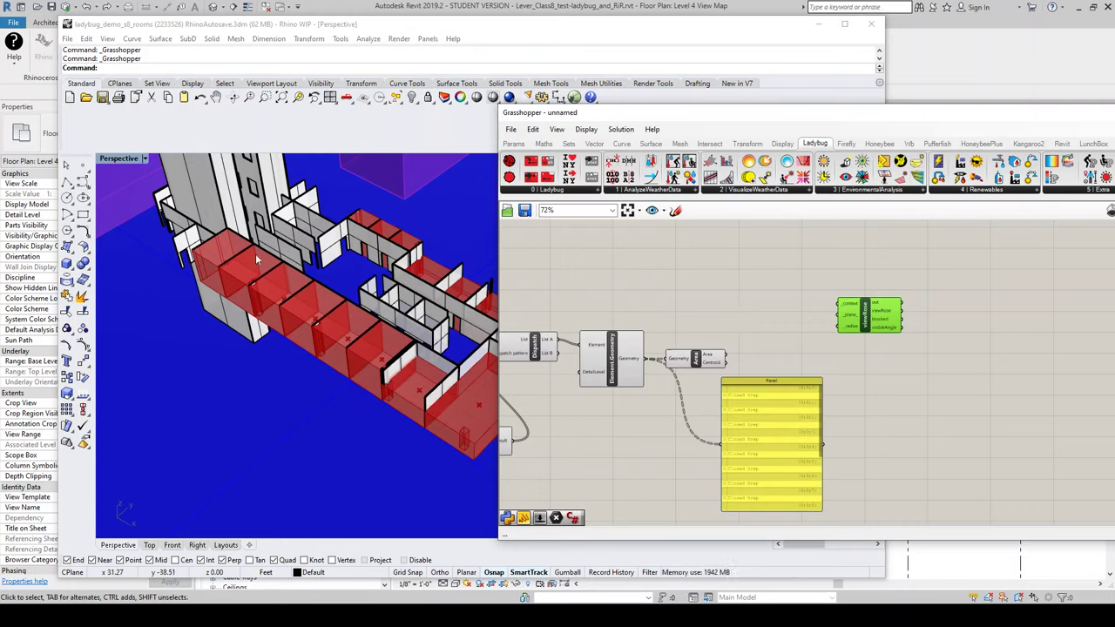
# Add a Brep parameter above the Area component and turn the Rhino Perspective view to a level side view of all buildings
pyautogui.doubleClick(738, 270)
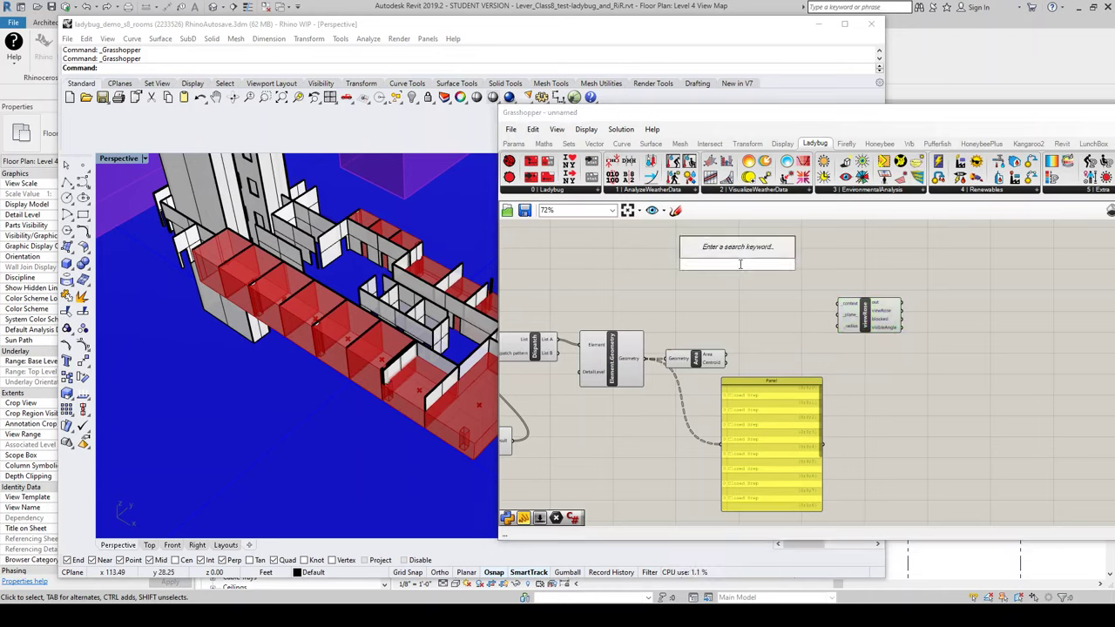
pyautogui.write('brep')
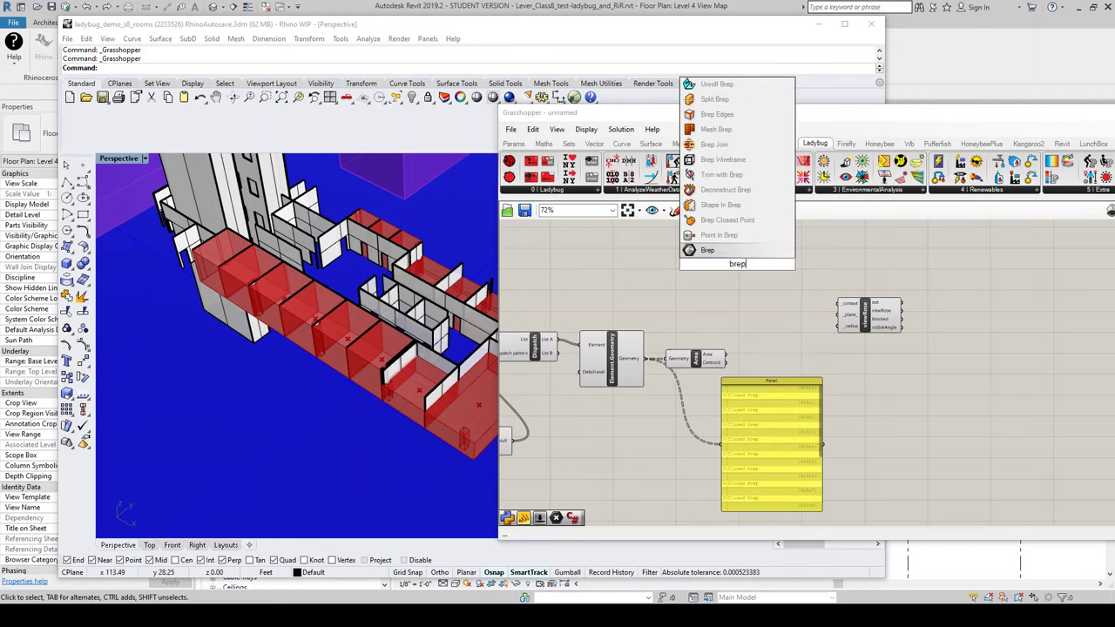
pyautogui.press('Return')
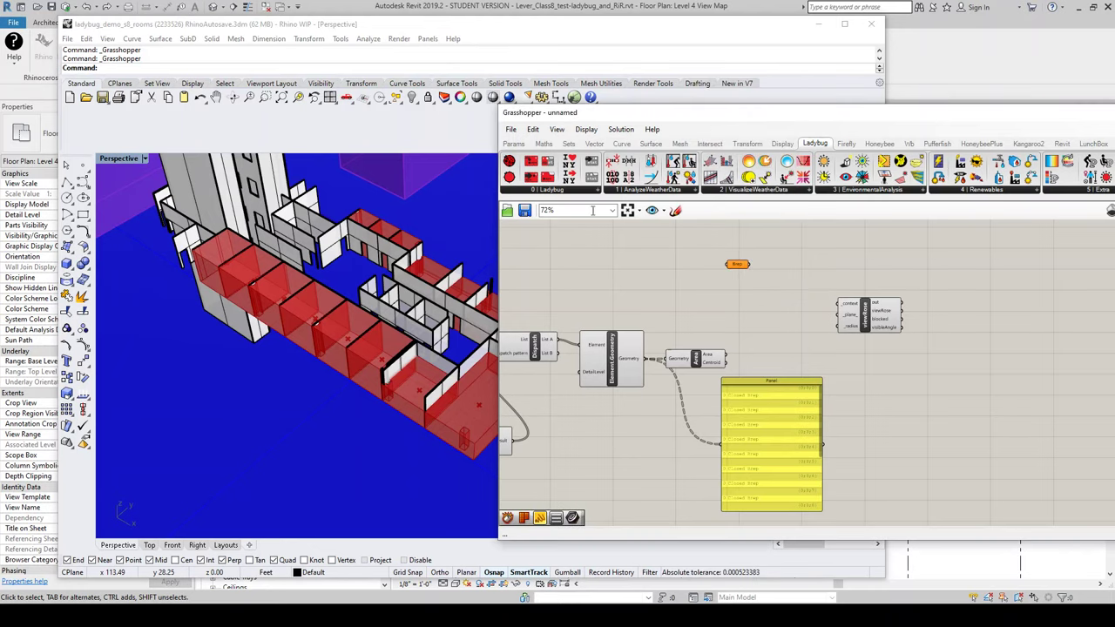
pyautogui.moveTo(587, 114); pyautogui.dragTo(730, 114)
pyautogui.scroll(-3, 378, 307)
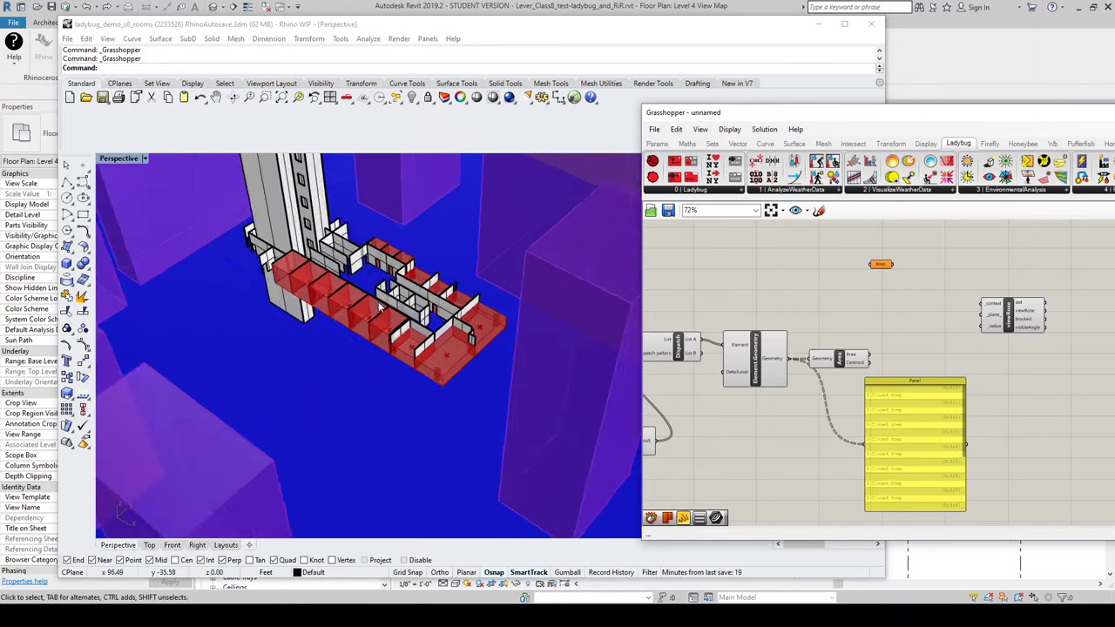
pyautogui.moveTo(379, 307); pyautogui.dragTo(472, 290, button='right')
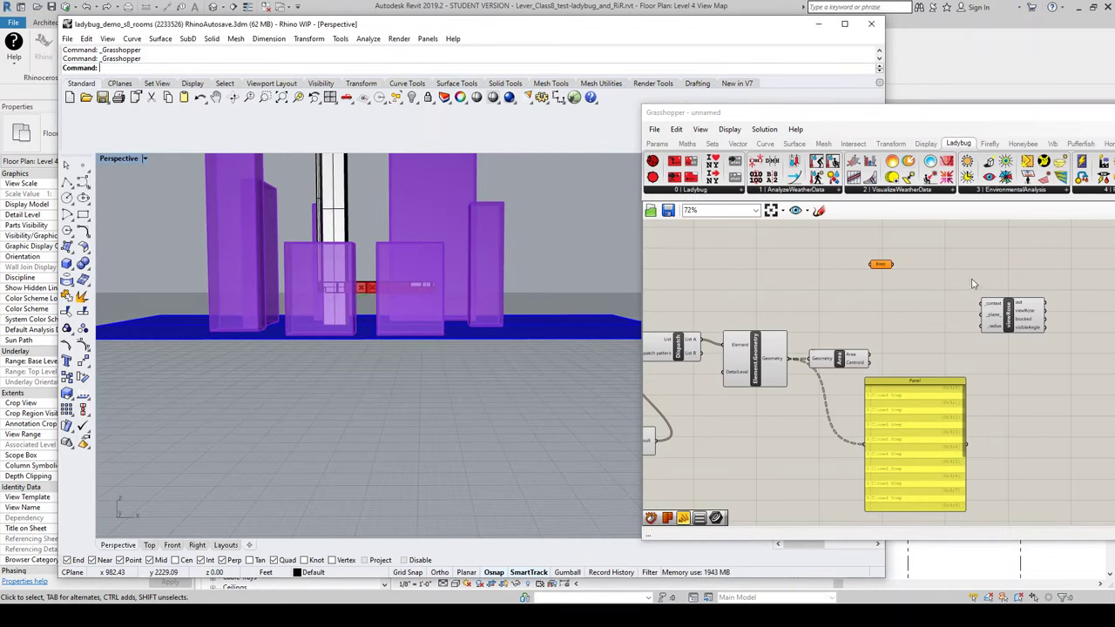
pyautogui.rightClick(886, 267)
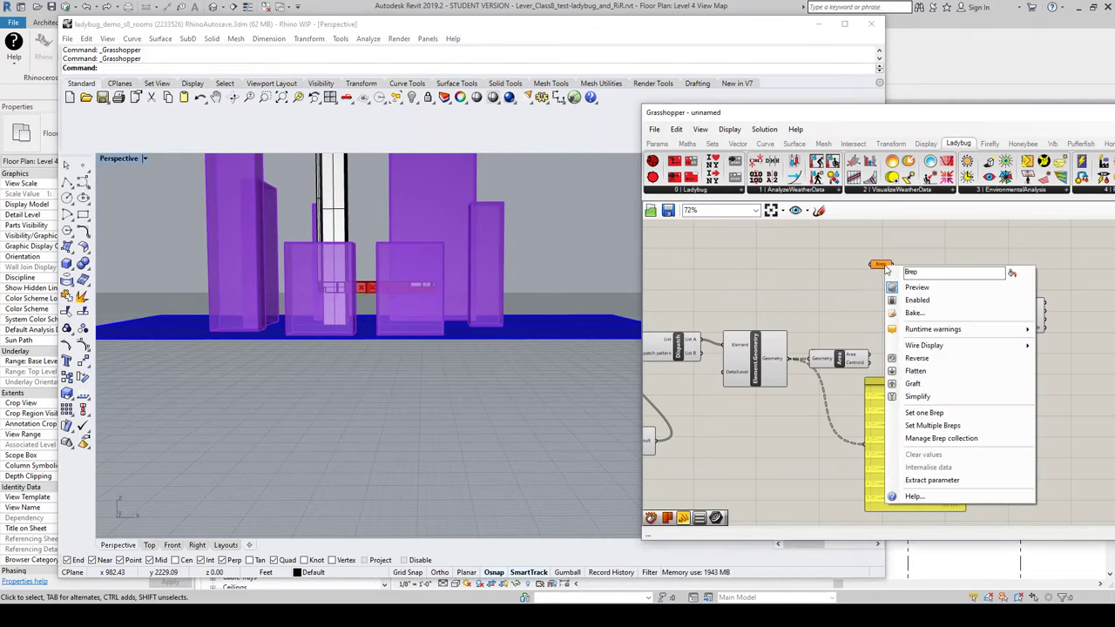
pyautogui.click(924, 426)
pyautogui.moveTo(566, 301); pyautogui.dragTo(150, 213)
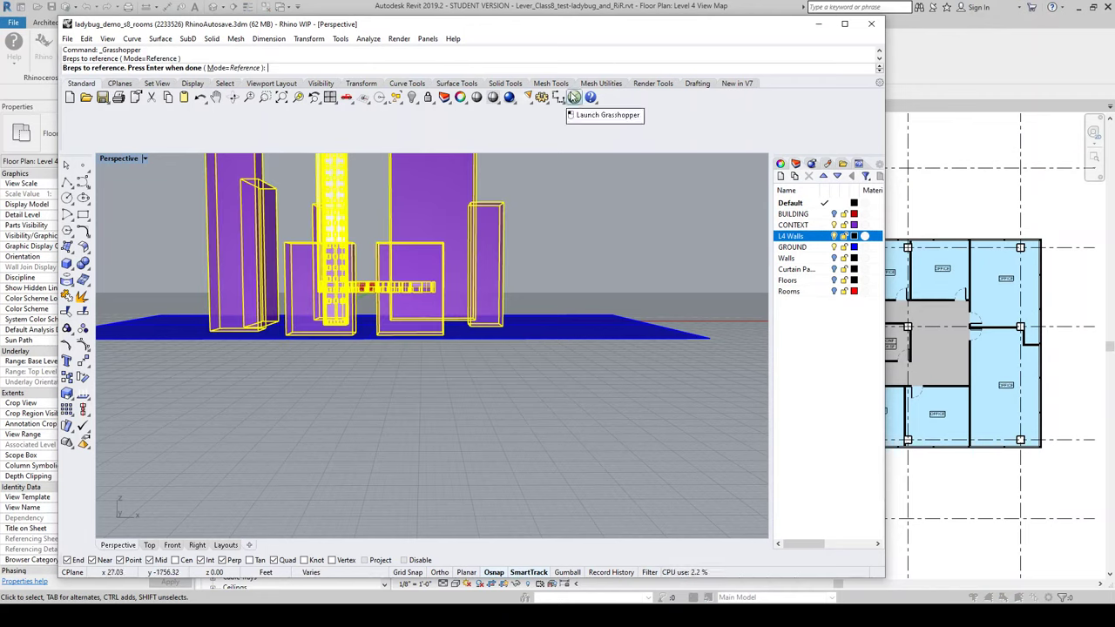
pyautogui.click(574, 96)
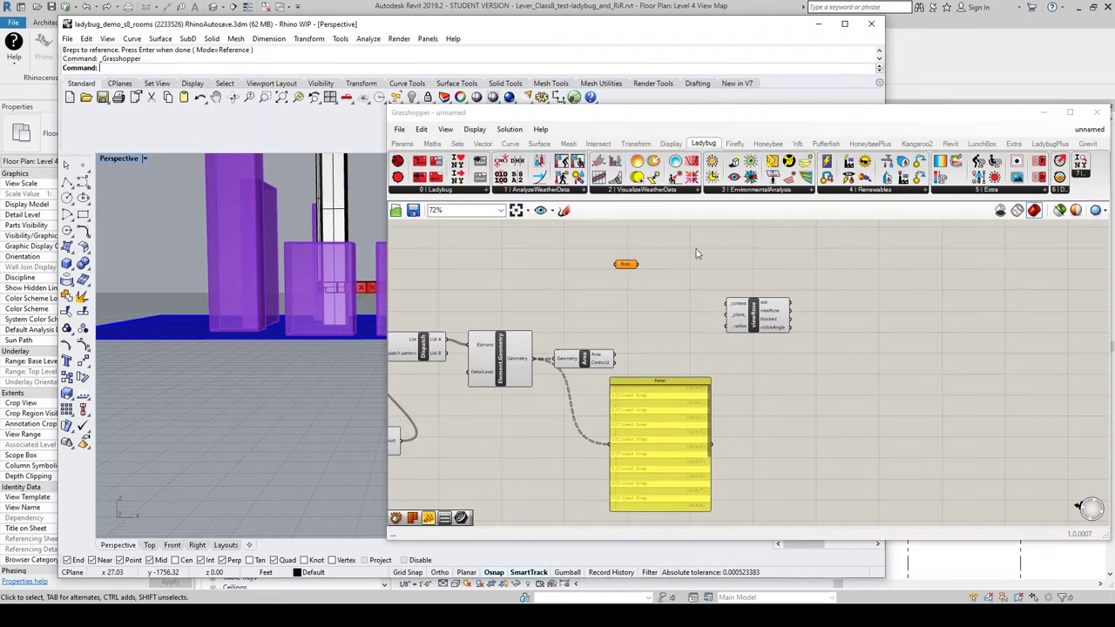
# Reference the context buildings, tower and Level 4 walls as multiple Breps in the Brep parameter and connect it to viewRose's _context input
pyautogui.rightClick(620, 266)
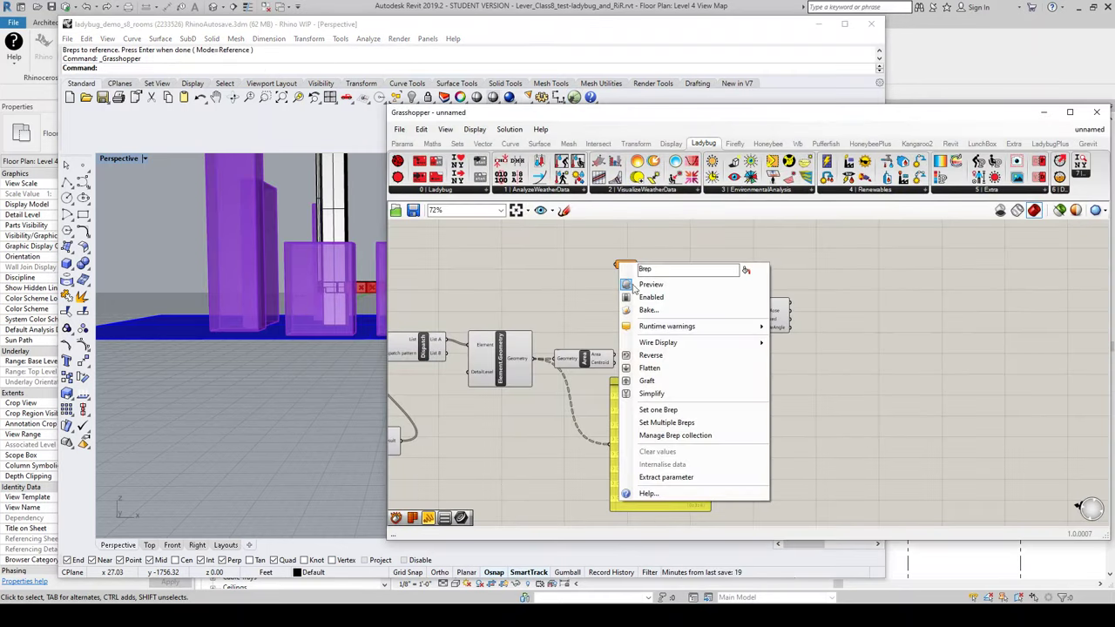
pyautogui.click(652, 424)
pyautogui.moveTo(541, 291); pyautogui.dragTo(140, 216)
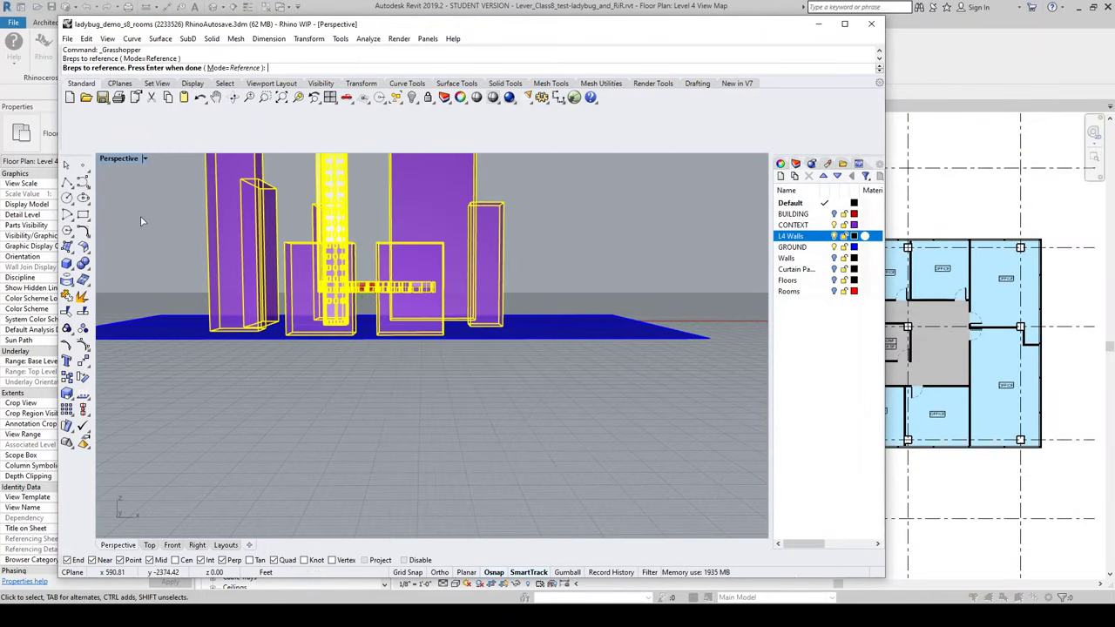
pyautogui.press('Return')
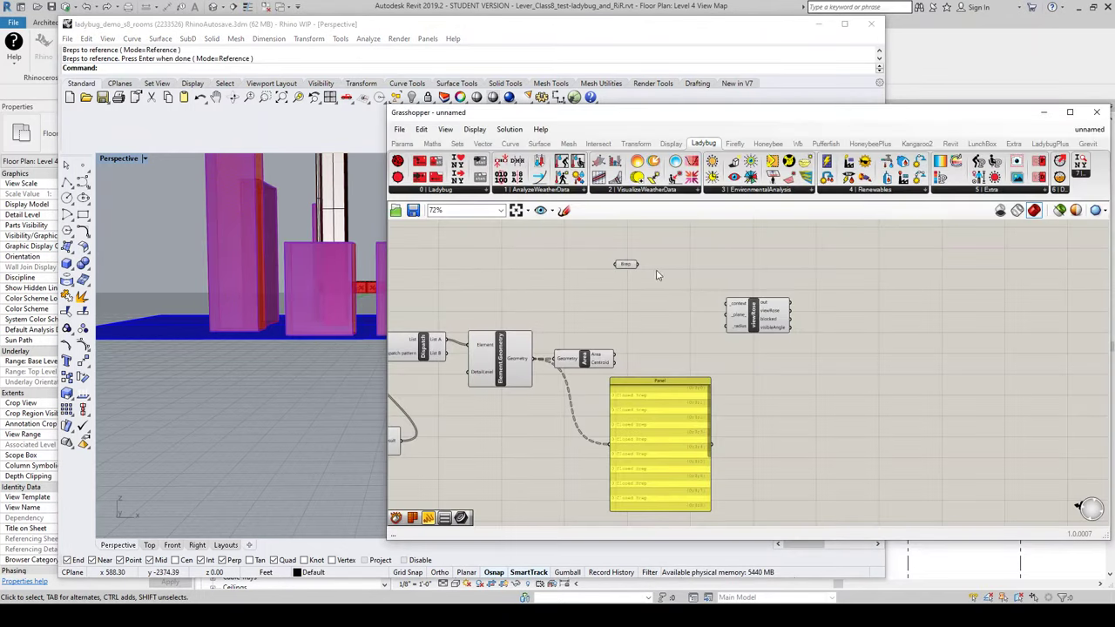
pyautogui.moveTo(638, 265); pyautogui.dragTo(727, 304)
# Move viewRose farther from the Area component and disable it
pyautogui.scroll(2, 723, 318)
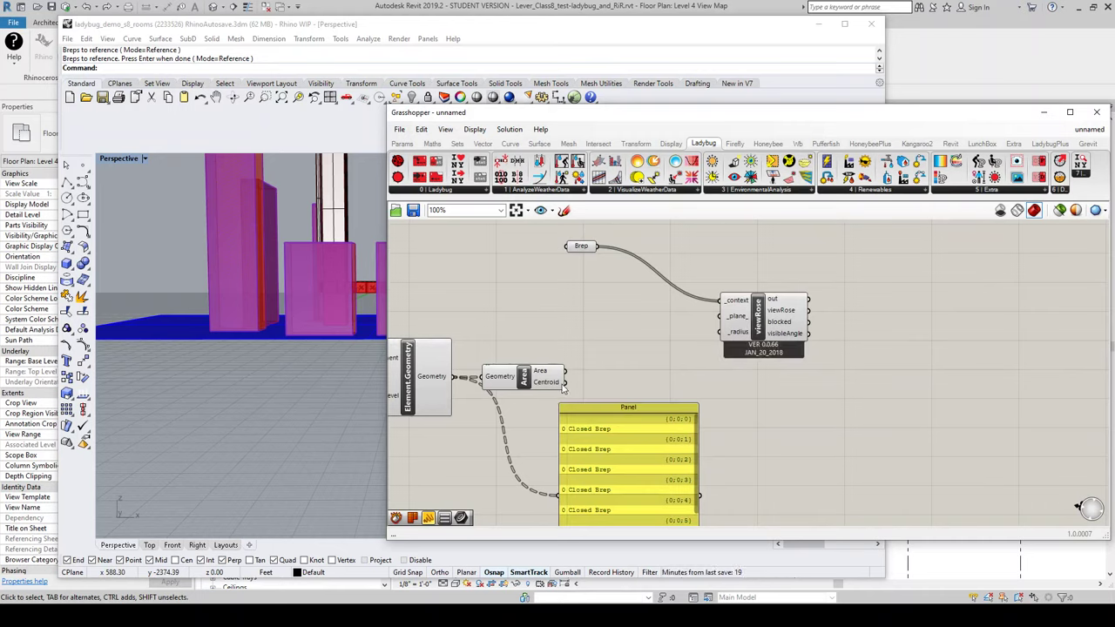
pyautogui.moveTo(564, 383)
pyautogui.moveTo(757, 324); pyautogui.dragTo(868, 324)
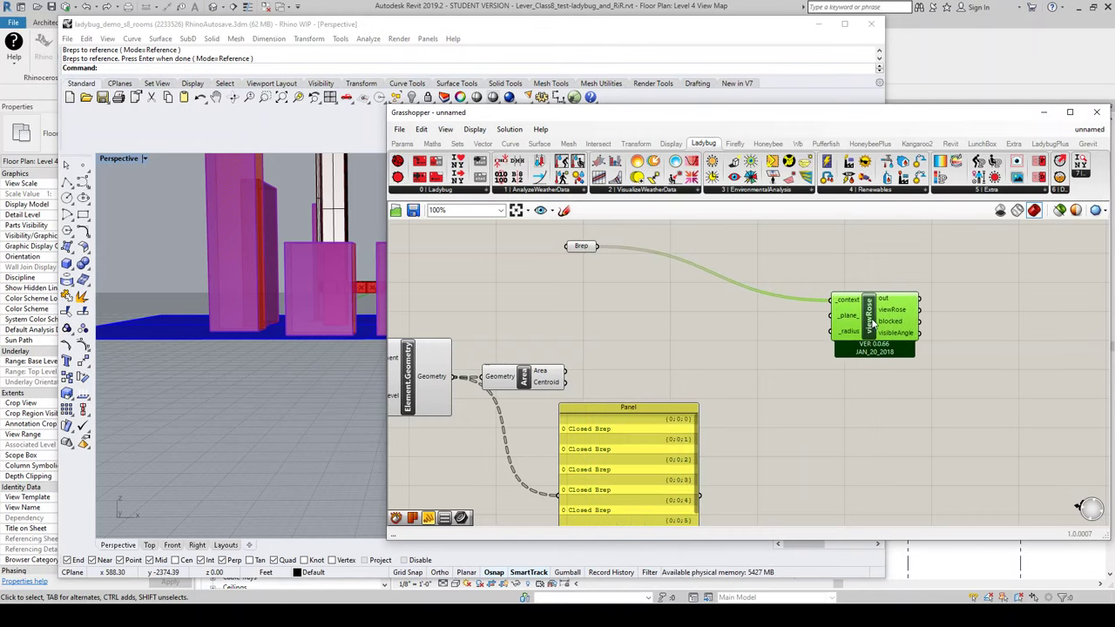
pyautogui.rightClick(871, 322)
pyautogui.click(913, 414)
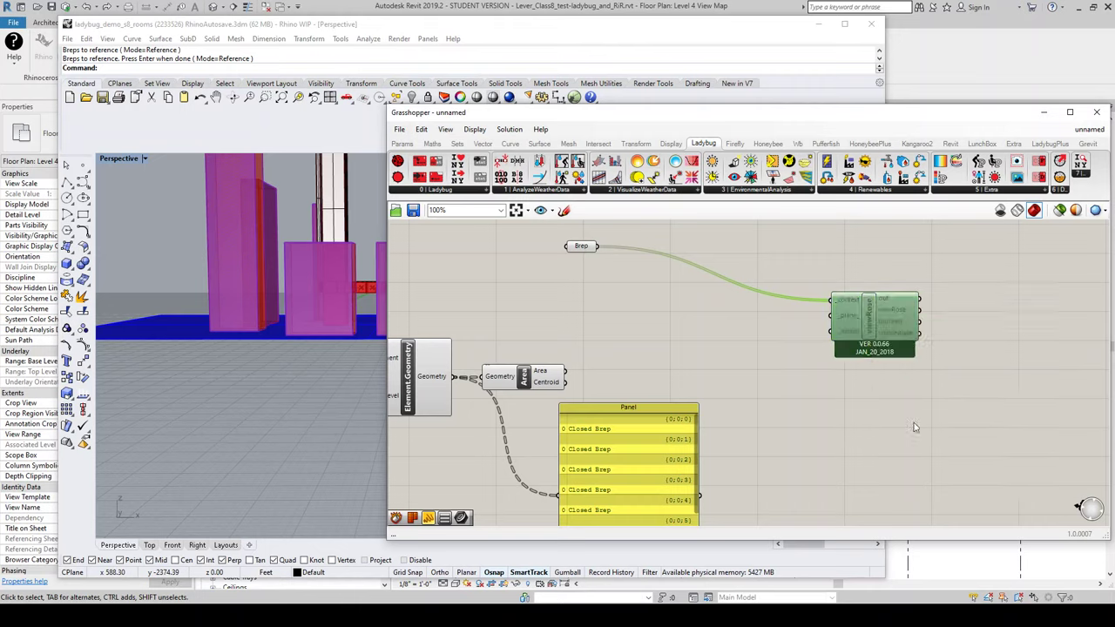
# Add a number slider set to 300, connect it to viewRose's _radius input and position it slightly lower on the canvas
pyautogui.doubleClick(709, 349)
pyautogui.write('300')
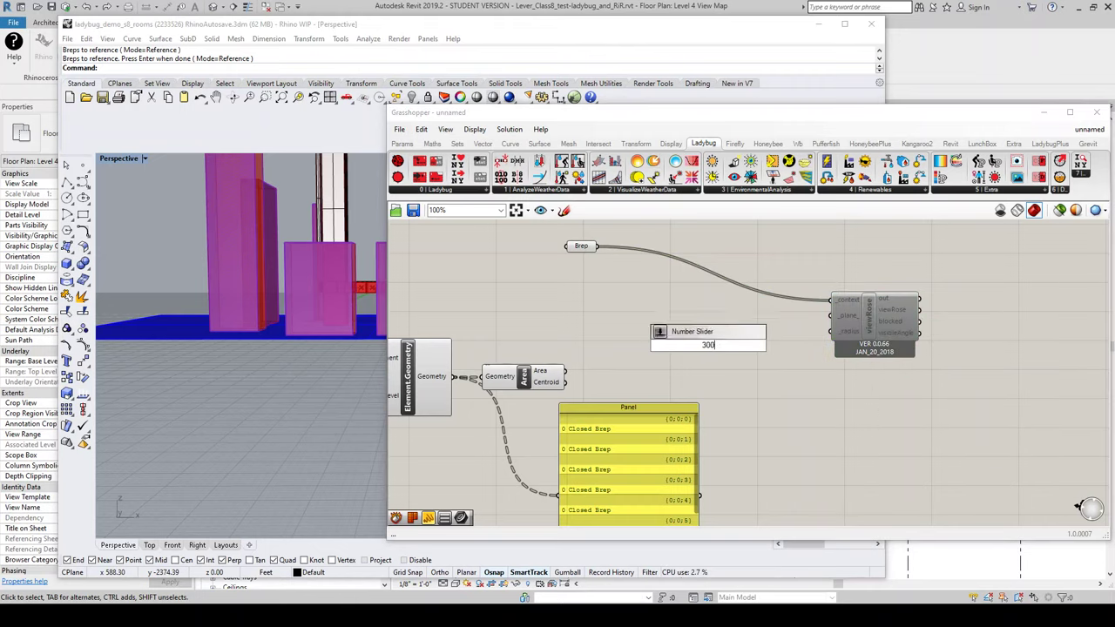
pyautogui.press('Return')
pyautogui.moveTo(764, 346); pyautogui.dragTo(829, 332)
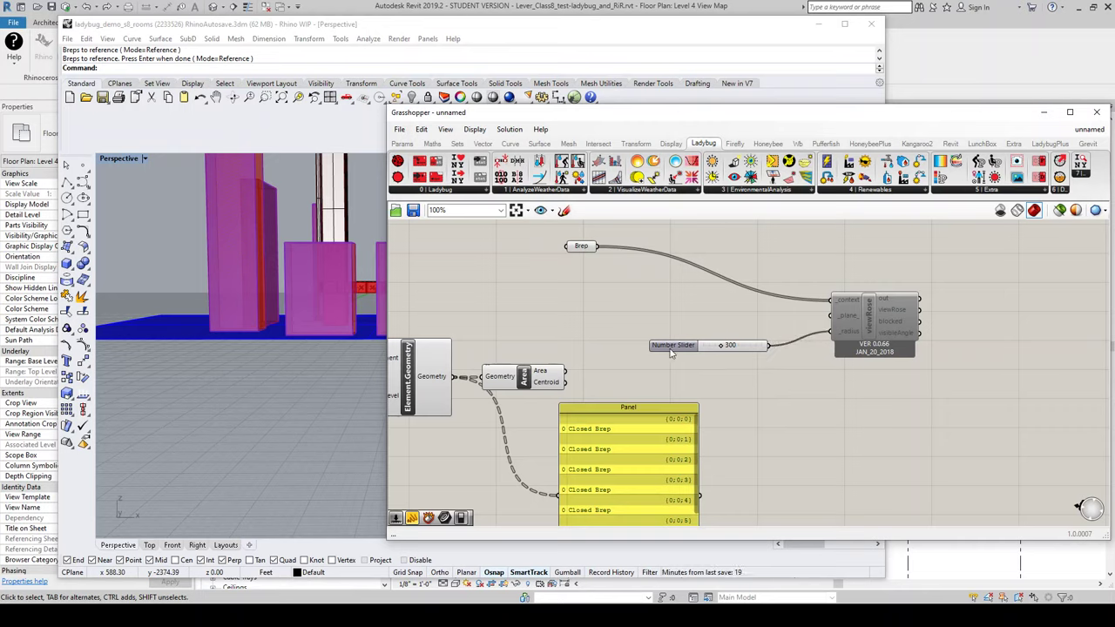
pyautogui.moveTo(675, 344); pyautogui.dragTo(665, 367)
pyautogui.scroll(-3, 321, 277)
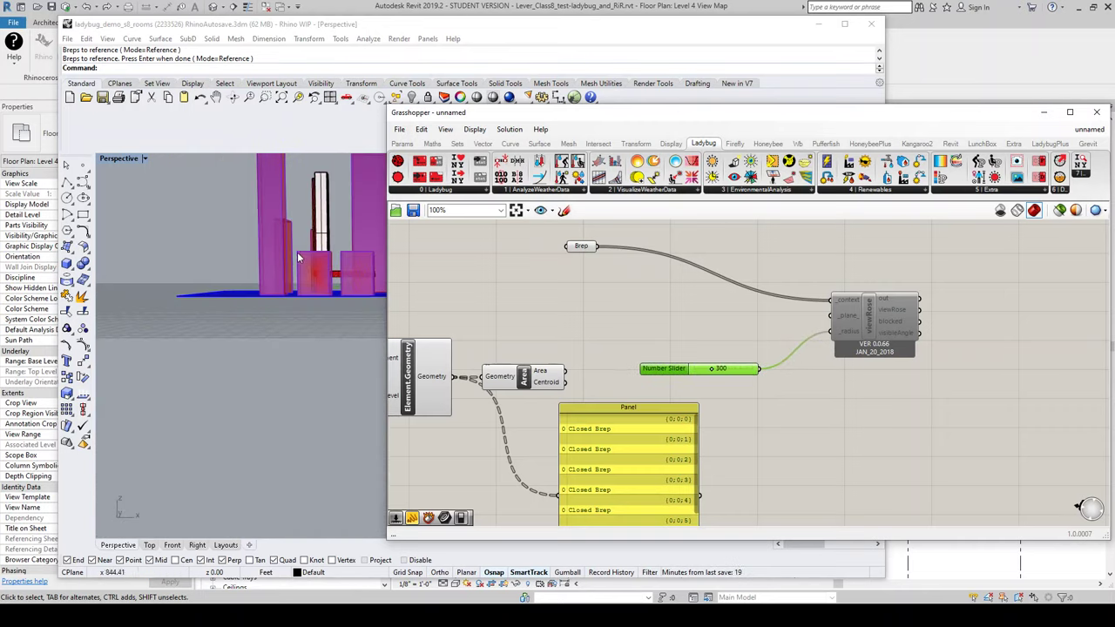
pyautogui.moveTo(297, 251); pyautogui.dragTo(238, 333, button='right')
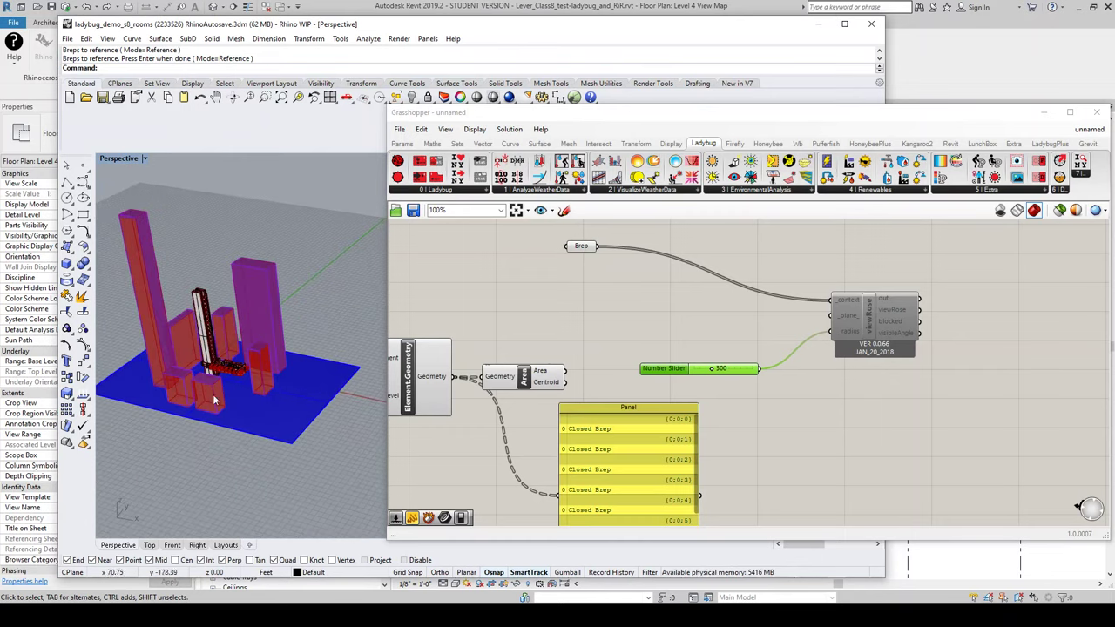
# Shift the radius slider slightly and connect the Area component's Centroid output to viewRose's _plane_ input and to the panel
pyautogui.scroll(3, 169, 388)
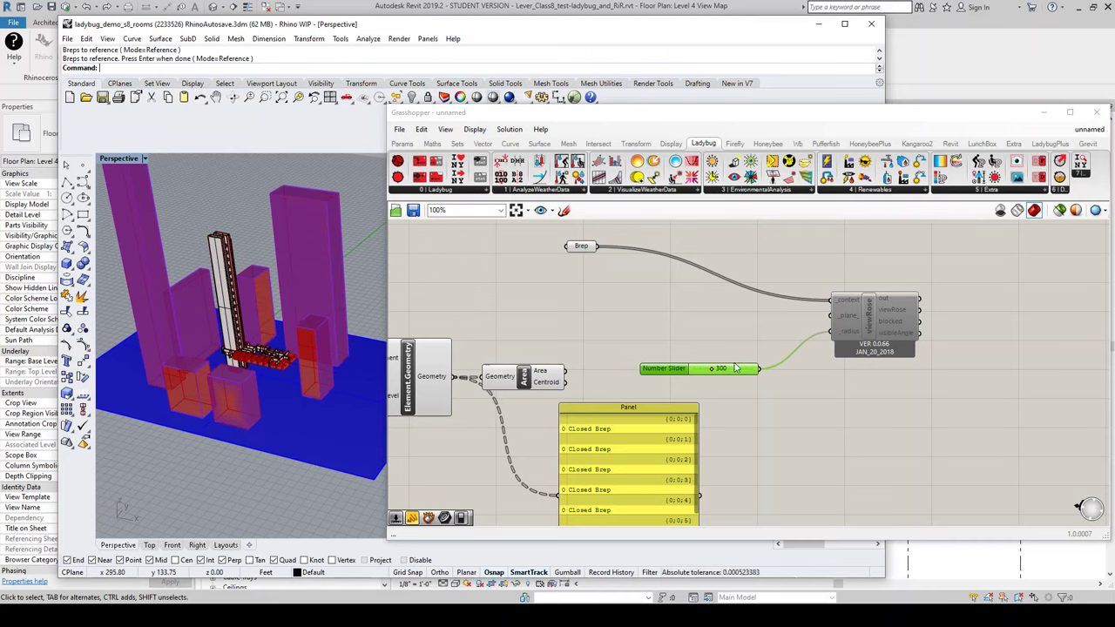
pyautogui.moveTo(685, 371); pyautogui.dragTo(677, 379)
pyautogui.moveTo(567, 385); pyautogui.dragTo(828, 320)
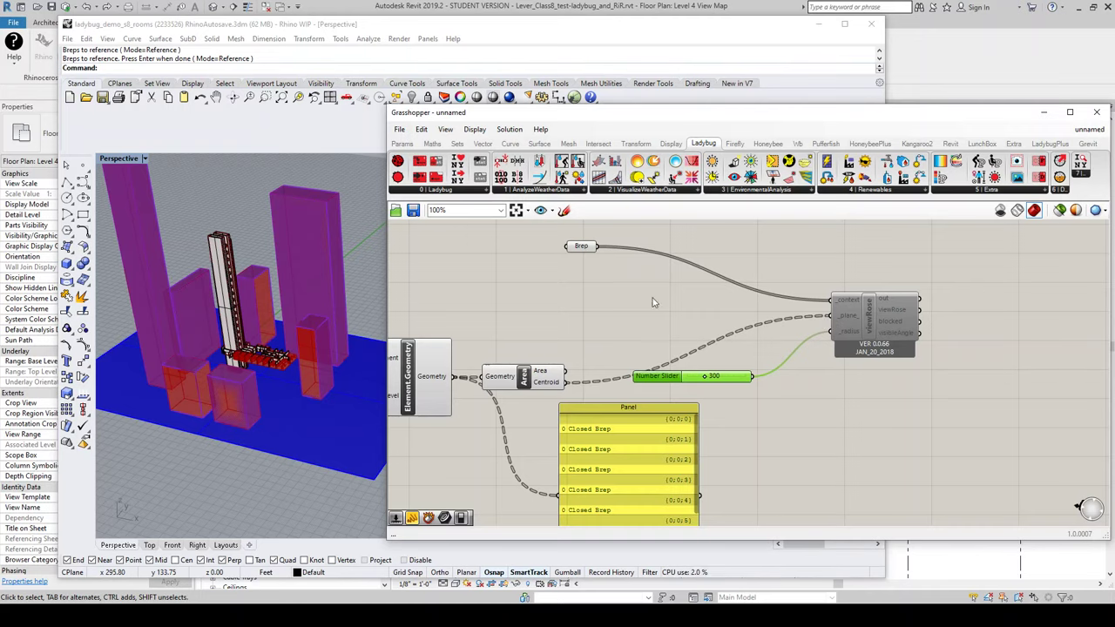
pyautogui.scroll(-1, 622, 312)
pyautogui.moveTo(574, 372); pyautogui.dragTo(726, 448)
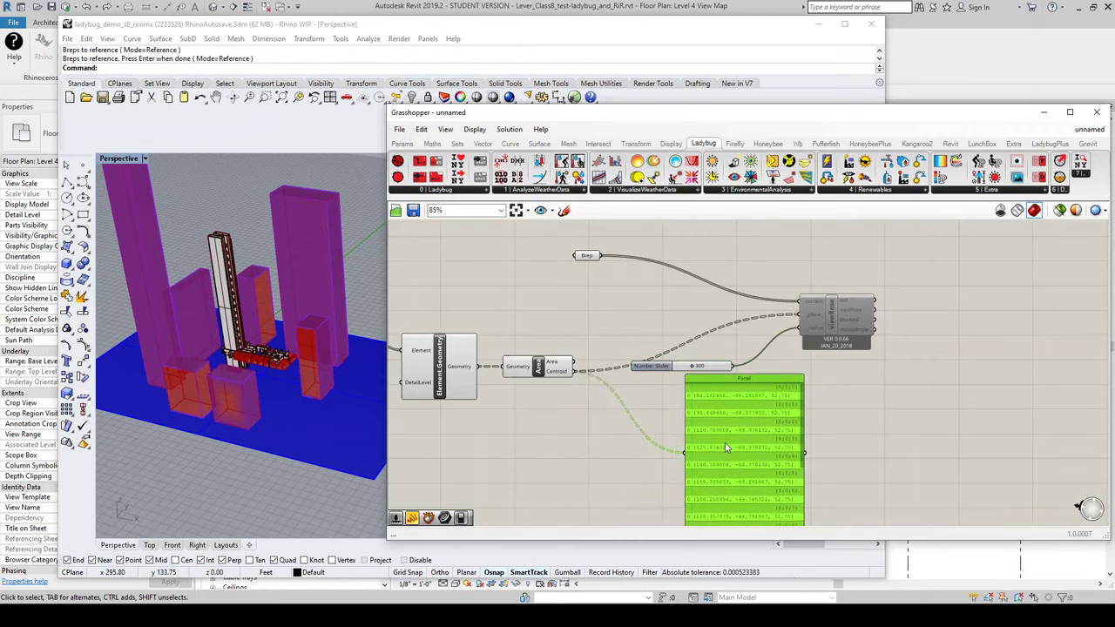
pyautogui.scroll(-2, 643, 317)
pyautogui.scroll(2, 696, 331)
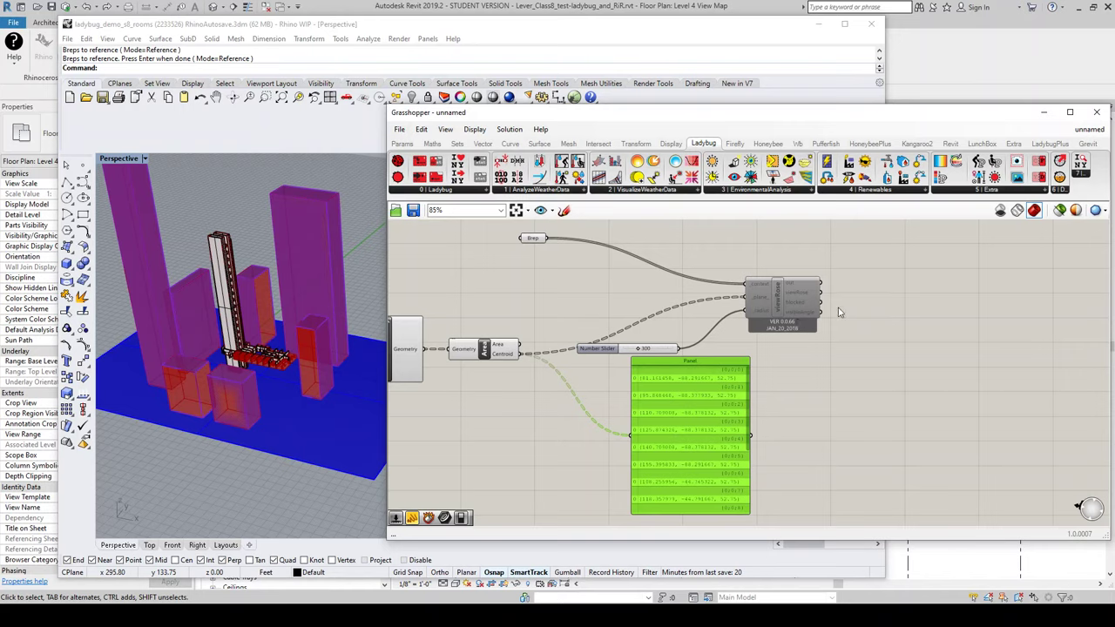
# Enable the viewRose component to run the view analysis, and bring the Grasshopper canvas back in front of Rhino
pyautogui.rightClick(802, 301)
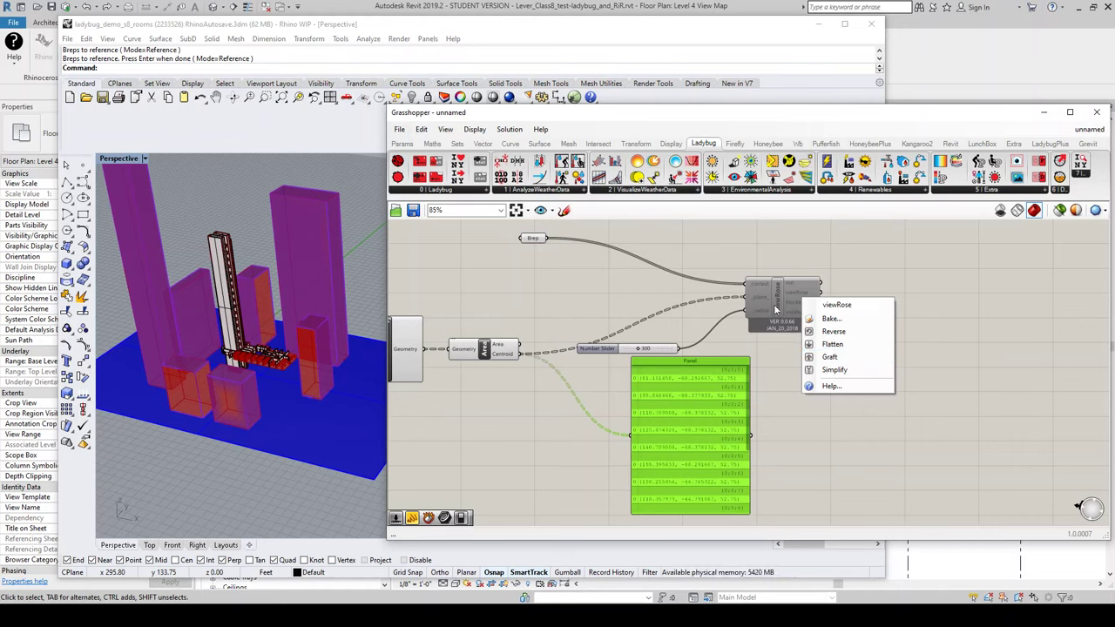
pyautogui.click(781, 309)
pyautogui.rightClick(783, 301)
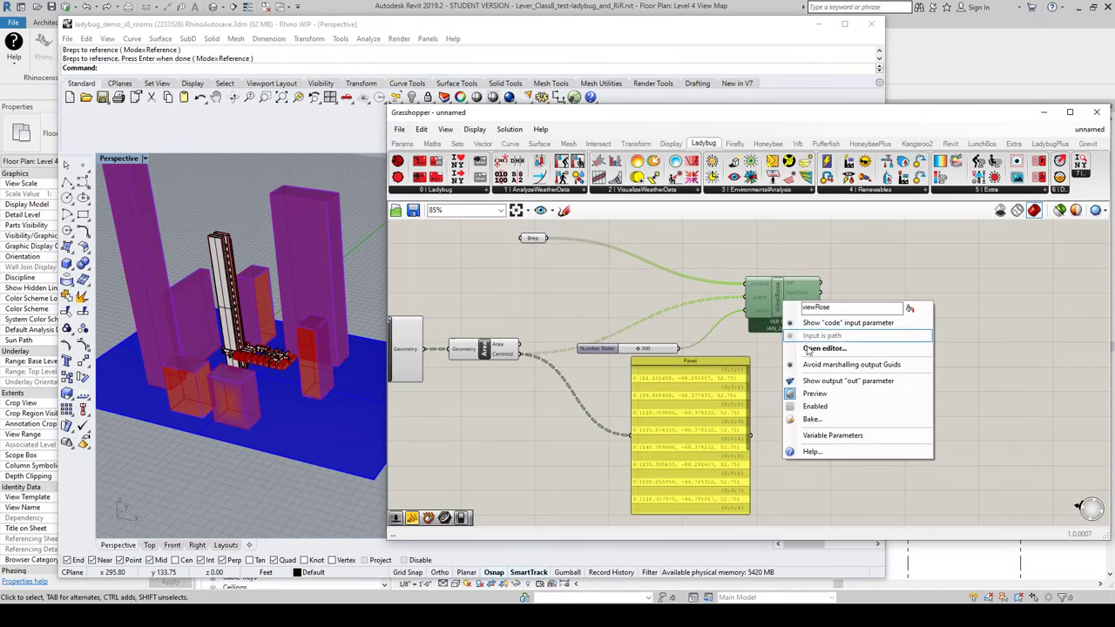
pyautogui.click(817, 408)
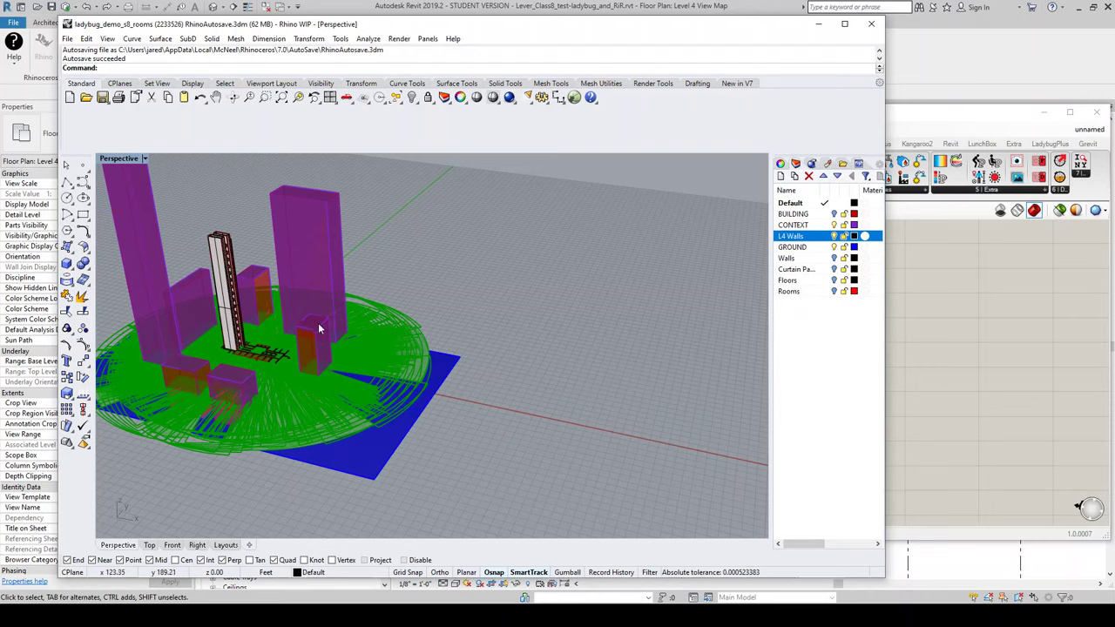
pyautogui.click(575, 98)
pyautogui.click(769, 343)
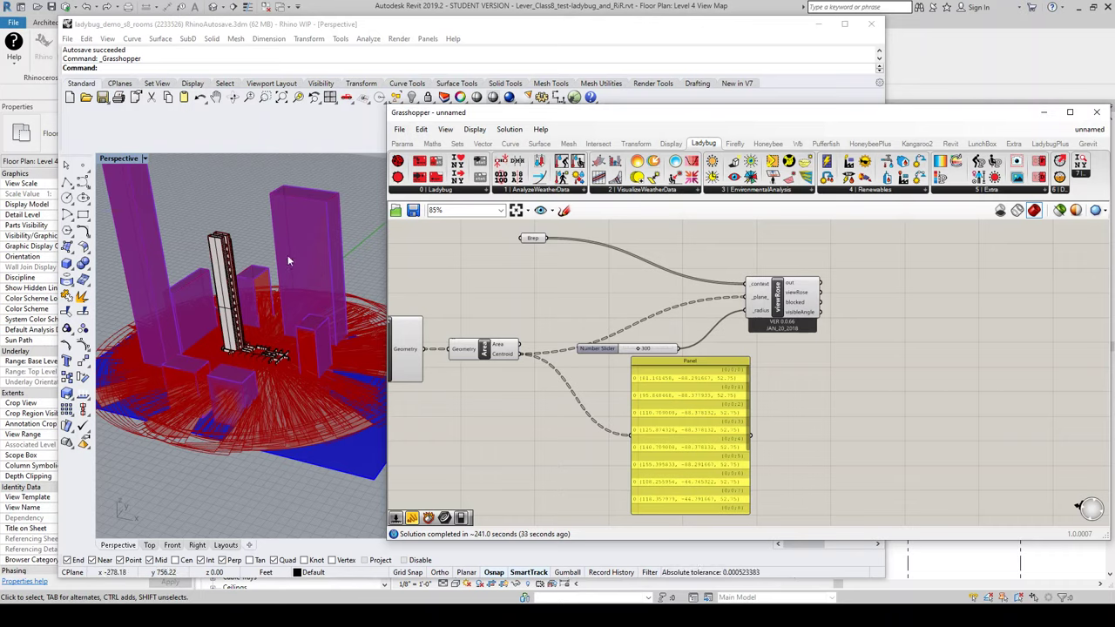
# Examine the view rose geometry in the Rhino Perspective view around the Level 4 walls, tower and context buildings
pyautogui.moveTo(289, 258); pyautogui.dragTo(277, 317, button='right')
pyautogui.scroll(5, 280, 357)
pyautogui.scroll(-3, 266, 379)
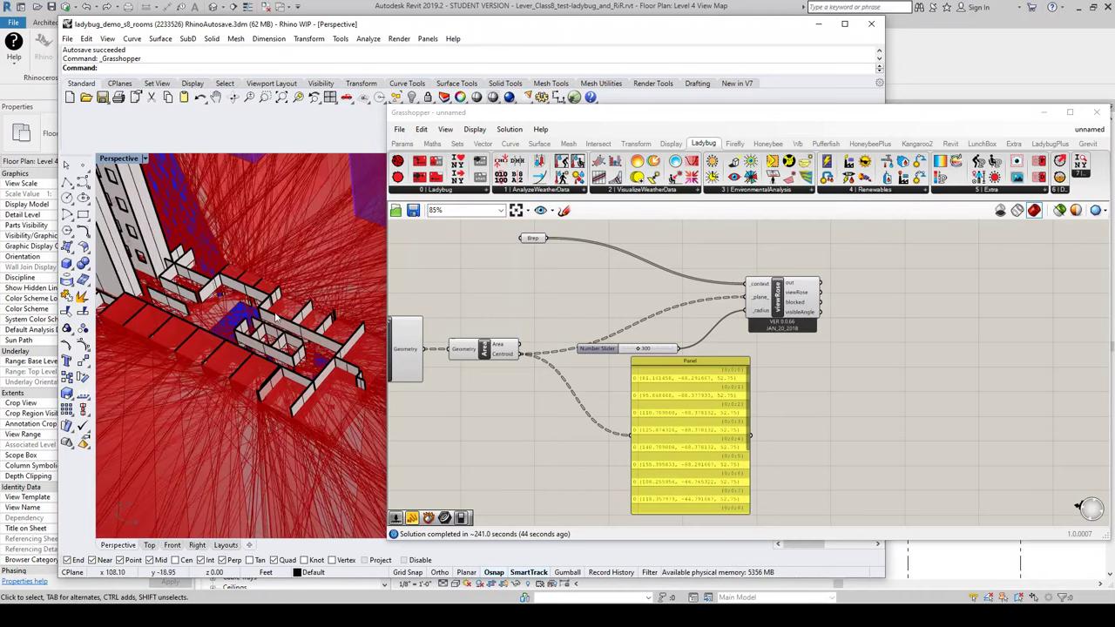
pyautogui.scroll(-4, 332, 357)
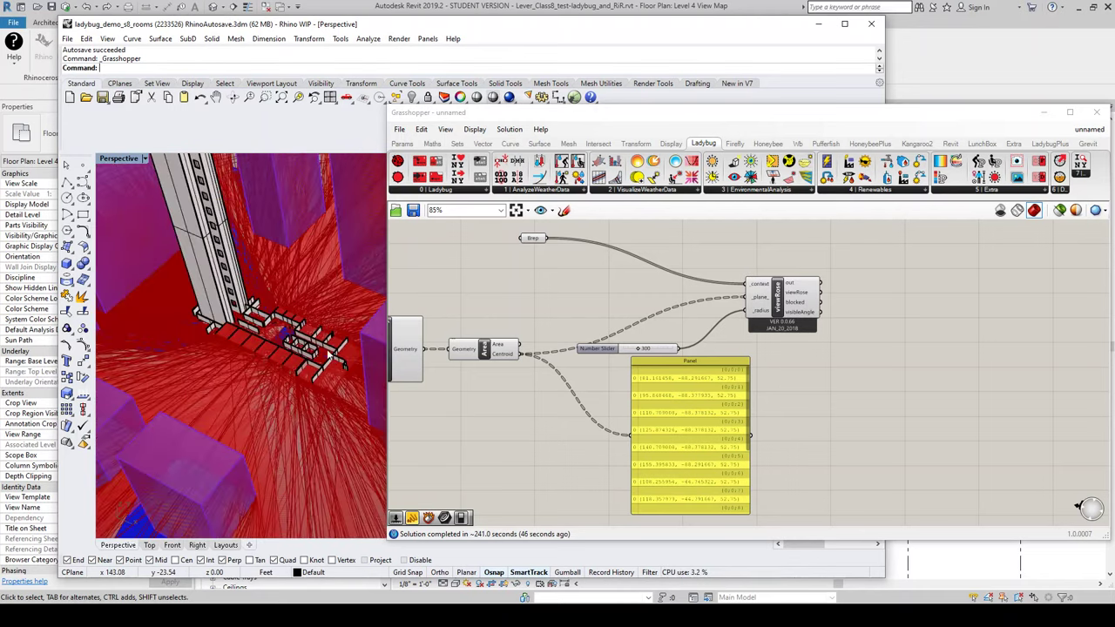
pyautogui.scroll(5, 330, 355)
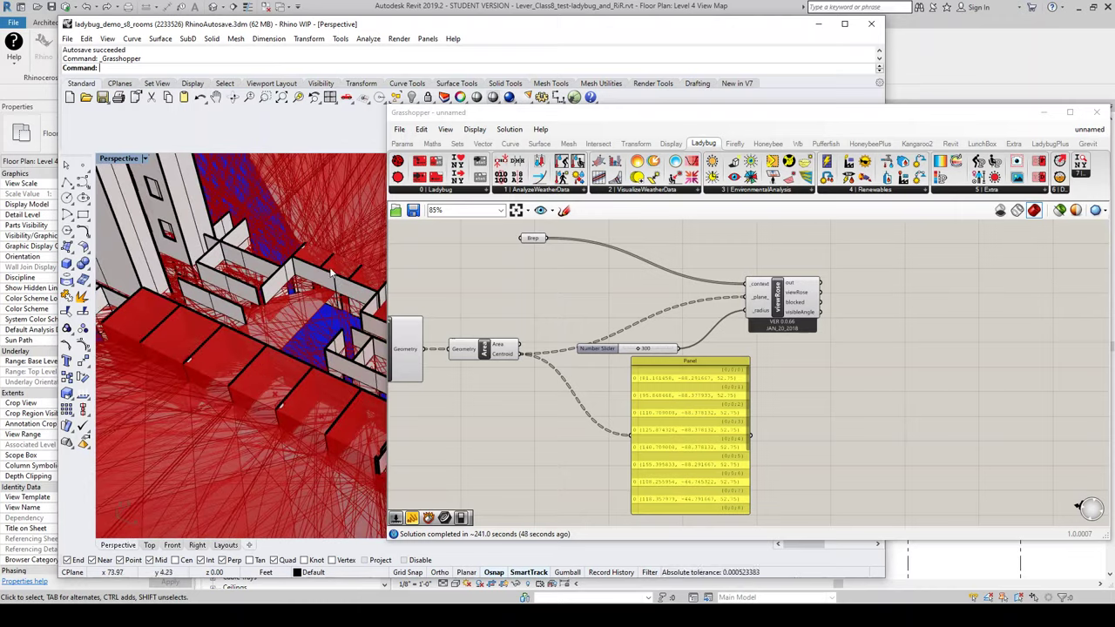
pyautogui.scroll(-3, 231, 284)
pyautogui.scroll(2, 338, 326)
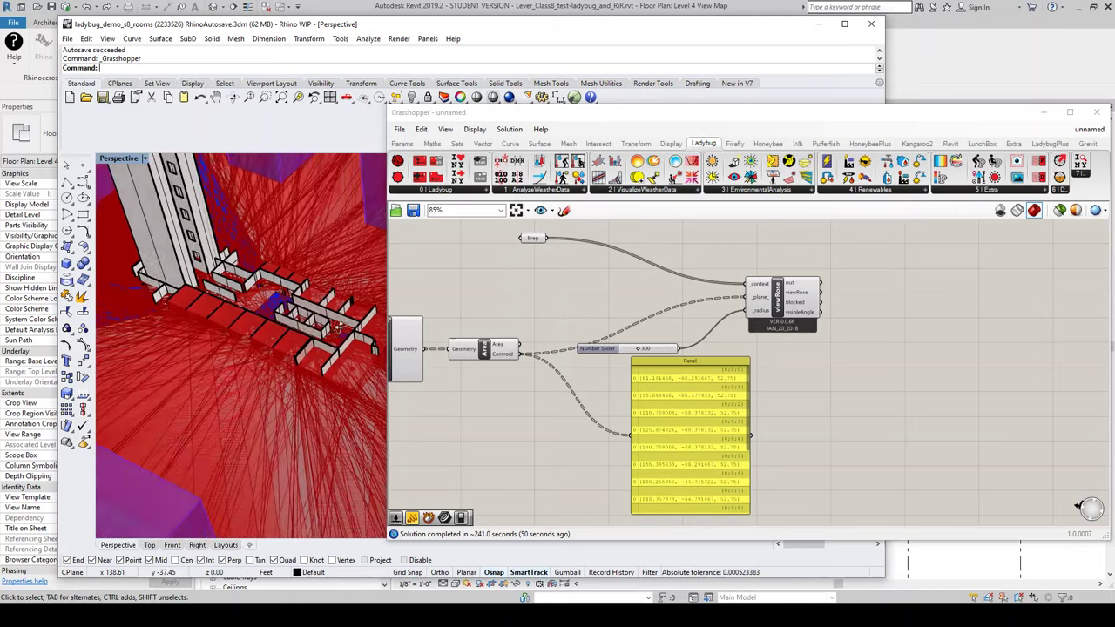
pyautogui.scroll(-2, 339, 326)
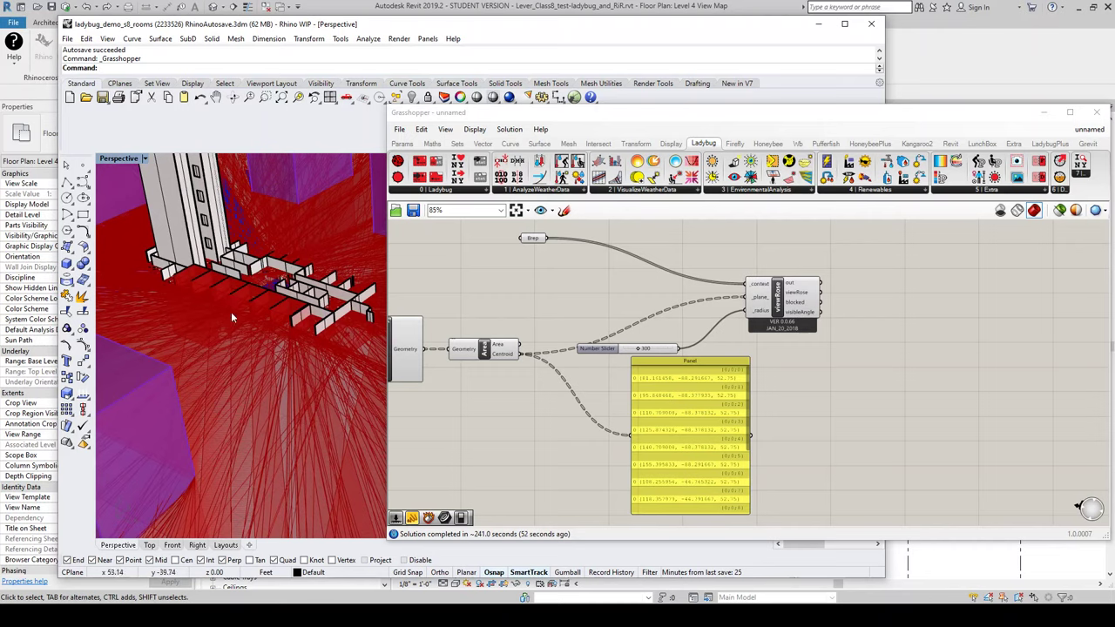
pyautogui.scroll(-3, 258, 253)
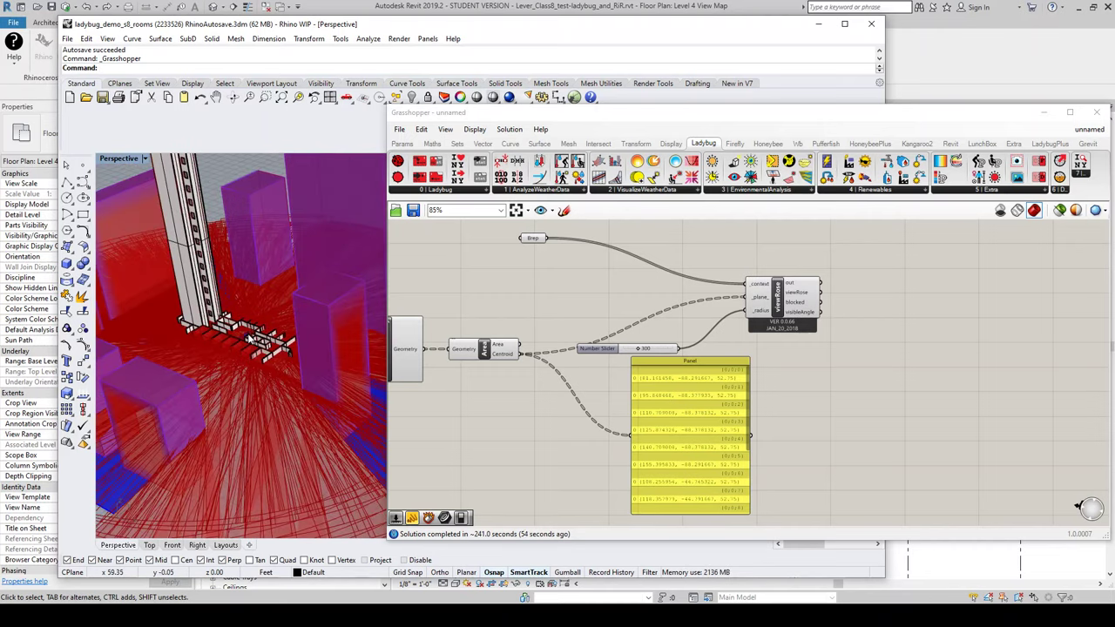
pyautogui.scroll(-5, 252, 337)
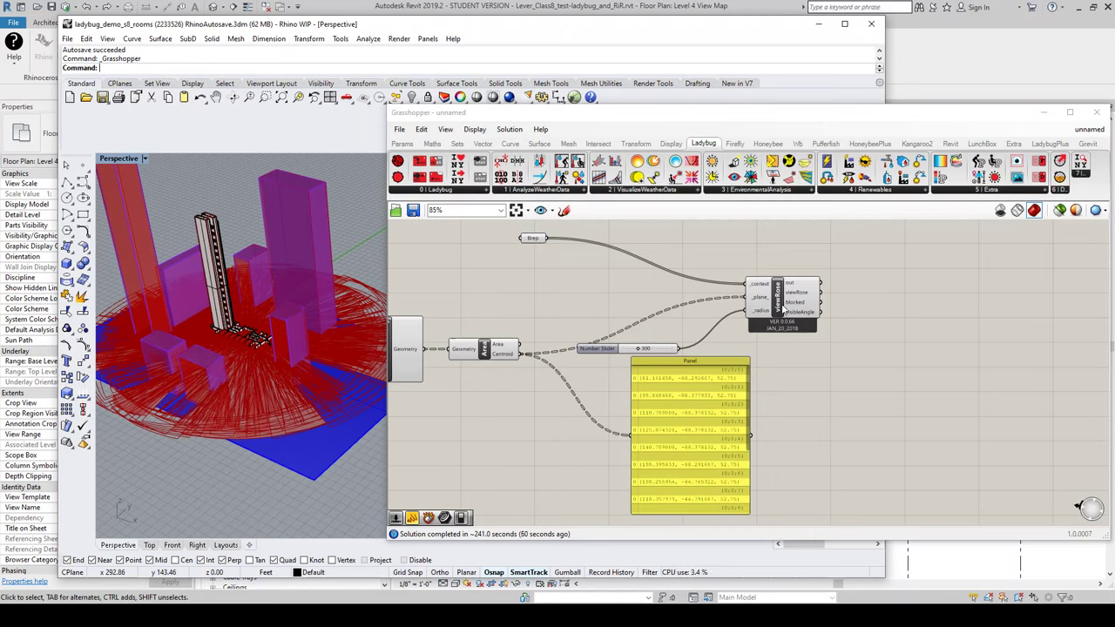
# Turn off the preview of the viewRose component
pyautogui.moveTo(783, 308)
pyautogui.click(783, 310)
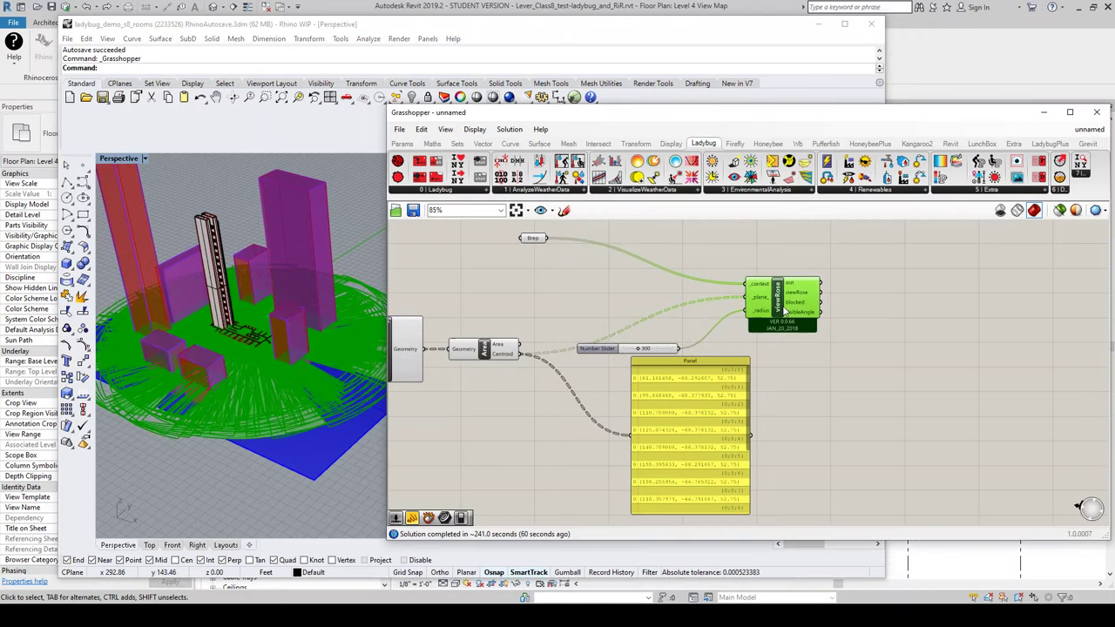
pyautogui.rightClick(784, 310)
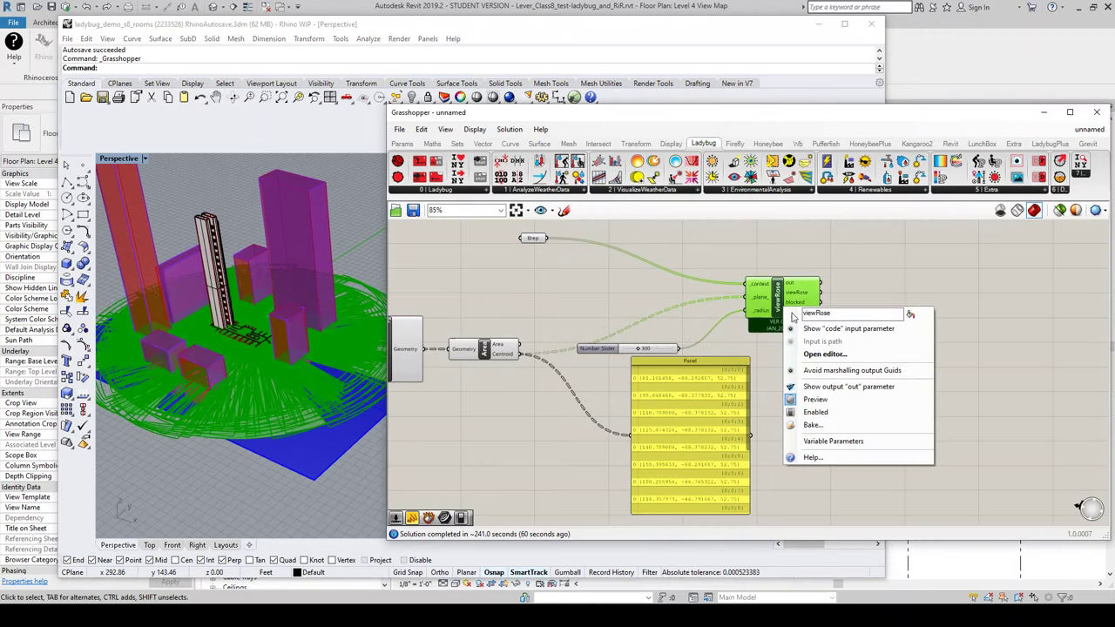
pyautogui.click(819, 399)
pyautogui.click(859, 358)
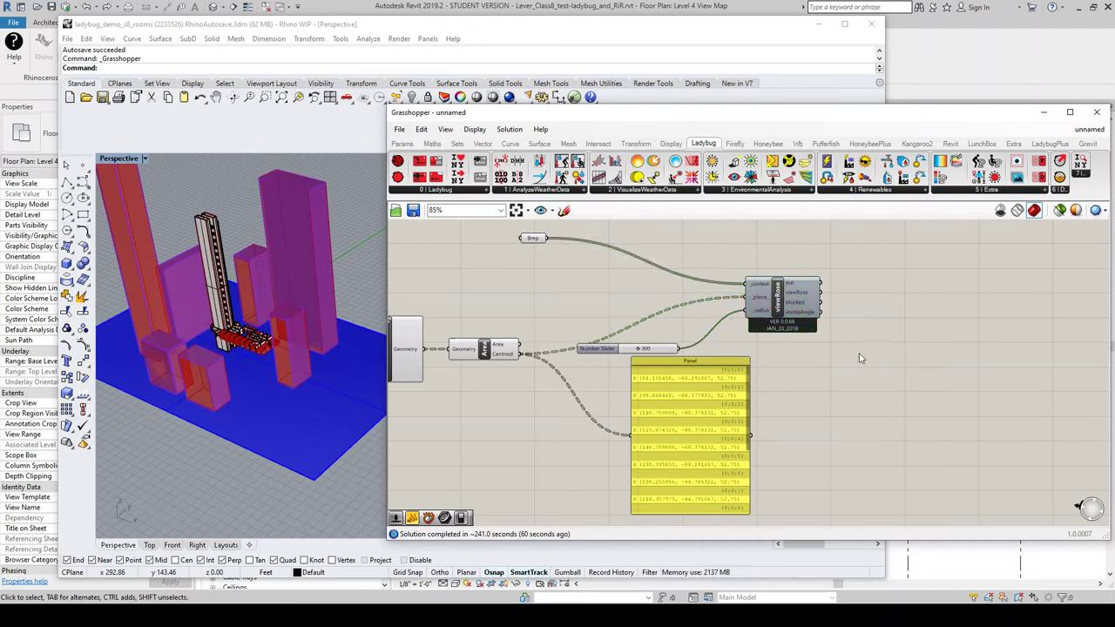
# Add a Flatten Tree component beside viewRose
pyautogui.doubleClick(860, 358)
pyautogui.write('flatte')
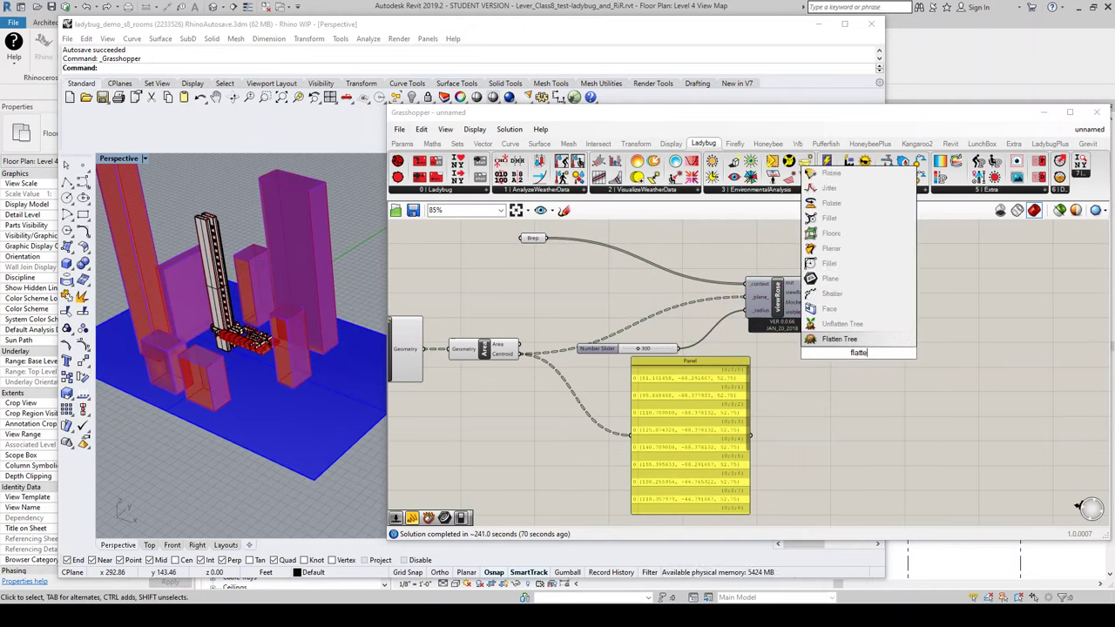
pyautogui.click(840, 338)
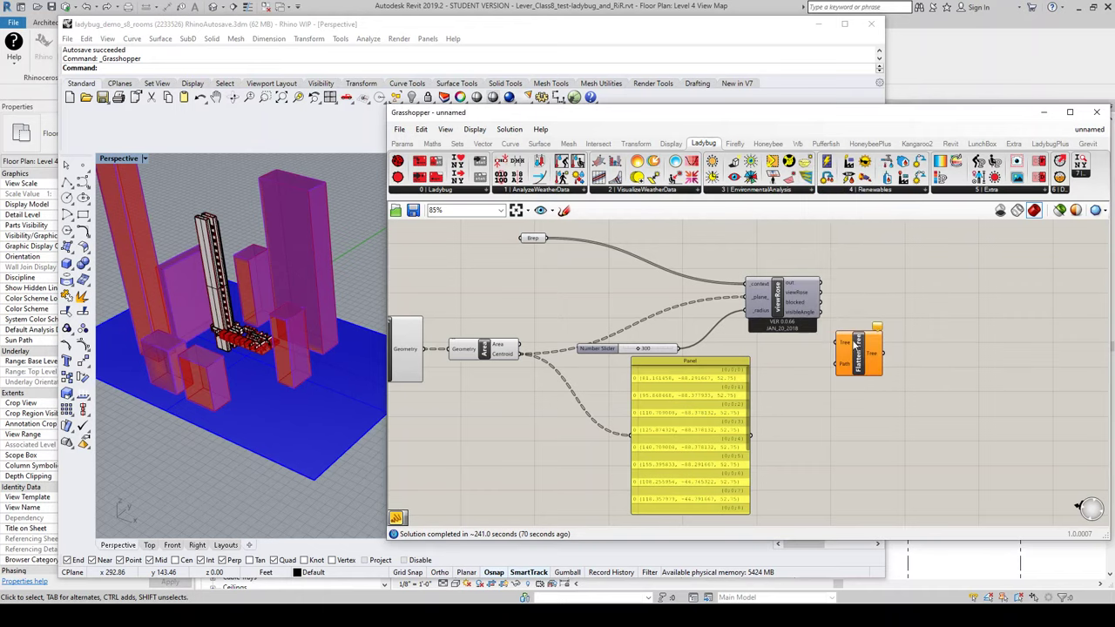
# Add a panel above Flatten Tree and connect the viewRose output to it
pyautogui.scroll(5, 819, 322)
pyautogui.moveTo(766, 280)
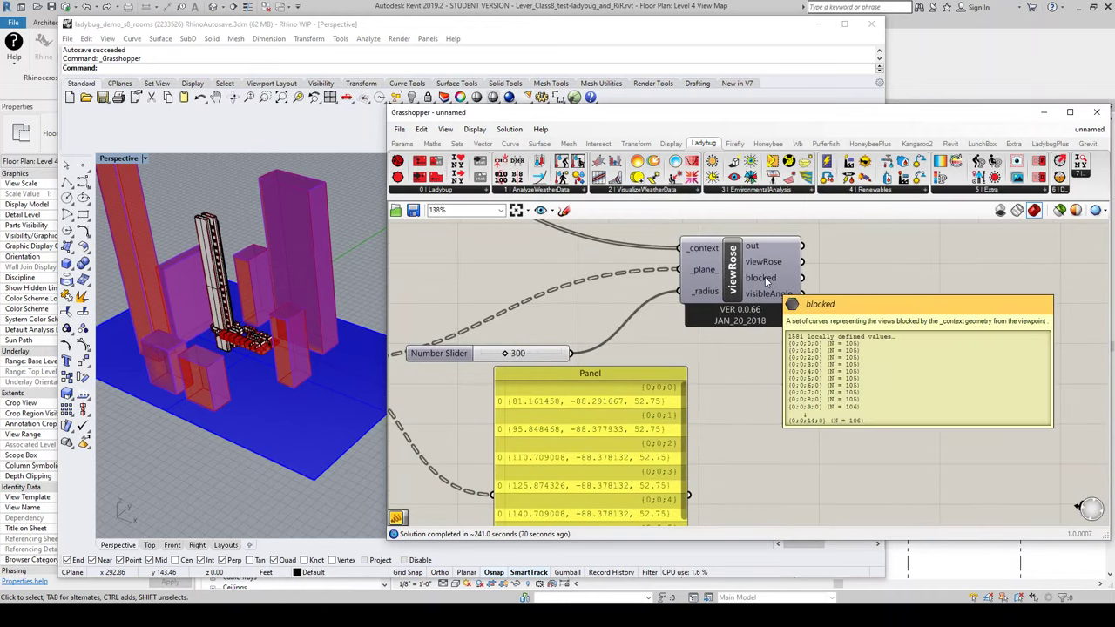
pyautogui.doubleClick(843, 258)
pyautogui.write('panel')
pyautogui.press('Return')
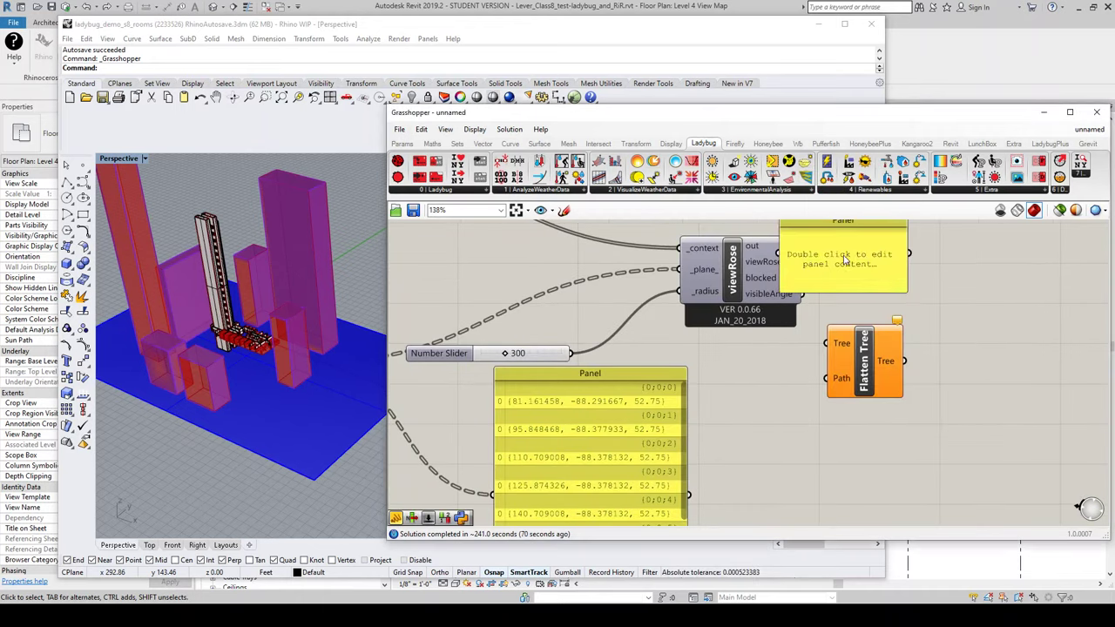
pyautogui.moveTo(878, 292); pyautogui.dragTo(955, 284)
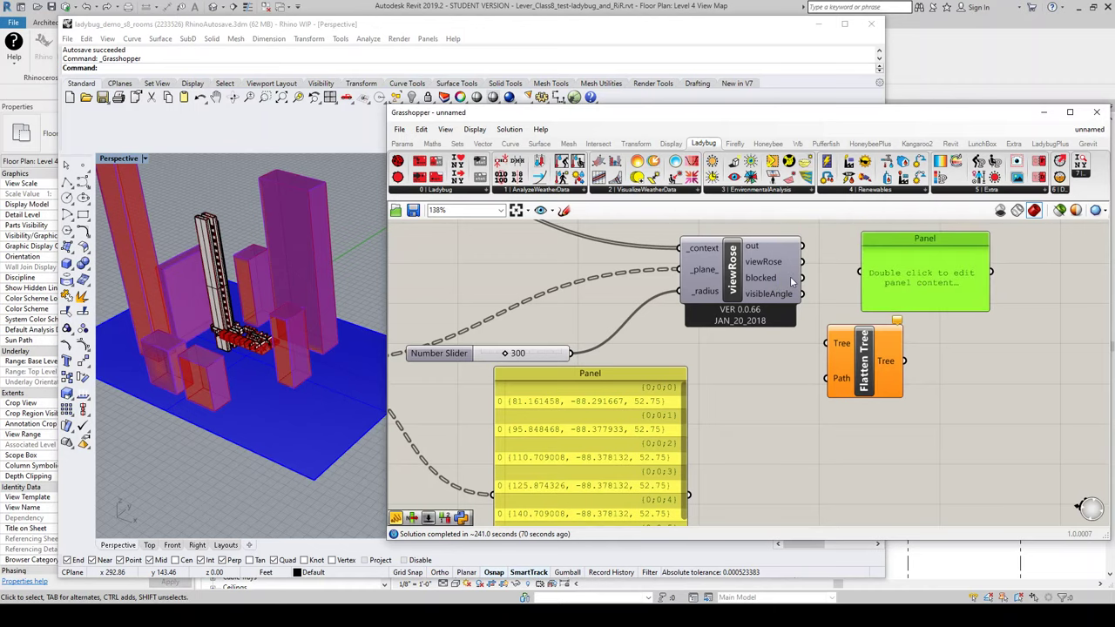
pyautogui.moveTo(802, 261); pyautogui.dragTo(860, 272)
pyautogui.scroll(3, 914, 273)
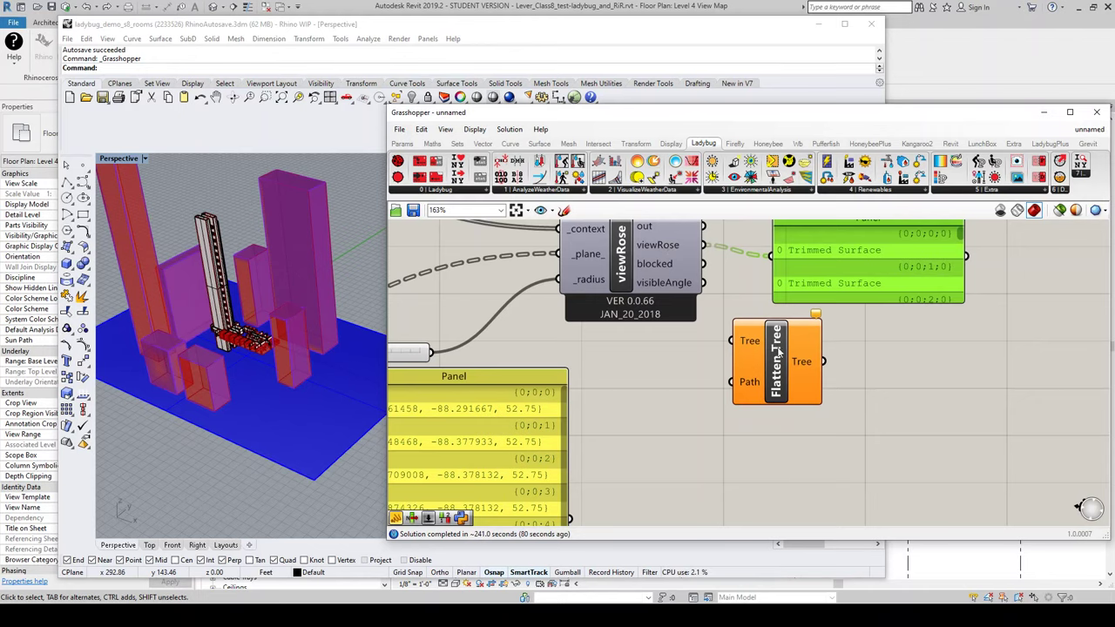
# Route the viewRose output through Flatten Tree into the new panel, and turn off Flatten Tree's preview
pyautogui.moveTo(778, 355); pyautogui.dragTo(807, 335)
pyautogui.moveTo(704, 246); pyautogui.dragTo(758, 320)
pyautogui.scroll(-3, 813, 356)
pyautogui.scroll(3, 831, 350)
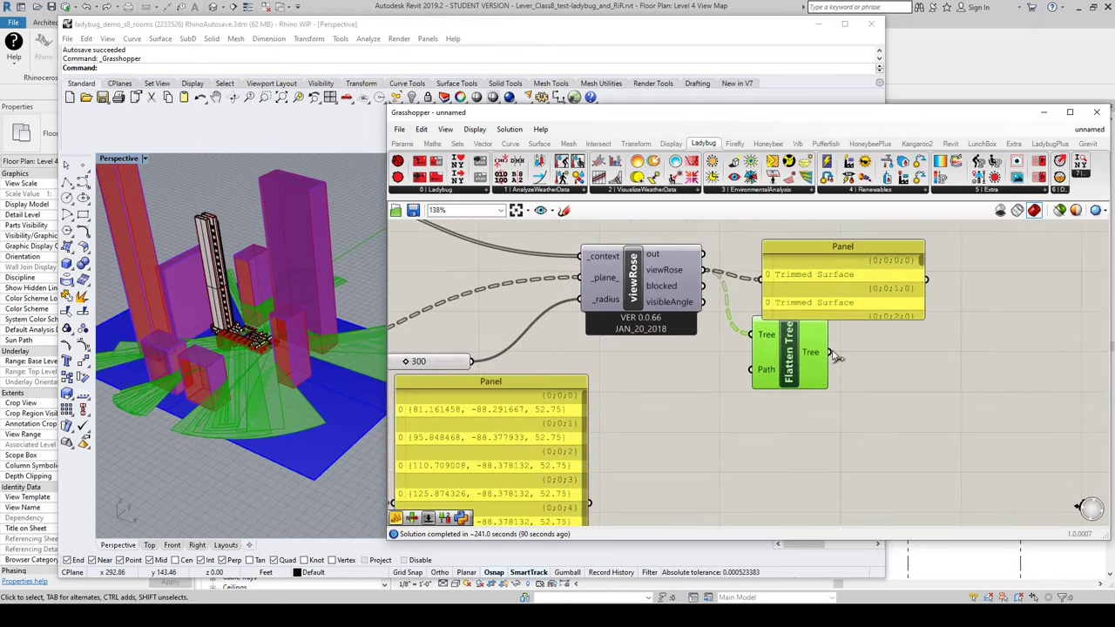
pyautogui.moveTo(829, 351); pyautogui.dragTo(760, 279)
pyautogui.rightClick(790, 348)
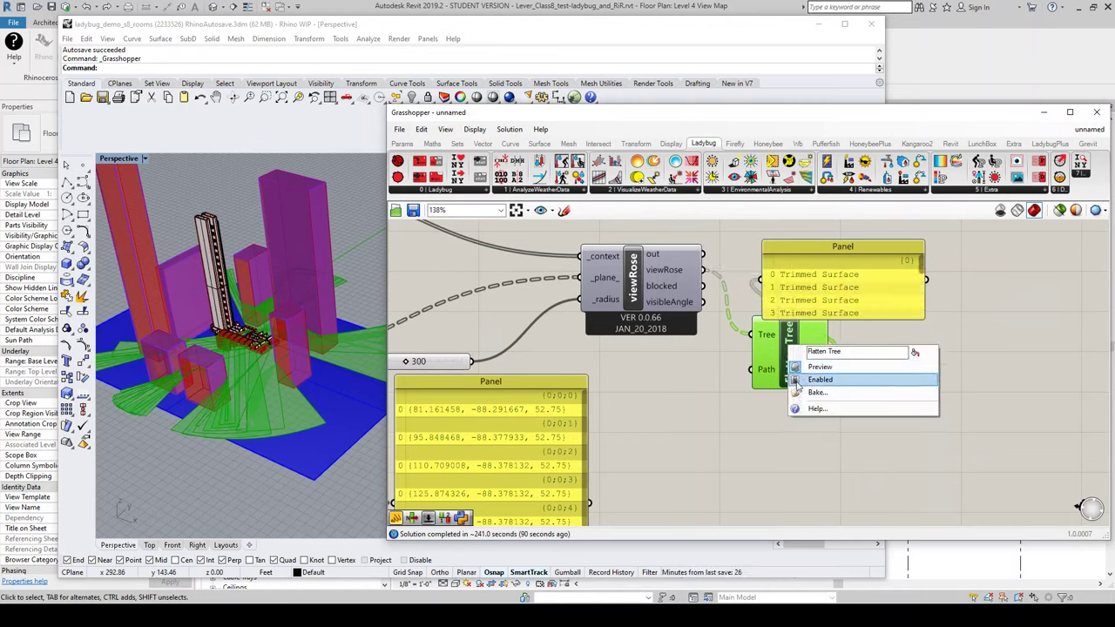
pyautogui.click(819, 371)
# Add a List Item component beside Flatten Tree and connect the flattened Tree output to its List input
pyautogui.doubleClick(815, 406)
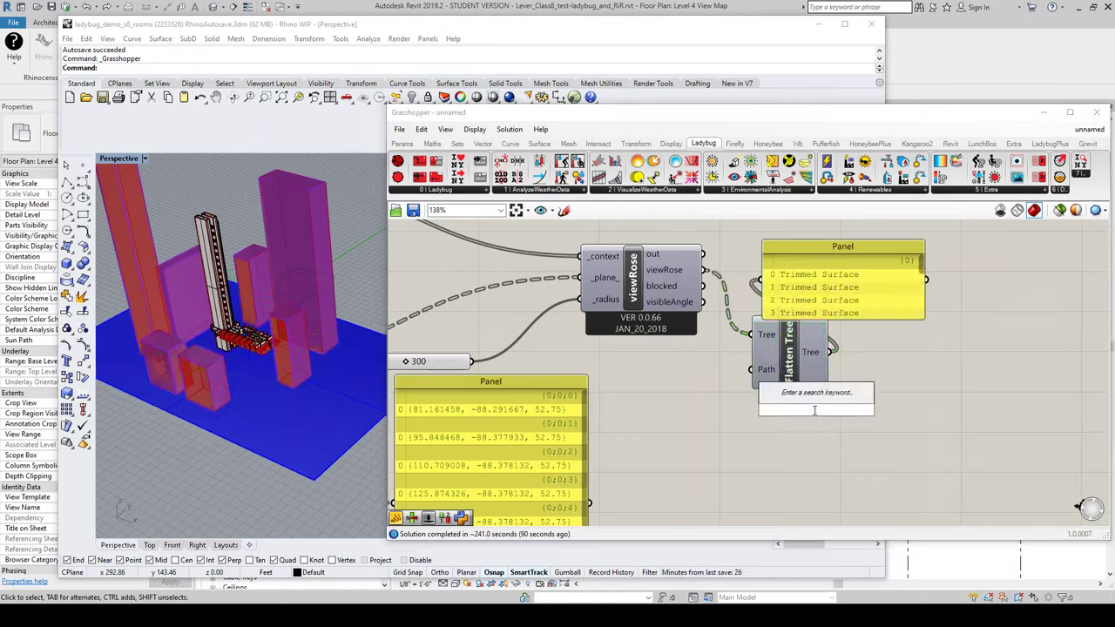
pyautogui.write('item')
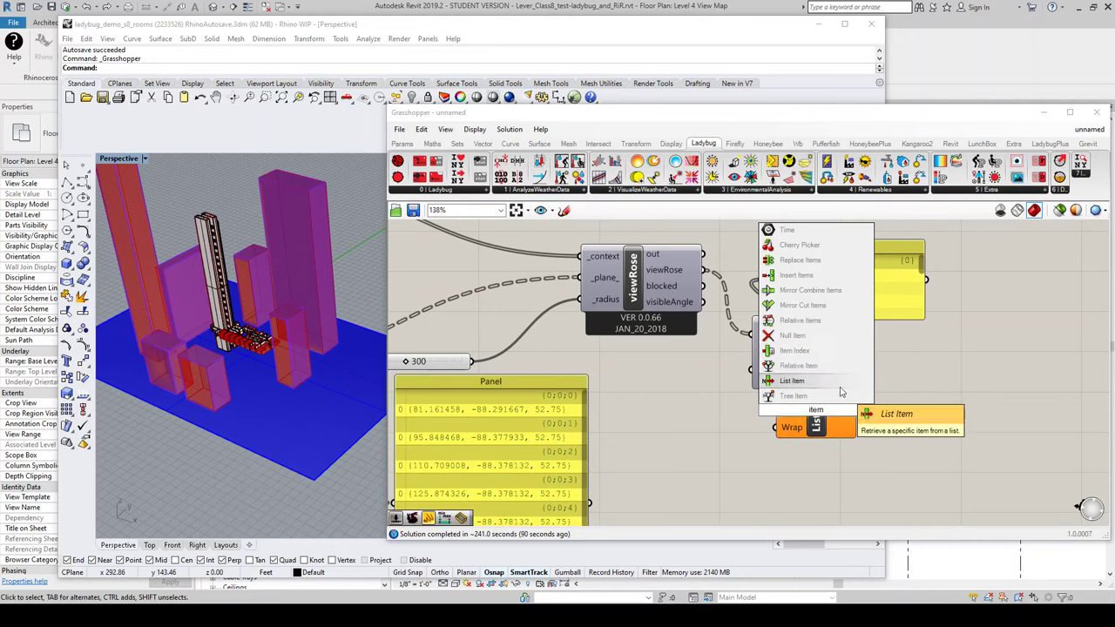
pyautogui.click(841, 390)
pyautogui.moveTo(840, 391); pyautogui.dragTo(924, 387)
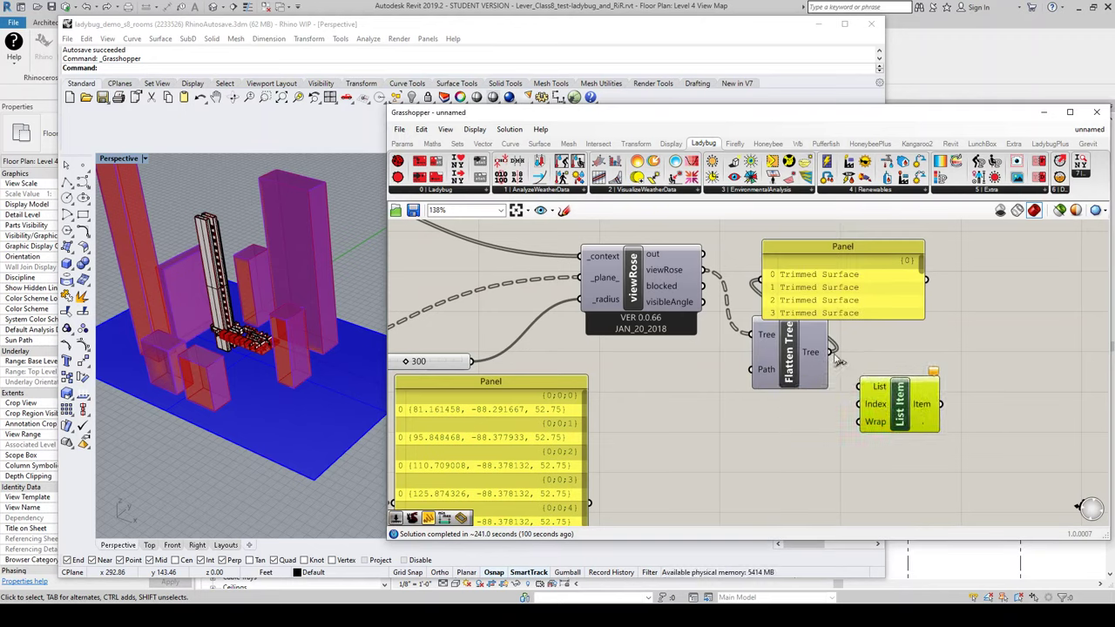
pyautogui.moveTo(834, 352); pyautogui.dragTo(860, 386)
# Add an integer number slider ranging from 0 to 20 and connect it to List Item's Index input
pyautogui.doubleClick(784, 423)
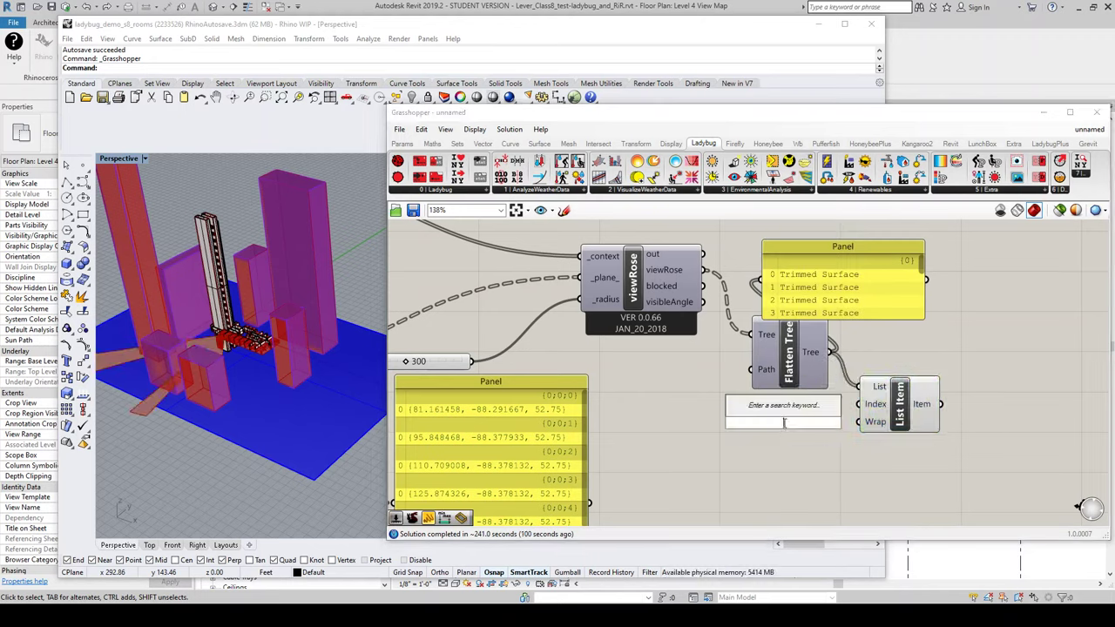
pyautogui.write('0.20')
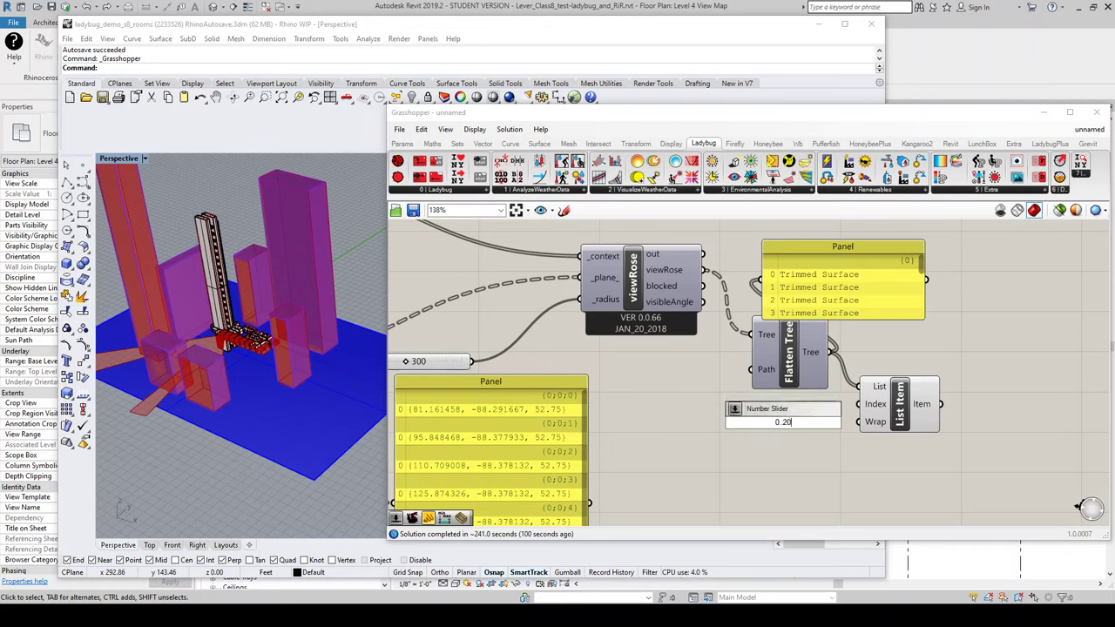
pyautogui.press('Return')
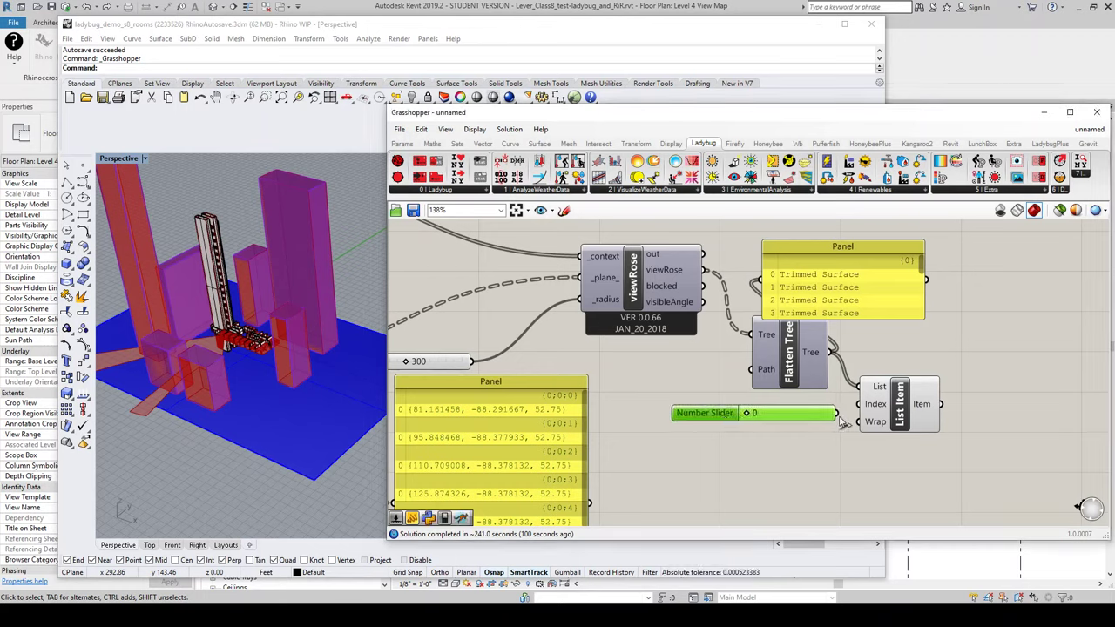
pyautogui.moveTo(837, 413); pyautogui.dragTo(862, 408)
# Move the panel clear of Flatten Tree and, with List Item selected, set the index slider to 11
pyautogui.click(906, 409)
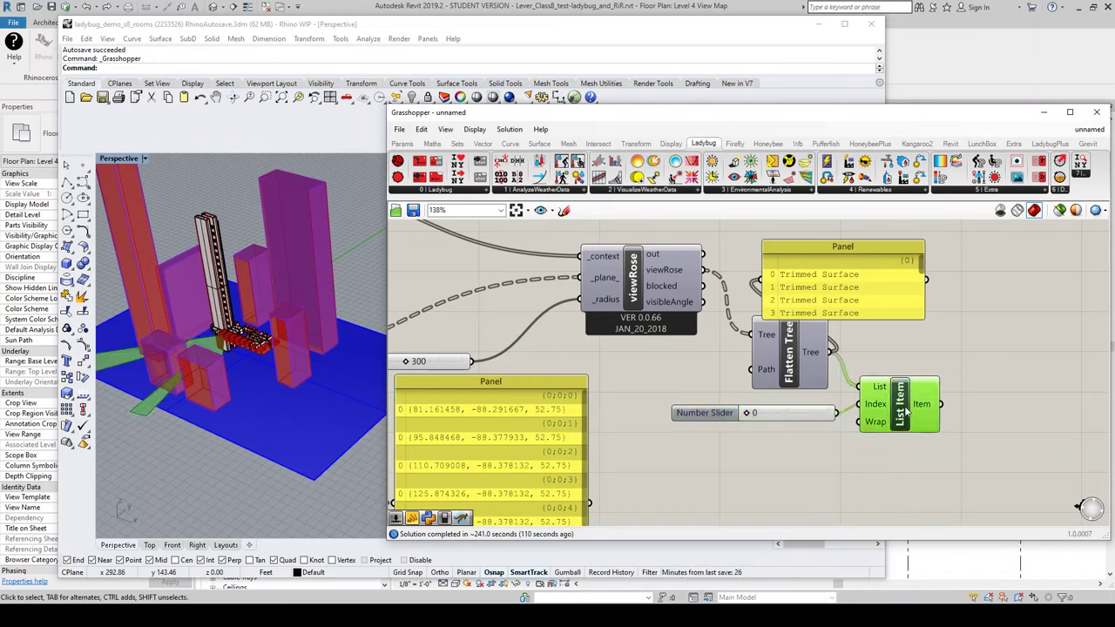
pyautogui.moveTo(846, 312); pyautogui.dragTo(1043, 274)
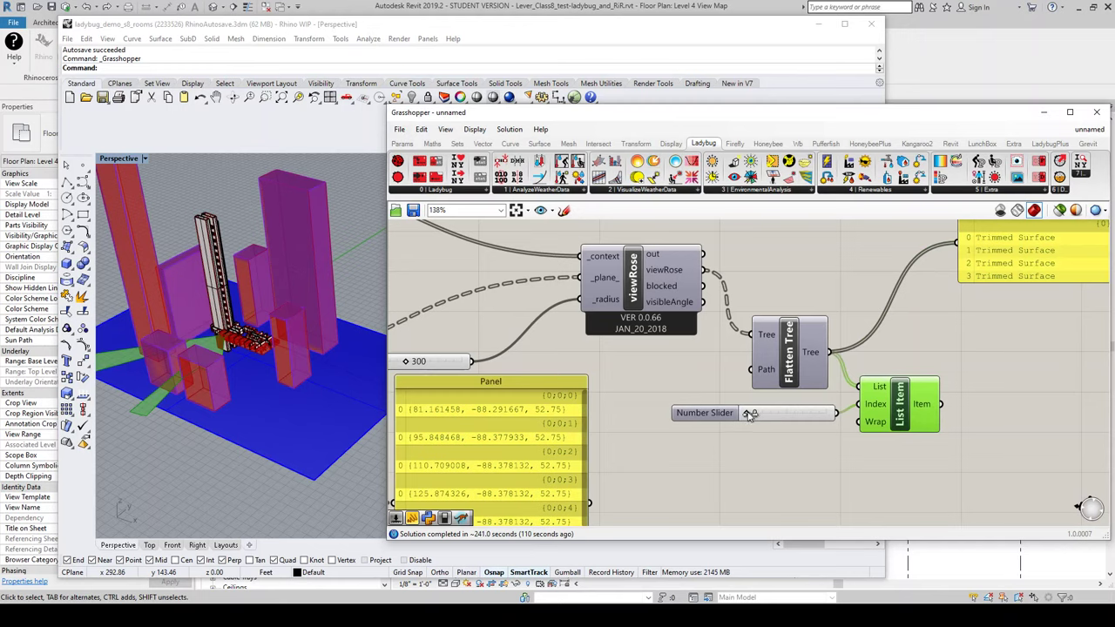
pyautogui.moveTo(749, 414); pyautogui.dragTo(793, 416)
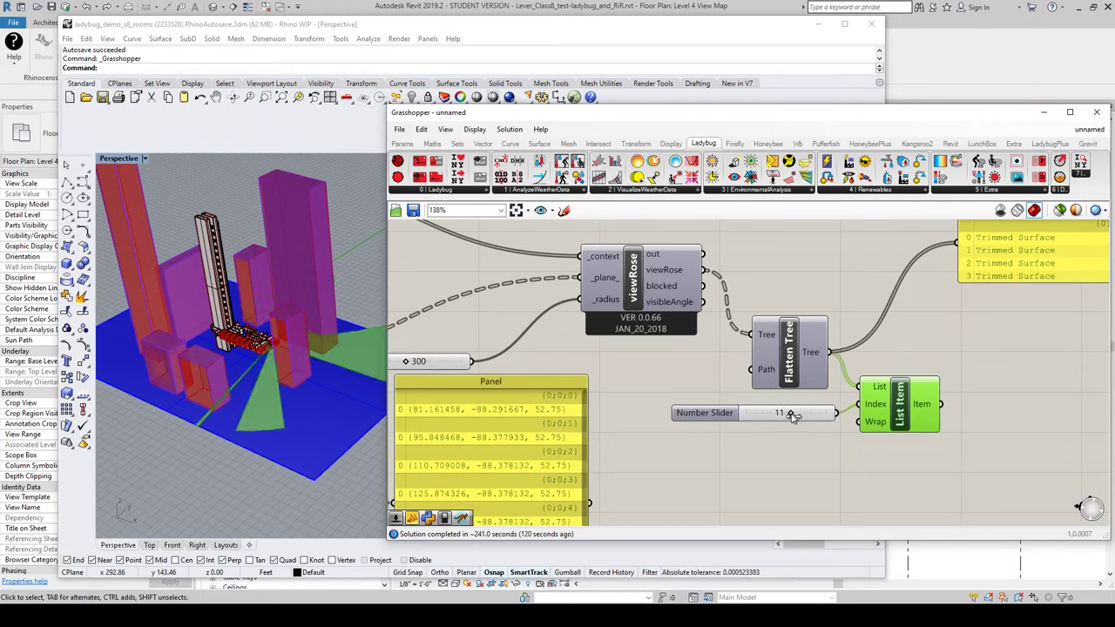
# Connect the viewRose output directly to the panel, bypassing Flatten Tree
pyautogui.moveTo(252, 323); pyautogui.dragTo(275, 361, button='right')
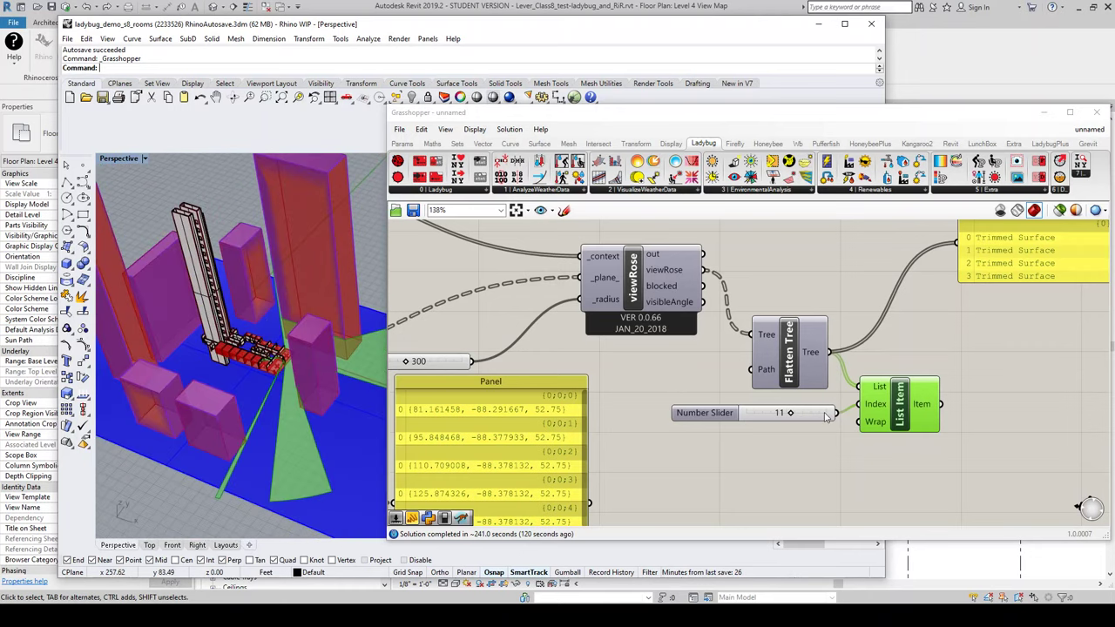
pyautogui.click(714, 365)
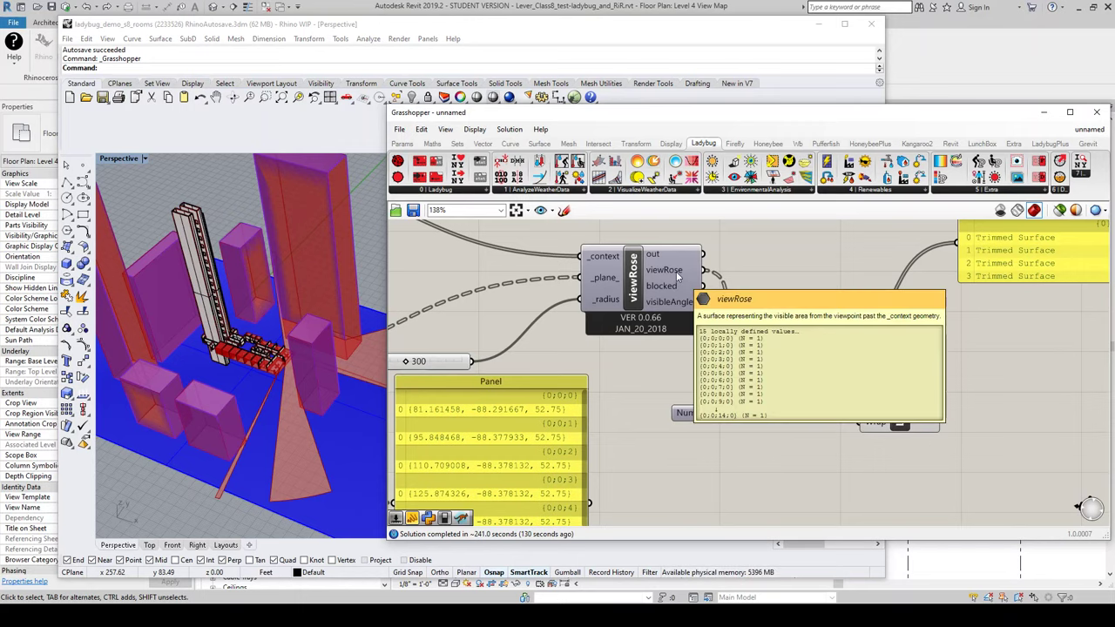
pyautogui.moveTo(704, 271); pyautogui.dragTo(959, 247)
pyautogui.scroll(-3, 887, 257)
pyautogui.scroll(3, 890, 254)
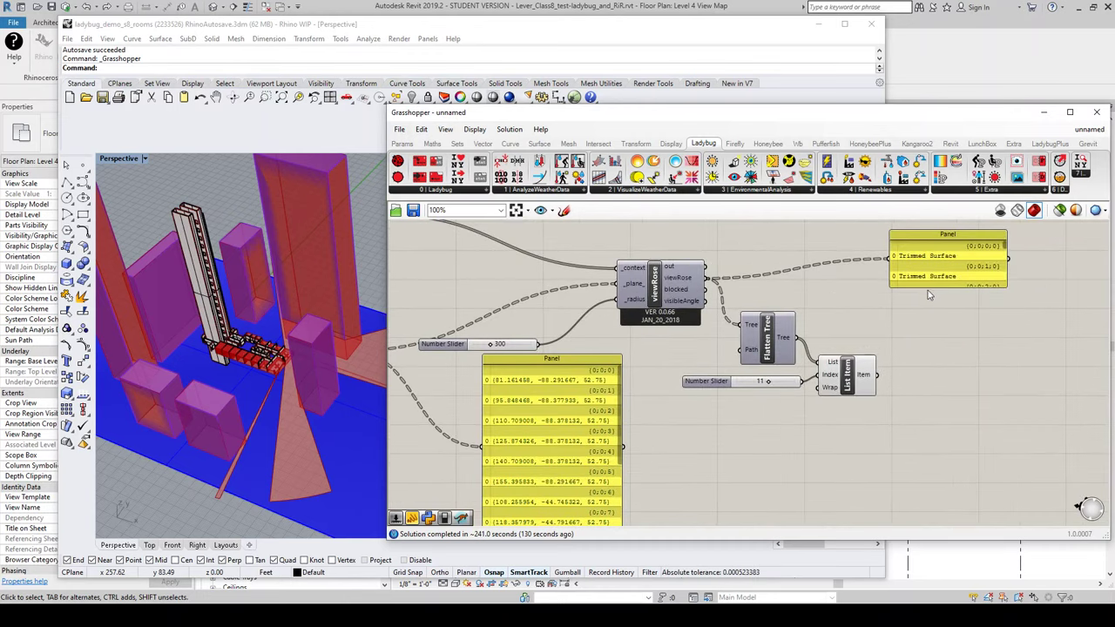
# Enlarge and reposition the panel, and connect the blocked output to it in place of viewRose
pyautogui.moveTo(917, 347); pyautogui.dragTo(917, 367)
pyautogui.moveTo(949, 296); pyautogui.dragTo(916, 269)
pyautogui.moveTo(702, 290); pyautogui.dragTo(855, 276)
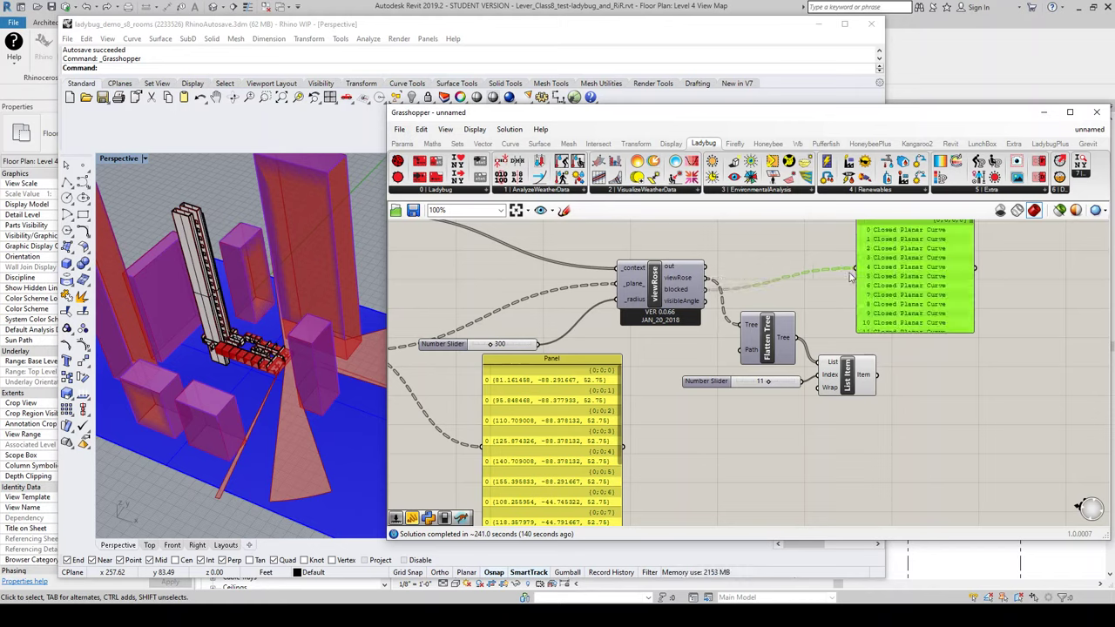
# Add a Curve parameter fed by the blocked output, and connect it to Flatten Tree's Tree input in place of viewRose
pyautogui.doubleClick(779, 292)
pyautogui.write('curve')
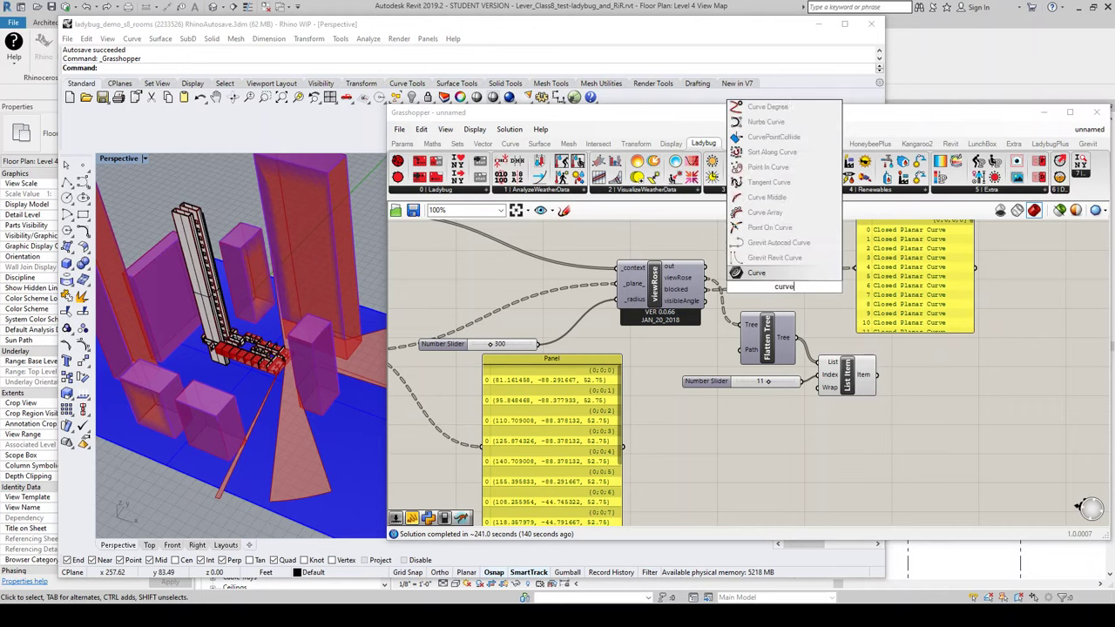
pyautogui.click(754, 273)
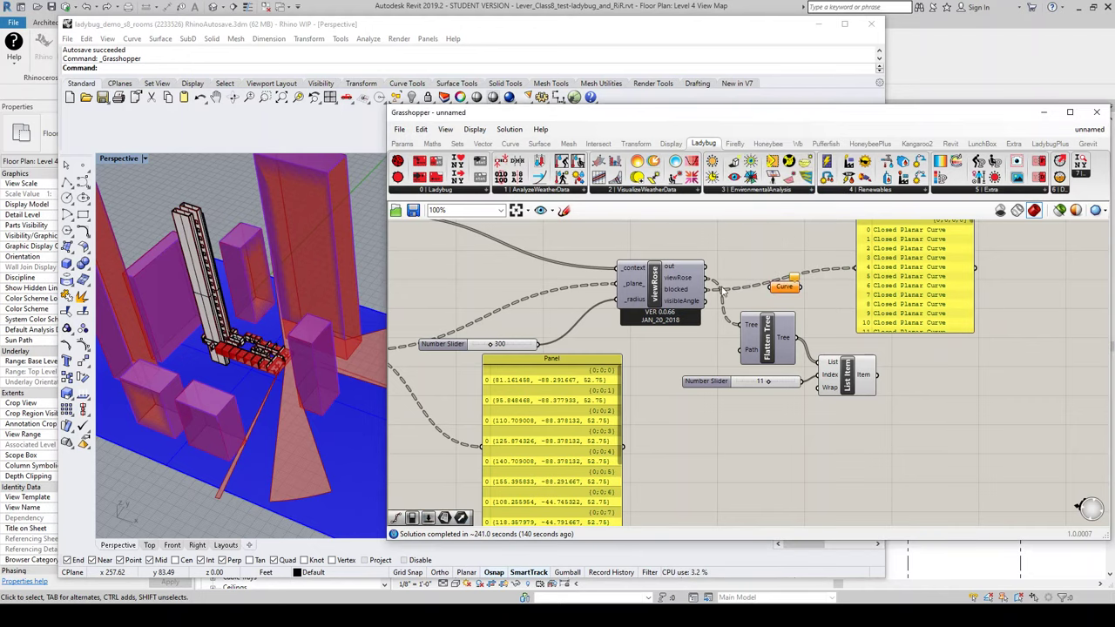
pyautogui.moveTo(706, 289); pyautogui.dragTo(771, 288)
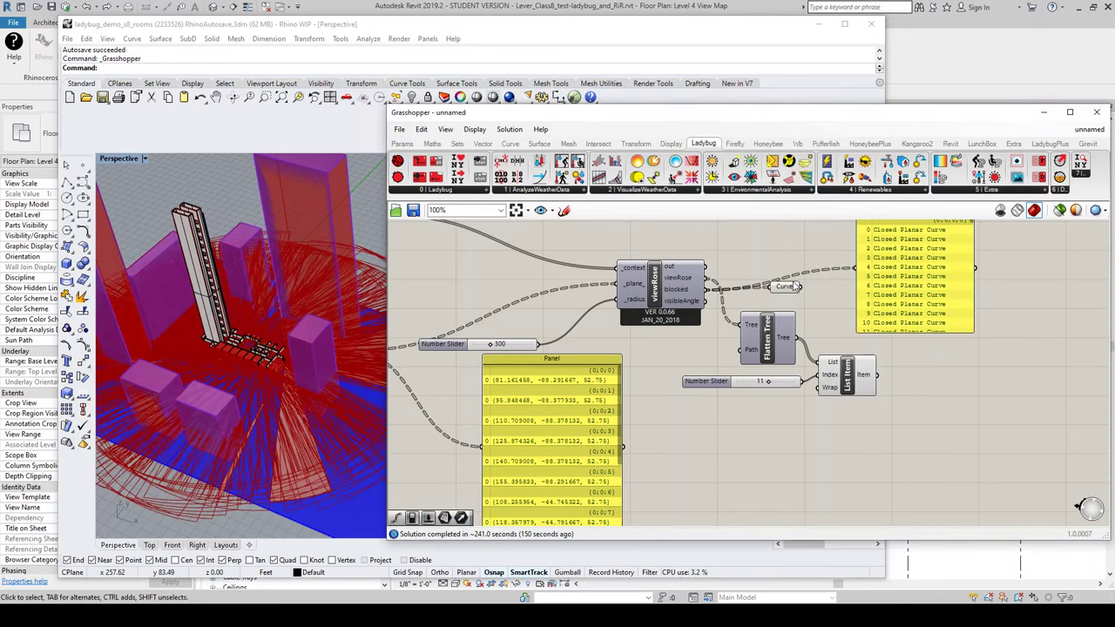
pyautogui.click(788, 287)
pyautogui.moveTo(795, 287)
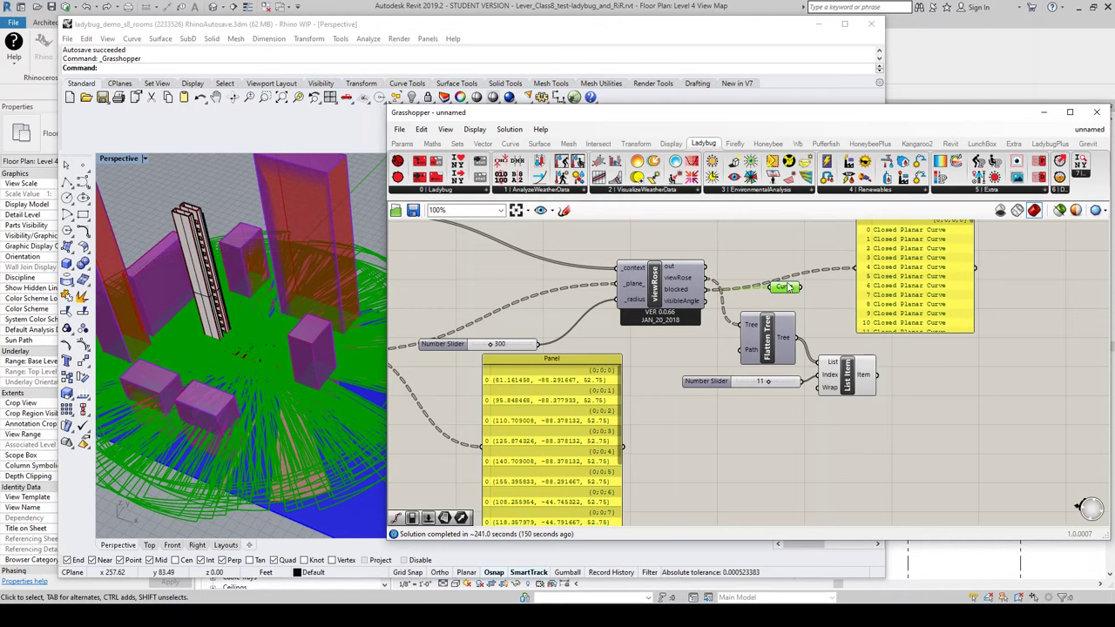
pyautogui.moveTo(799, 288); pyautogui.dragTo(745, 326)
# Select List Item, turn off the Curve parameter's preview, and set the index slider to 5
pyautogui.click(861, 385)
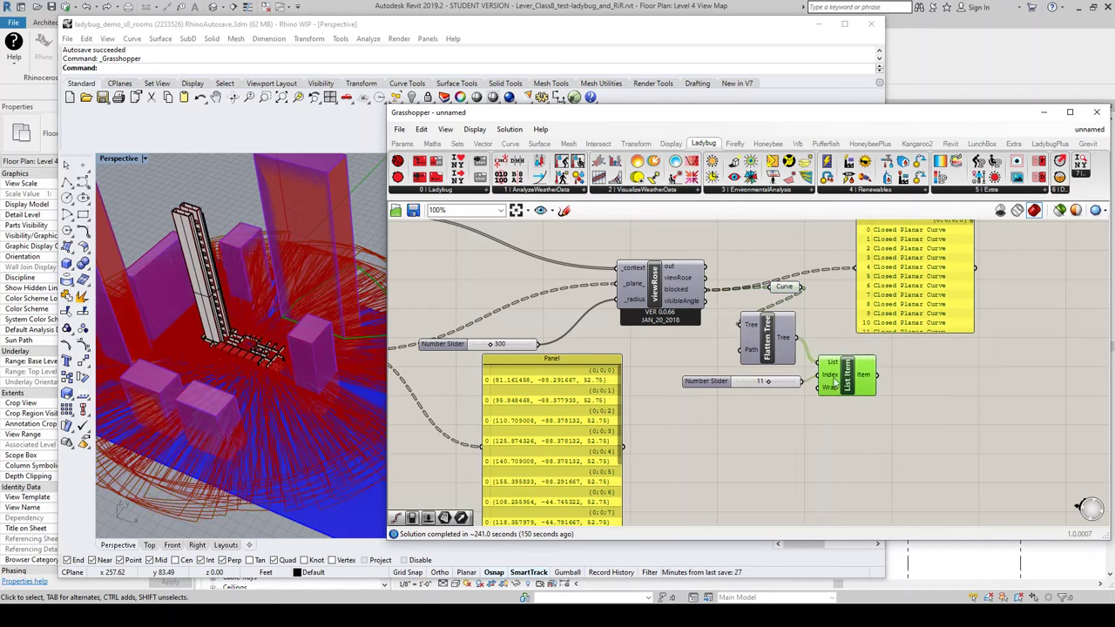
pyautogui.rightClick(792, 293)
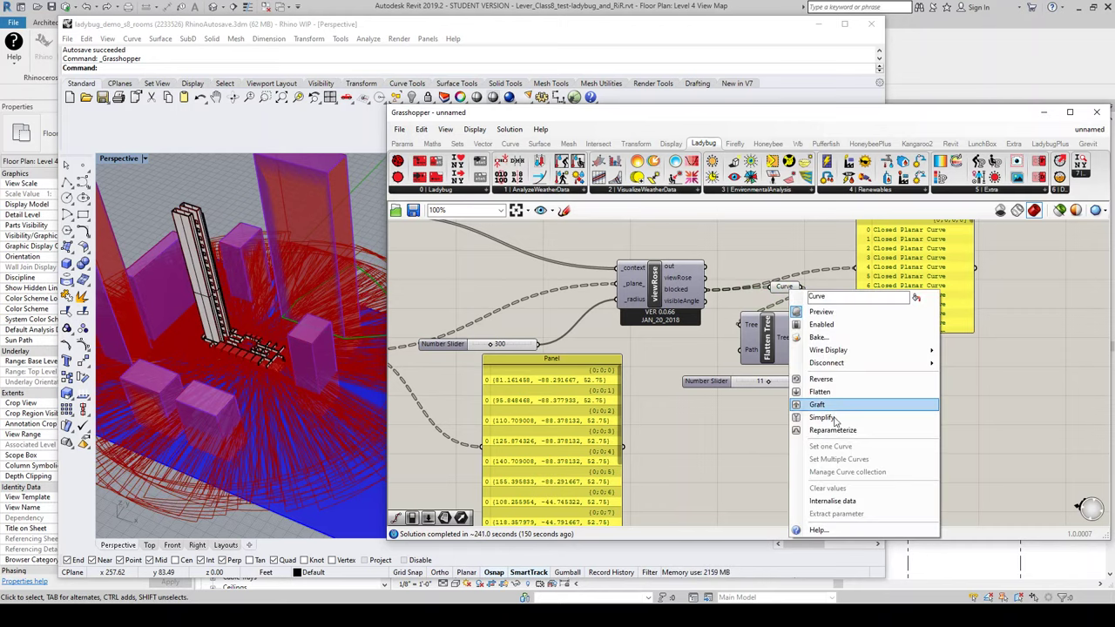
pyautogui.click(821, 312)
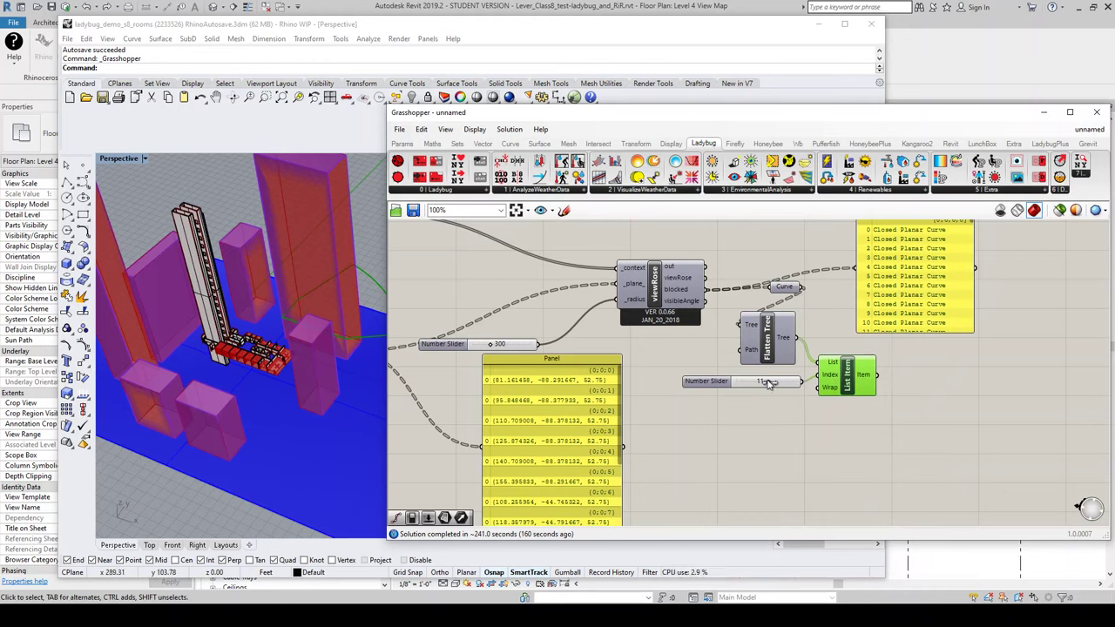
pyautogui.moveTo(768, 384); pyautogui.dragTo(750, 383)
# Connect the visibleAngle output to the panel in place of blocked, and delete the Curve parameter
pyautogui.moveTo(705, 300); pyautogui.dragTo(860, 271)
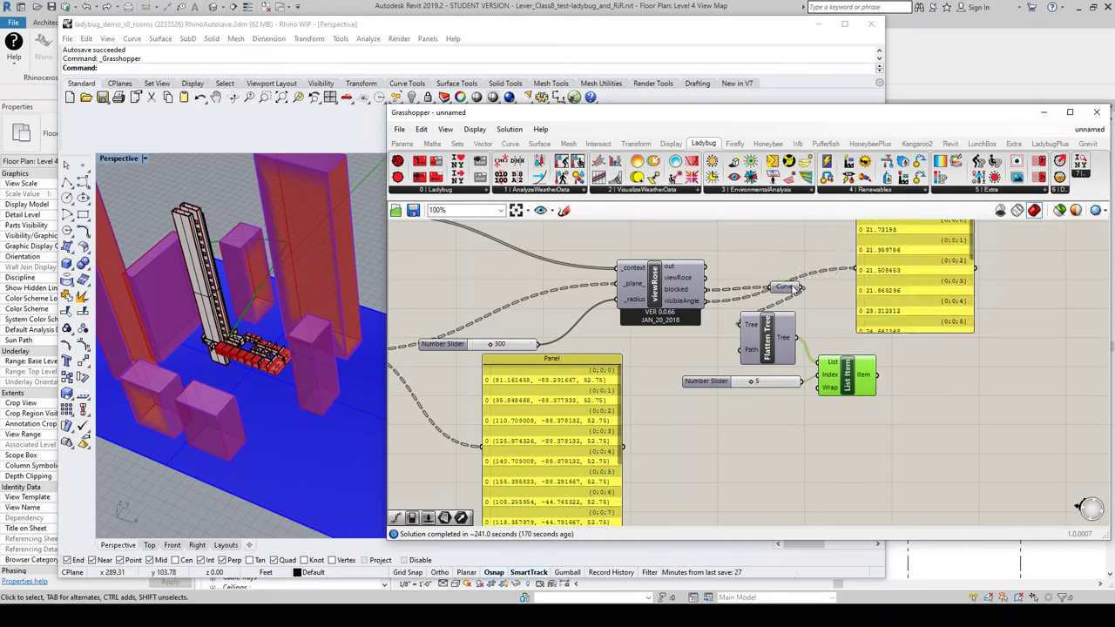
pyautogui.moveTo(788, 290)
pyautogui.press('Delete')
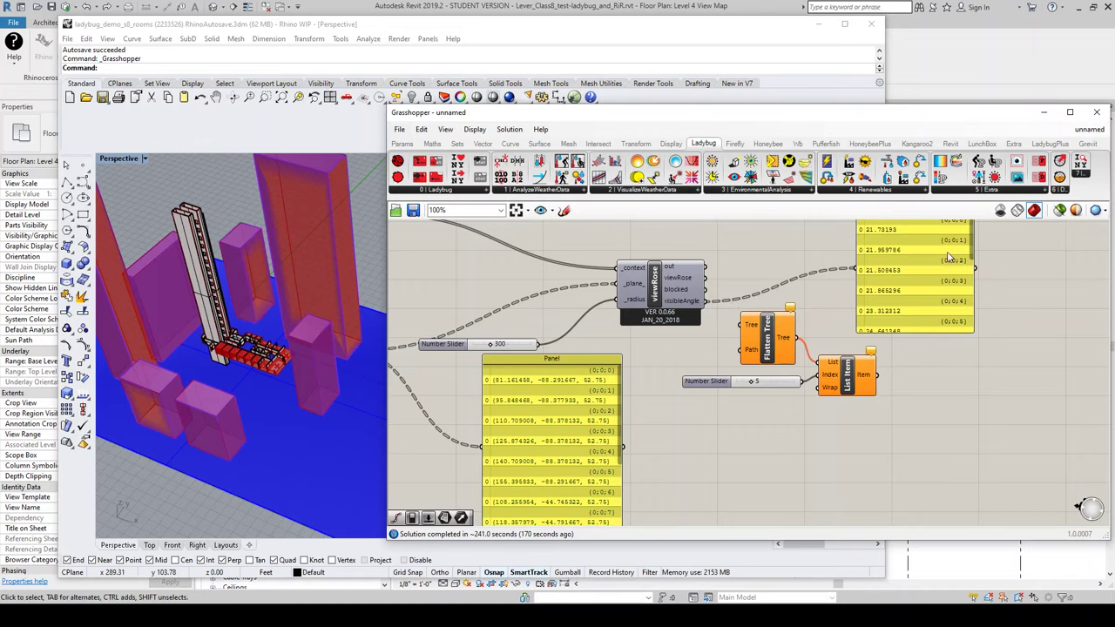
pyautogui.moveTo(969, 254); pyautogui.dragTo(959, 228)
pyautogui.scroll(2, 906, 331)
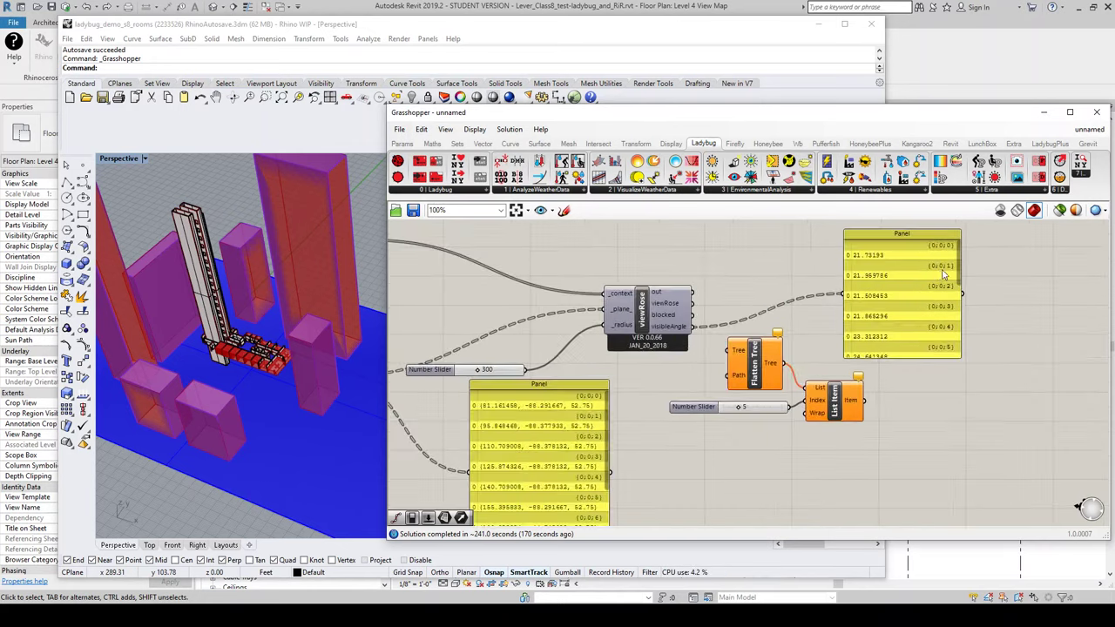
pyautogui.scroll(3, 945, 274)
pyautogui.moveTo(963, 274); pyautogui.dragTo(937, 408)
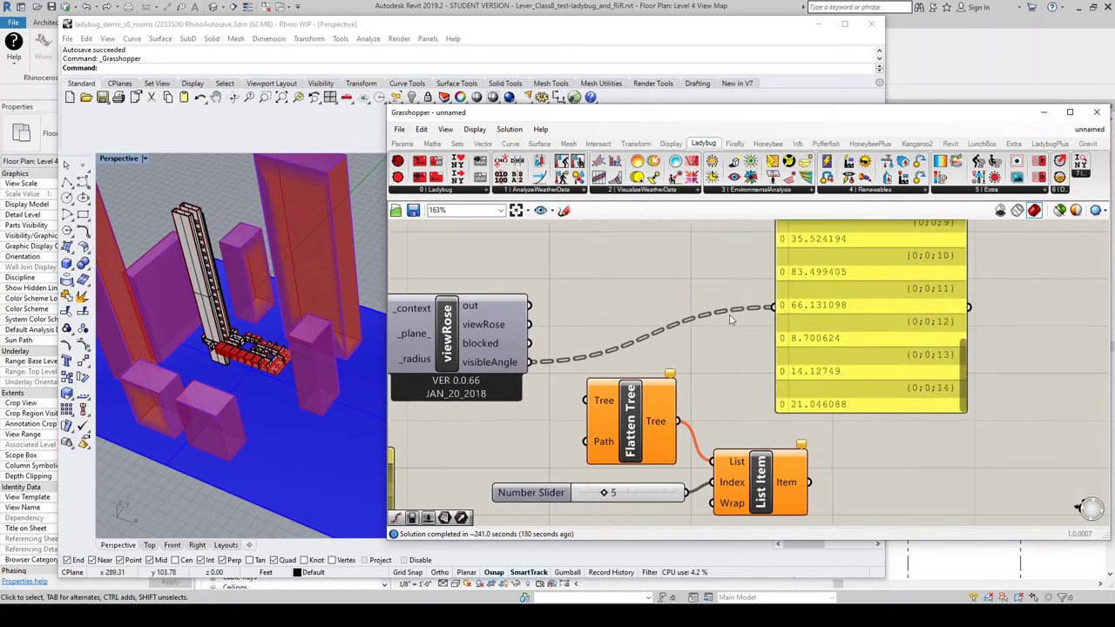
# Route the visibleAngle output through Flatten Tree into the panel
pyautogui.scroll(-7, 731, 319)
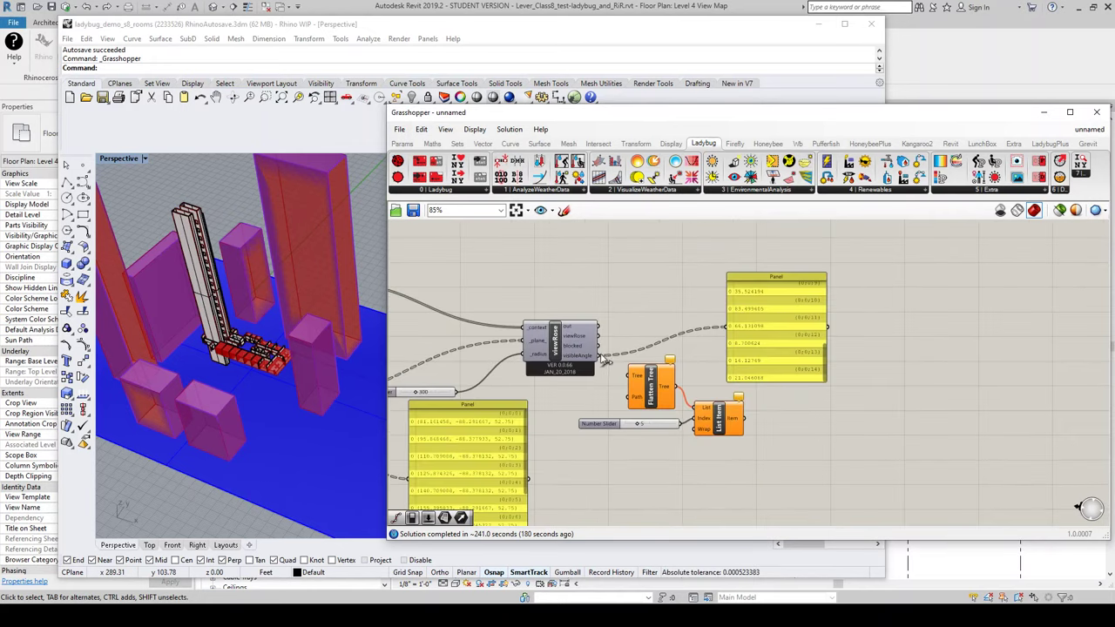
pyautogui.moveTo(603, 360); pyautogui.dragTo(724, 329)
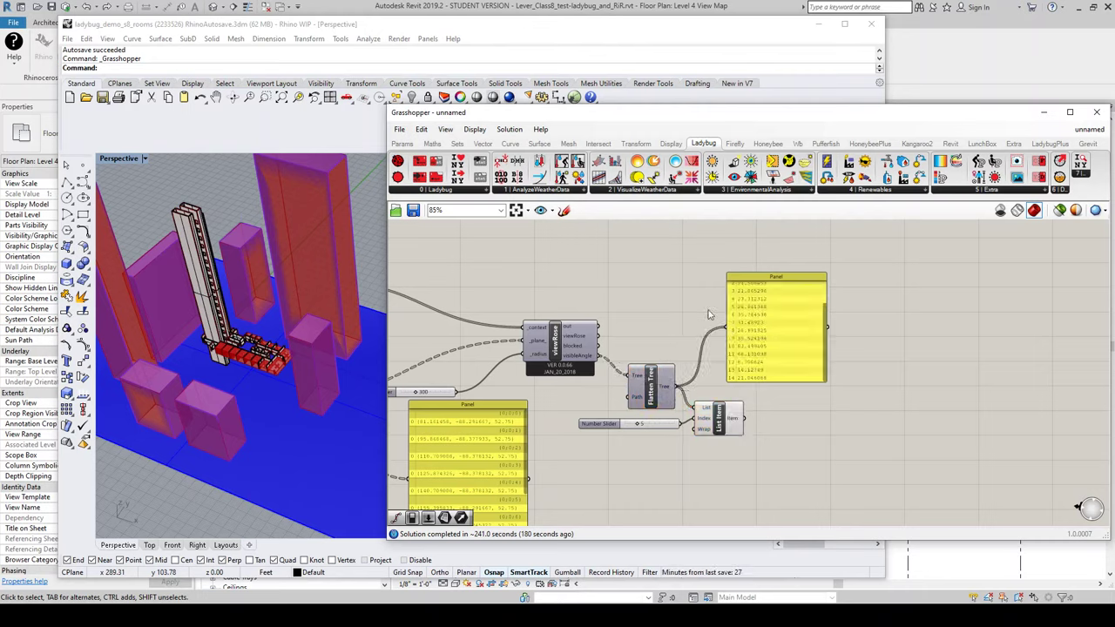
pyautogui.click(767, 348)
pyautogui.scroll(2, 862, 385)
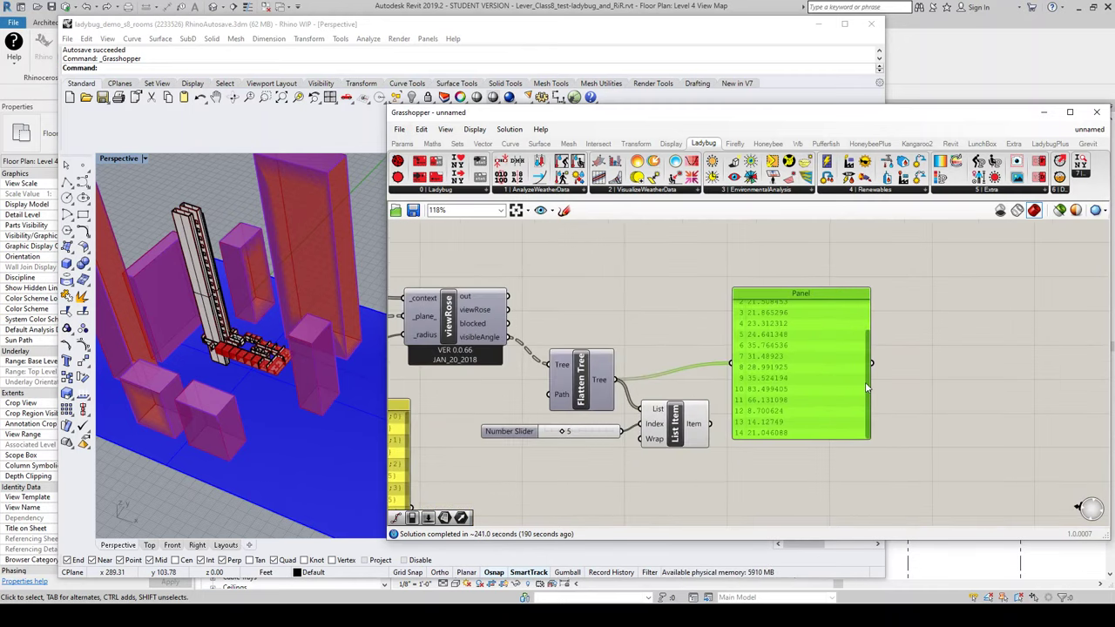
pyautogui.moveTo(870, 356); pyautogui.dragTo(875, 323)
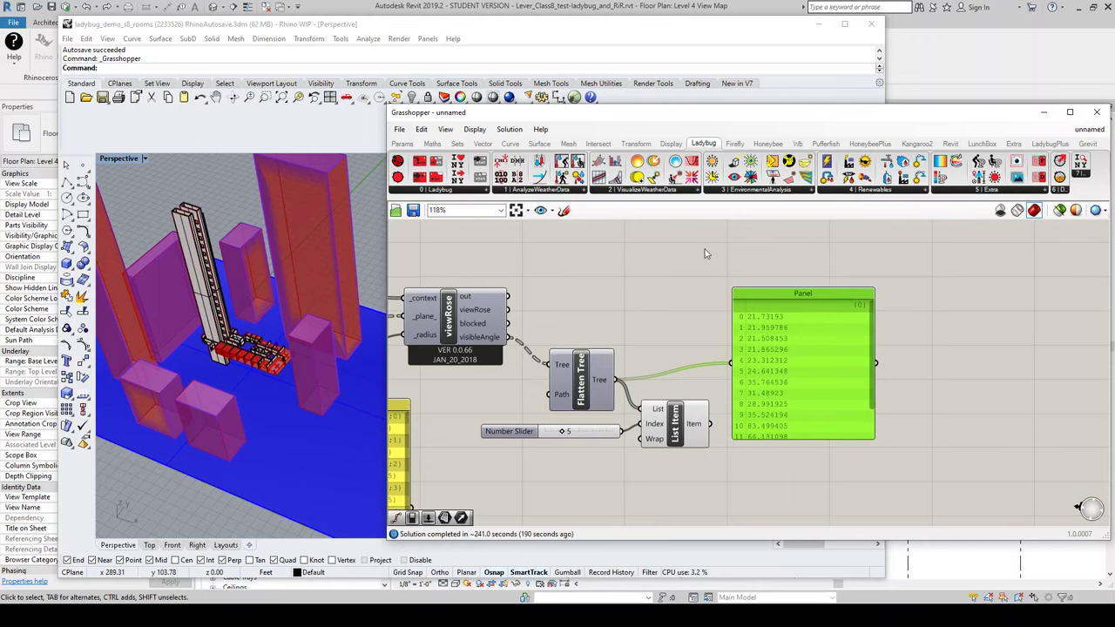
# Add a Remap Numbers component below List Item and the value panel
pyautogui.scroll(-1, 706, 254)
pyautogui.doubleClick(704, 429)
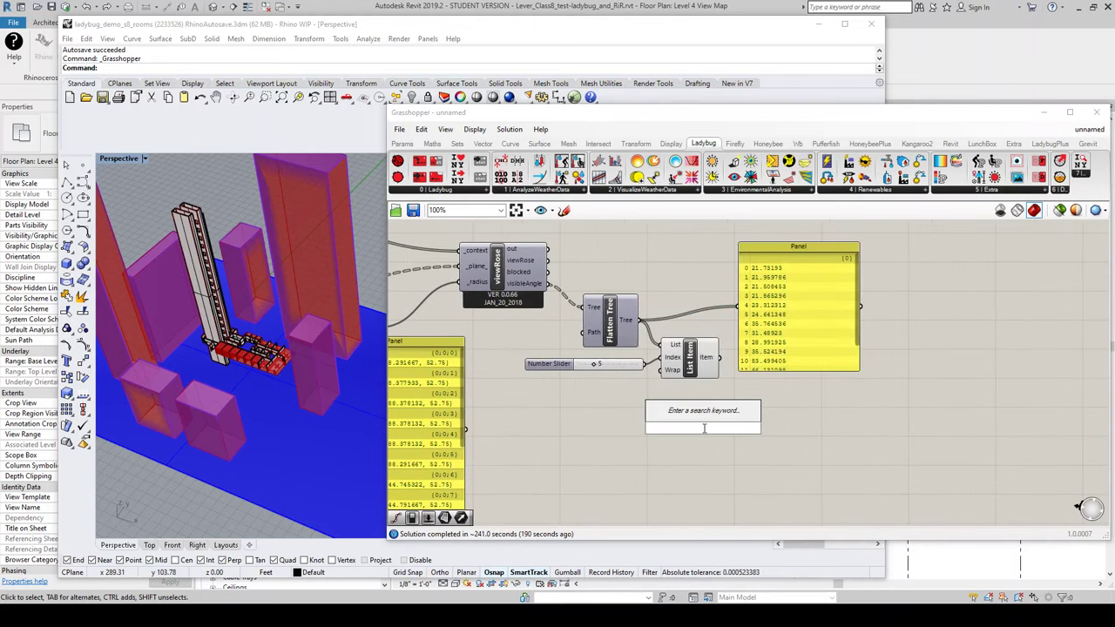
pyautogui.write('remap')
pyautogui.click(723, 417)
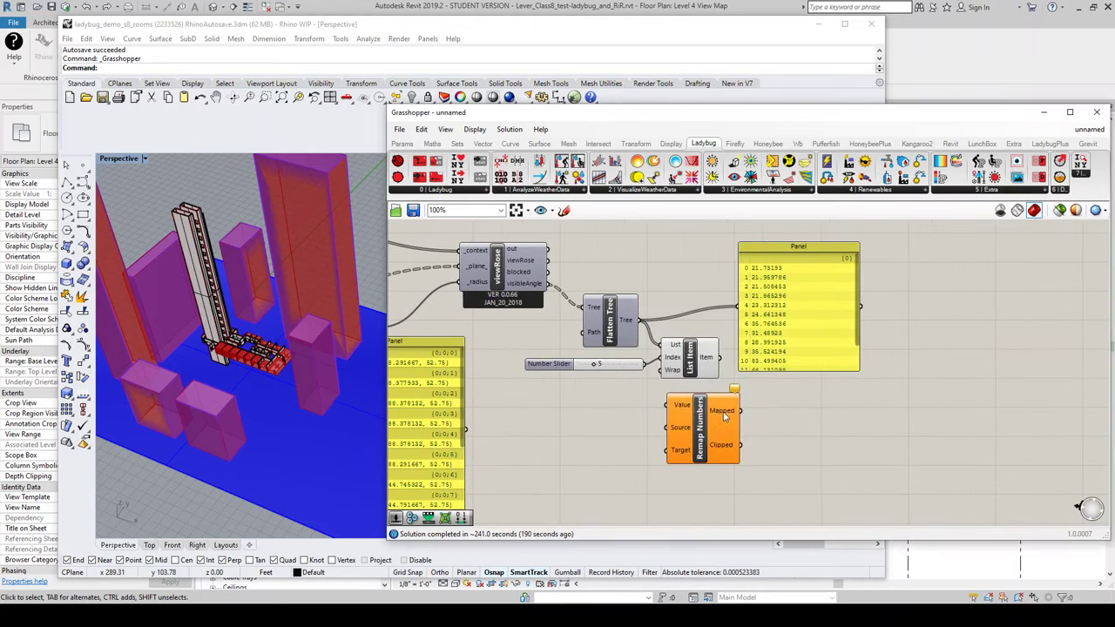
pyautogui.moveTo(699, 442); pyautogui.dragTo(754, 464)
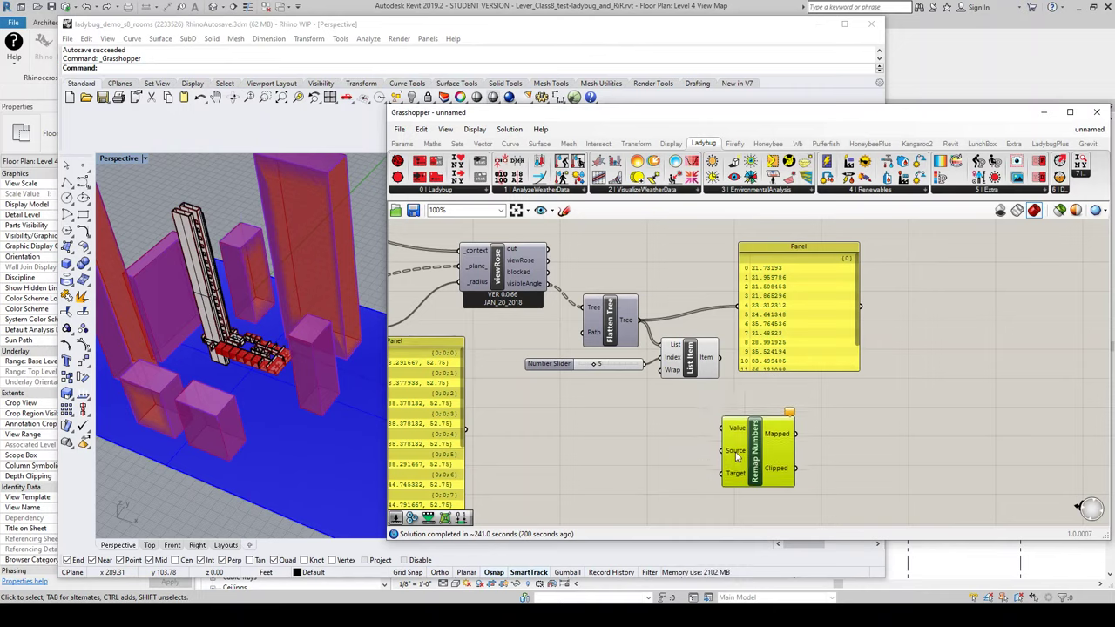
# Add a Bounds component beside Remap Numbers and connect the flattened Tree output to its Numbers input
pyautogui.doubleClick(654, 425)
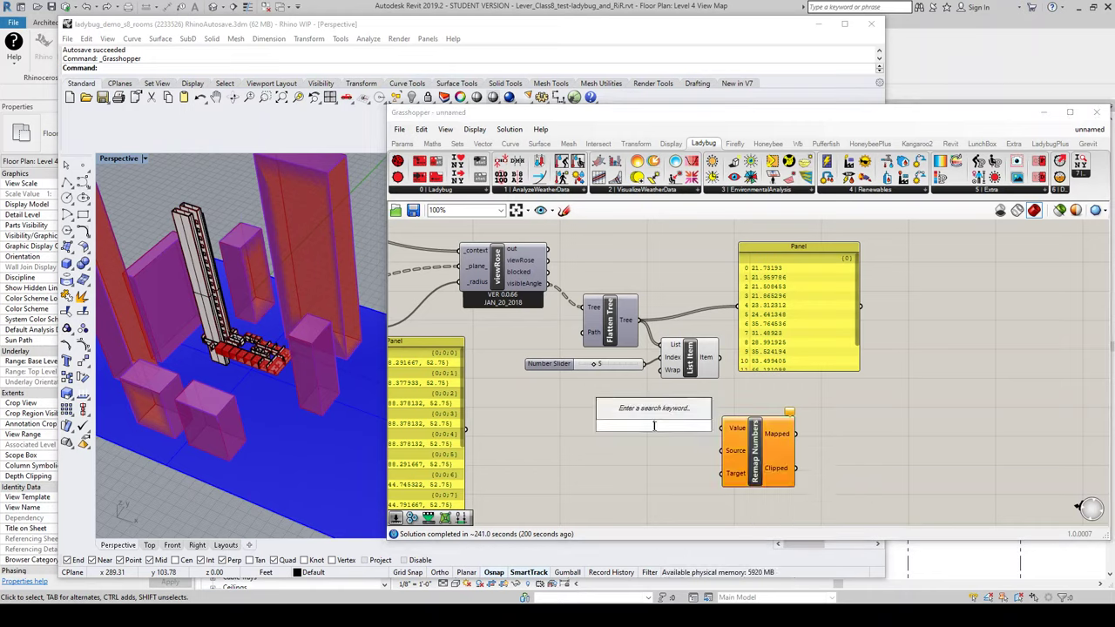
pyautogui.write('bounds')
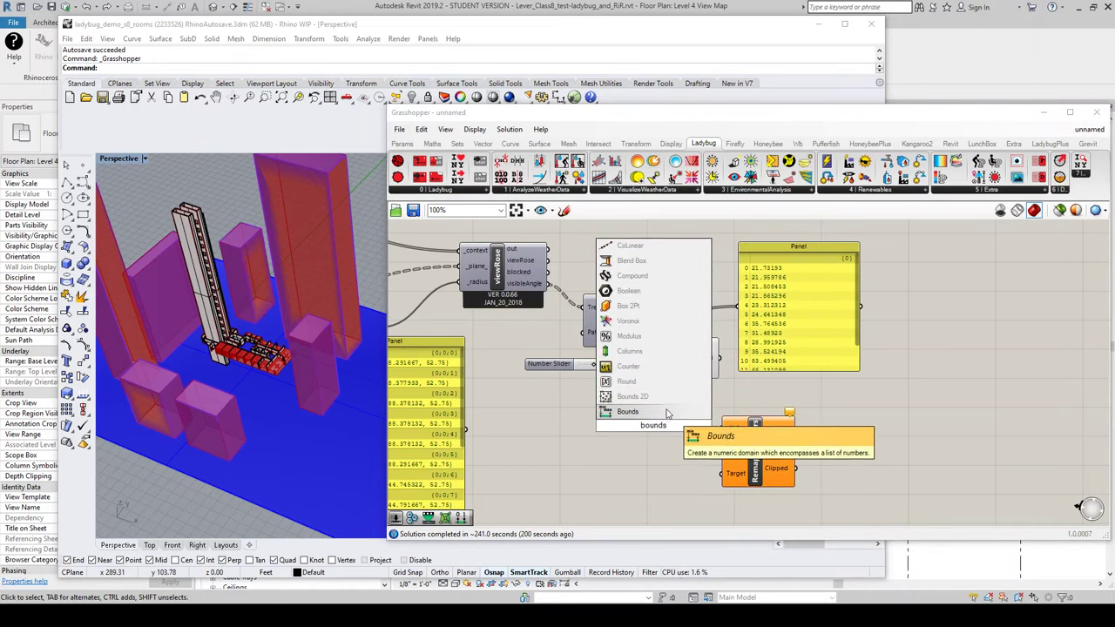
pyautogui.press('Return')
pyautogui.moveTo(638, 381); pyautogui.dragTo(616, 425)
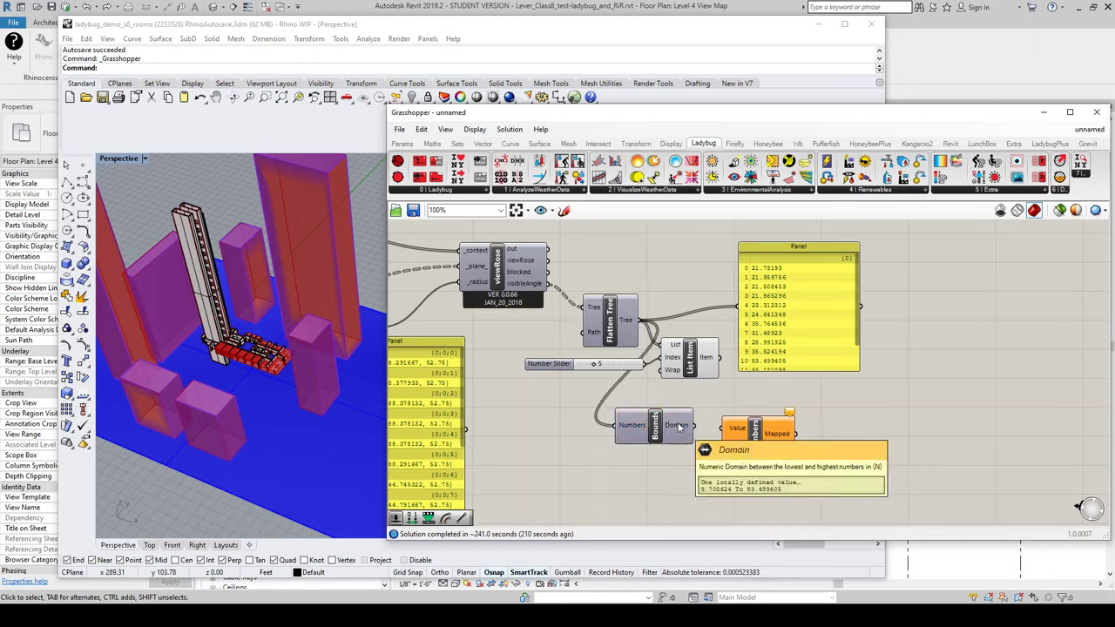
# Connect Bounds' Domain to Remap Numbers' Source and the flattened Tree output to its Value, and space the two components apart
pyautogui.moveTo(695, 426); pyautogui.dragTo(723, 450)
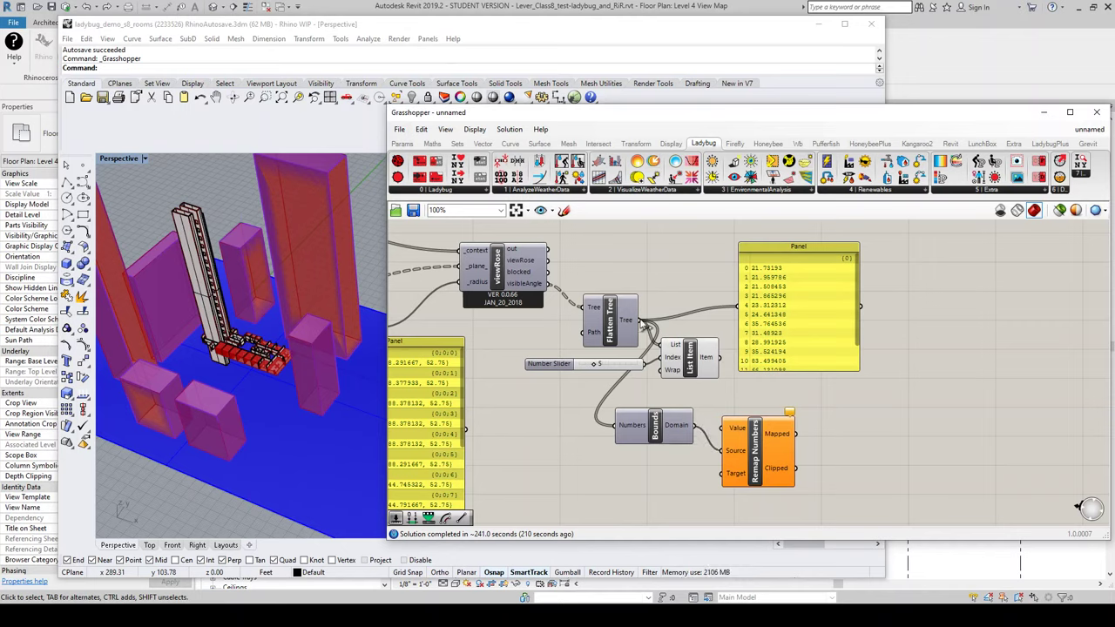
pyautogui.moveTo(641, 324); pyautogui.dragTo(790, 440)
pyautogui.click(766, 451)
pyautogui.moveTo(668, 437); pyautogui.dragTo(664, 451)
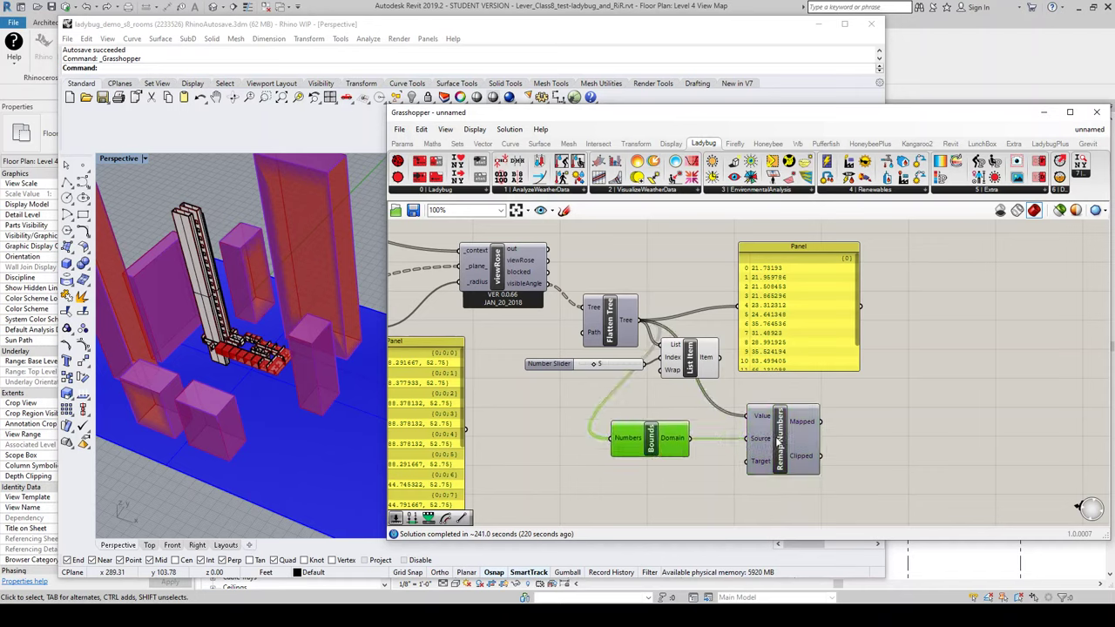
# Move the angle value panel aside and place a copy of it connected to Remap Numbers' Mapped output
pyautogui.moveTo(812, 355); pyautogui.dragTo(960, 465)
pyautogui.moveTo(820, 421); pyautogui.dragTo(869, 415)
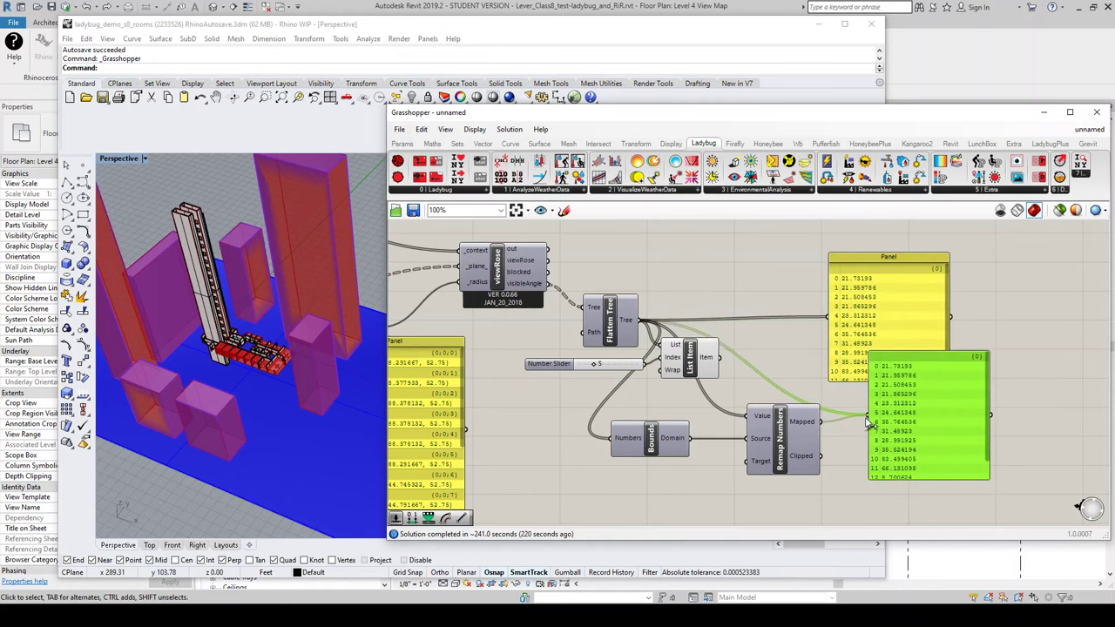
pyautogui.scroll(5, 963, 495)
pyautogui.scroll(-2, 971, 363)
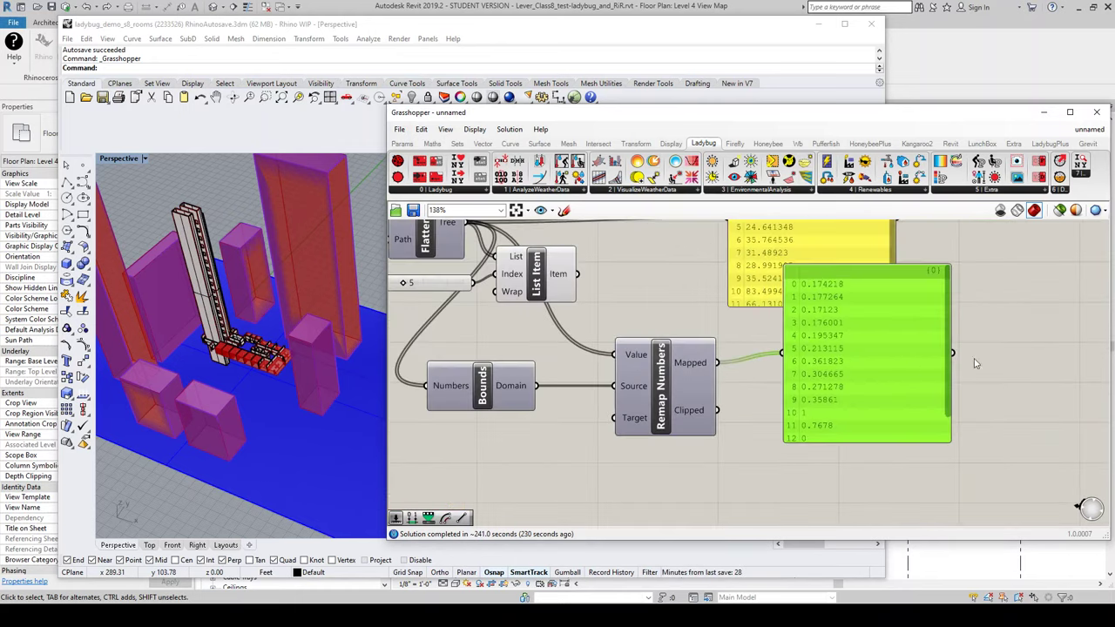
# Enlarge the mapped values panel to fit its whole list, and move it farther from Remap Numbers
pyautogui.scroll(1, 962, 360)
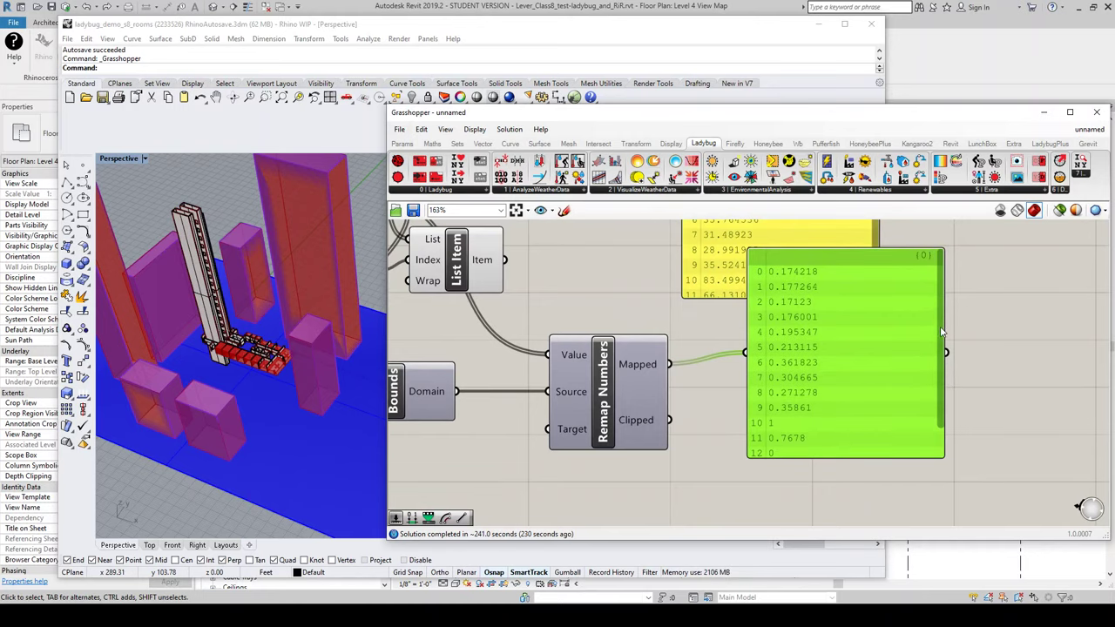
pyautogui.moveTo(904, 455); pyautogui.dragTo(902, 501)
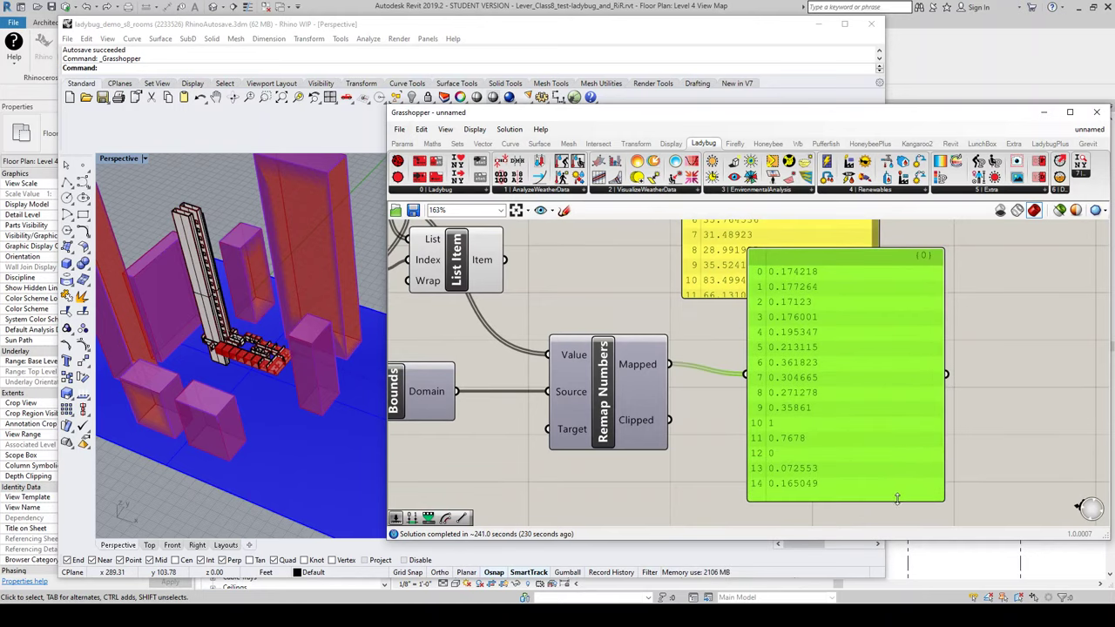
pyautogui.scroll(-1, 868, 405)
pyautogui.scroll(1, 870, 385)
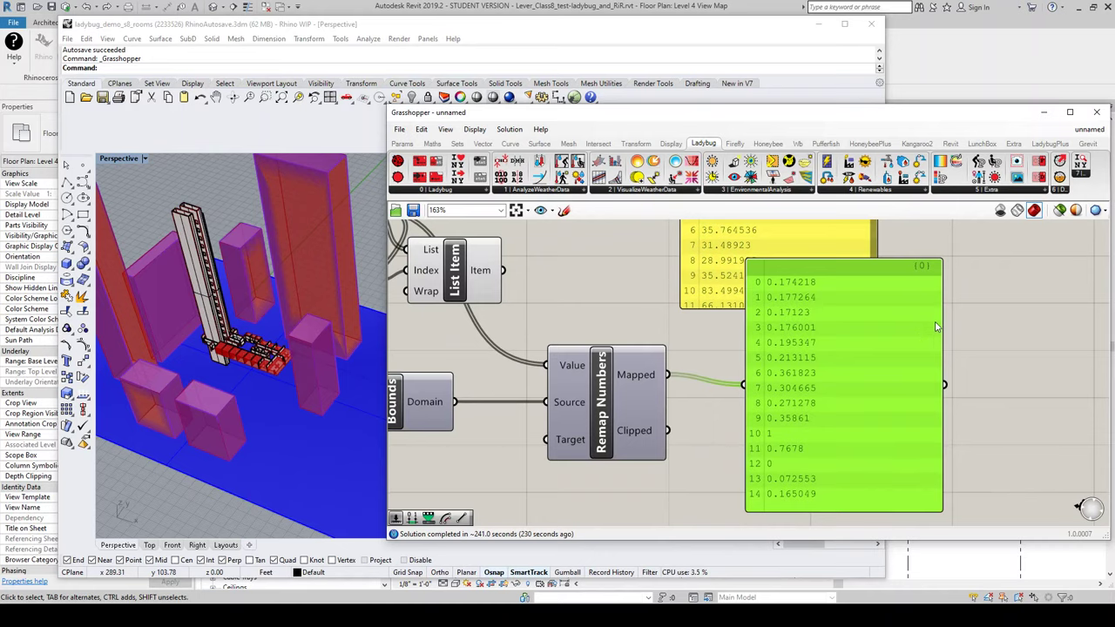
pyautogui.click(989, 340)
pyautogui.scroll(-1, 859, 380)
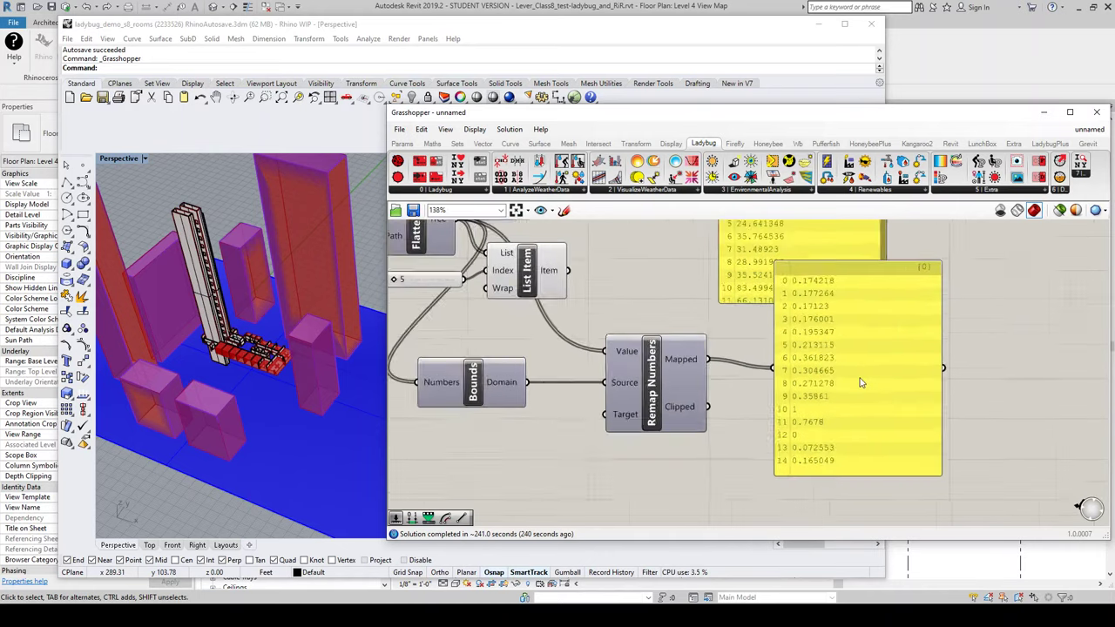
pyautogui.scroll(1, 834, 327)
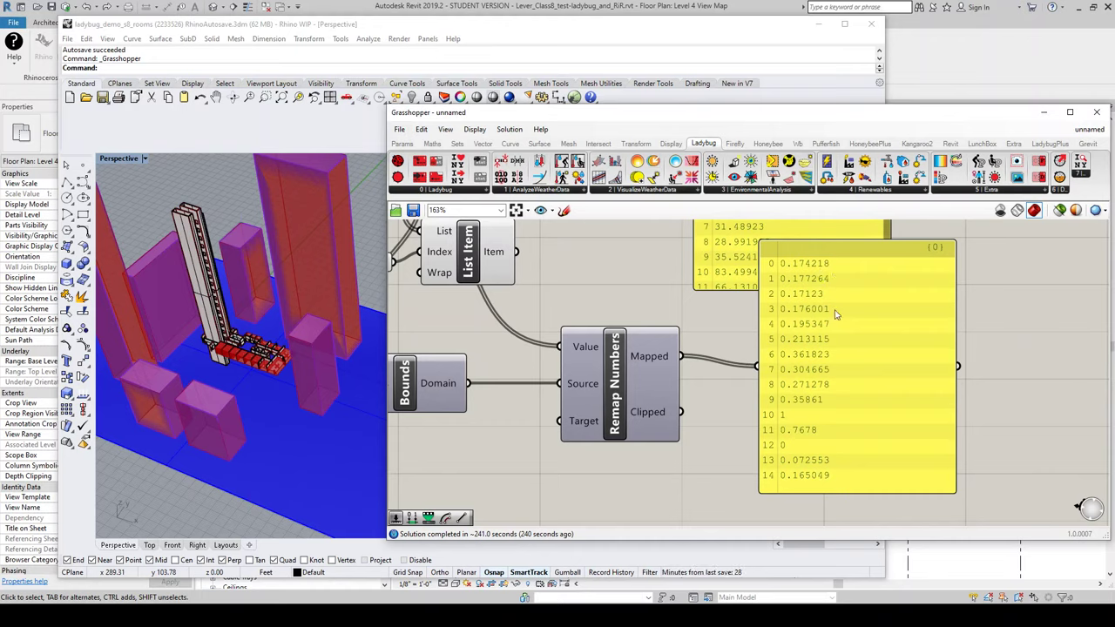
pyautogui.moveTo(834, 313); pyautogui.dragTo(906, 340)
pyautogui.scroll(-2, 797, 418)
pyautogui.scroll(2, 776, 353)
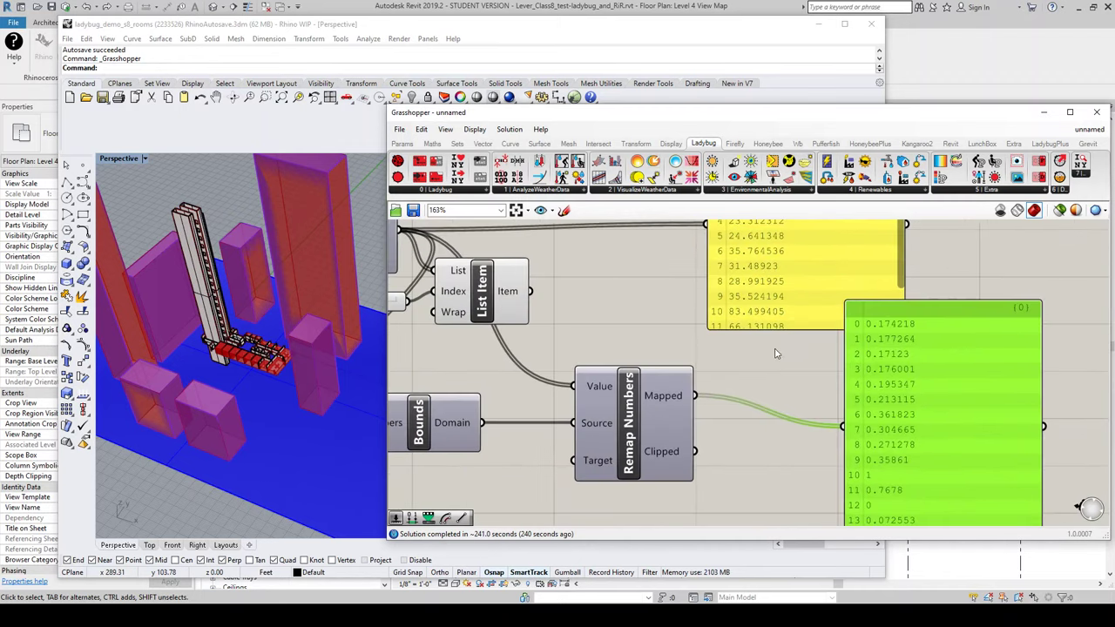
# Move Remap Numbers closer to the mapped values panel and raise the angle value panel clear of it
pyautogui.scroll(-2, 773, 372)
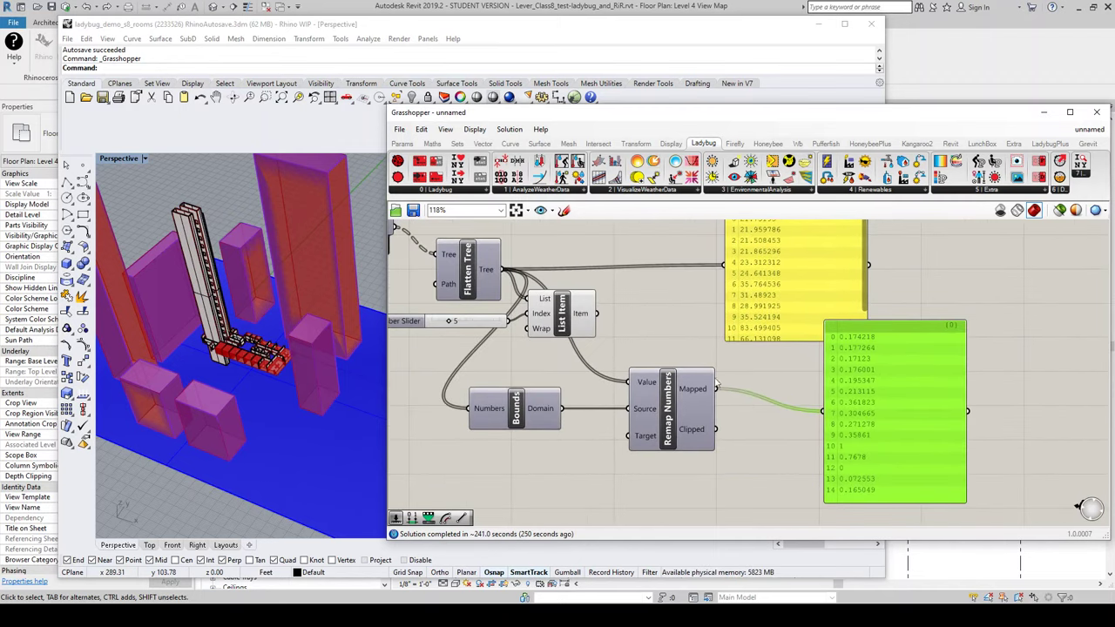
pyautogui.moveTo(685, 405); pyautogui.dragTo(751, 401)
pyautogui.scroll(2, 749, 336)
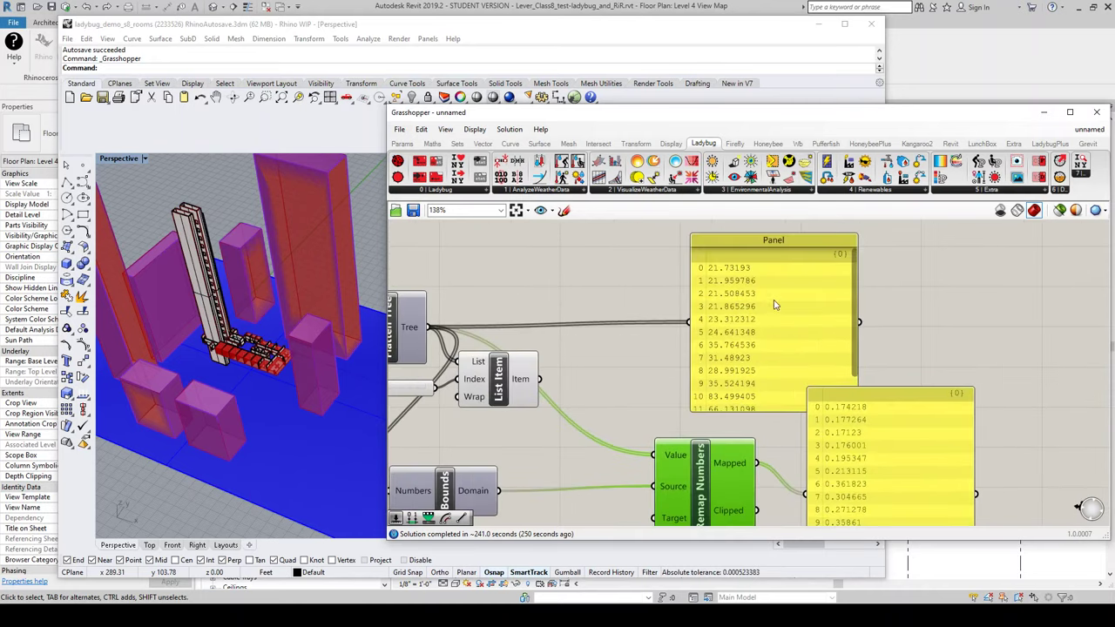
pyautogui.moveTo(815, 333); pyautogui.dragTo(817, 288)
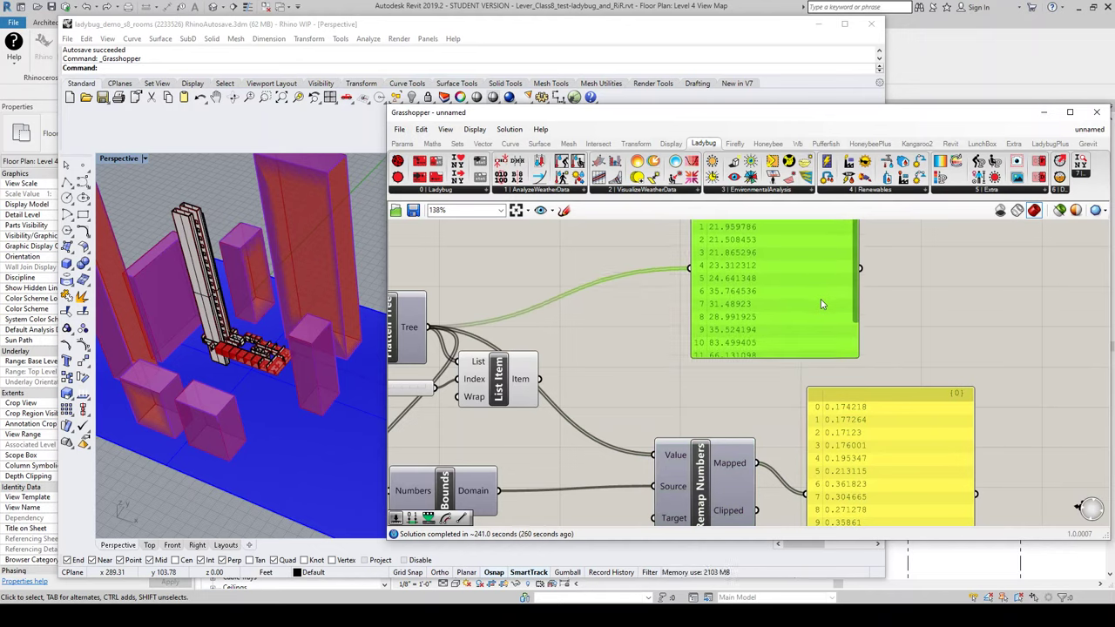
pyautogui.scroll(-2, 896, 327)
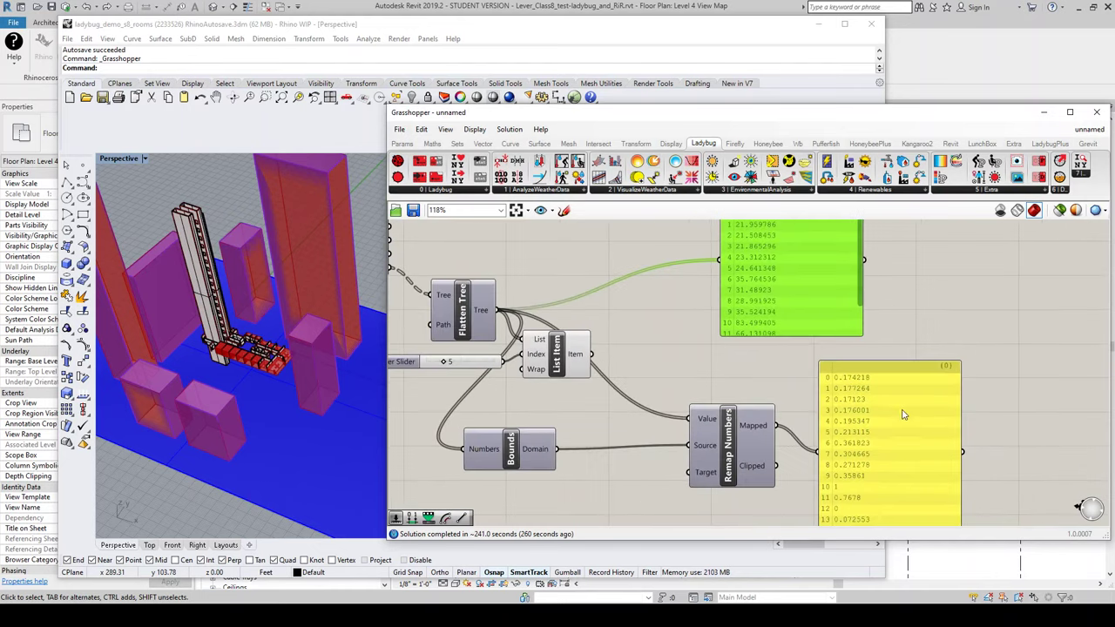
# Shift the mapped values panel up so it lines up with Remap Numbers' Mapped output
pyautogui.scroll(-1, 889, 426)
pyautogui.click(880, 479)
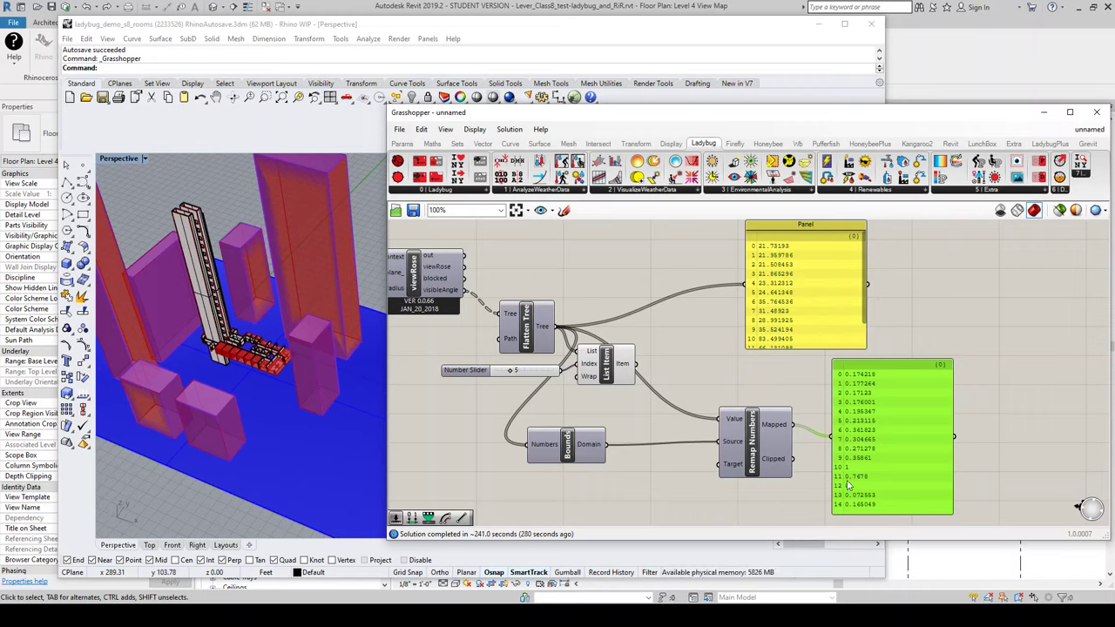
pyautogui.moveTo(864, 460); pyautogui.dragTo(864, 448)
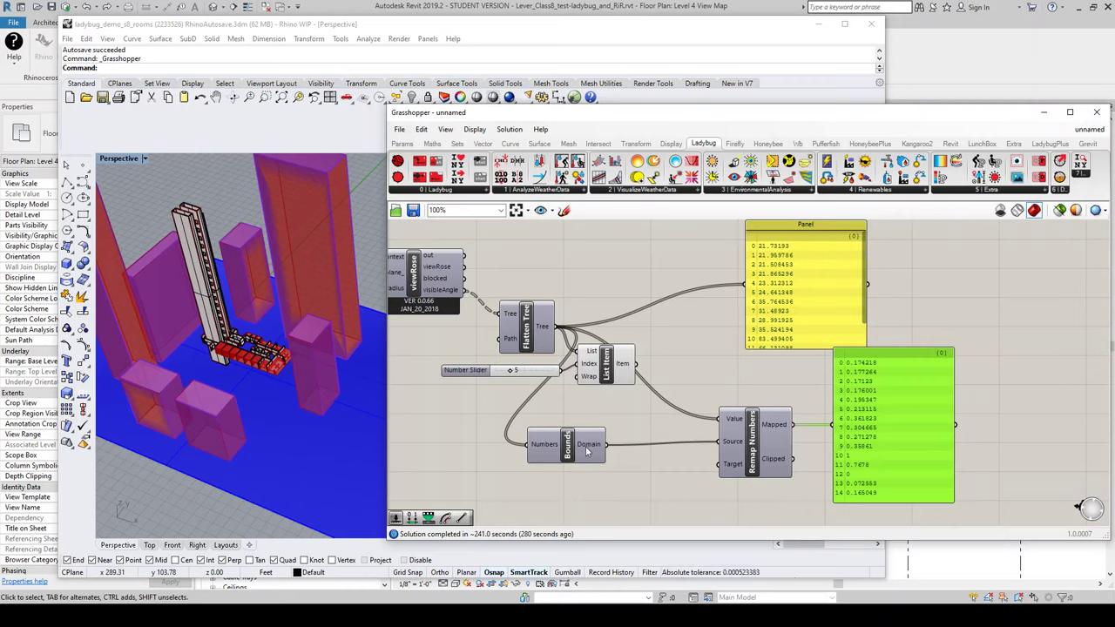
# Move Bounds up beside Flatten Tree and add a Construct Domain component in the space before Remap Numbers
pyautogui.moveTo(586, 448); pyautogui.dragTo(697, 329)
pyautogui.doubleClick(607, 436)
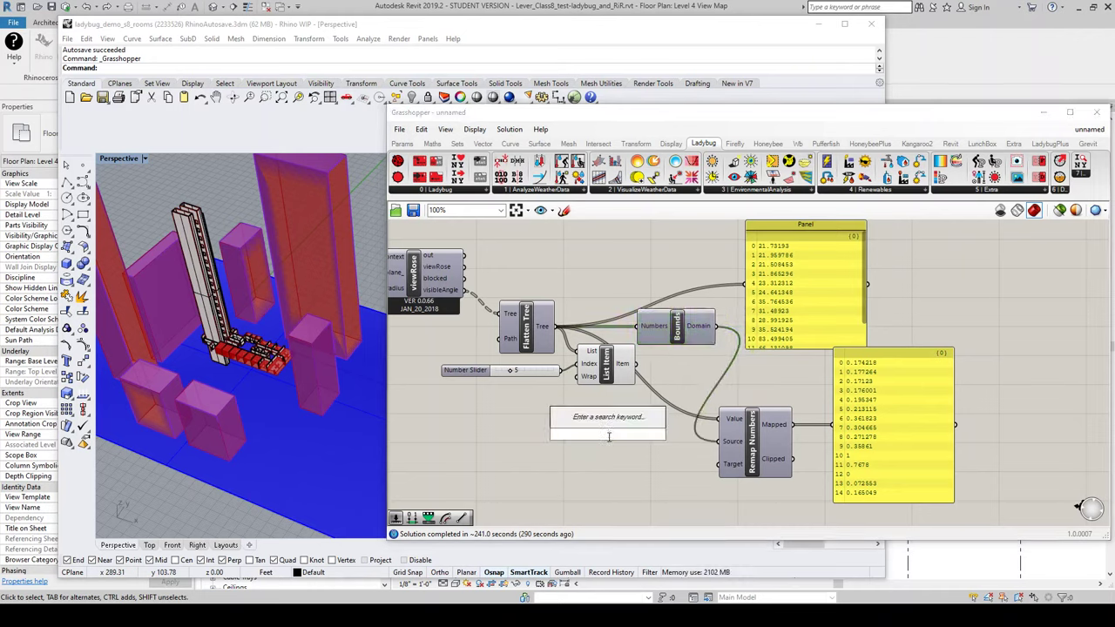
pyautogui.write('construct')
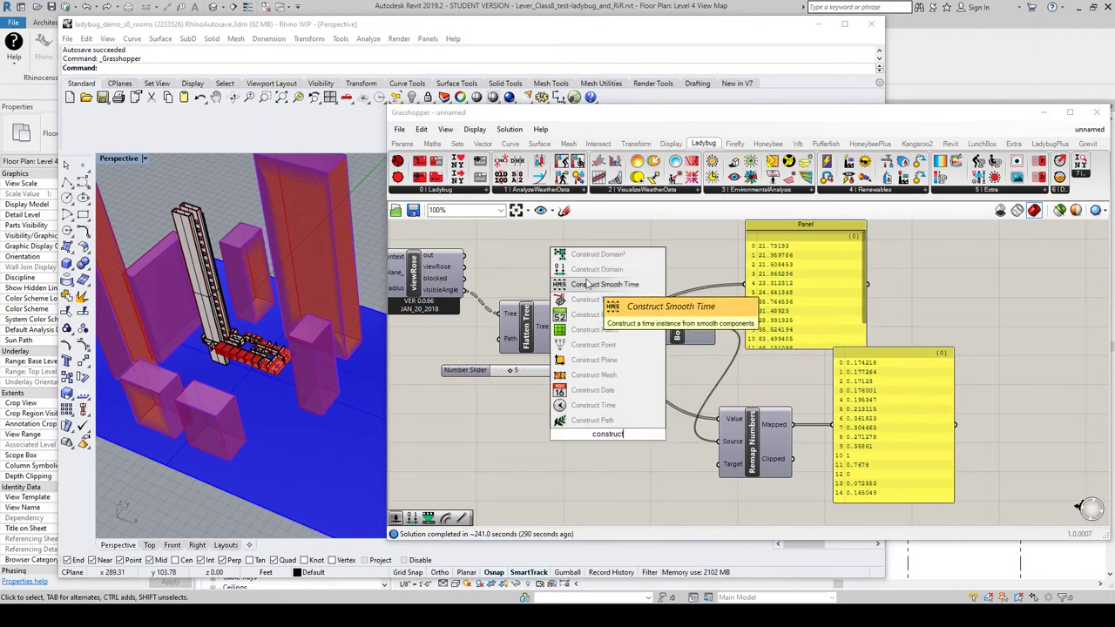
pyautogui.click(595, 269)
pyautogui.moveTo(625, 441); pyautogui.dragTo(628, 446)
# Check the lower angle values in their panel, and connect a new number slider of 10 to Construct Domain's Domain start
pyautogui.moveTo(865, 291); pyautogui.dragTo(867, 315)
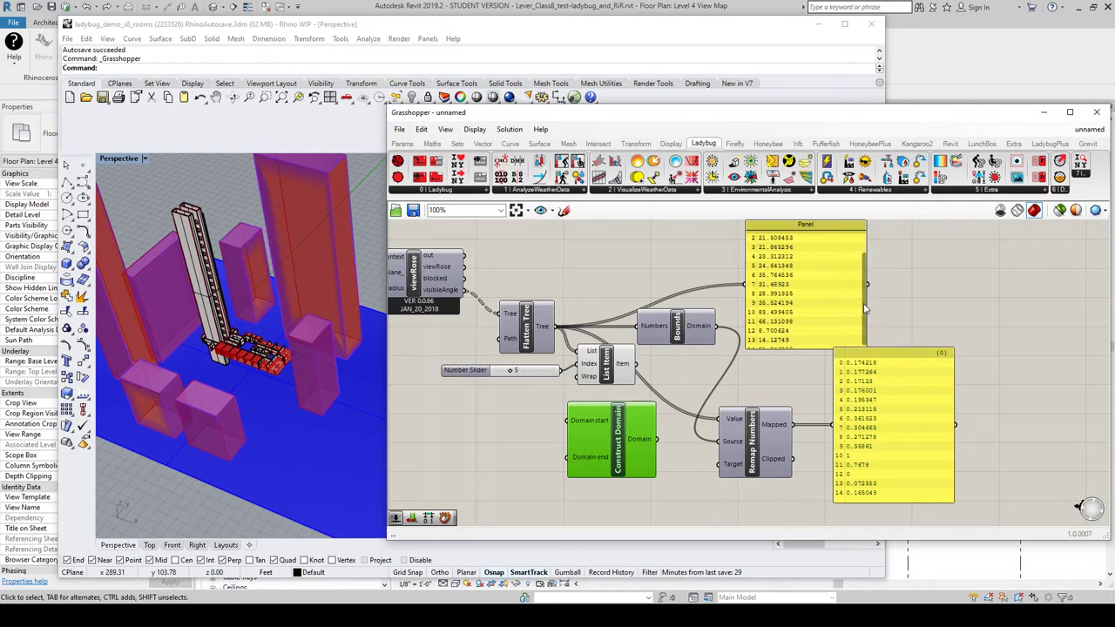
pyautogui.moveTo(865, 309)
pyautogui.mouseDown()
pyautogui.moveTo(865, 319)
pyautogui.moveTo(863, 277)
pyautogui.moveTo(860, 321)
pyautogui.mouseUp()
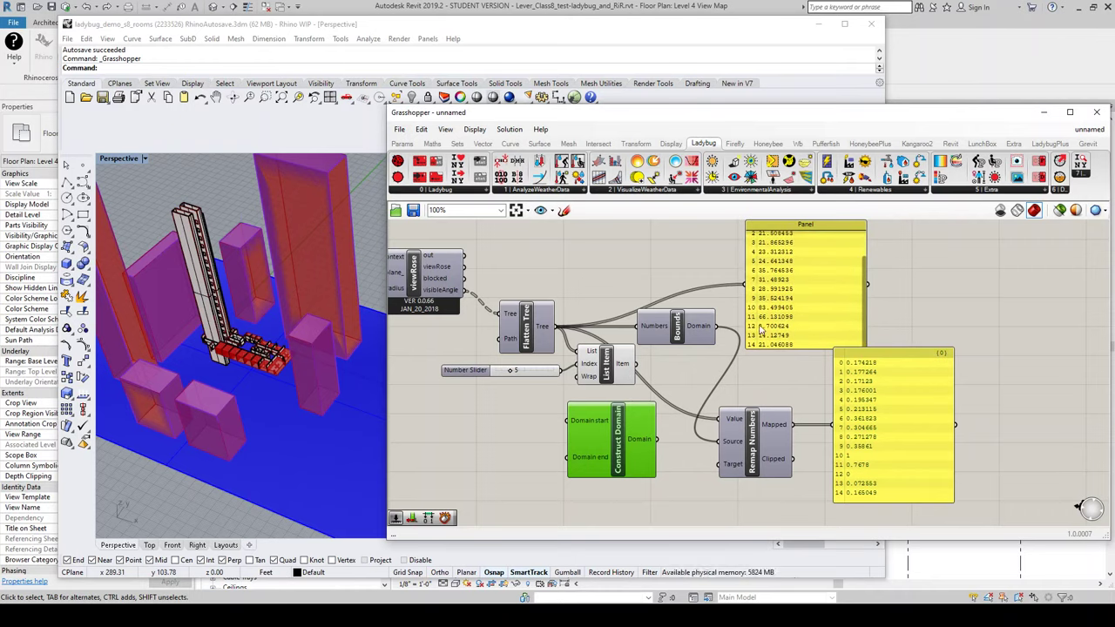
pyautogui.doubleClick(503, 427)
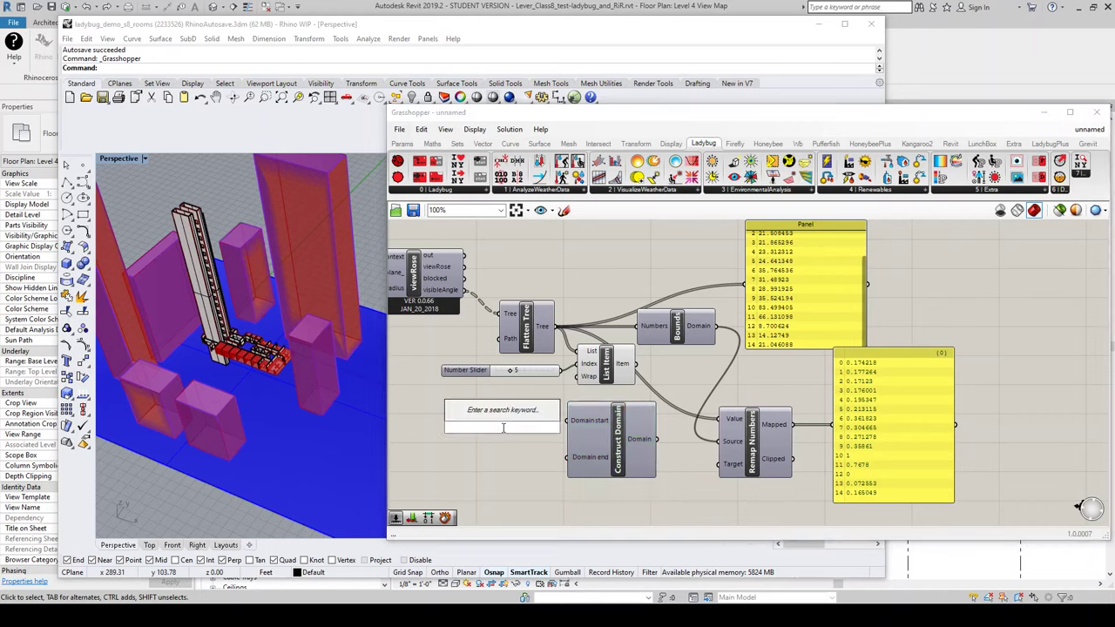
pyautogui.write('10')
pyautogui.press('Return')
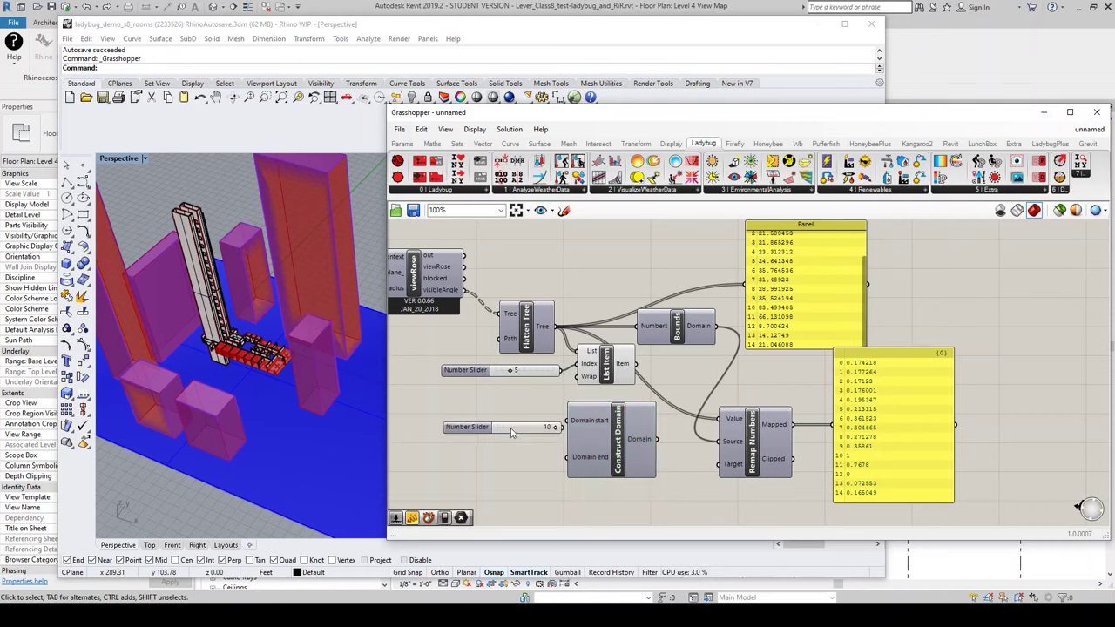
pyautogui.click(466, 425)
pyautogui.moveTo(466, 425); pyautogui.dragTo(458, 420)
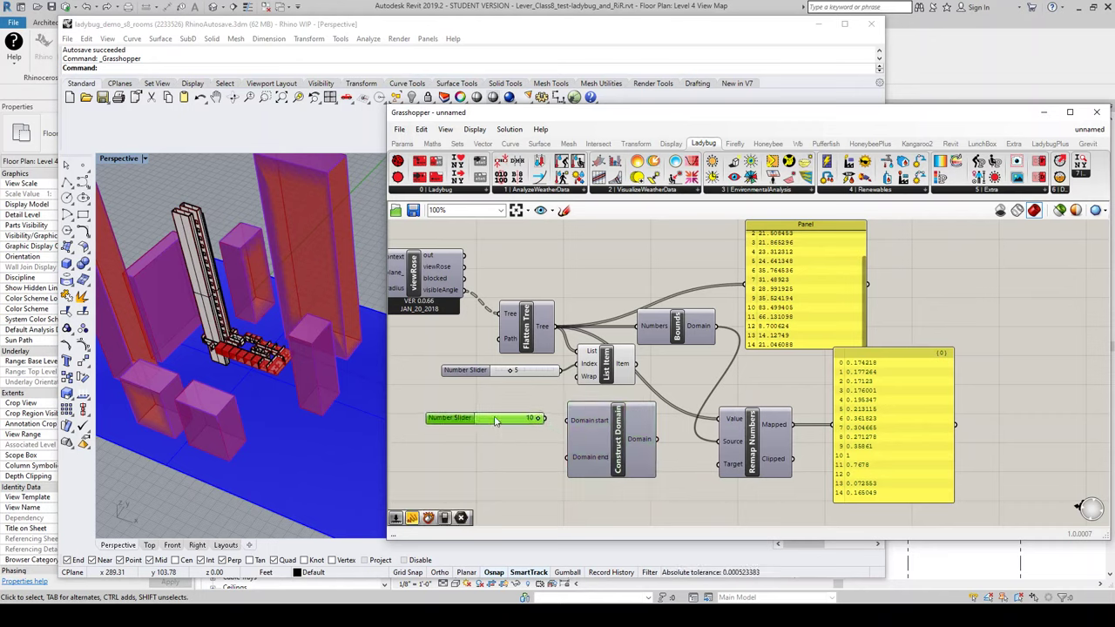
pyautogui.moveTo(542, 418); pyautogui.dragTo(570, 422)
# Connect a new number slider of 50 to Domain end, and replace Remap Numbers' Source with Construct Domain's output
pyautogui.doubleClick(490, 471)
pyautogui.write('50')
pyautogui.press('Return')
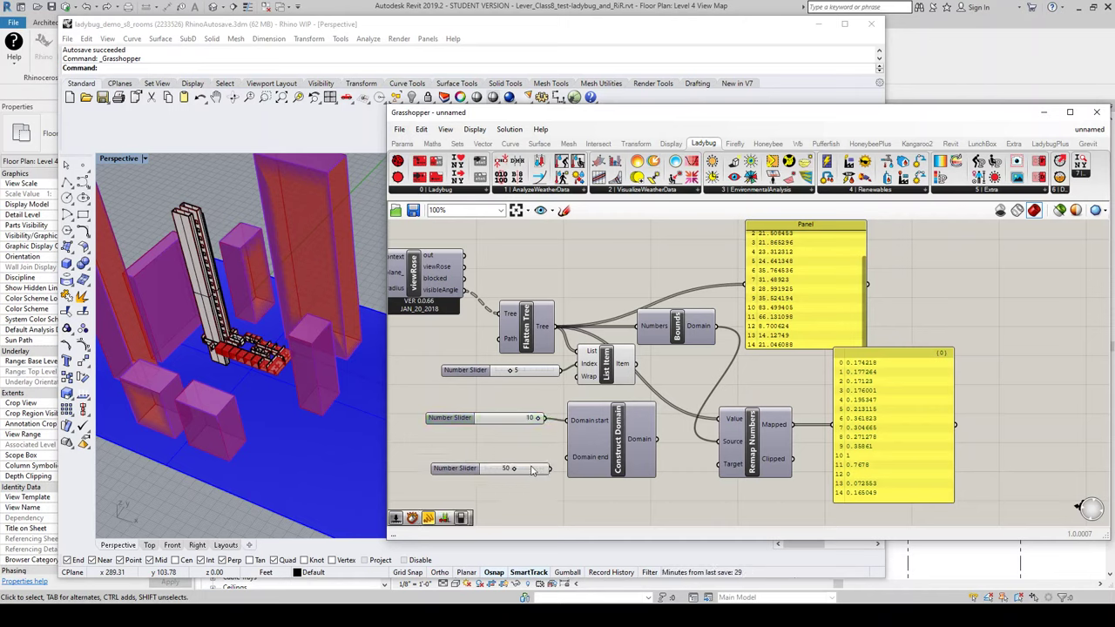
pyautogui.moveTo(476, 471); pyautogui.dragTo(465, 460)
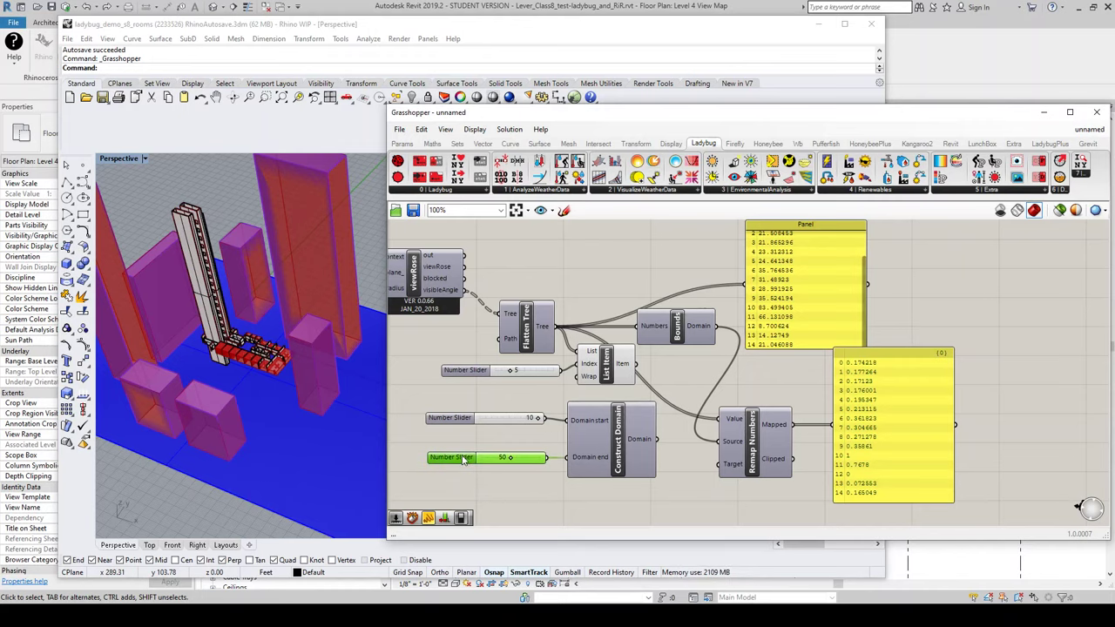
pyautogui.moveTo(654, 440); pyautogui.dragTo(719, 441)
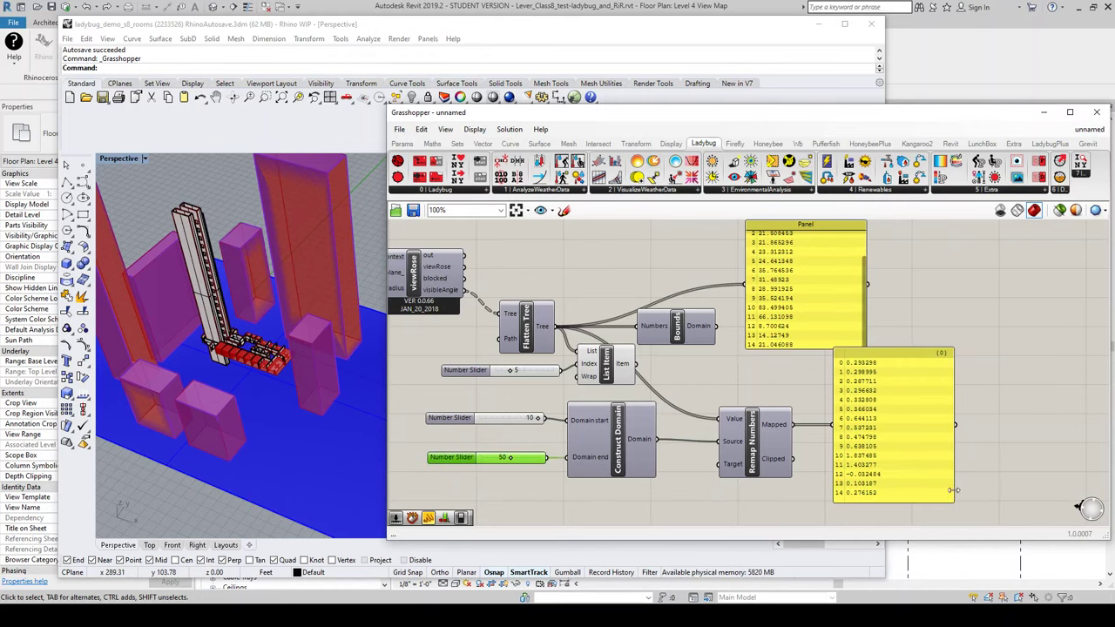
# Examine the remapped values and move their panel up, farther from Remap Numbers, to free space below it
pyautogui.scroll(3, 932, 488)
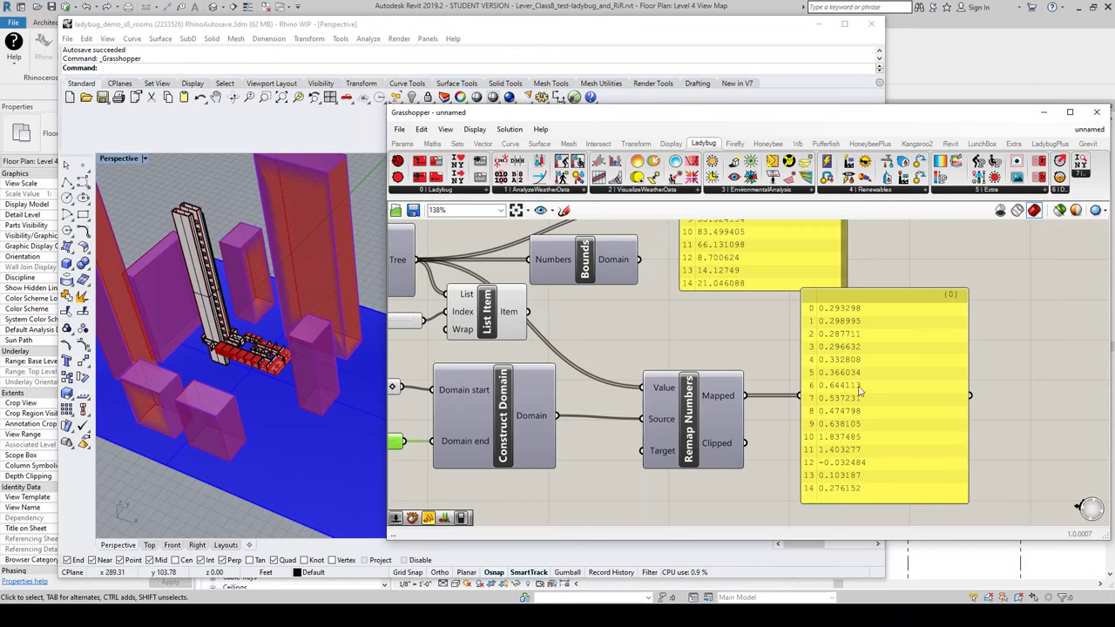
pyautogui.click(761, 369)
pyautogui.scroll(-3, 761, 438)
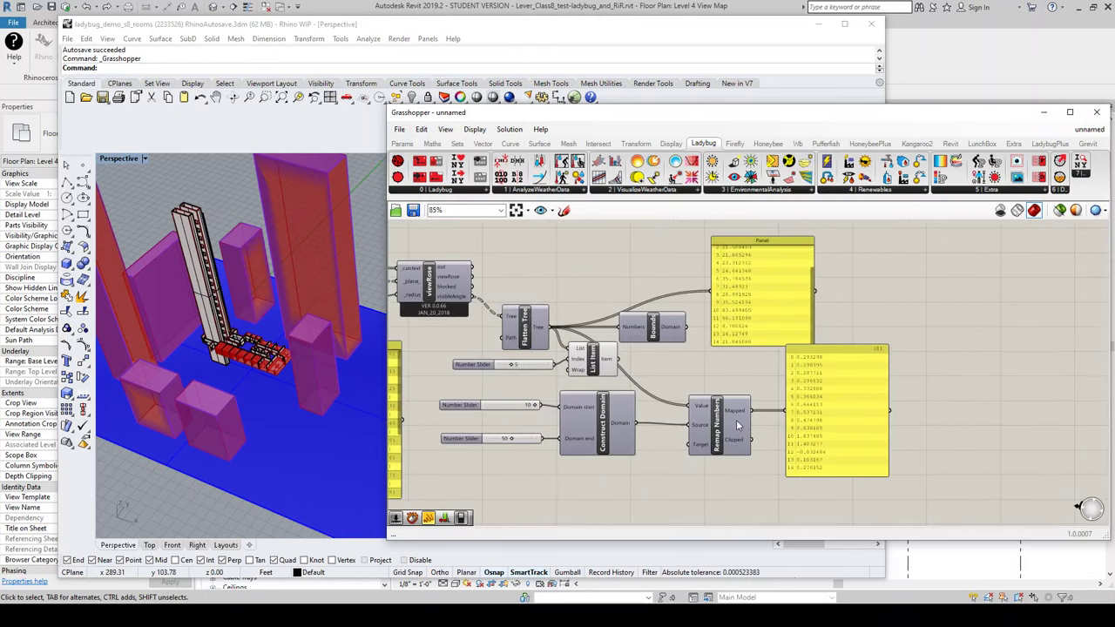
pyautogui.moveTo(732, 429)
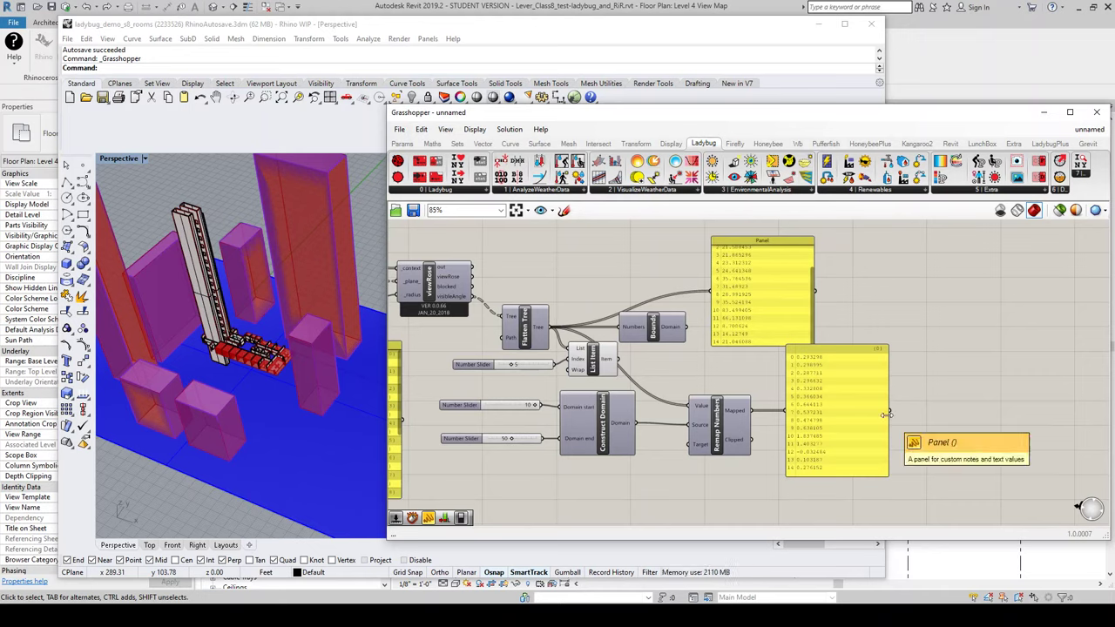
pyautogui.moveTo(830, 447); pyautogui.dragTo(903, 376)
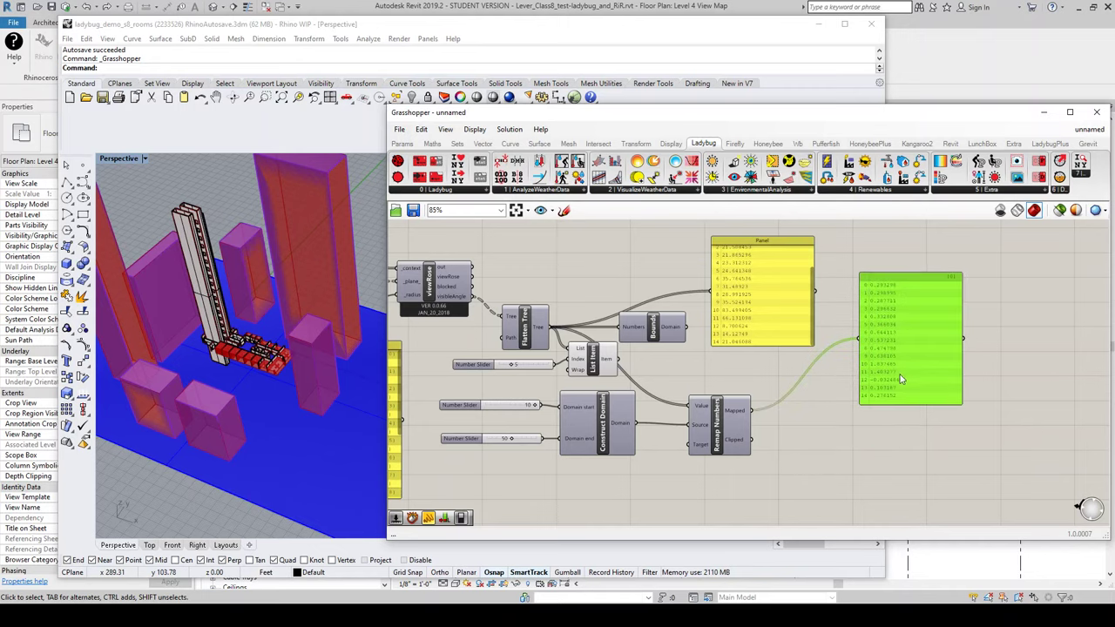
# Add an Element.ParameterSet component below the mapped values panel
pyautogui.doubleClick(881, 441)
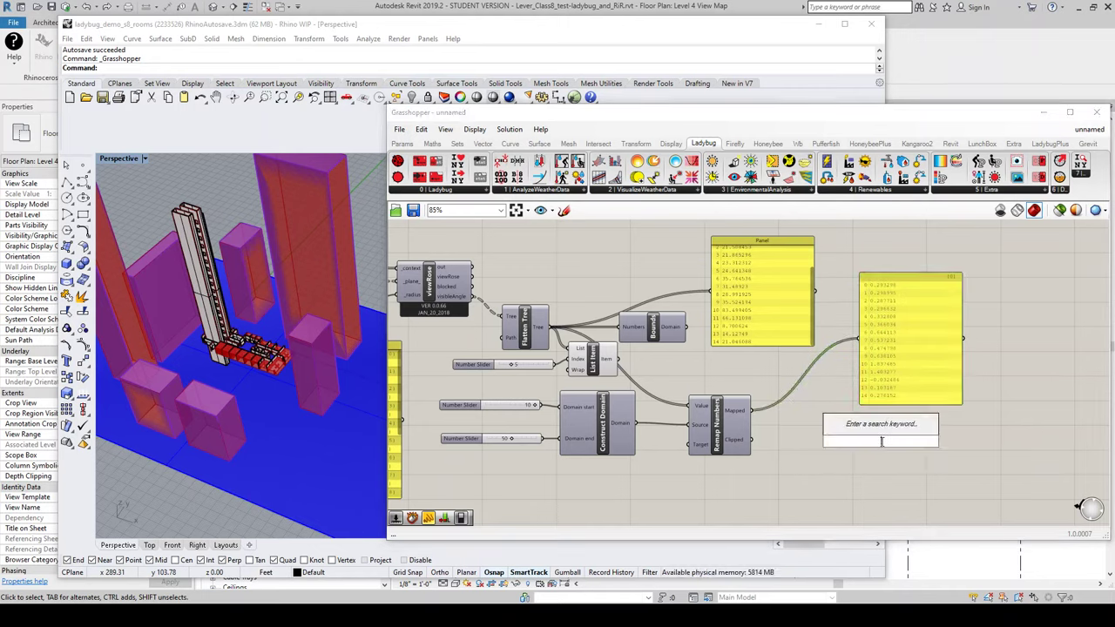
pyautogui.write('parametersetr')
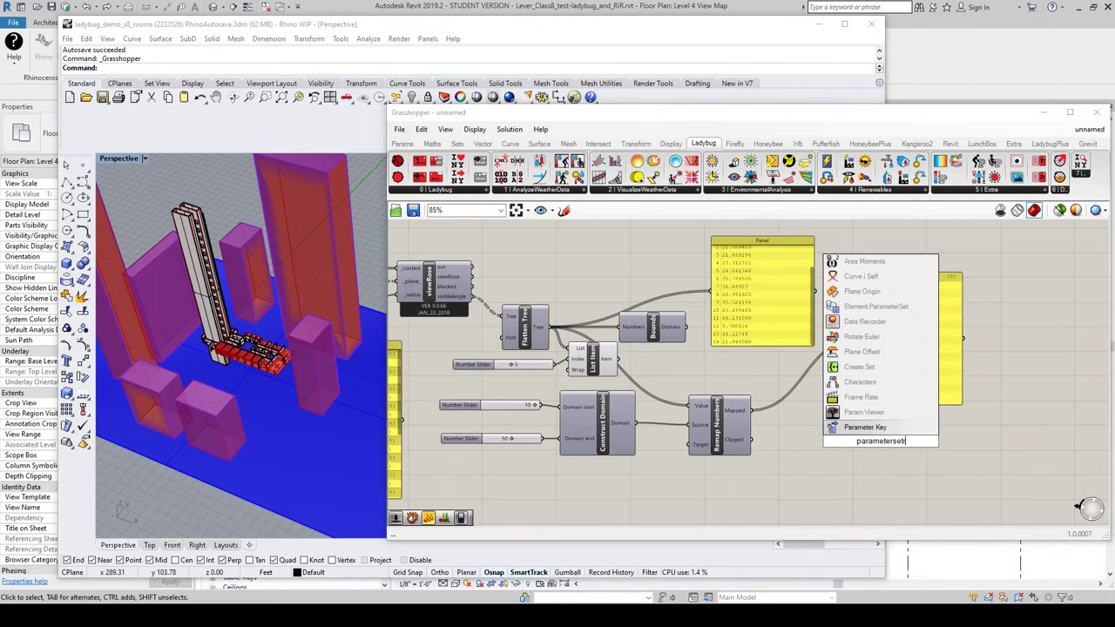
pyautogui.press('BackSpace')
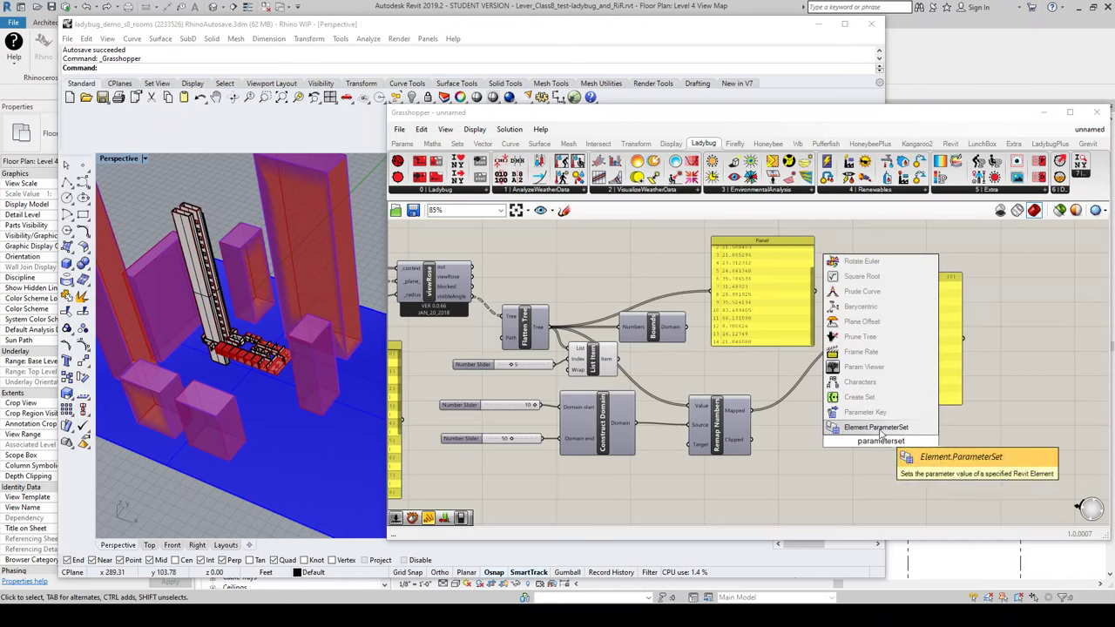
pyautogui.click(876, 429)
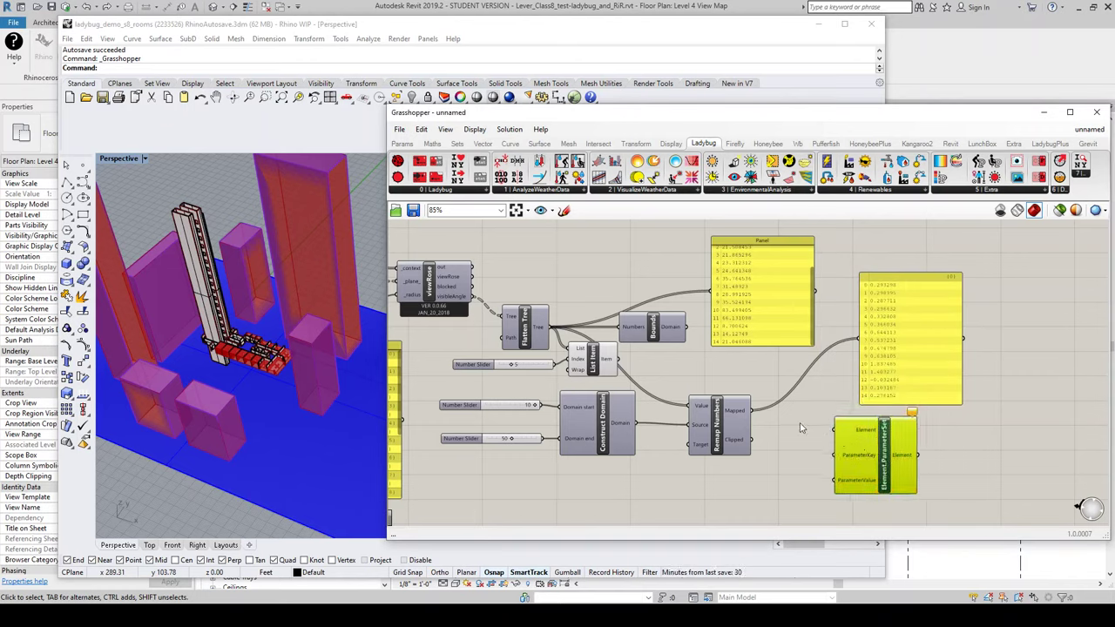
# Connect Dispatch's List A of office elements to the Element input of Element.ParameterSet
pyautogui.scroll(-2, 807, 424)
pyautogui.scroll(2, 720, 334)
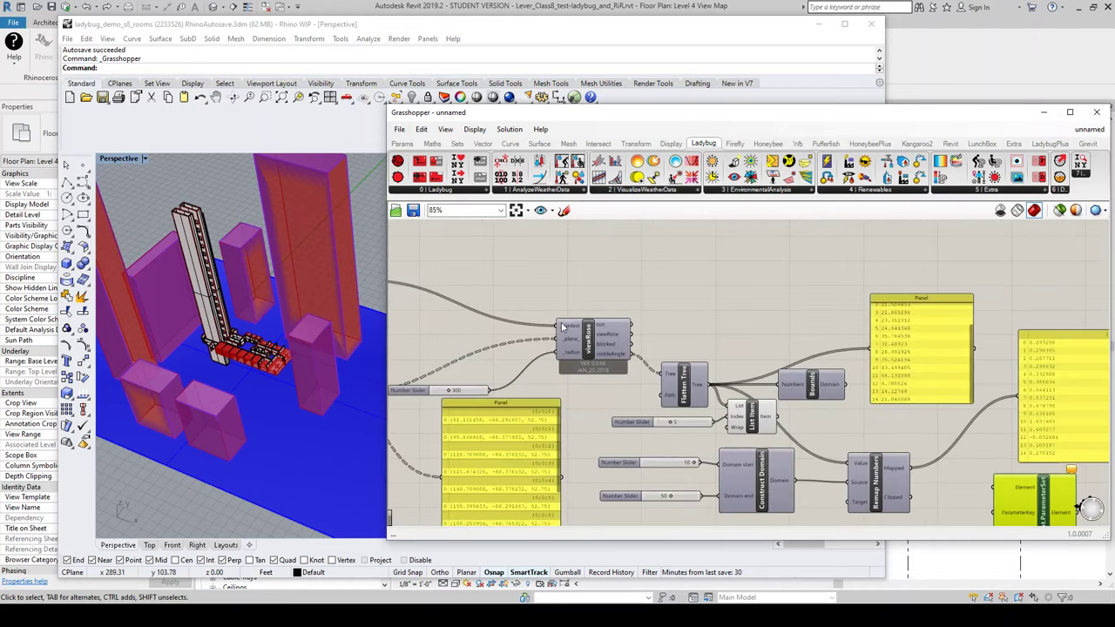
pyautogui.scroll(-2, 720, 333)
pyautogui.scroll(2, 558, 342)
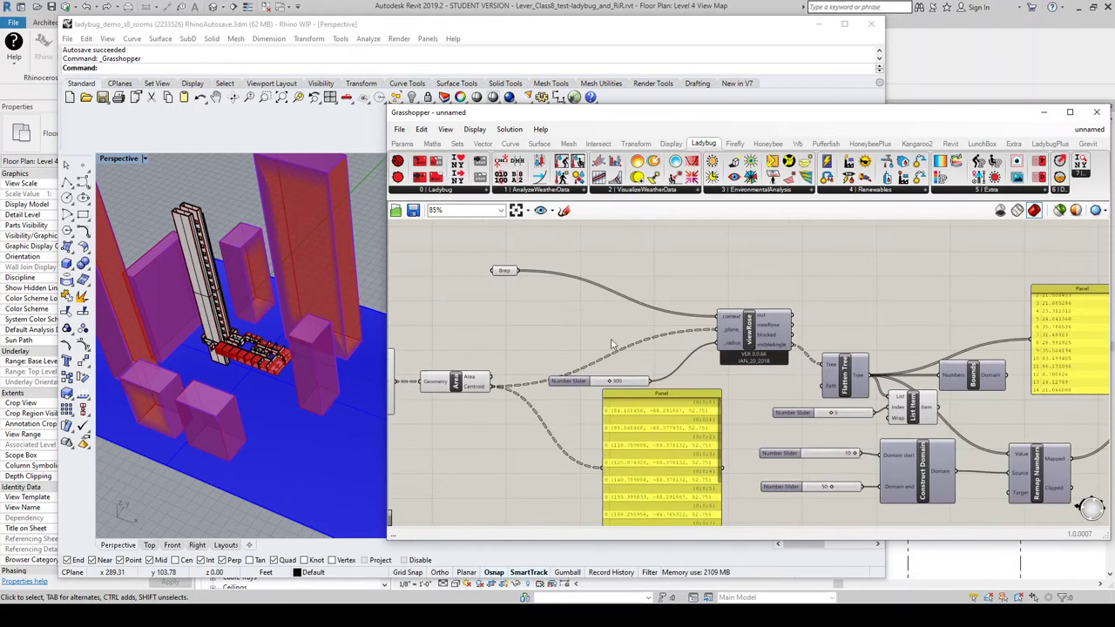
pyautogui.scroll(-1, 622, 337)
pyautogui.middleClick(545, 322)
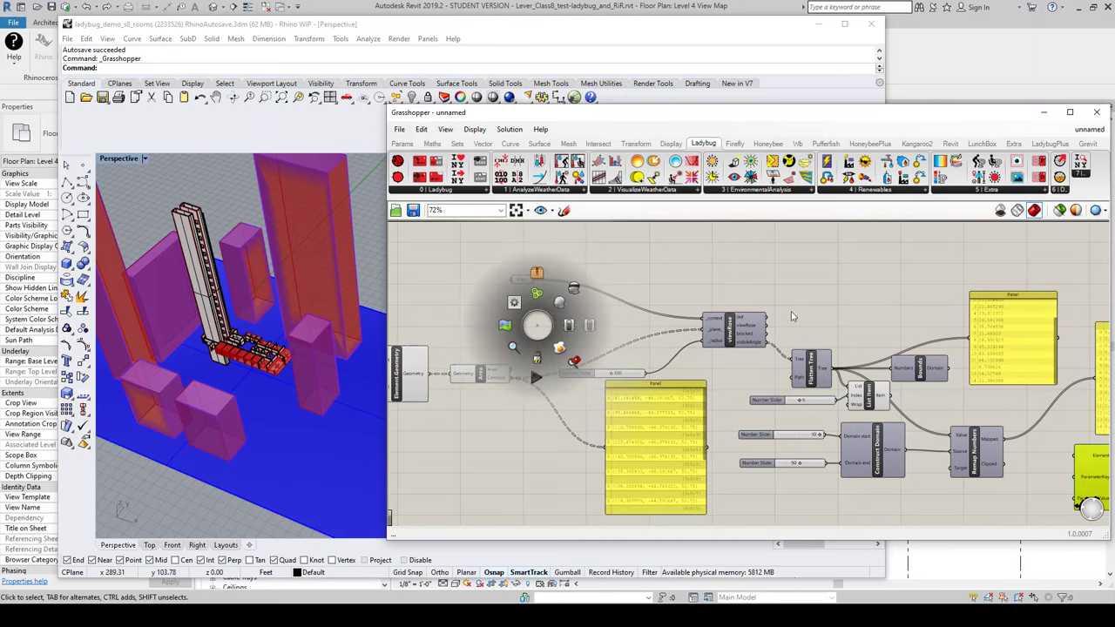
pyautogui.moveTo(564, 313); pyautogui.dragTo(749, 314, button='right')
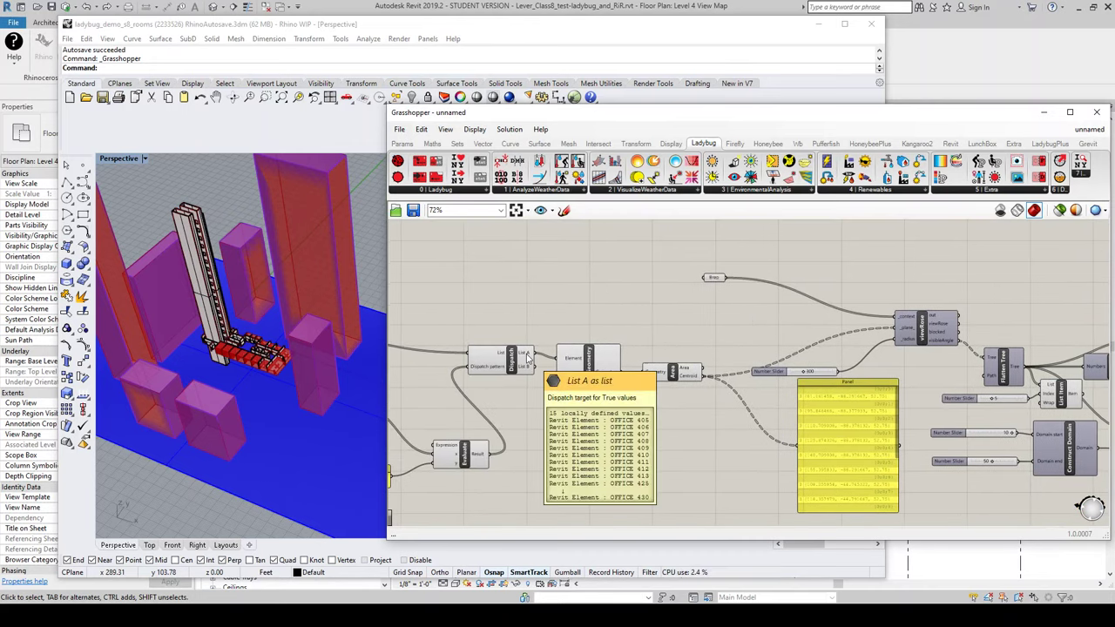
pyautogui.moveTo(533, 359); pyautogui.dragTo(884, 384)
pyautogui.scroll(-3, 539, 387)
pyautogui.scroll(4, 1077, 480)
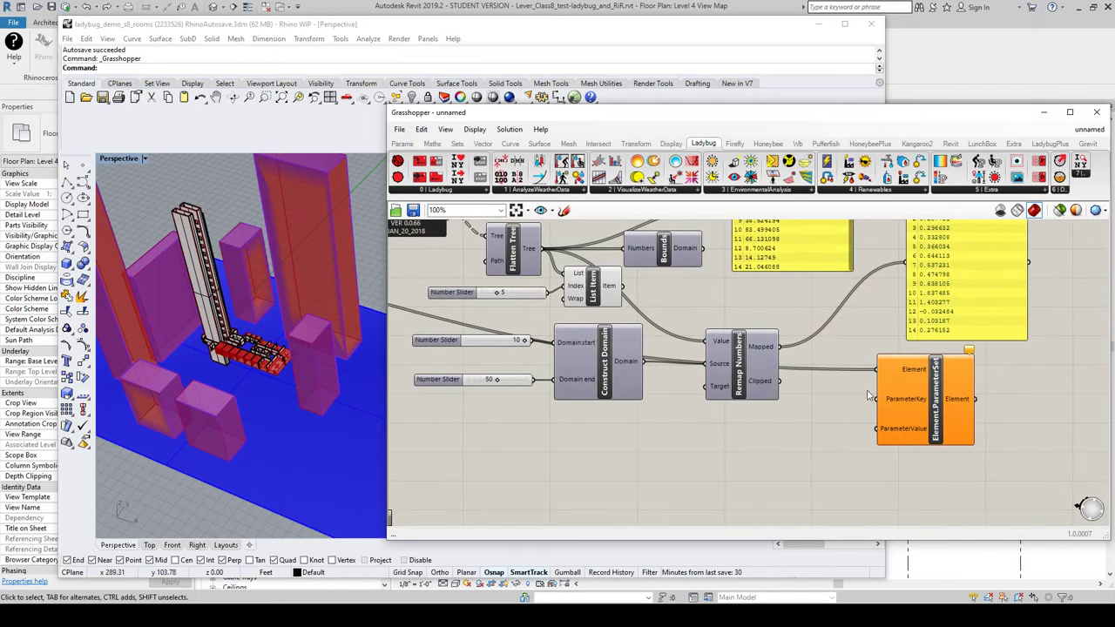
# Add a panel reading "View Score" below Remap Numbers and connect it to Element.ParameterSet's ParameterKey input
pyautogui.doubleClick(723, 446)
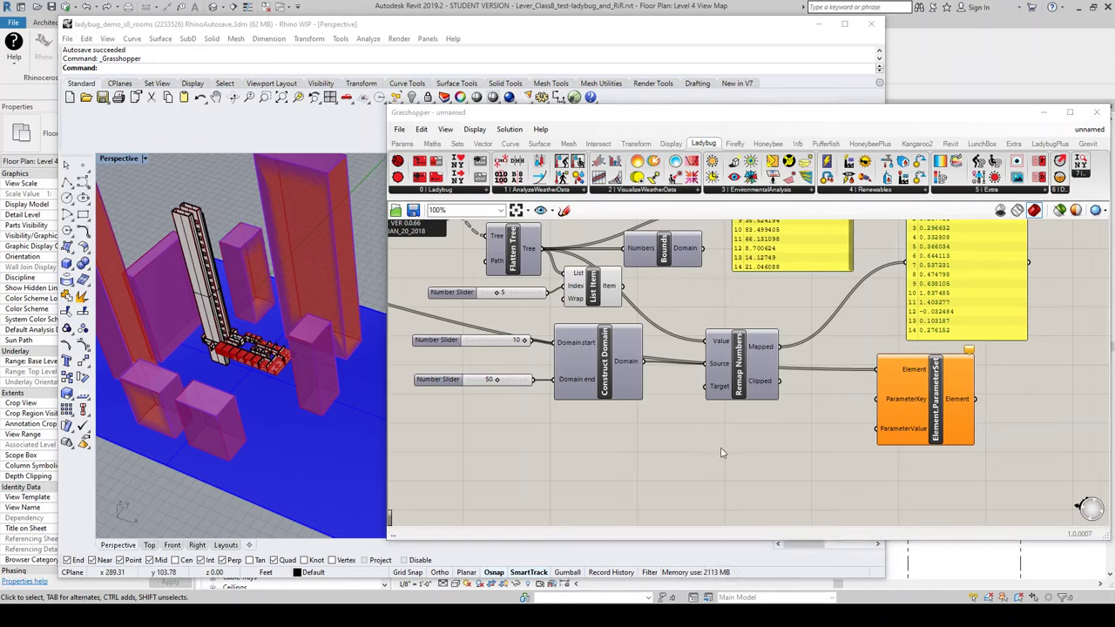
pyautogui.click(728, 453)
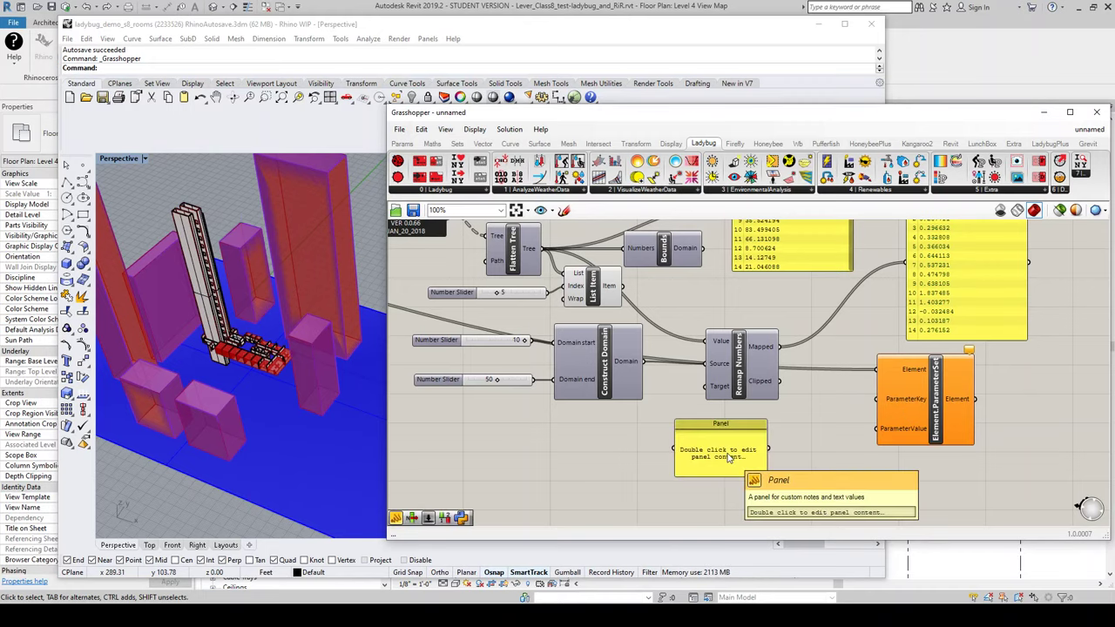
pyautogui.doubleClick(728, 457)
pyautogui.press('BackSpace')
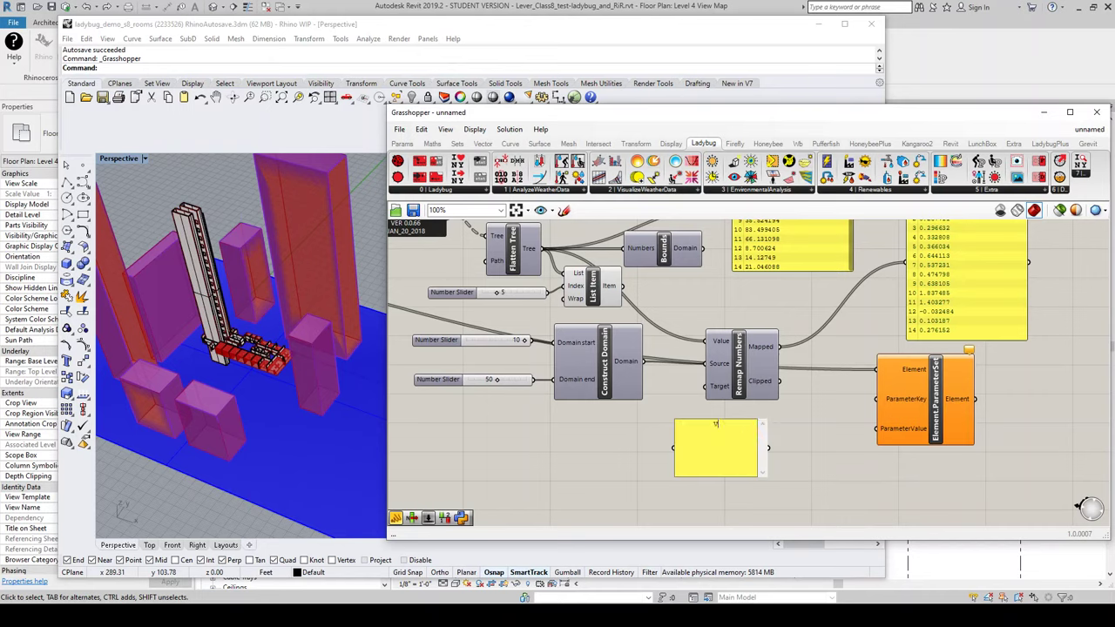
pyautogui.write('View Score')
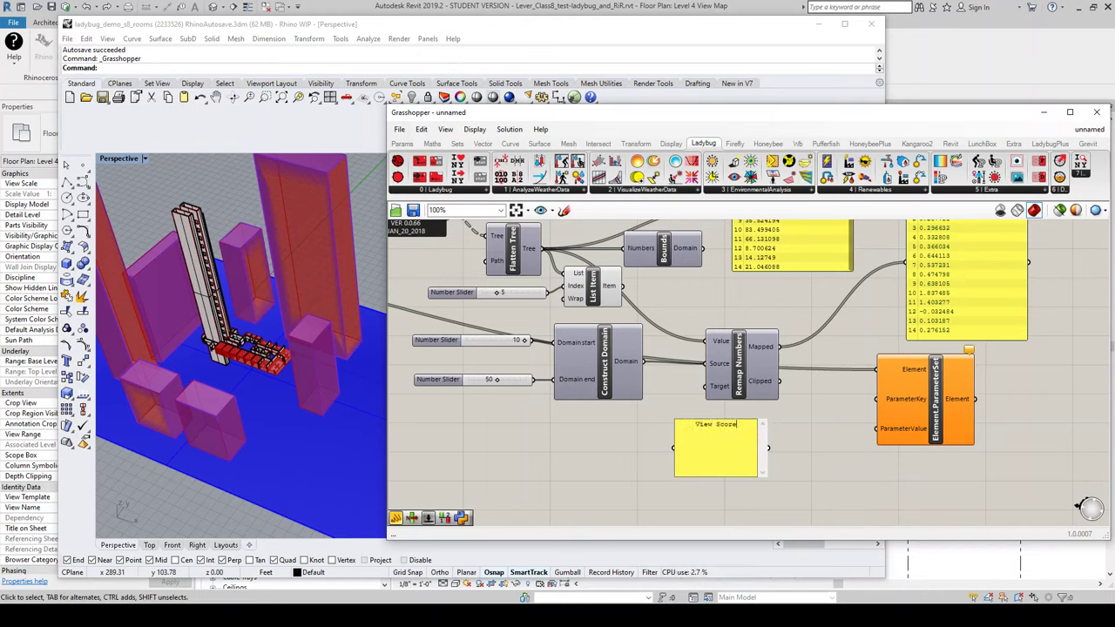
pyautogui.click(806, 458)
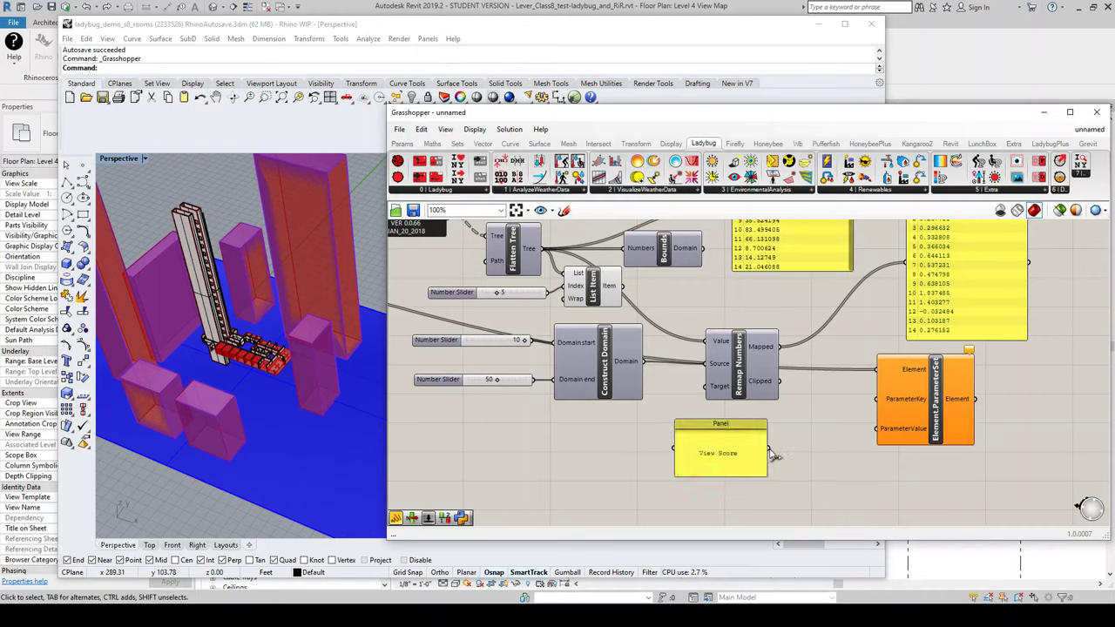
pyautogui.moveTo(770, 448); pyautogui.dragTo(877, 400)
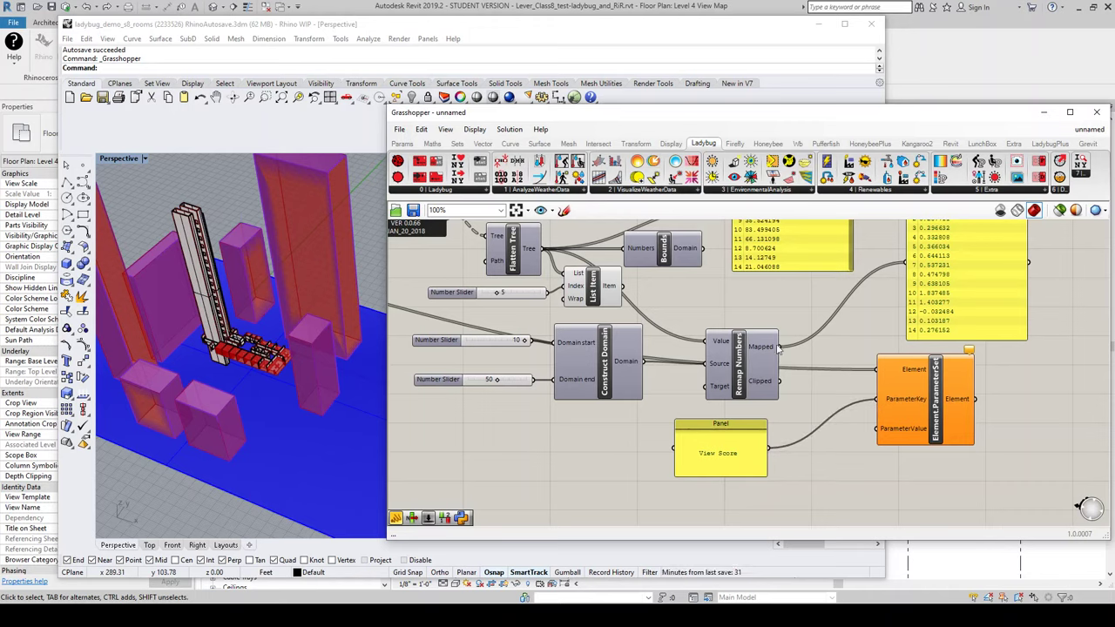
# Connect Remap Numbers' Mapped output to the ParameterValue input of Element.ParameterSet
pyautogui.moveTo(778, 347); pyautogui.dragTo(875, 431)
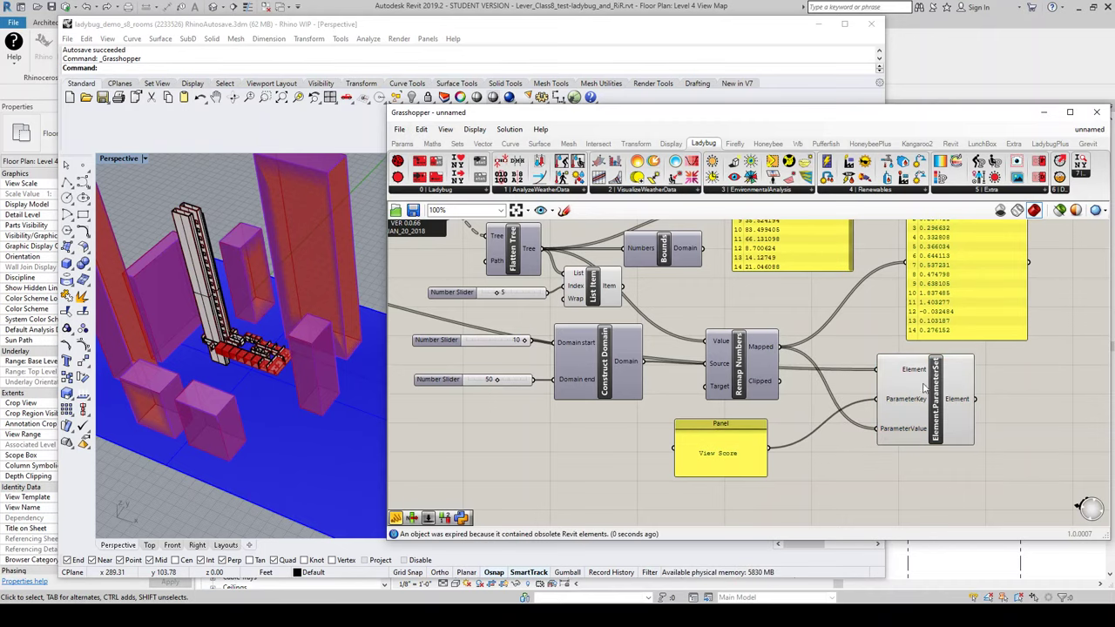
# Move Grasshopper aside, narrow the Rhino window and examine the office colours in Revit's Level 4 View Map plan
pyautogui.moveTo(957, 121); pyautogui.dragTo(465, 155)
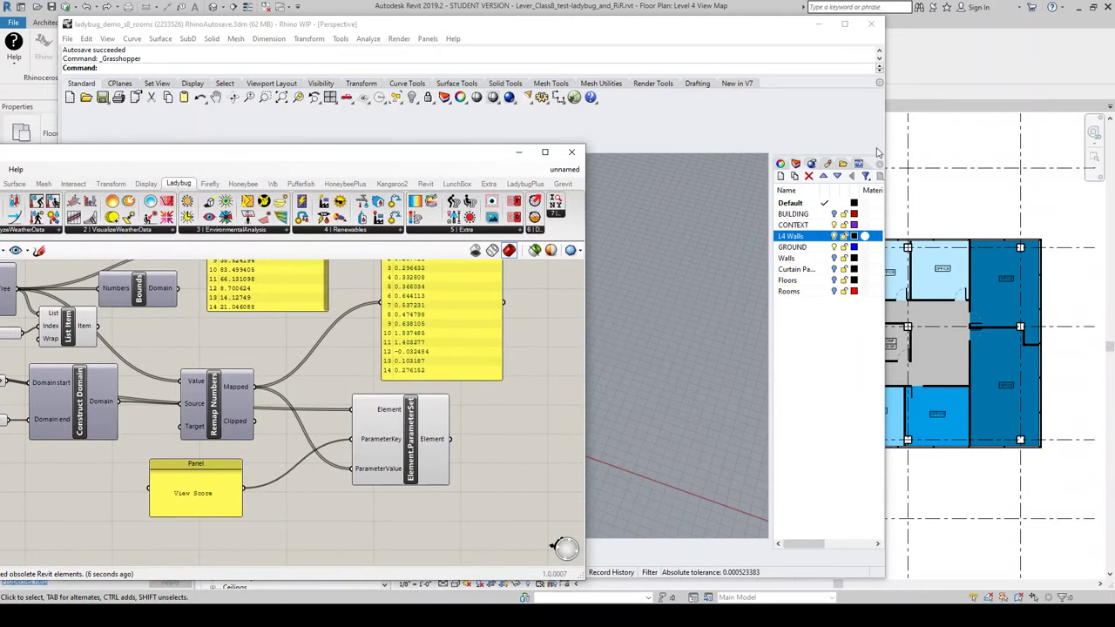
pyautogui.moveTo(884, 149); pyautogui.dragTo(500, 146)
pyautogui.scroll(-2, 1010, 324)
pyautogui.scroll(-1, 1010, 324)
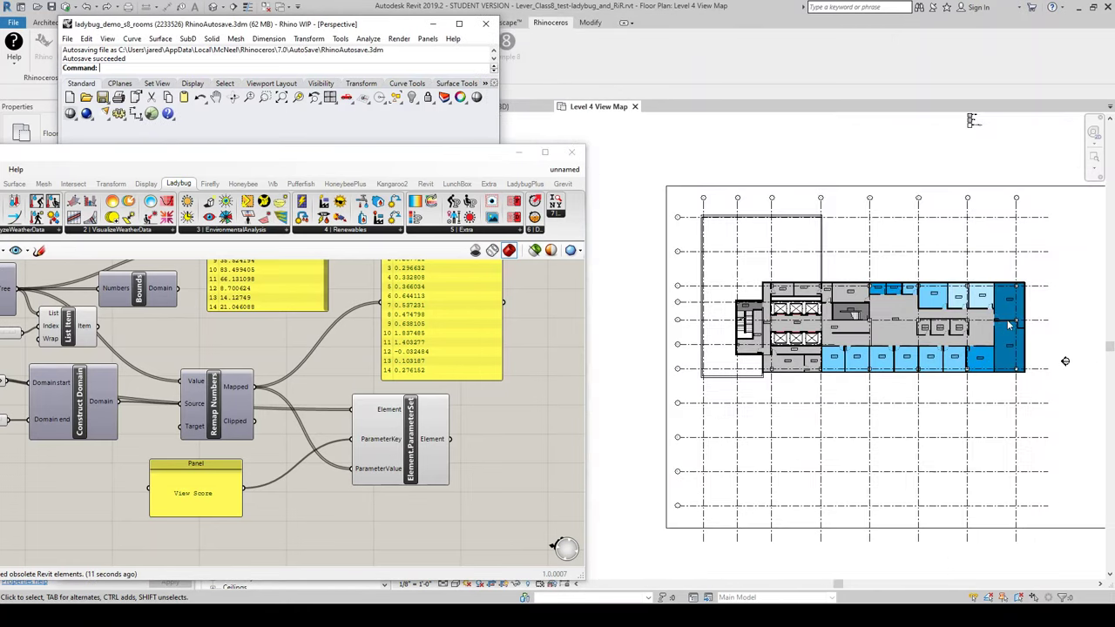
pyautogui.scroll(3, 989, 313)
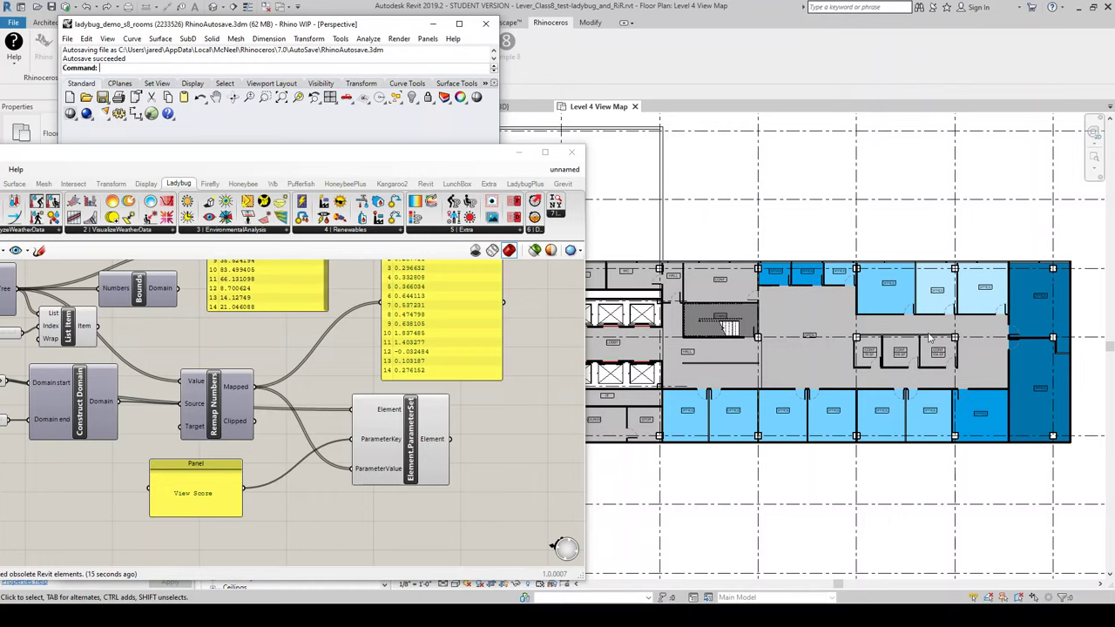
pyautogui.scroll(-3, 928, 338)
pyautogui.scroll(1, 942, 374)
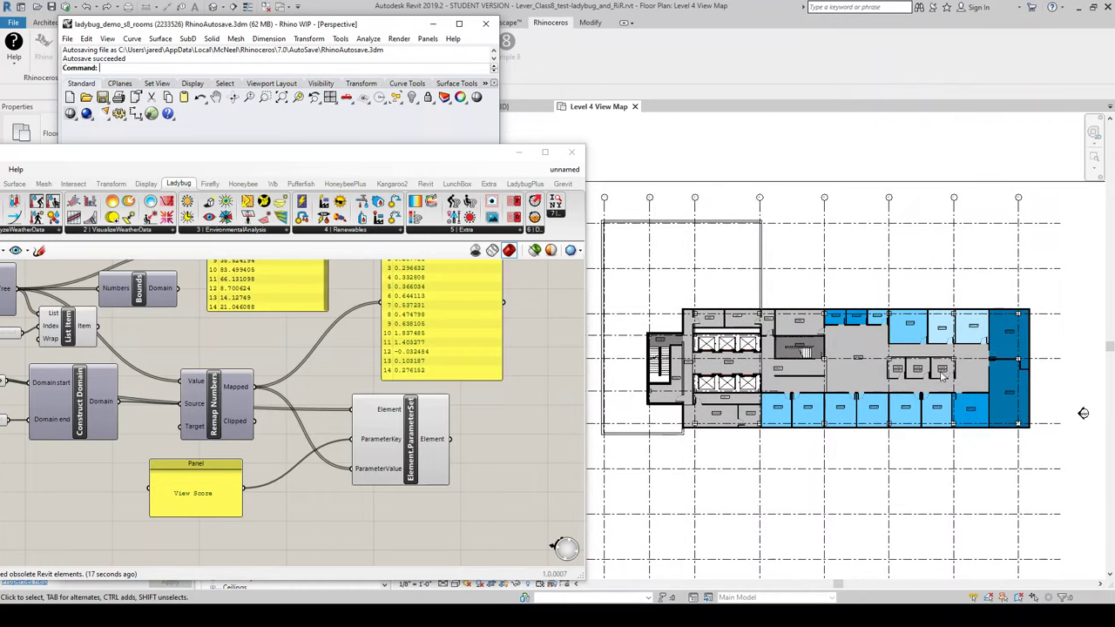
pyautogui.scroll(1, 817, 352)
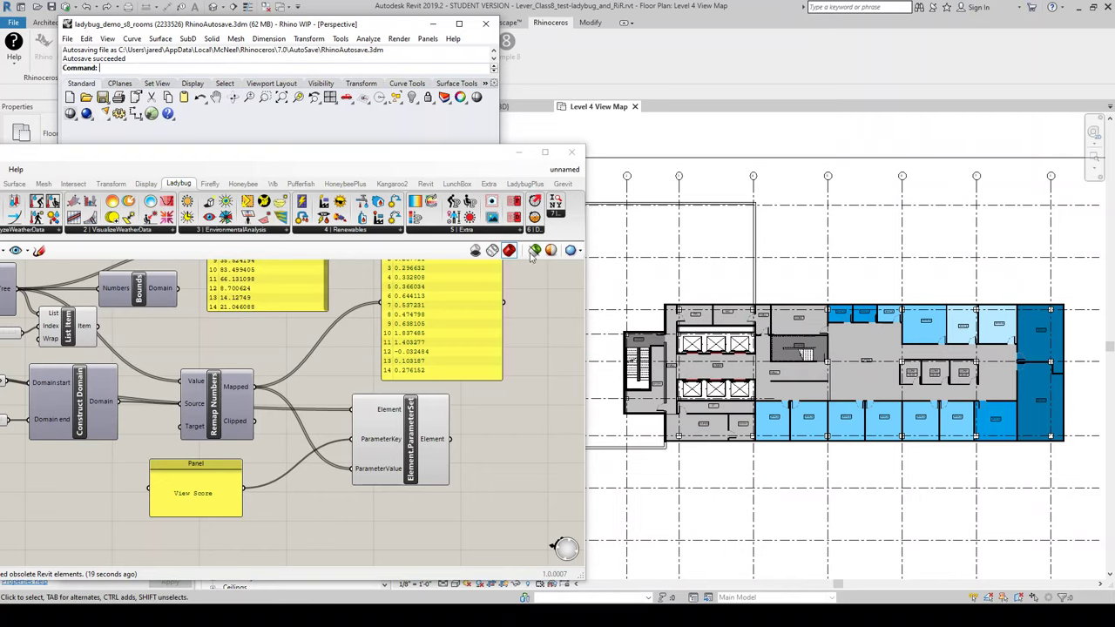
# Bring Grasshopper back over the plan and copy Flatten Tree, List Item and its index slider to above the originals
pyautogui.moveTo(471, 159); pyautogui.dragTo(851, 112)
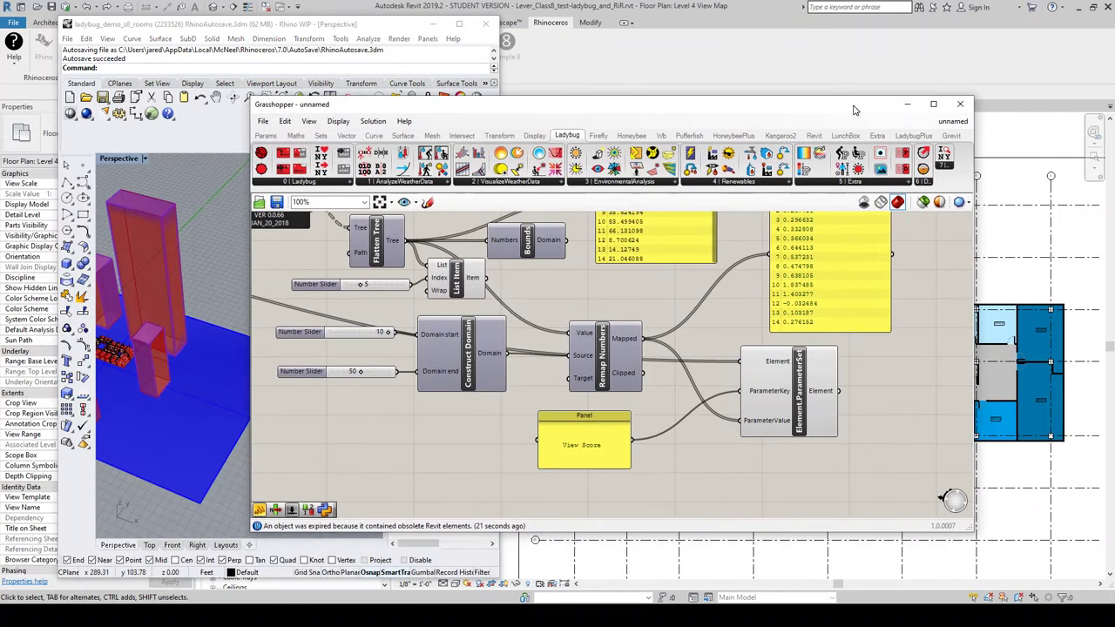
pyautogui.scroll(-2, 710, 406)
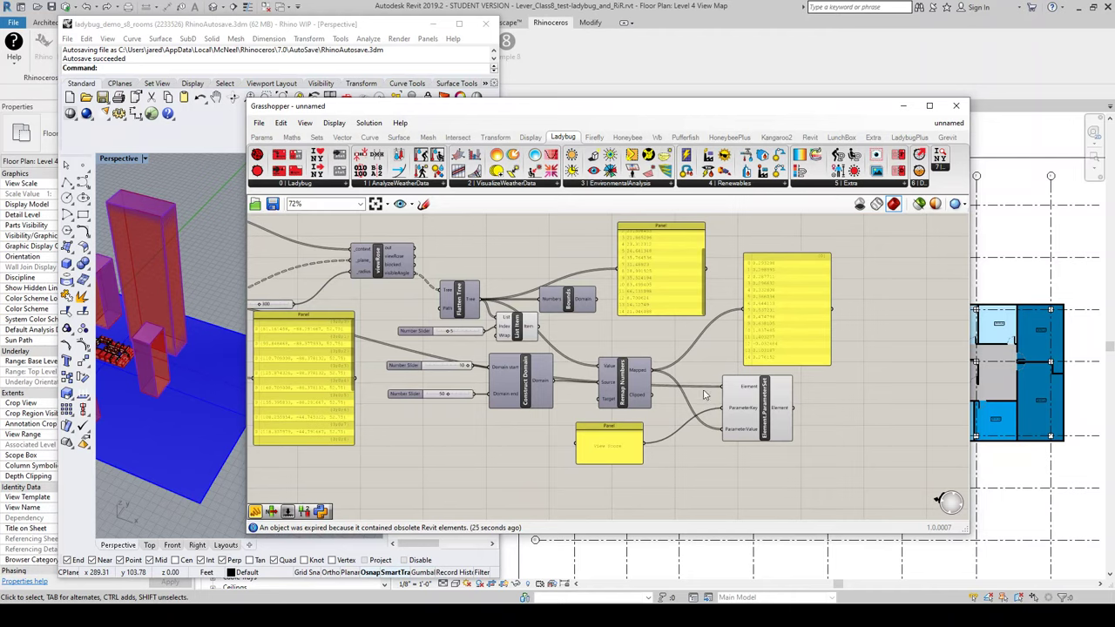
pyautogui.scroll(2, 515, 318)
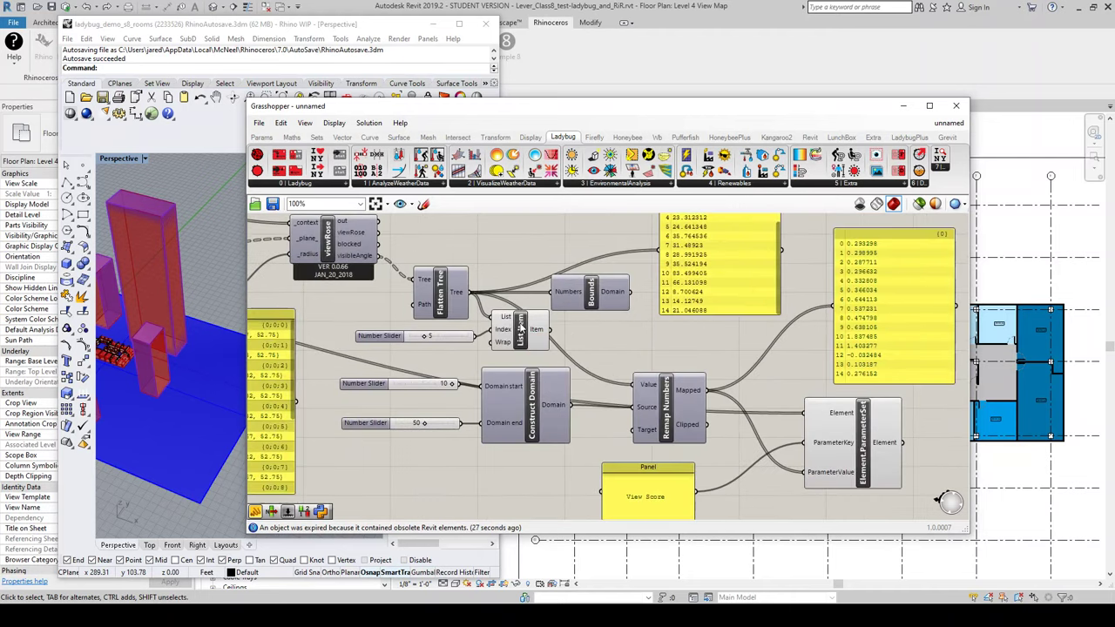
pyautogui.click(451, 307)
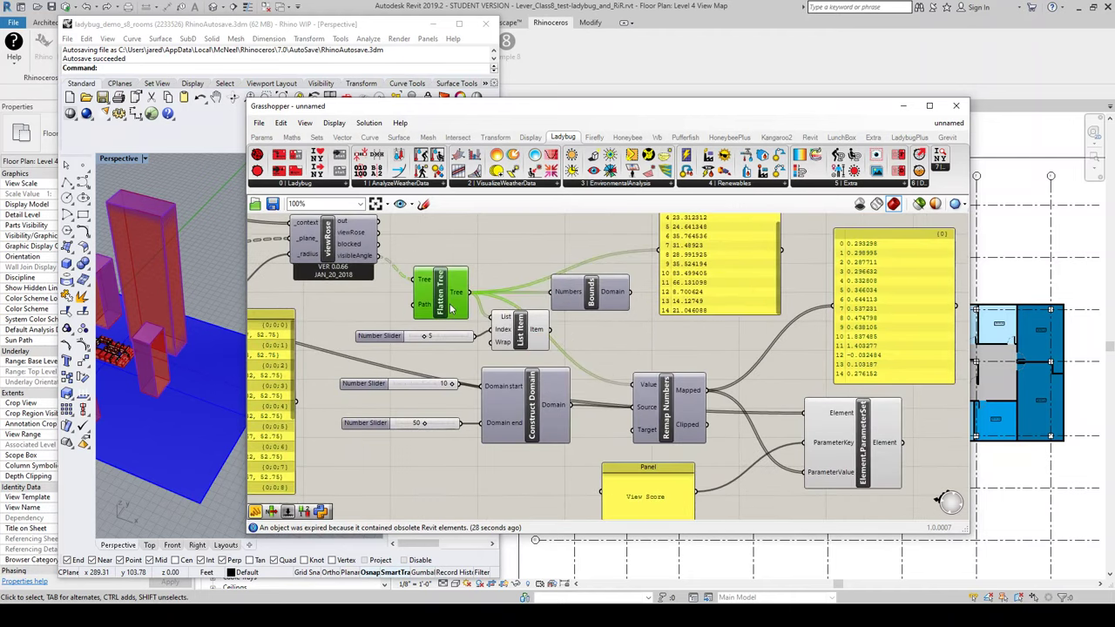
pyautogui.keyDown('shift'); pyautogui.click(519, 336); pyautogui.keyUp('shift')
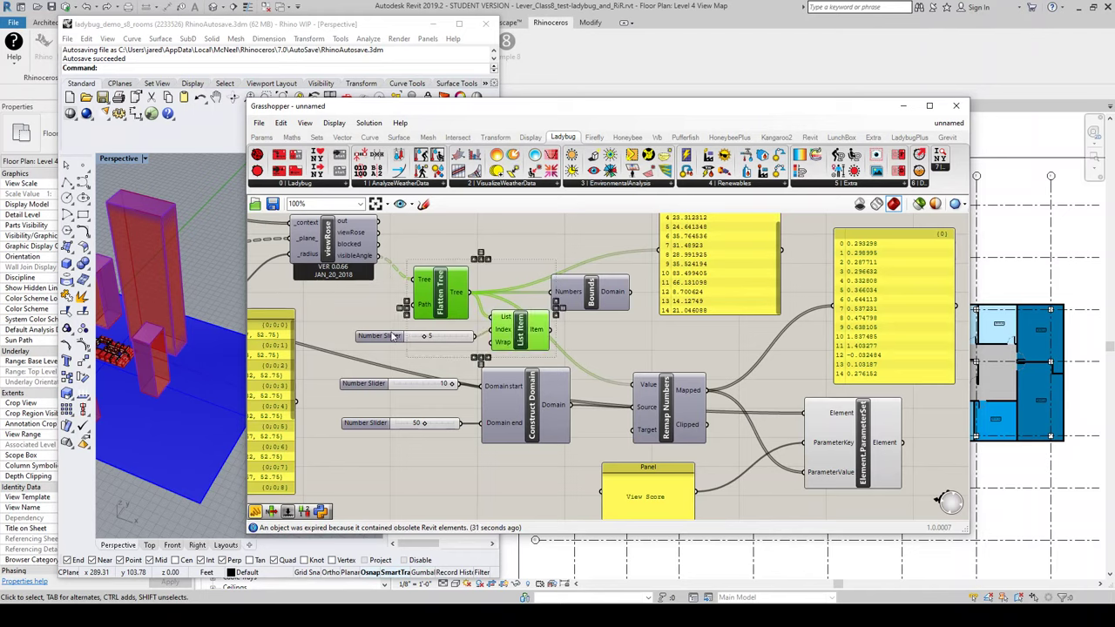
pyautogui.keyDown('shift'); pyautogui.click(394, 336); pyautogui.keyUp('shift')
pyautogui.moveTo(513, 345); pyautogui.dragTo(520, 350)
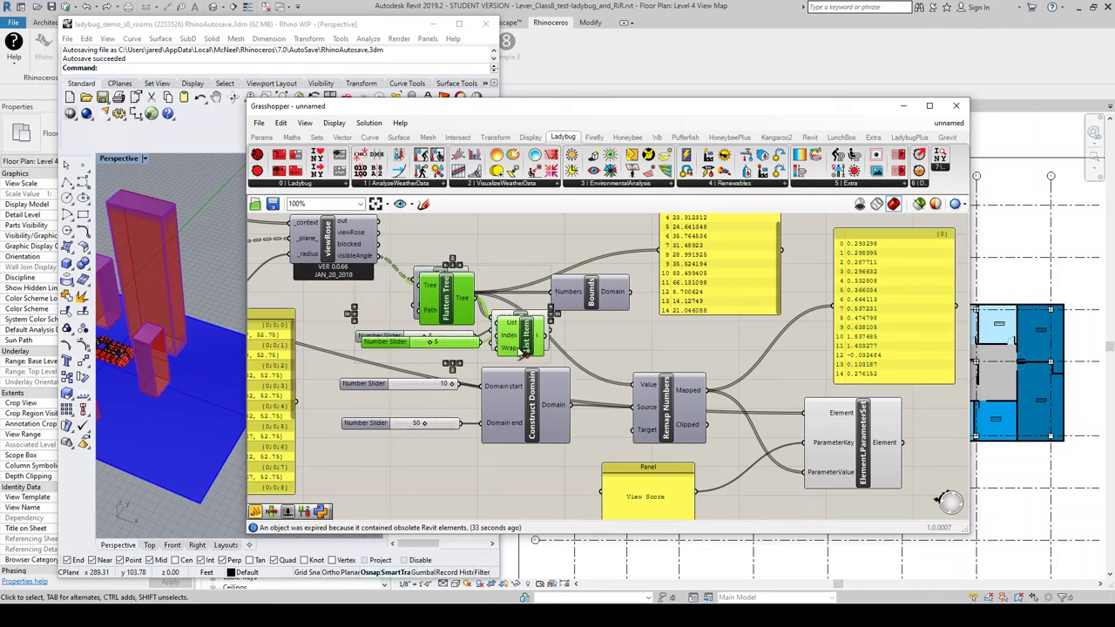
pyautogui.scroll(-3, 585, 373)
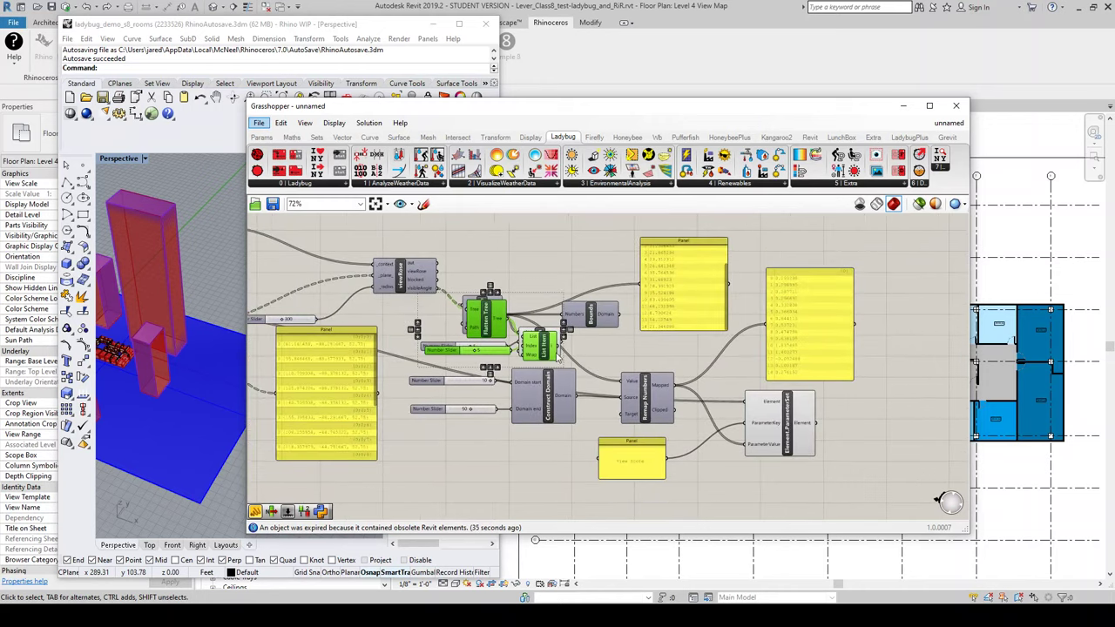
pyautogui.keyDown('alt'); pyautogui.moveTo(540, 351); pyautogui.dragTo(588, 260); pyautogui.keyUp('alt')
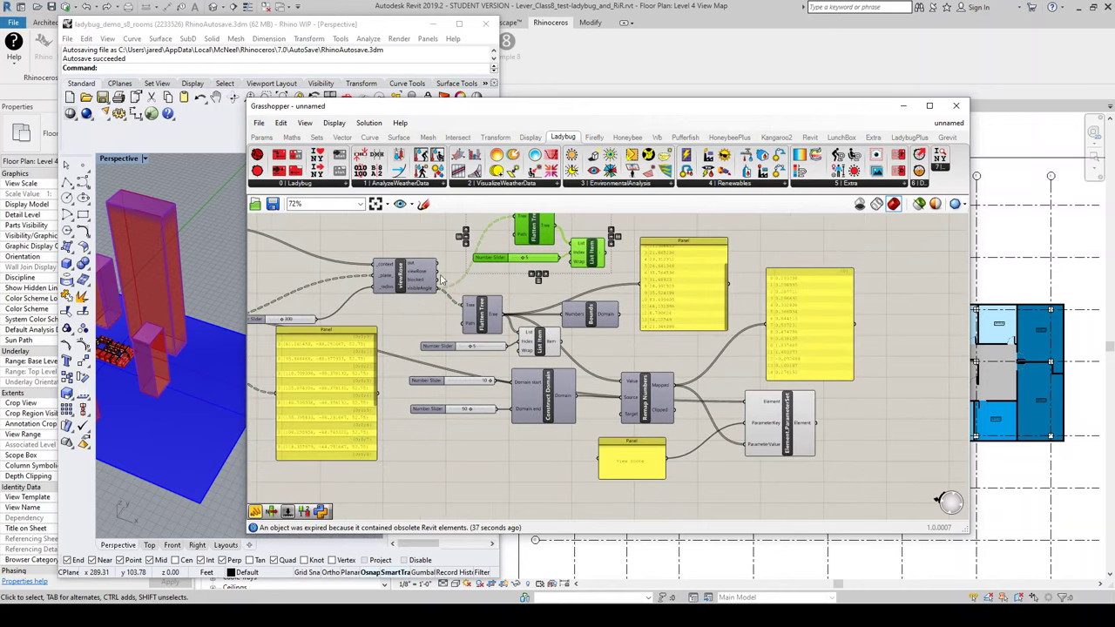
# Connect the Ladybug component's viewRose output to the copied Flatten Tree's Tree input and check the view wedge in Rhino
pyautogui.moveTo(440, 284); pyautogui.dragTo(521, 222)
pyautogui.scroll(-3, 216, 389)
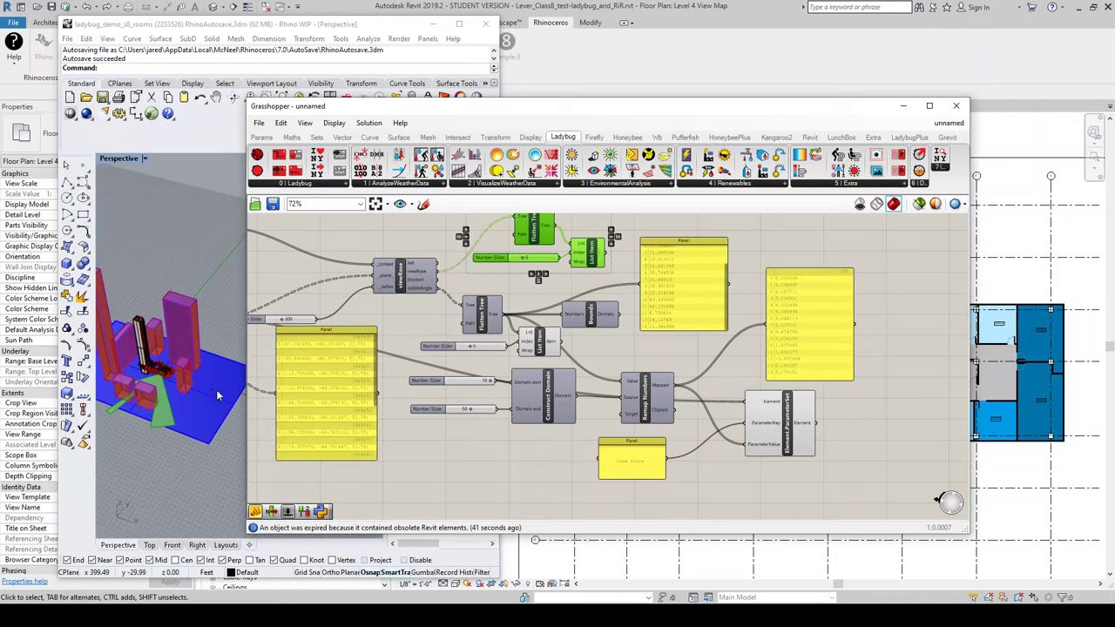
pyautogui.scroll(3, 207, 387)
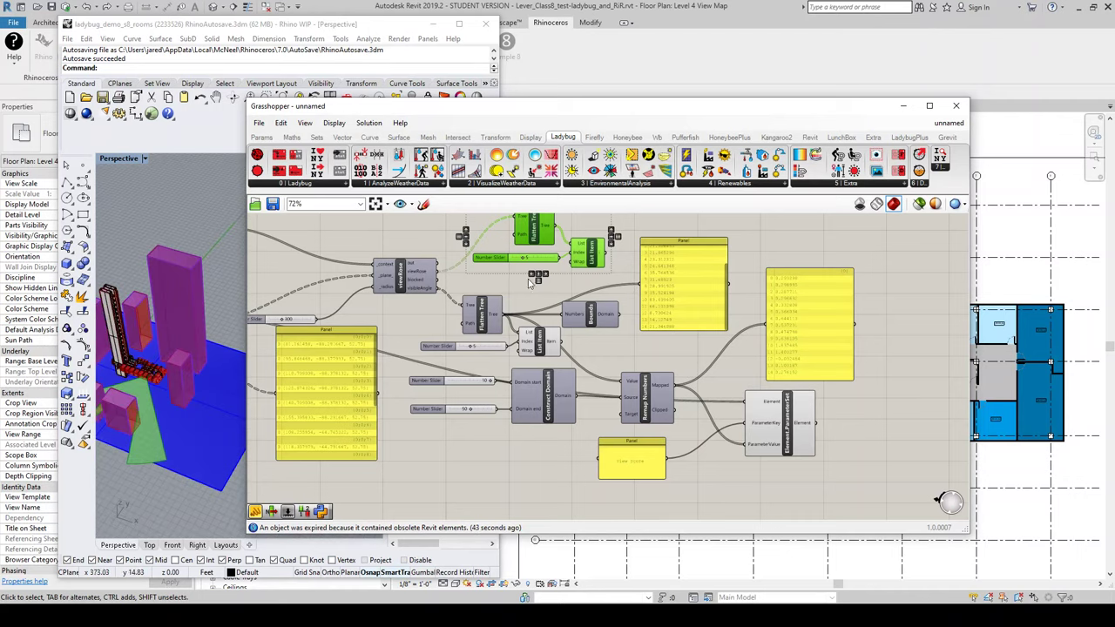
# Move the visible angles panel down and add an AddDirectShape.ByGeometry component above it, beyond the copied List Item
pyautogui.moveTo(698, 276); pyautogui.dragTo(719, 293)
pyautogui.doubleClick(695, 230)
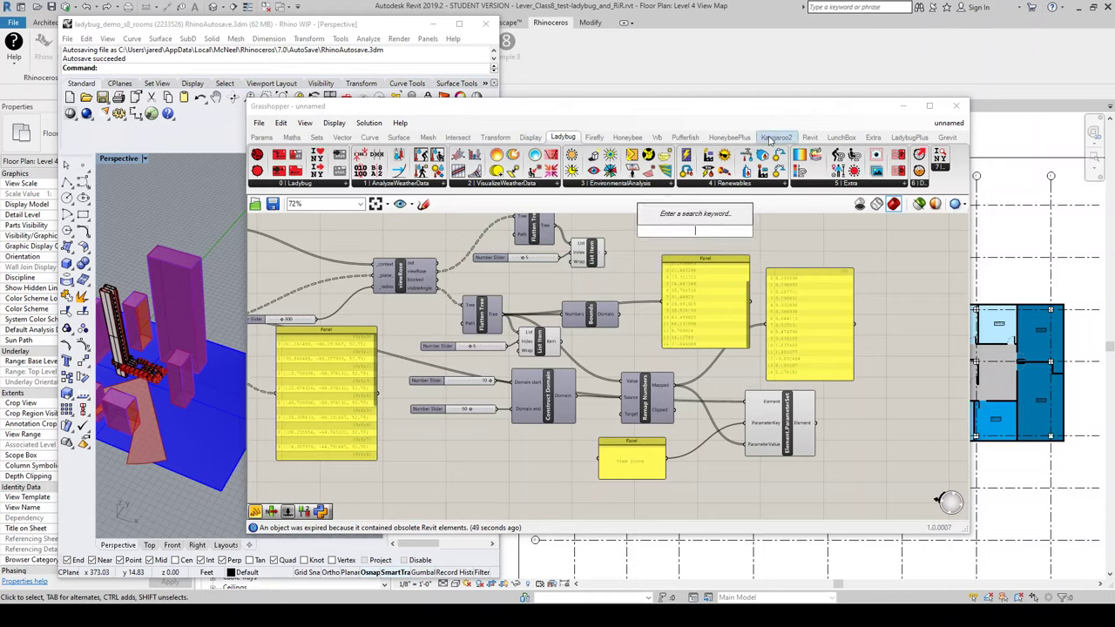
pyautogui.click(809, 137)
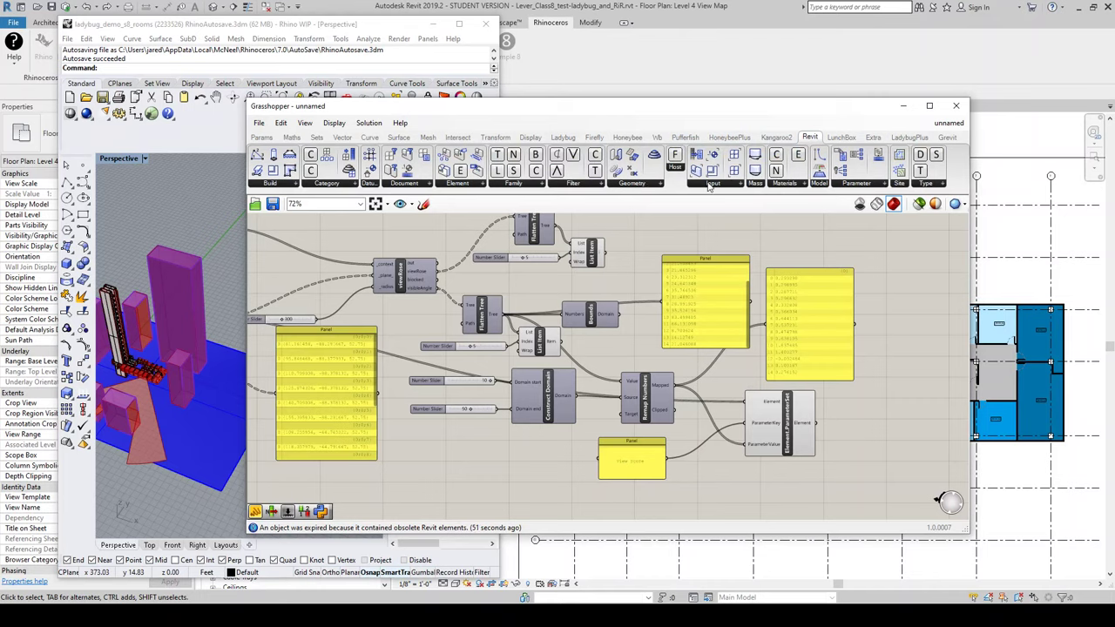
pyautogui.click(635, 184)
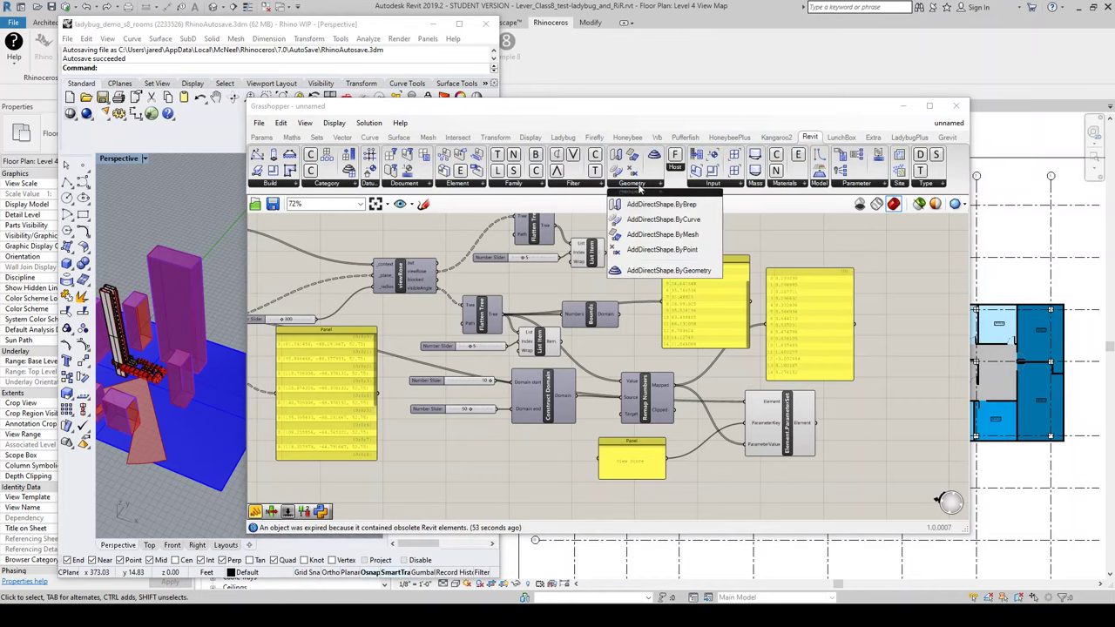
pyautogui.click(698, 270)
pyautogui.click(662, 245)
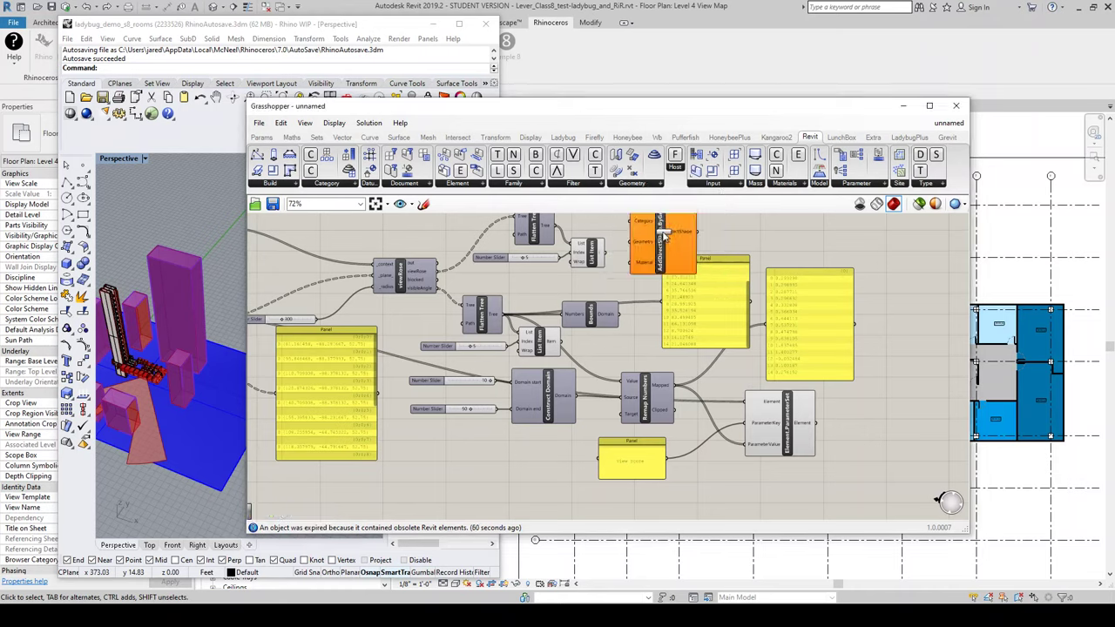
pyautogui.scroll(-3, 672, 250)
pyautogui.scroll(3, 672, 250)
pyautogui.moveTo(672, 250); pyautogui.dragTo(718, 221)
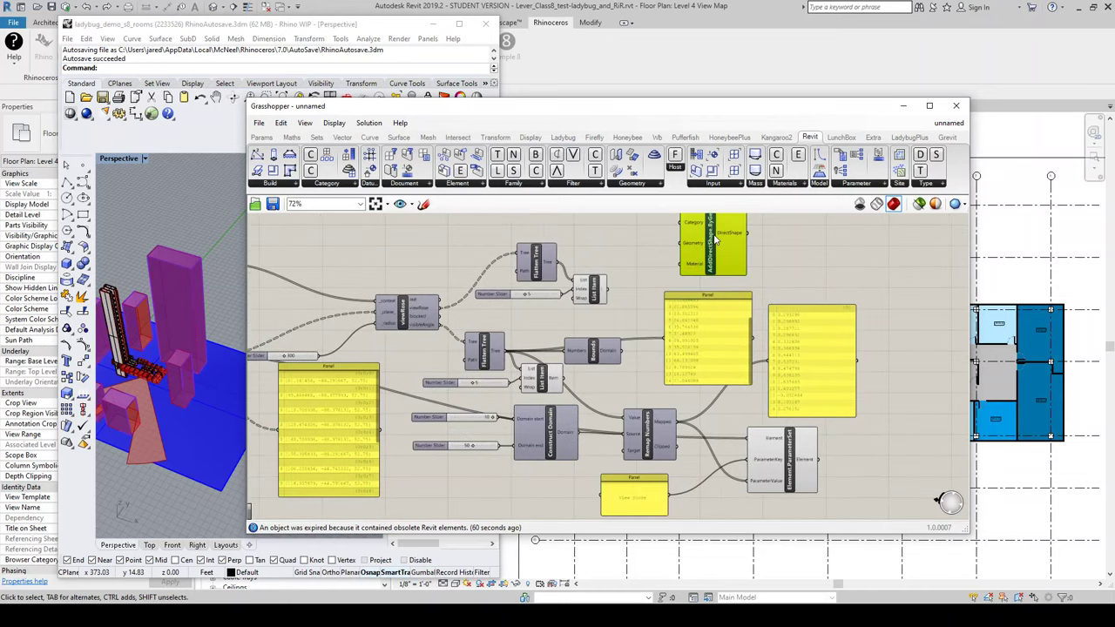
pyautogui.scroll(-2, 643, 314)
pyautogui.scroll(3, 644, 313)
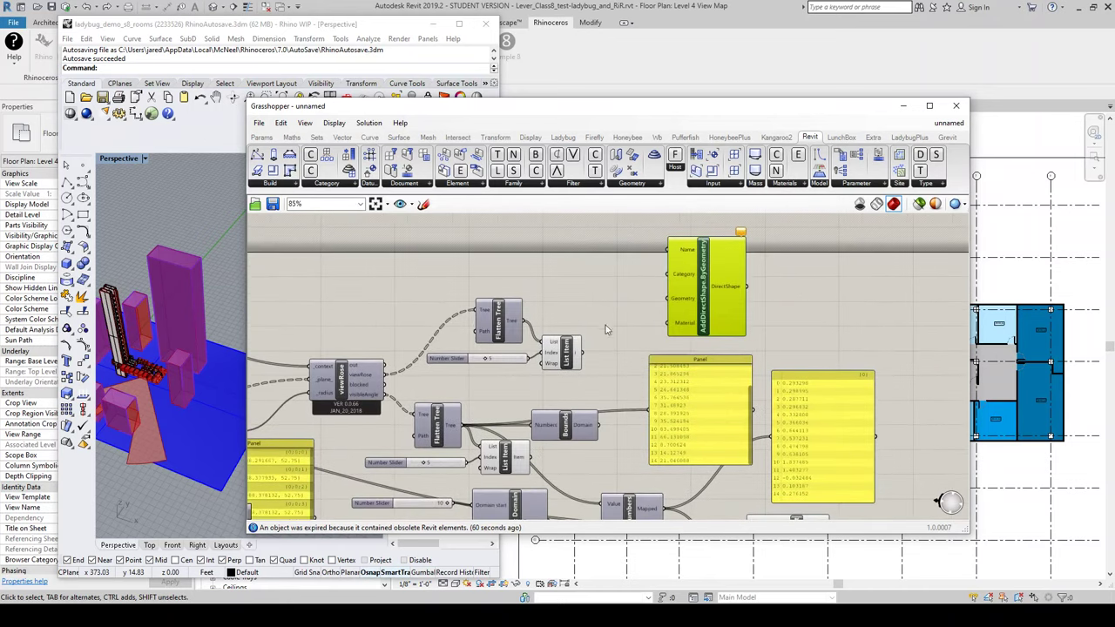
# Connect the copied List Item's output to the Geometry input of AddDirectShape.ByGeometry
pyautogui.moveTo(583, 355); pyautogui.dragTo(619, 331)
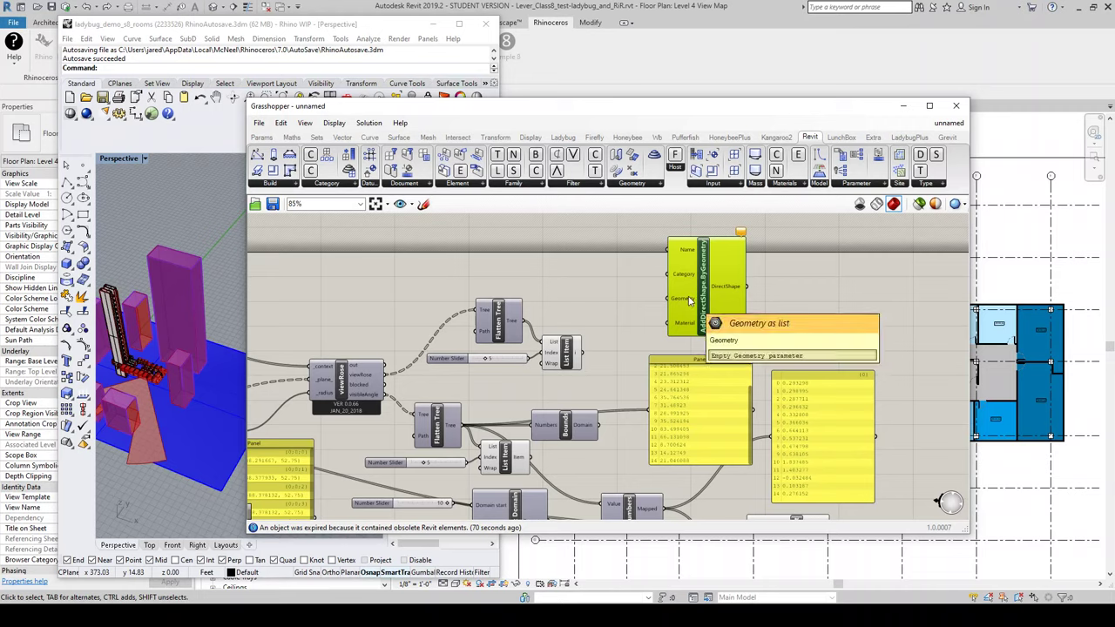
pyautogui.moveTo(581, 353); pyautogui.dragTo(669, 299)
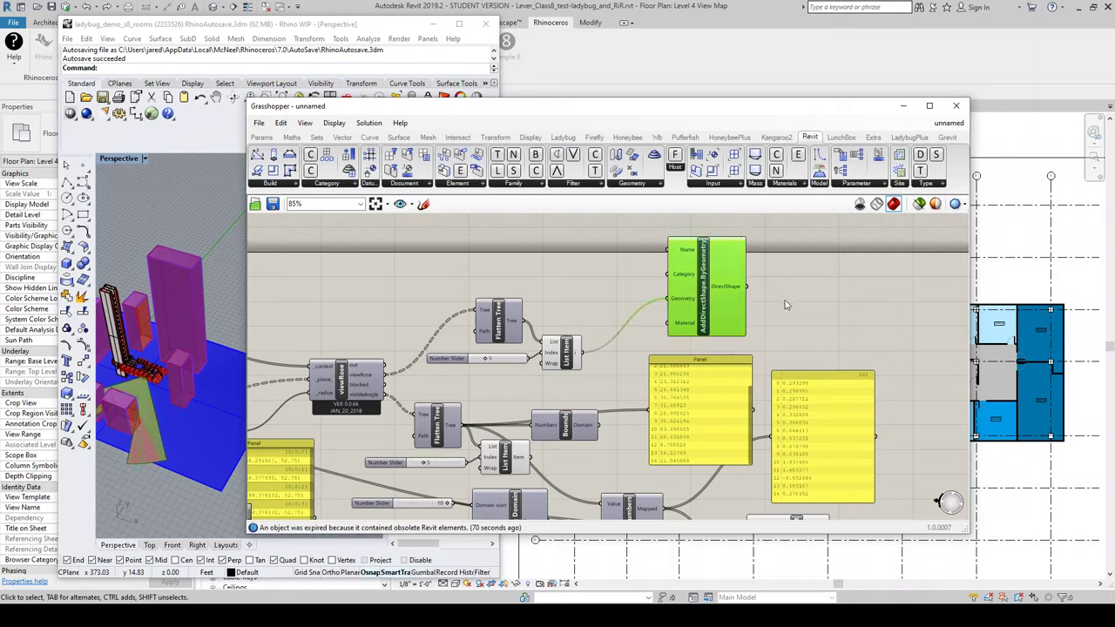
# Minimize Grasshopper and Rhino, open Revit's {3D} view and examine the view rose DirectShape around the building
pyautogui.click(903, 106)
pyautogui.click(435, 23)
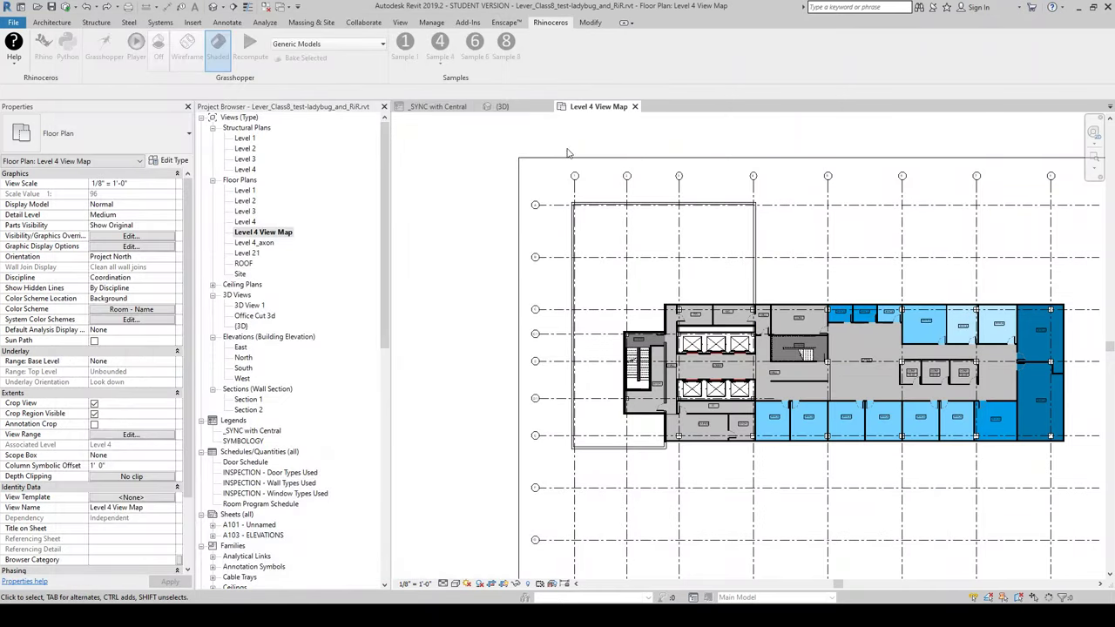
pyautogui.click(502, 106)
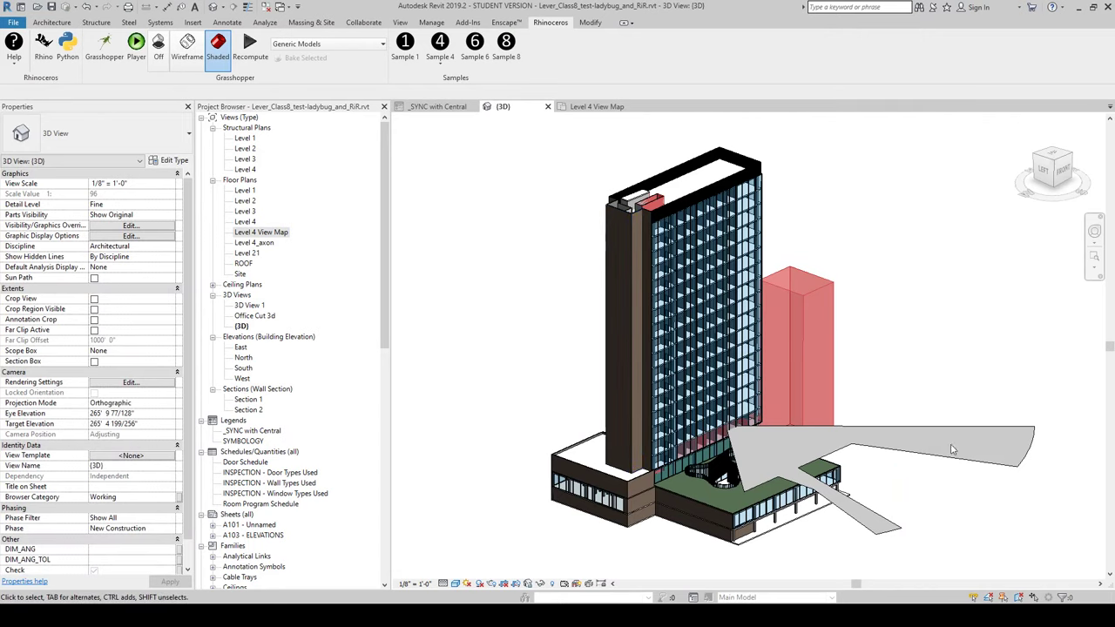
pyautogui.keyDown('shift'); pyautogui.moveTo(896, 435); pyautogui.dragTo(874, 420, button='middle'); pyautogui.keyUp('shift')
pyautogui.scroll(3, 873, 421)
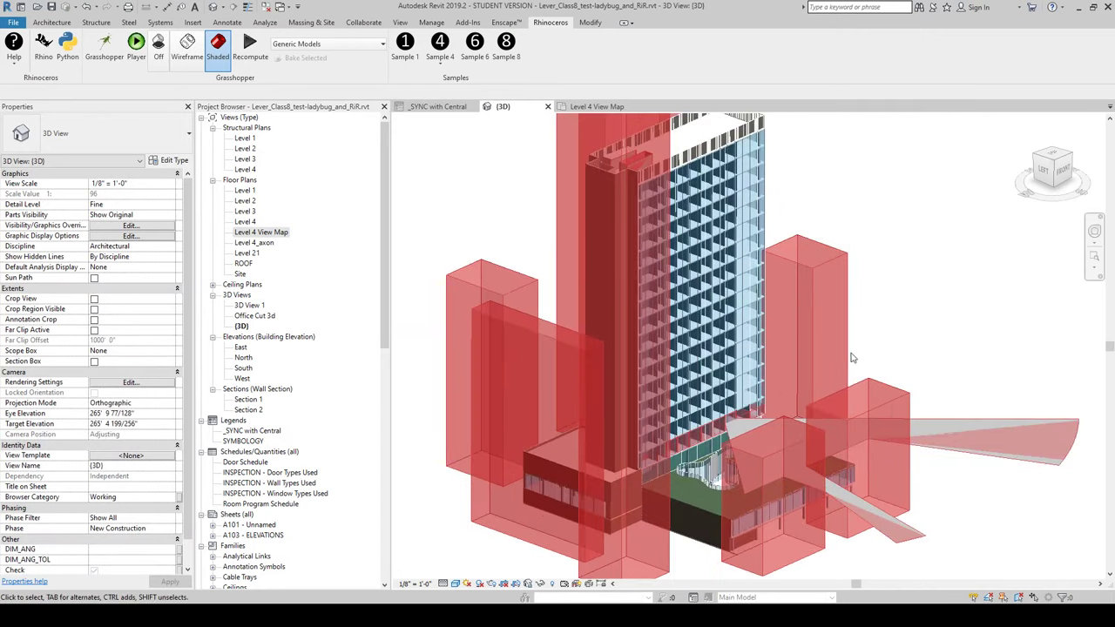
pyautogui.scroll(-3, 863, 340)
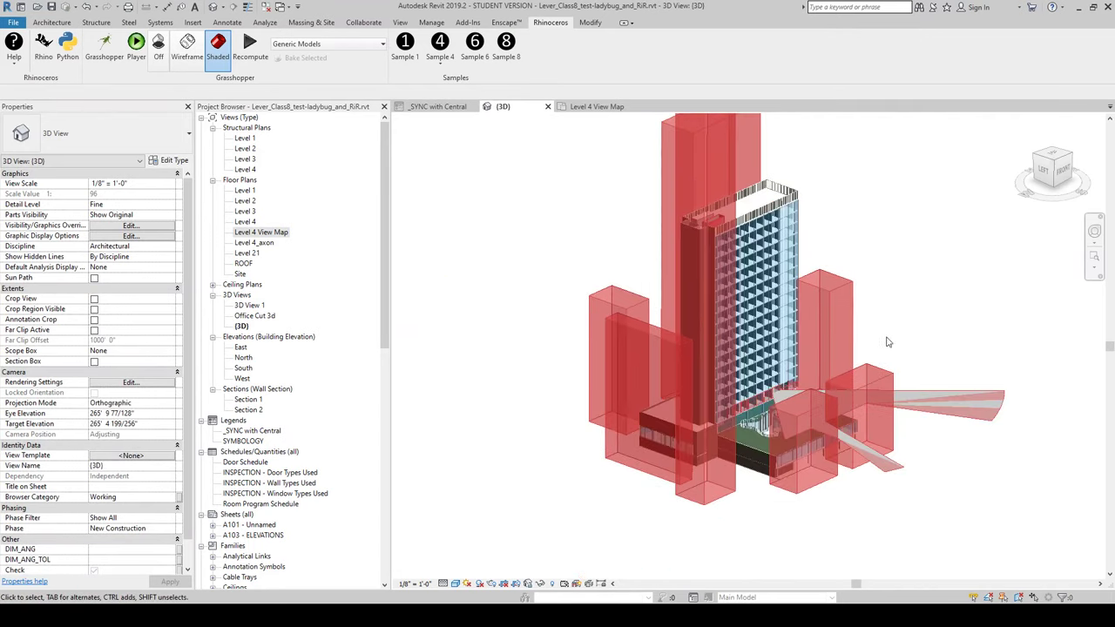
pyautogui.keyDown('shift'); pyautogui.moveTo(863, 340); pyautogui.dragTo(879, 428, button='middle'); pyautogui.keyUp('shift')
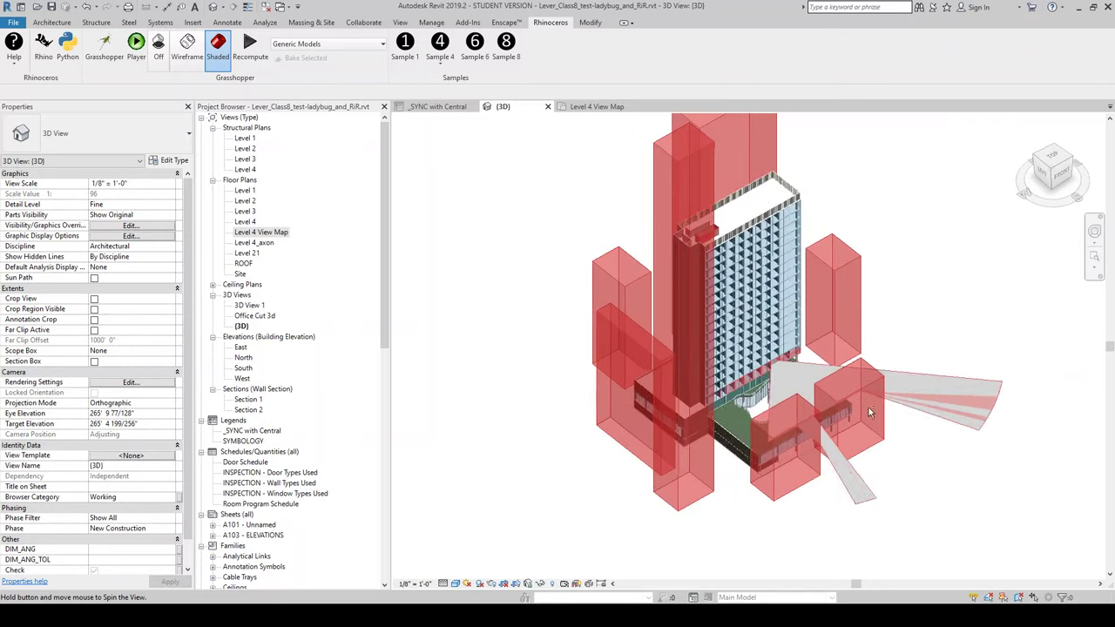
pyautogui.scroll(2, 998, 462)
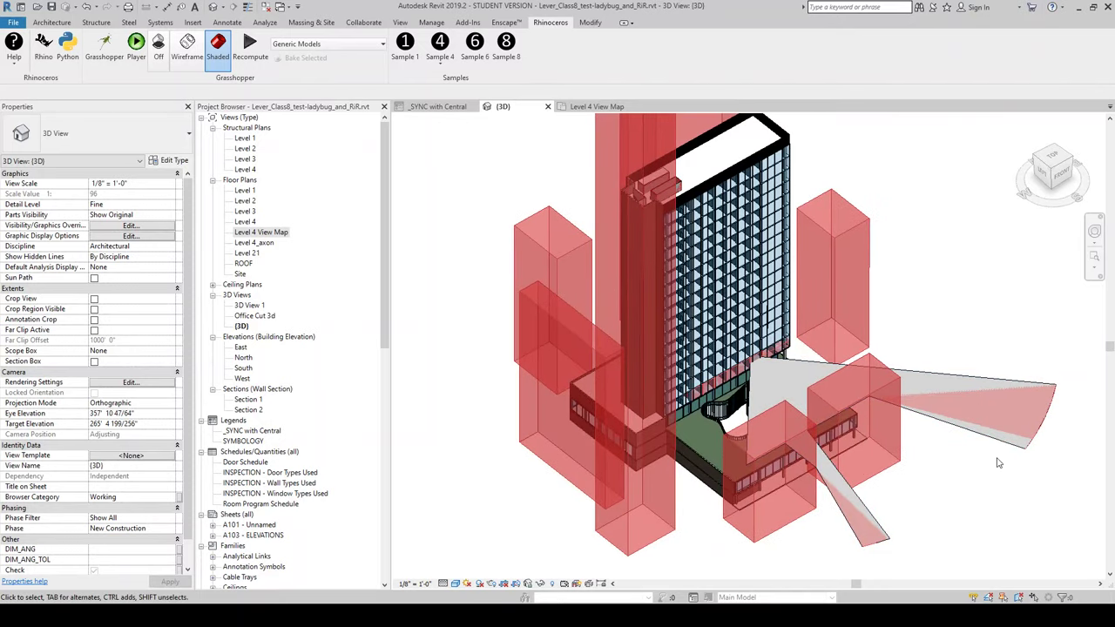
pyautogui.click(973, 376)
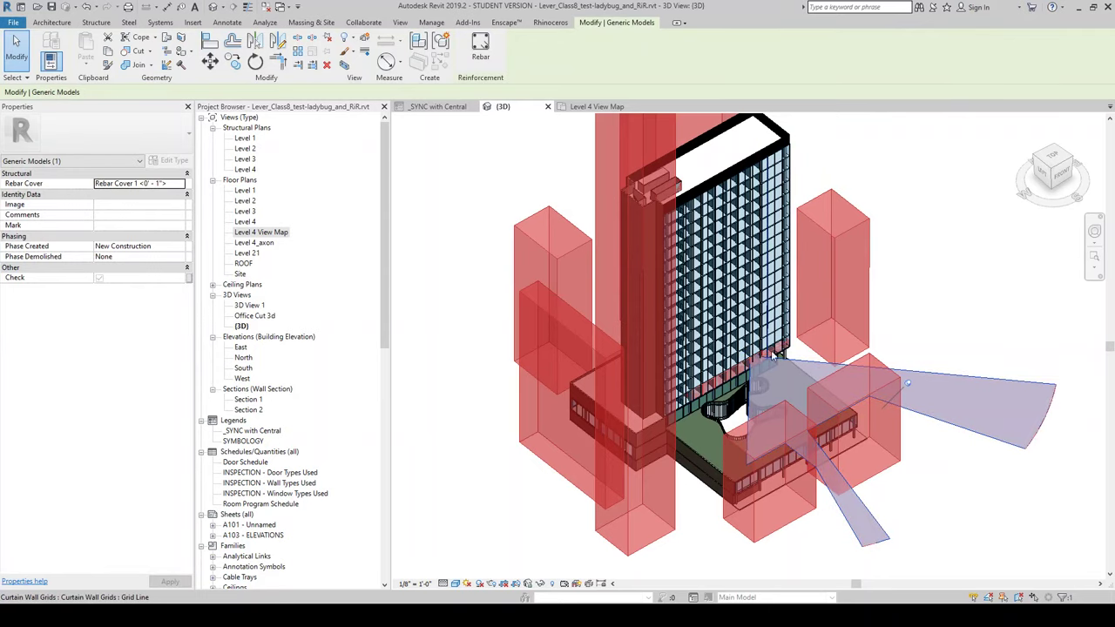
pyautogui.keyDown('shift'); pyautogui.moveTo(895, 358); pyautogui.dragTo(742, 409, button='middle'); pyautogui.keyUp('shift')
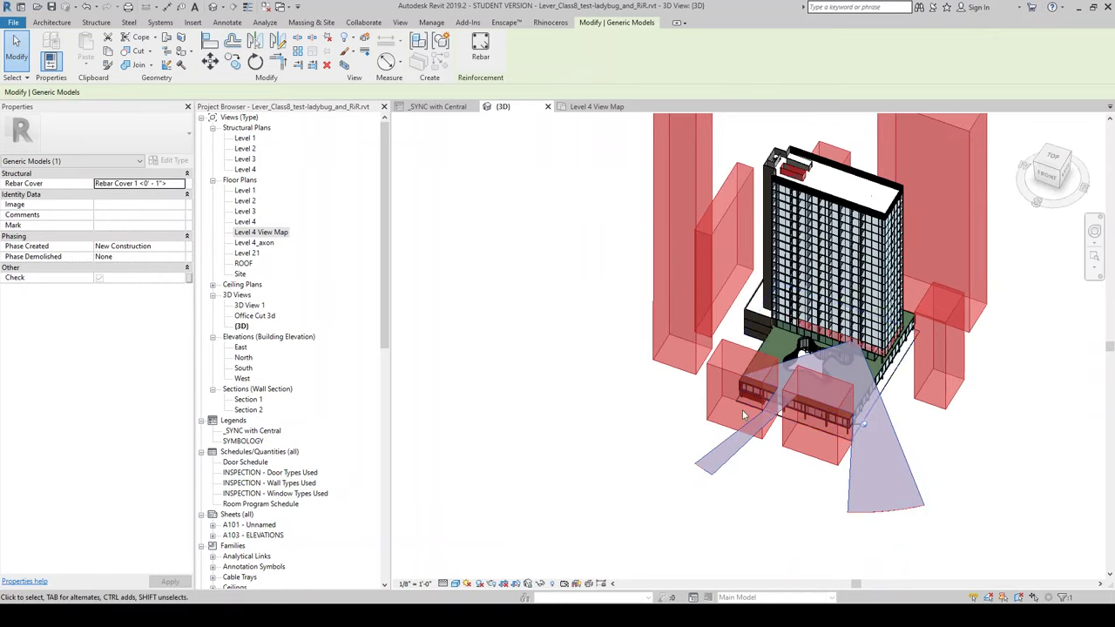
pyautogui.scroll(2, 829, 195)
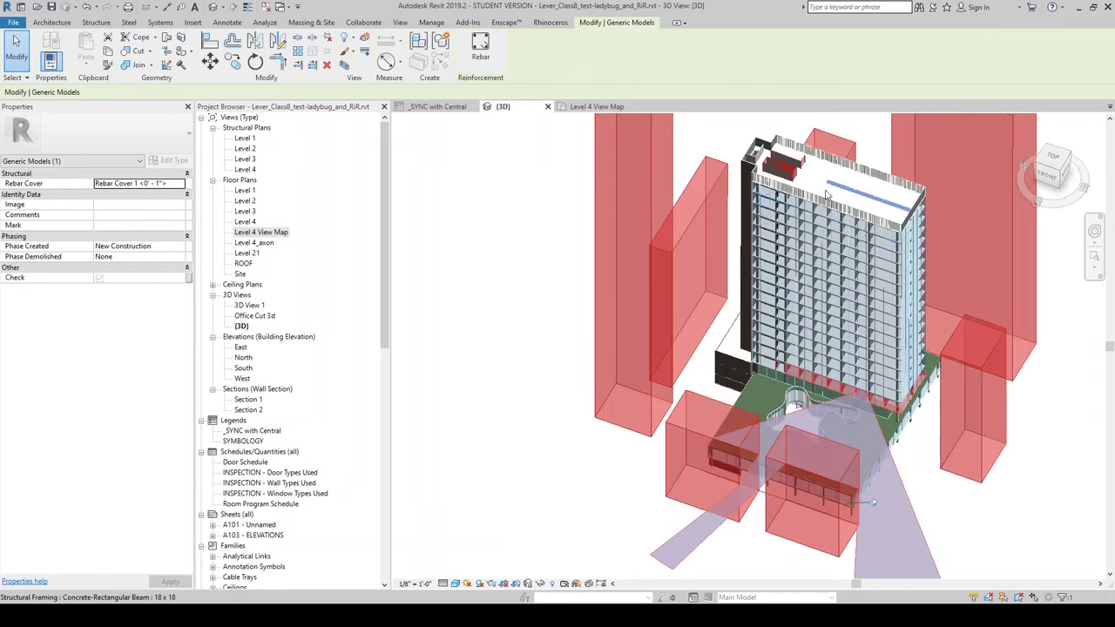
# Return to the Level 4 View Map plan and check the View Score of offices 409 and 408
pyautogui.click(600, 107)
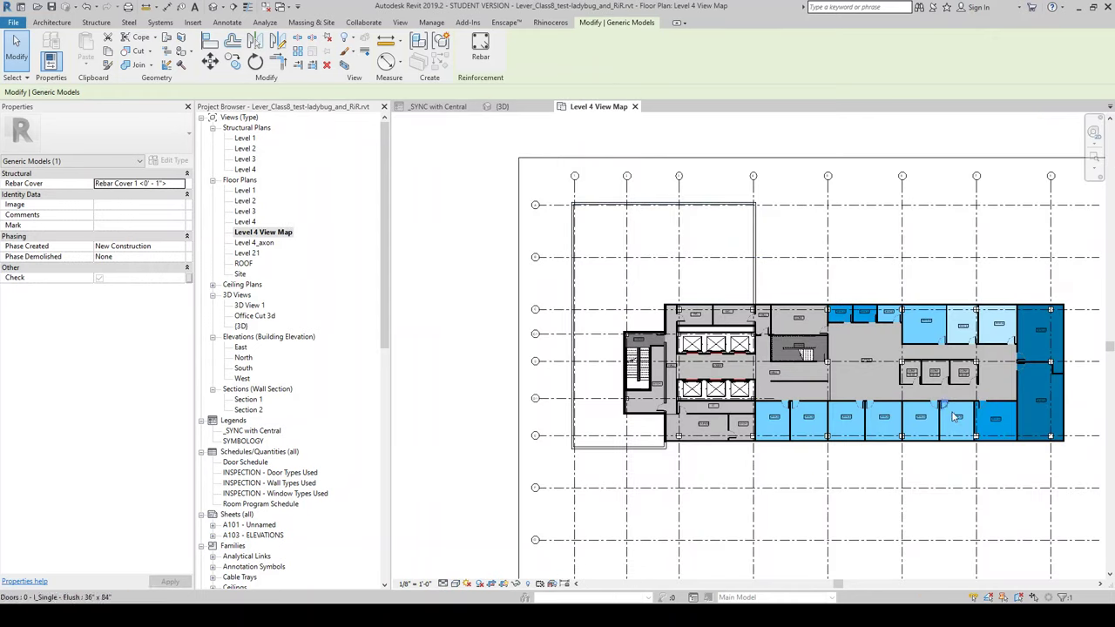
pyautogui.click(927, 427)
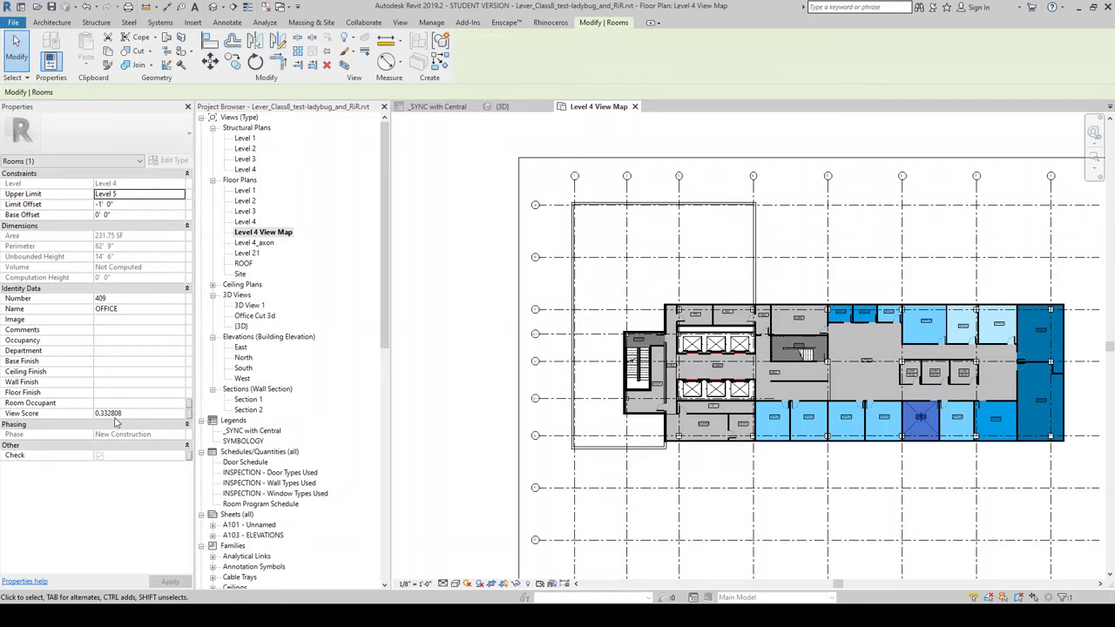
pyautogui.click(884, 423)
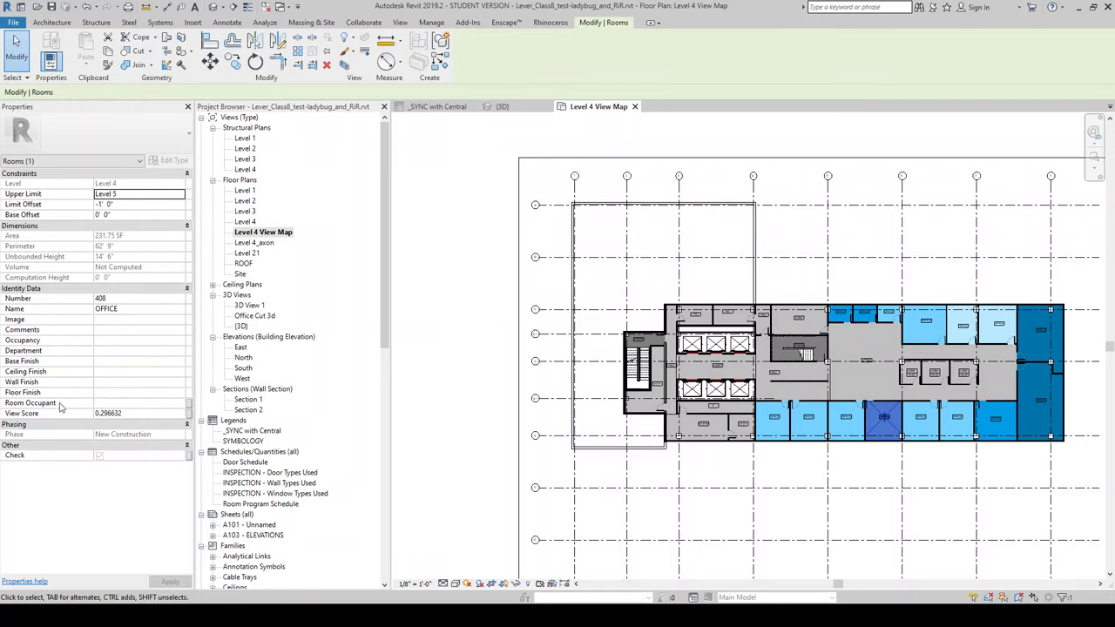
pyautogui.click(810, 255)
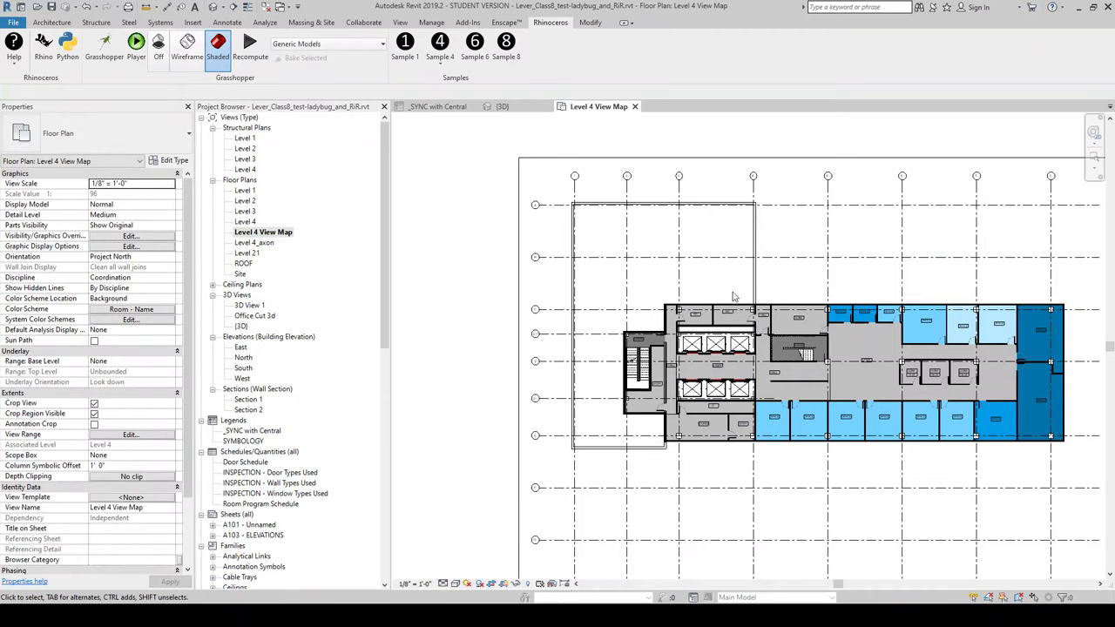
pyautogui.scroll(-1, 684, 307)
pyautogui.scroll(1, 825, 253)
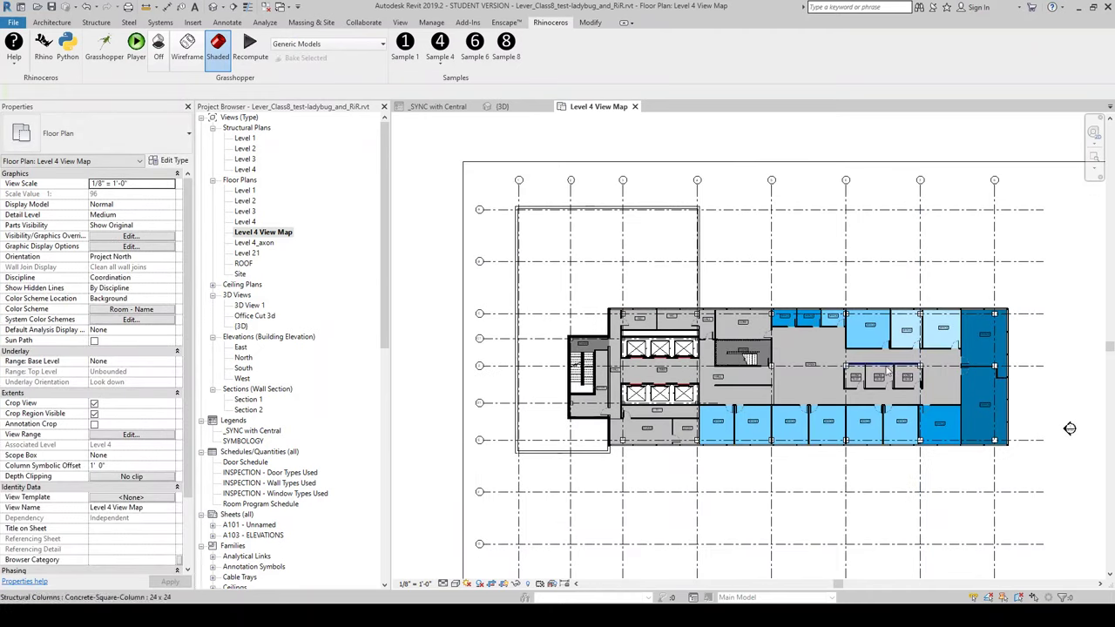